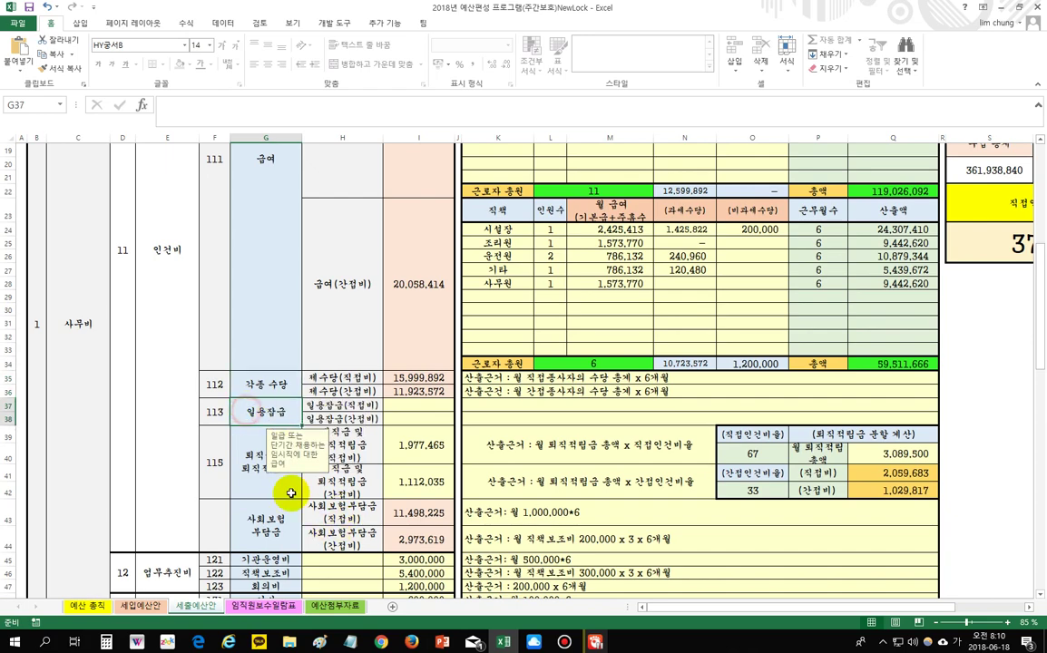
Step: Read the notes attached to the 일용잡급, 사회보험 부담금 and 차량비 accounts in the expense budget
click(244, 324)
scroll(302, 474, down, 3)
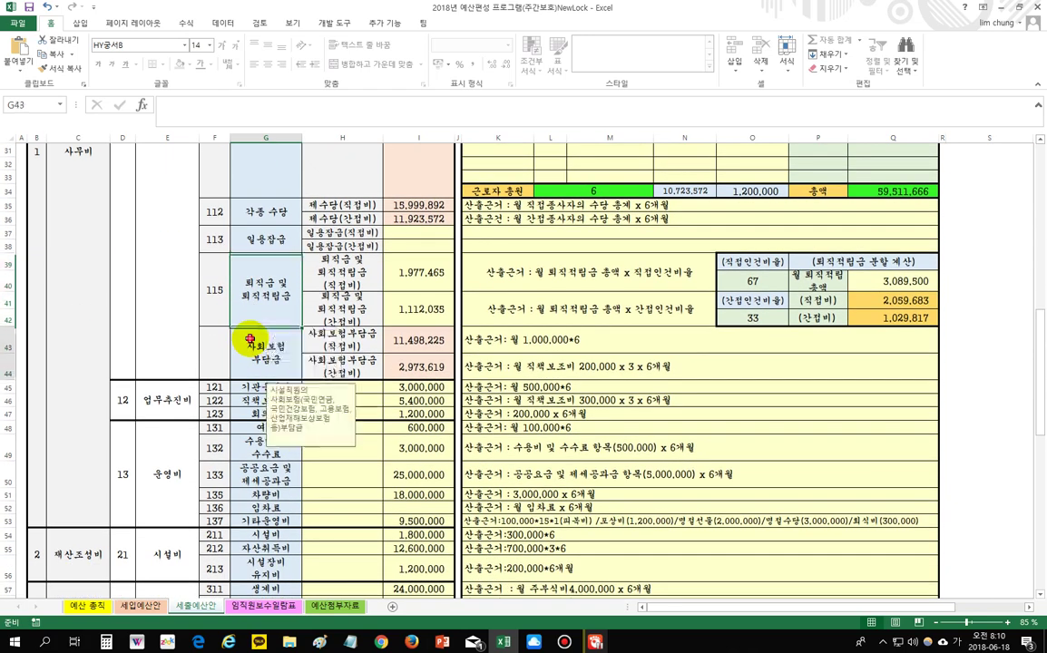
click(264, 412)
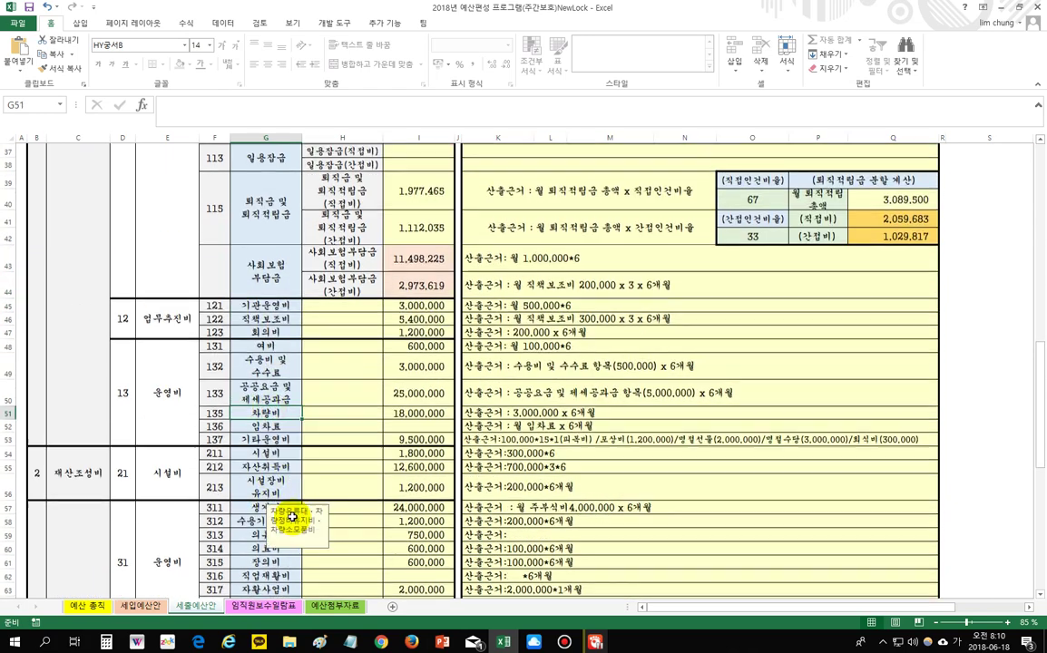
scroll(299, 545, up, 12)
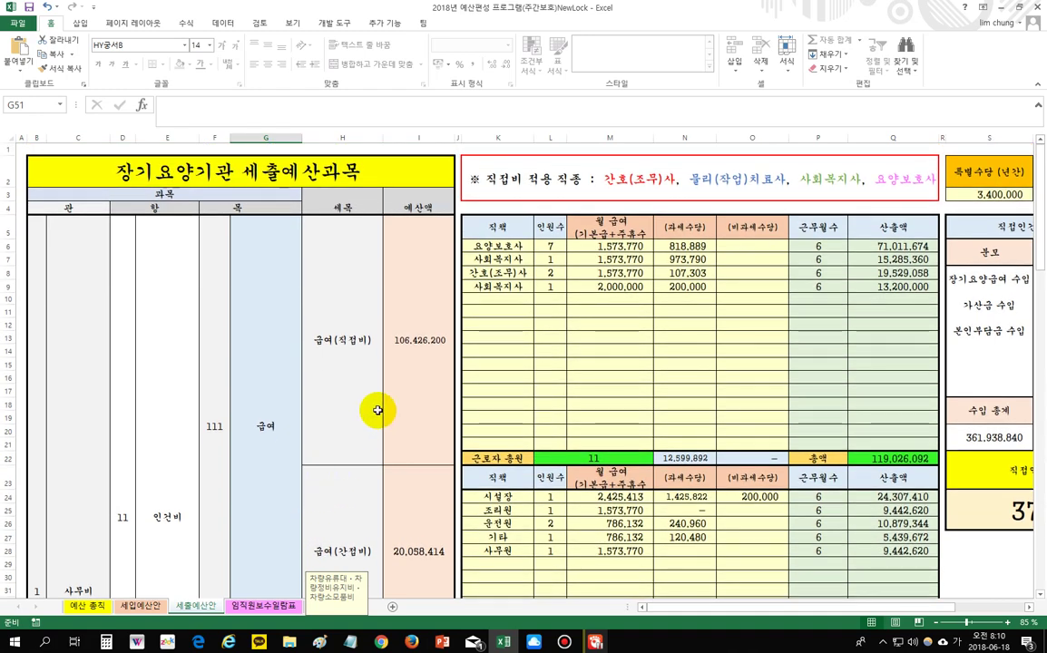
Step: Examine the 직접비 and 간접비 sub-items from 급여 to 사회보험부담금, along with both payroll calculation tables
scroll(348, 412, down, 1)
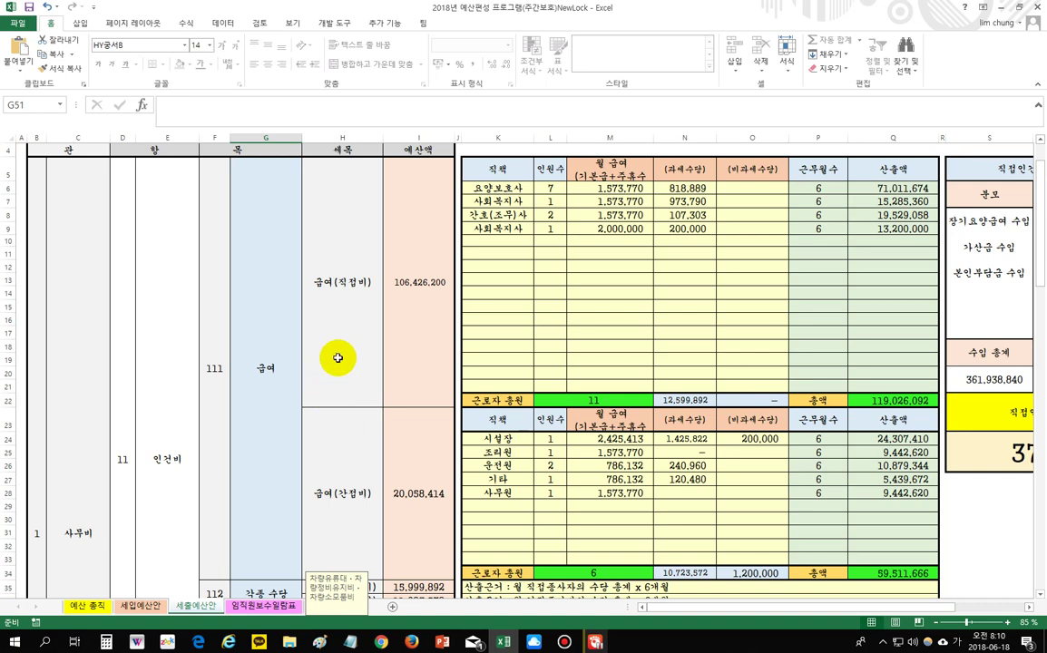
click(367, 457)
scroll(367, 457, down, 2)
click(350, 509)
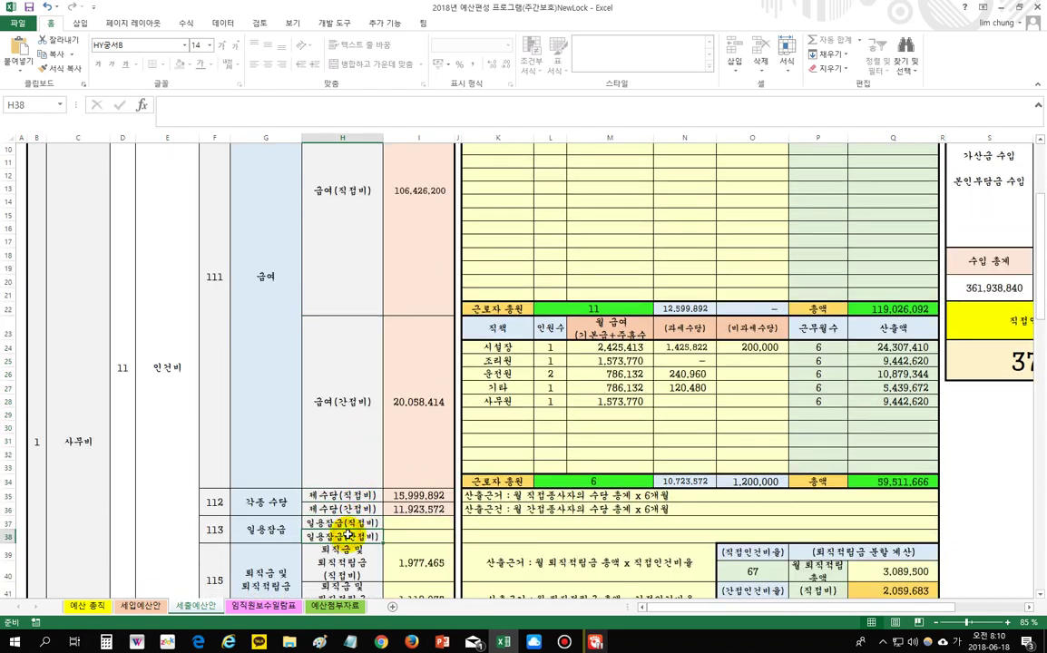
scroll(350, 501, down, 2)
click(364, 499)
scroll(361, 504, down, 1)
click(352, 514)
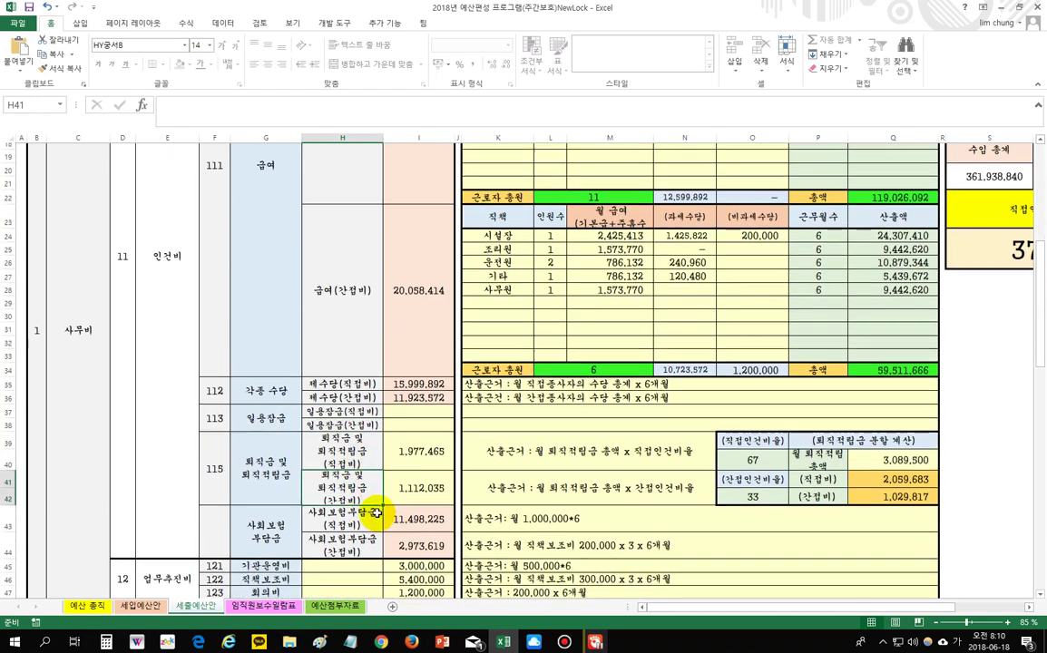
click(350, 537)
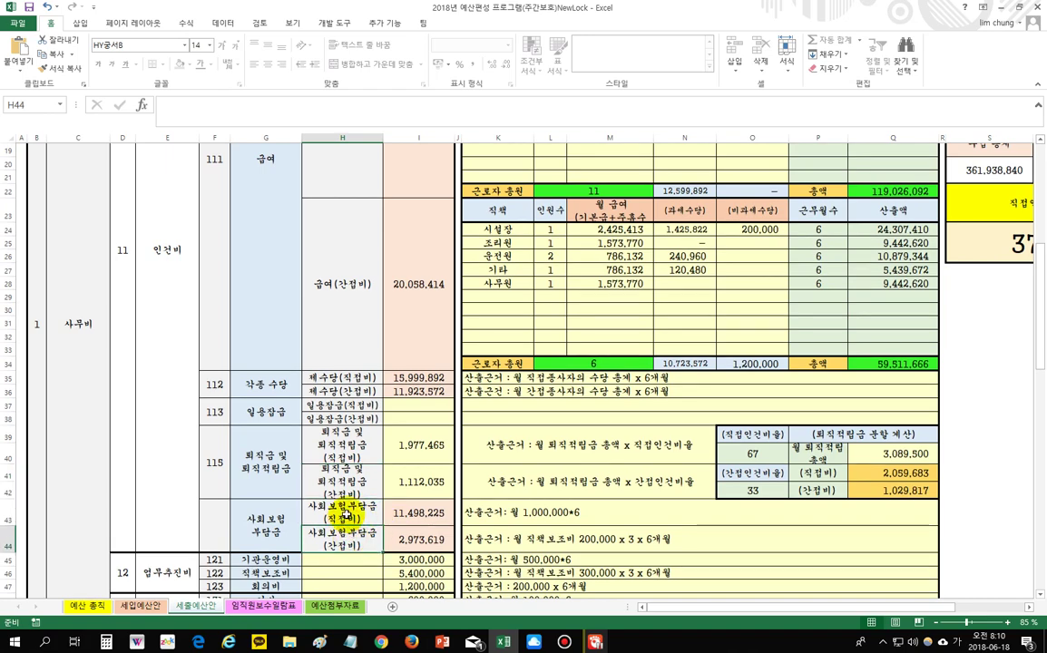
scroll(358, 533, up, 2)
scroll(356, 527, up, 4)
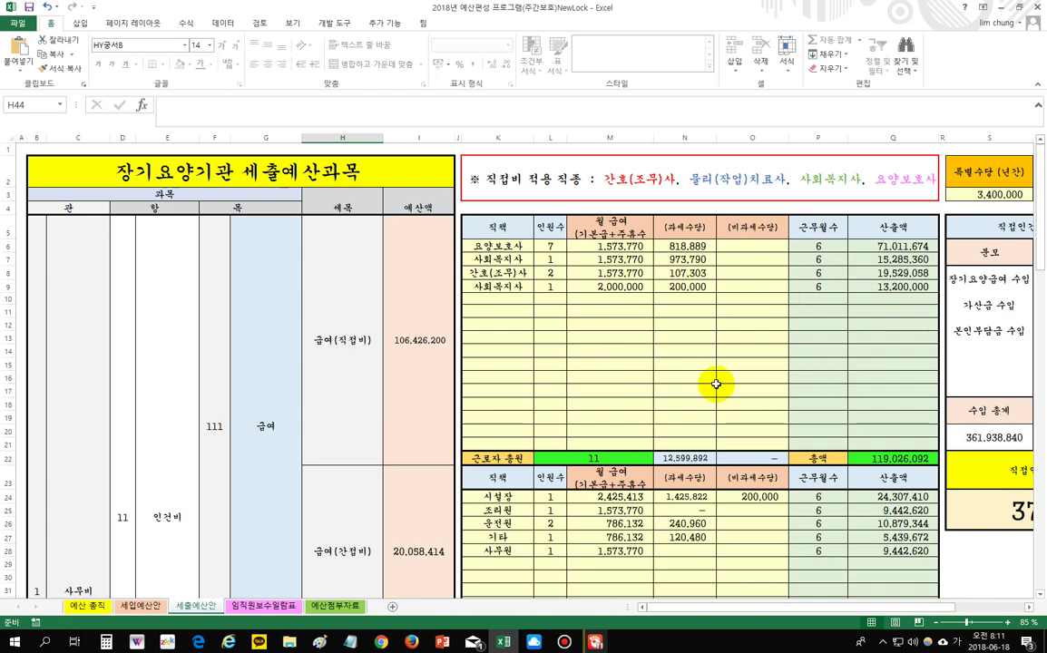
scroll(635, 381, down, 3)
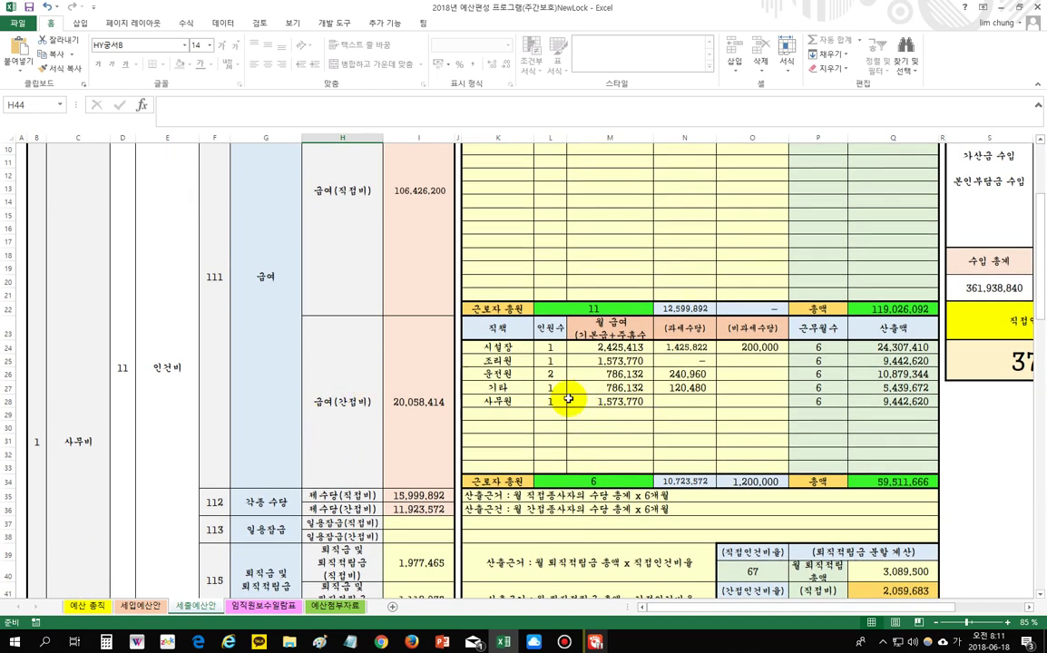
scroll(759, 422, up, 3)
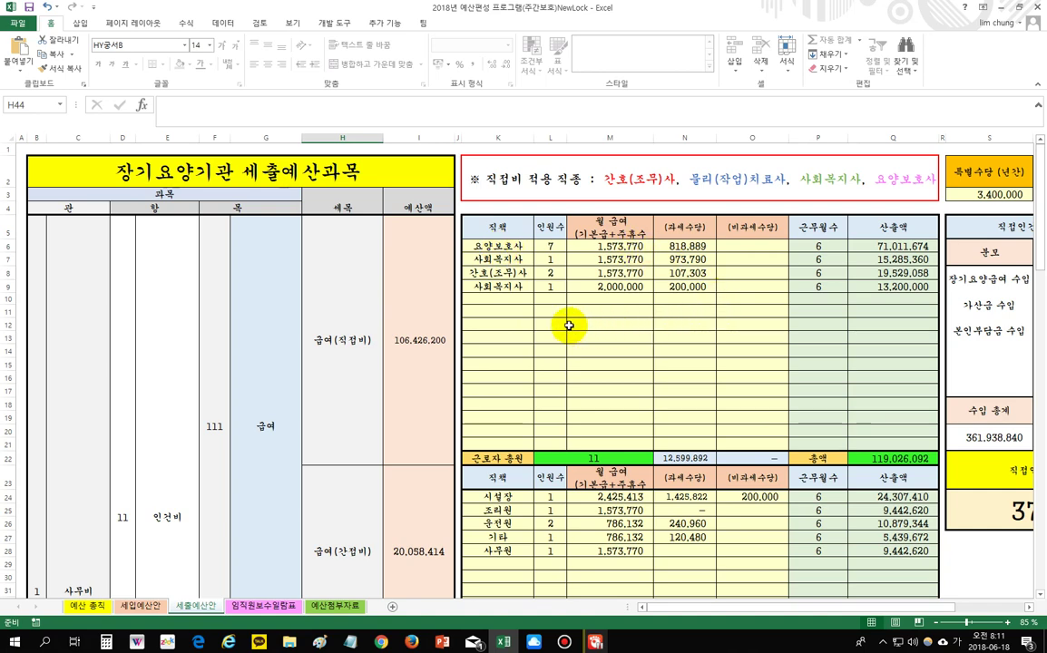
Step: Choose 요양보호사 as the 직책 in the first empty row (K10) of the direct-cost payroll table
click(480, 300)
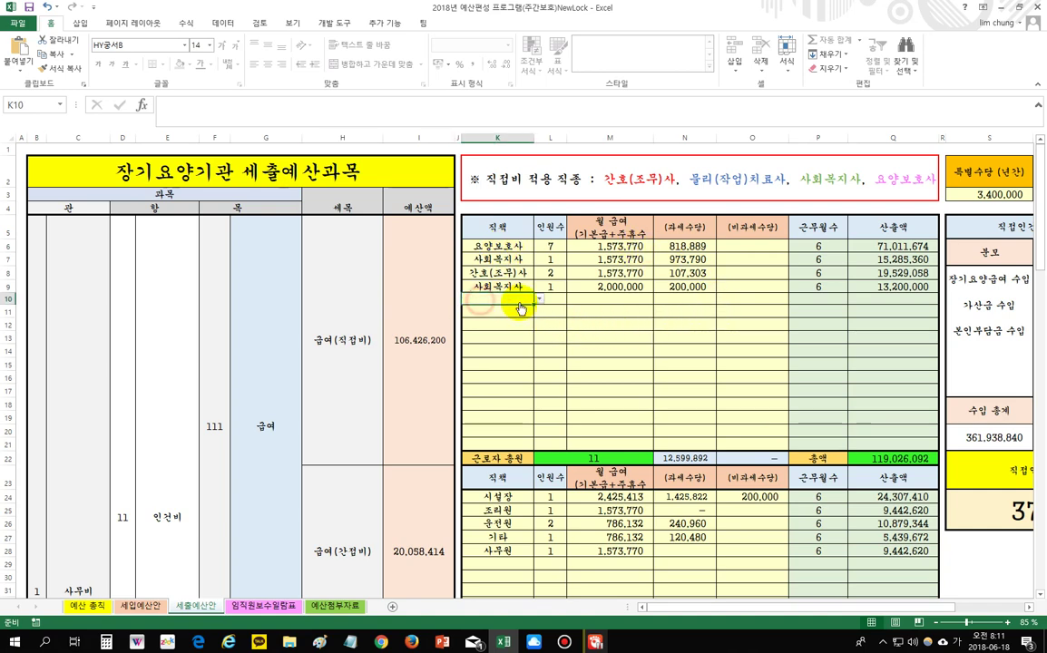
click(538, 299)
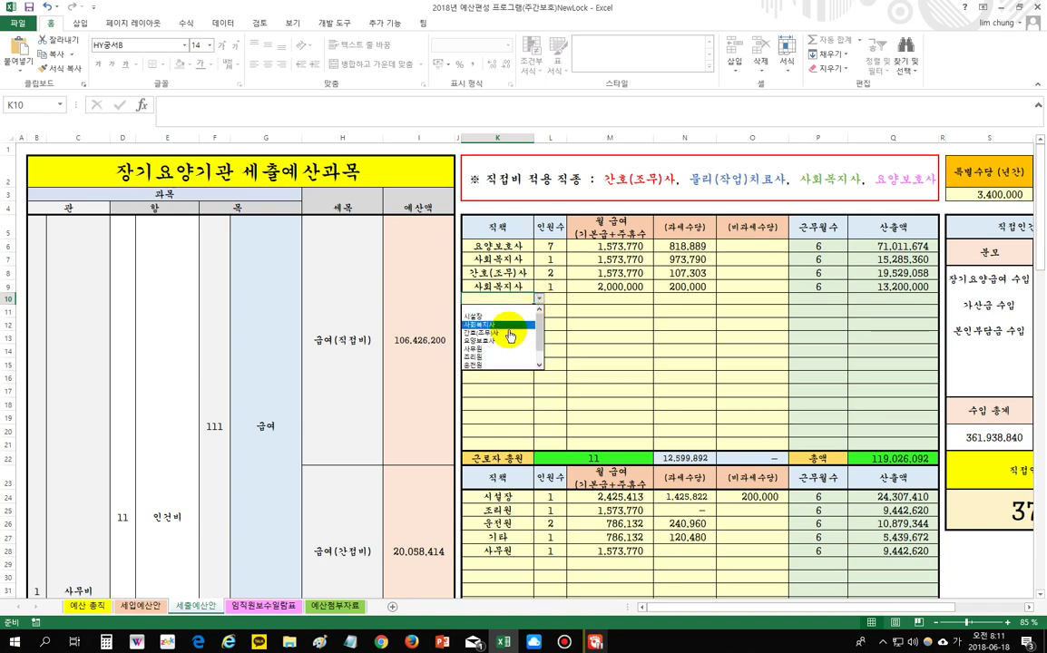
key(Escape)
click(541, 301)
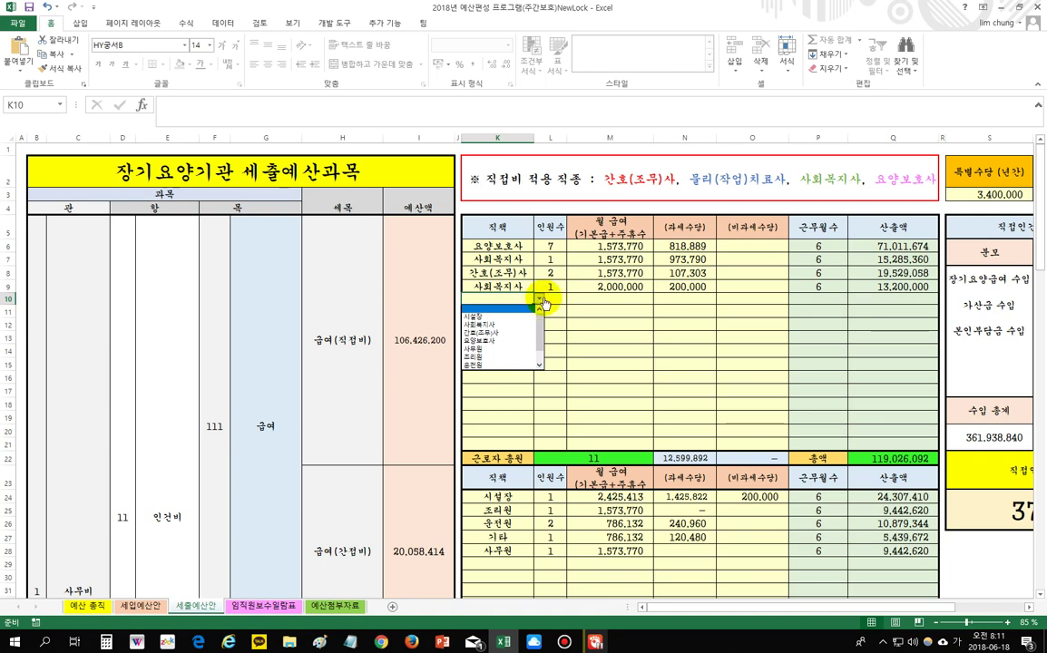
click(541, 300)
click(540, 300)
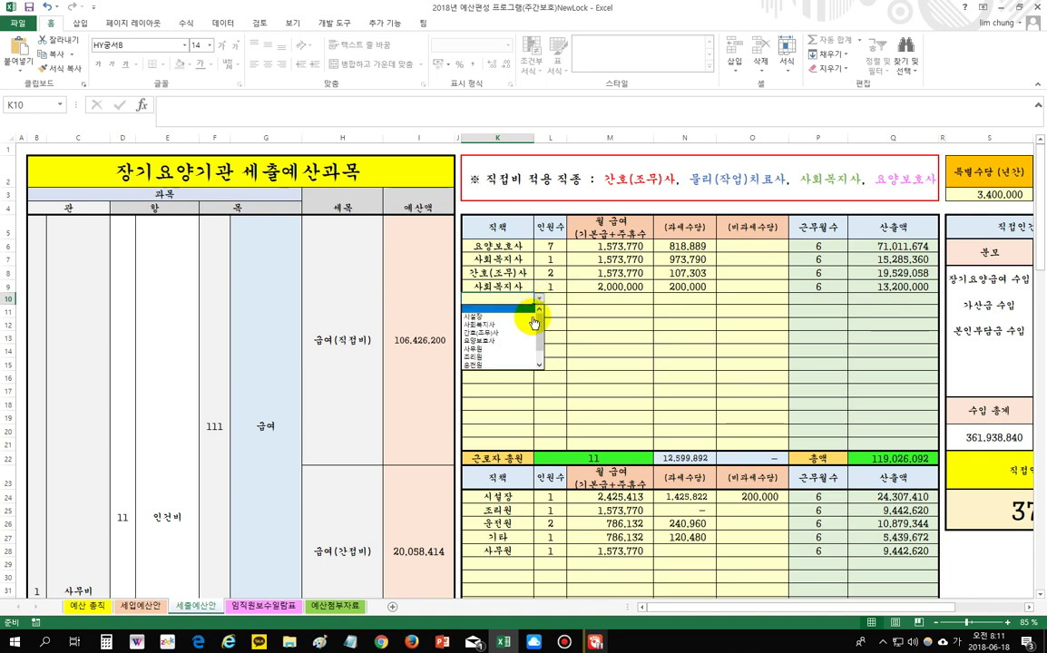
click(523, 341)
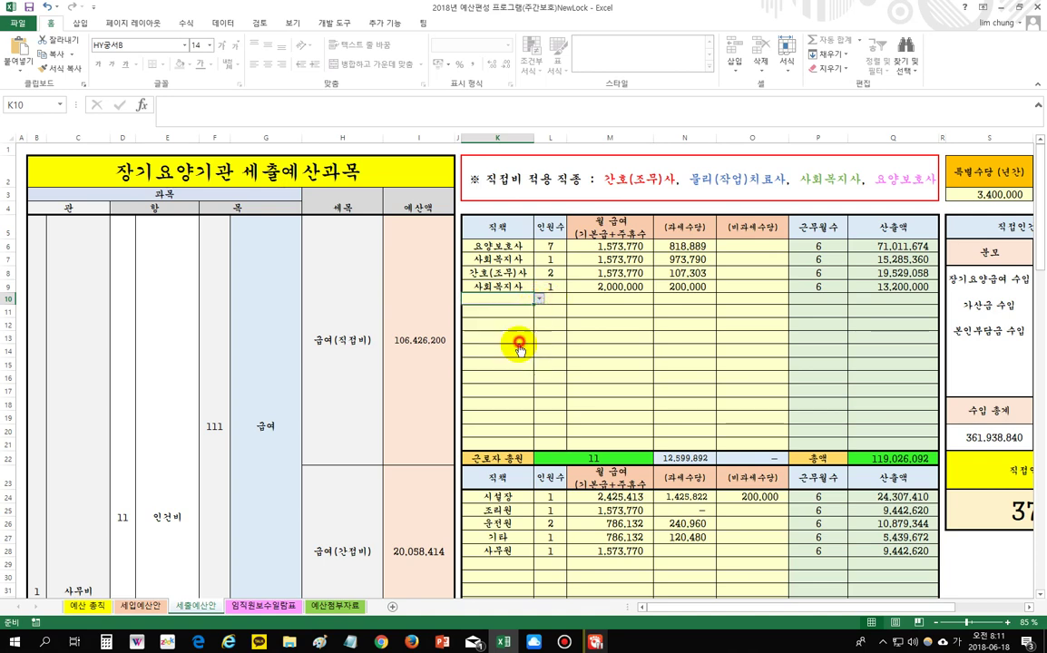
click(590, 329)
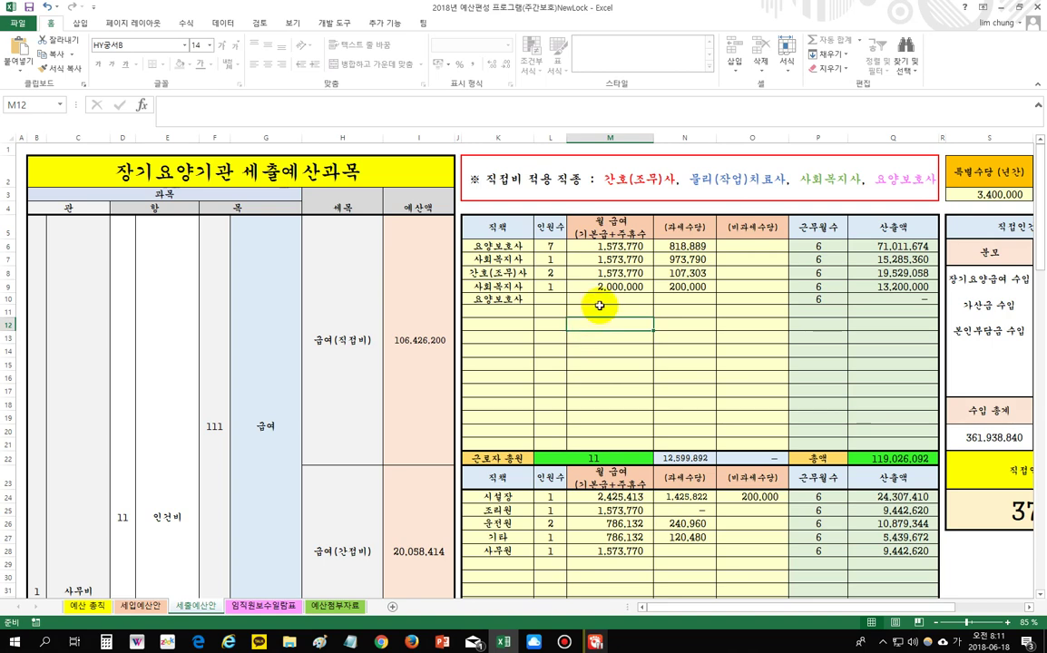
Step: Enter a monthly wage of 1,600,000 in M10 for the new 요양보호사 row
click(608, 301)
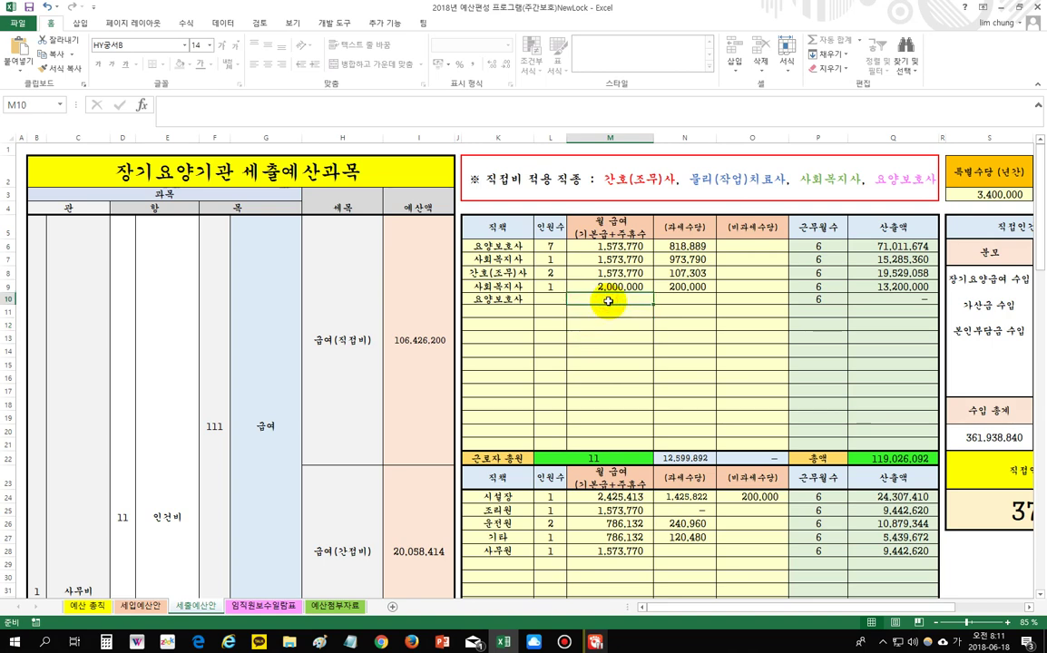
text(1600000)
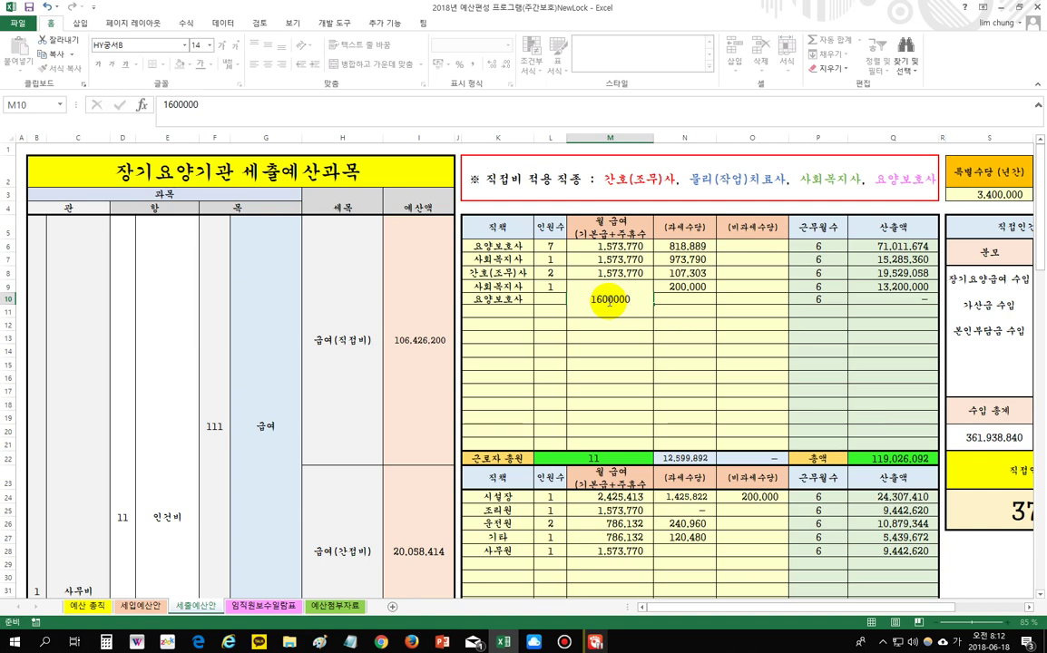
key(Return)
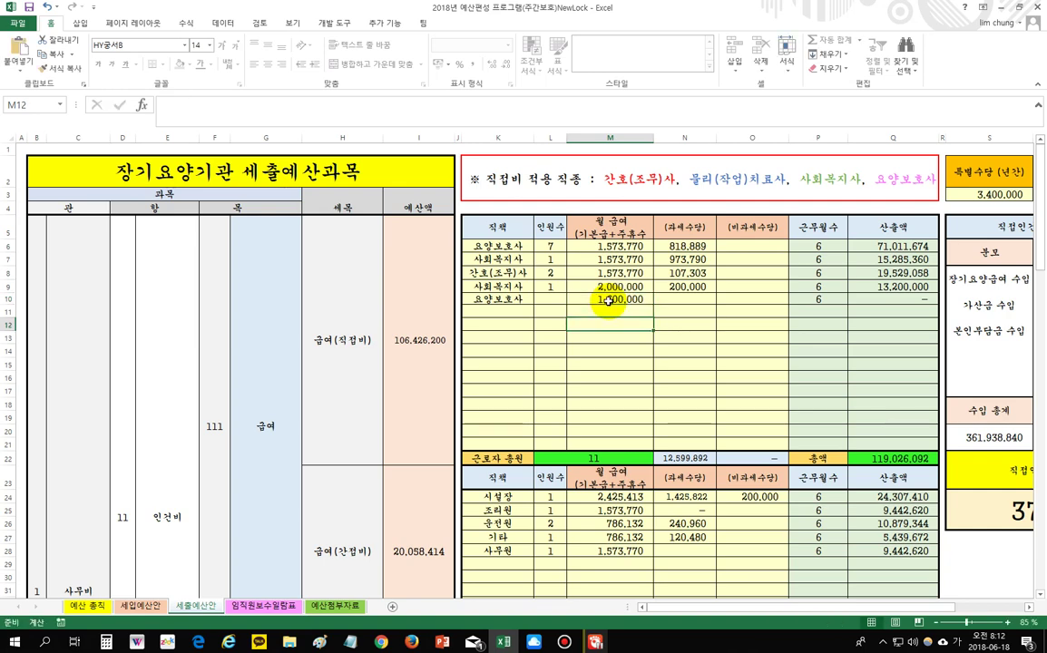
click(684, 305)
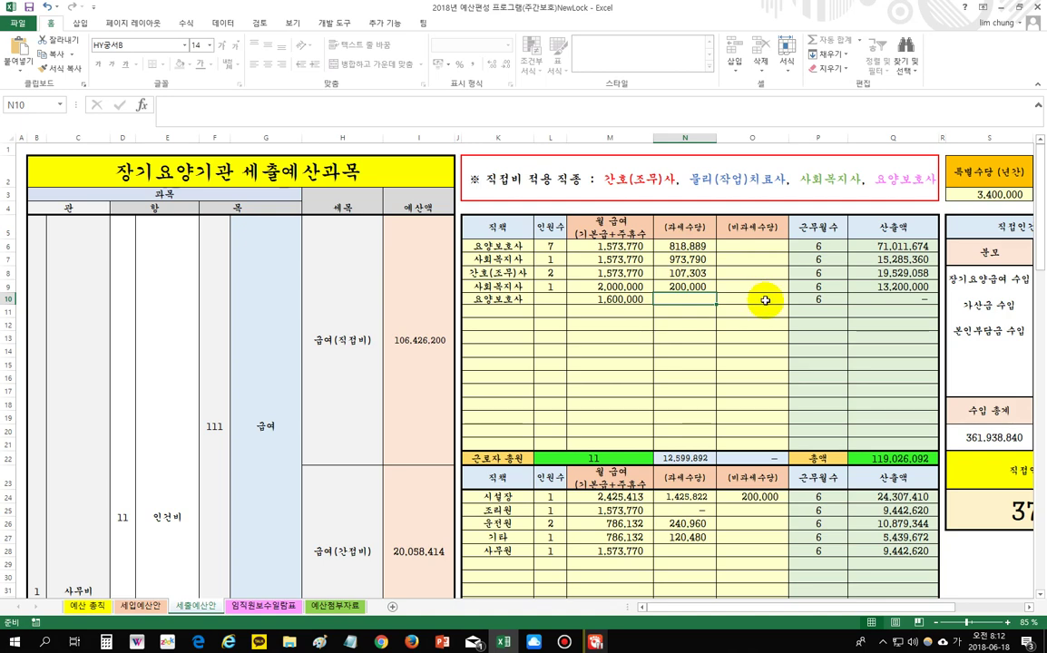
click(696, 338)
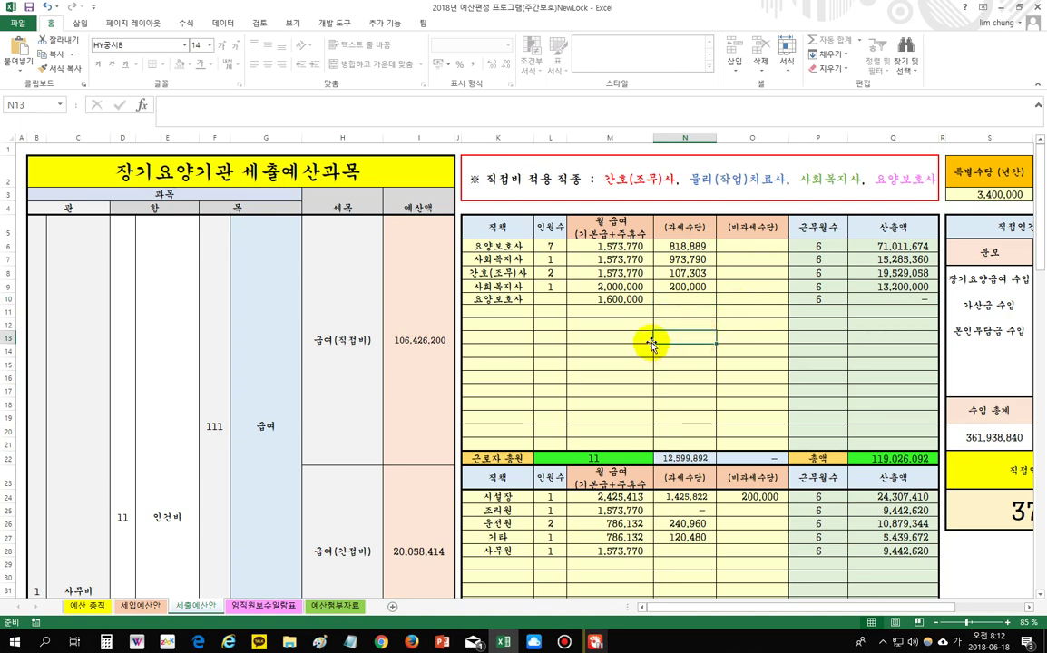
click(629, 300)
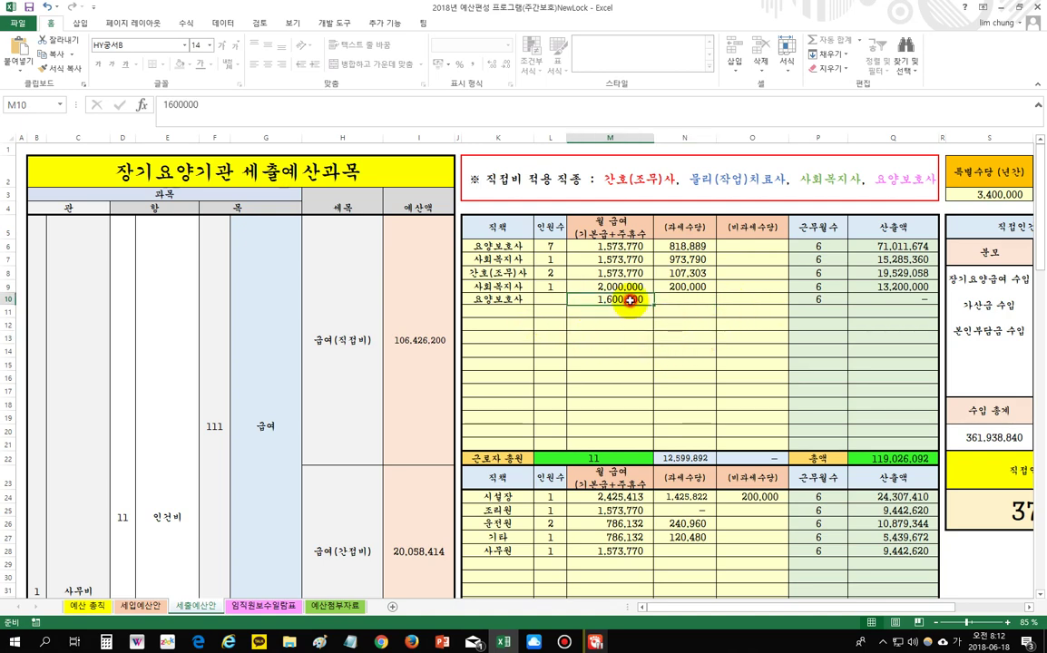
click(501, 301)
click(627, 338)
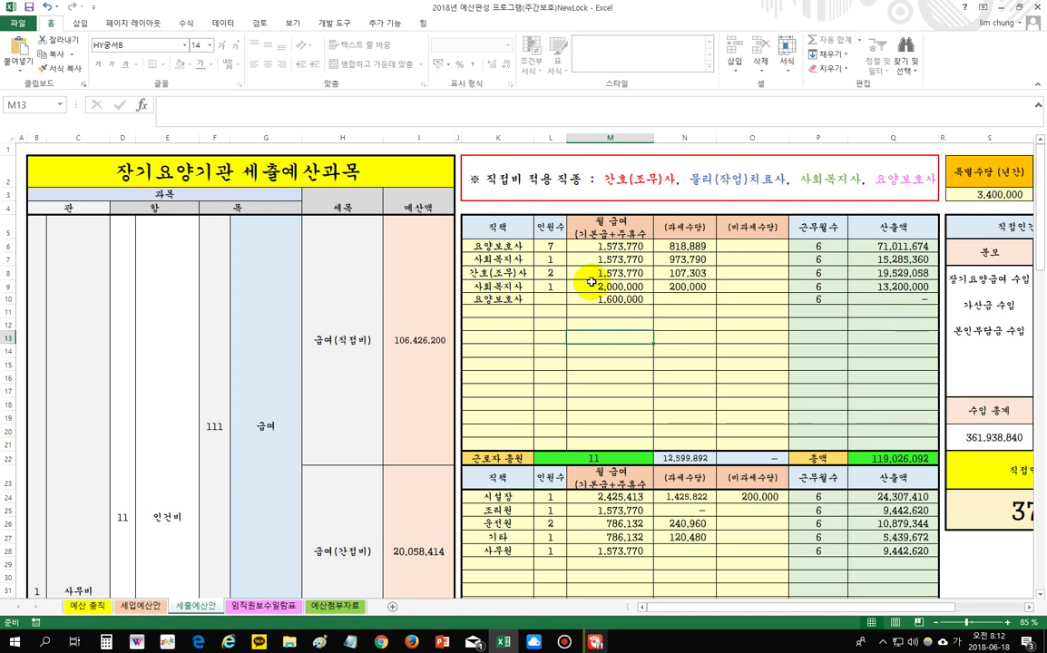
Step: Enter 3 as the 인원수 in L10 for the 요양보호사 row paid 1,600,000
click(551, 302)
text(3)
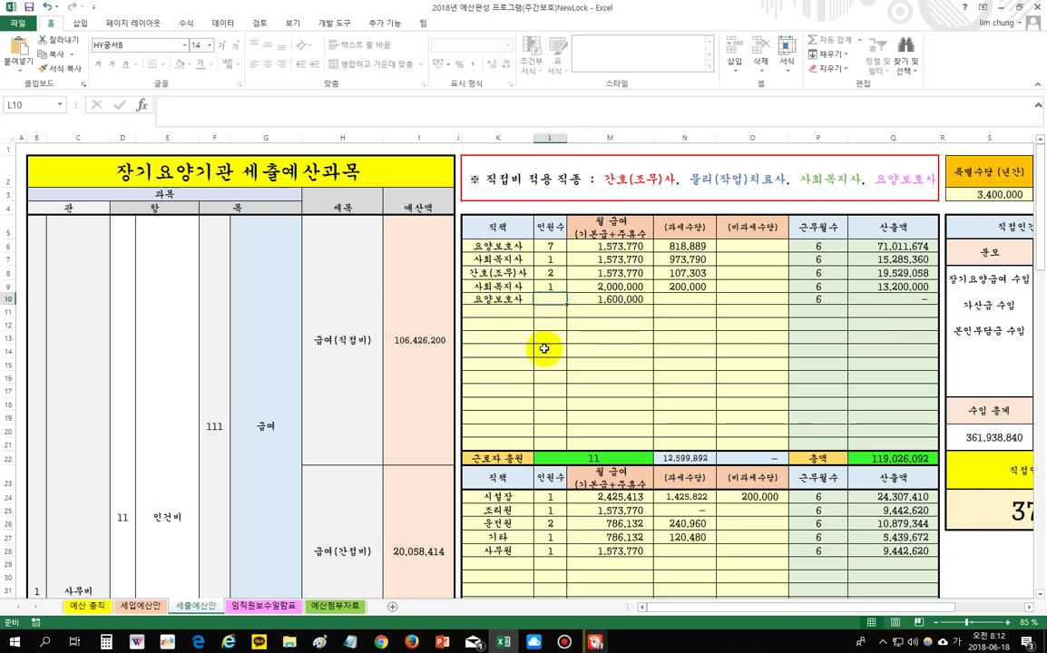
click(642, 361)
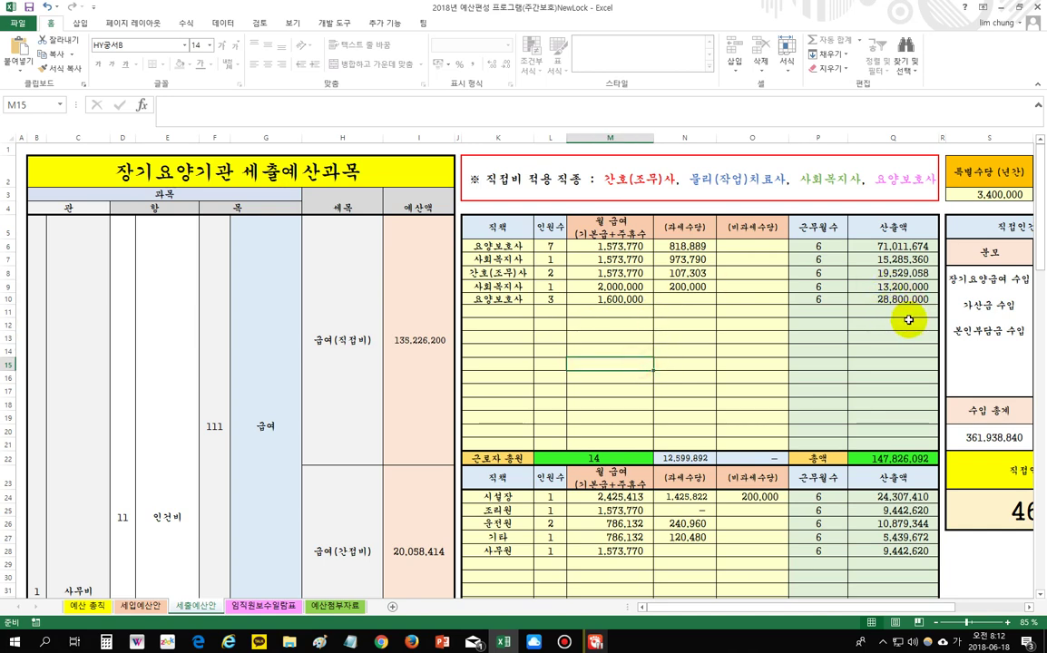
Step: Replace the 인원수 in L10 with 1
click(550, 300)
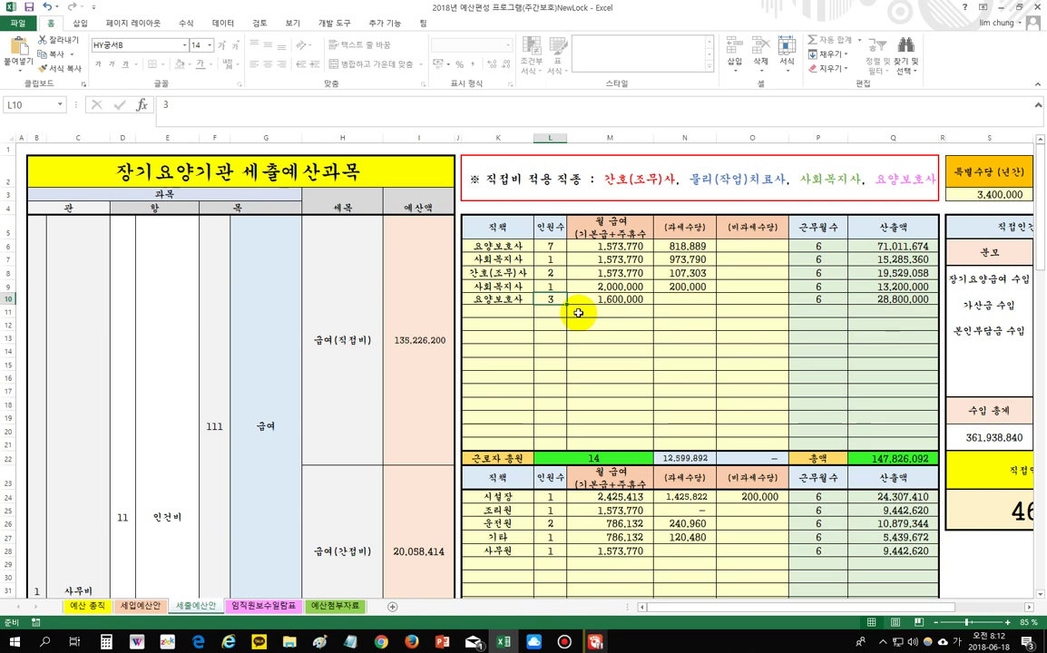
key(Delete)
text(1)
Step: Fill row 11 of the direct-cost payroll table with 직책 요양보호사, a monthly wage of 1,590,000 and 인원수 1
click(499, 312)
click(539, 312)
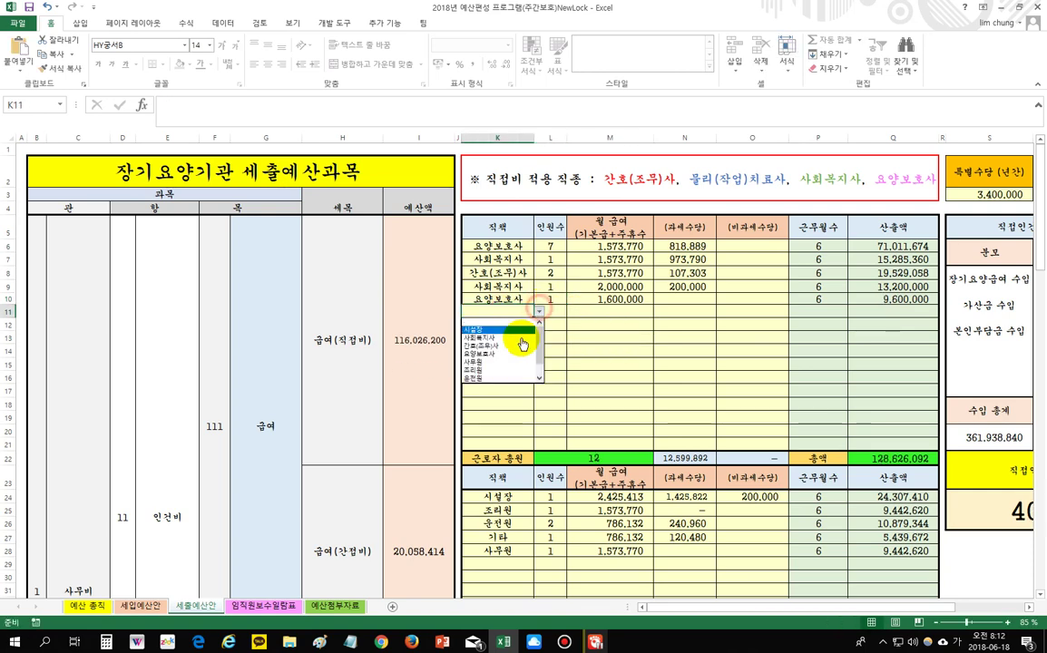
click(526, 358)
click(614, 309)
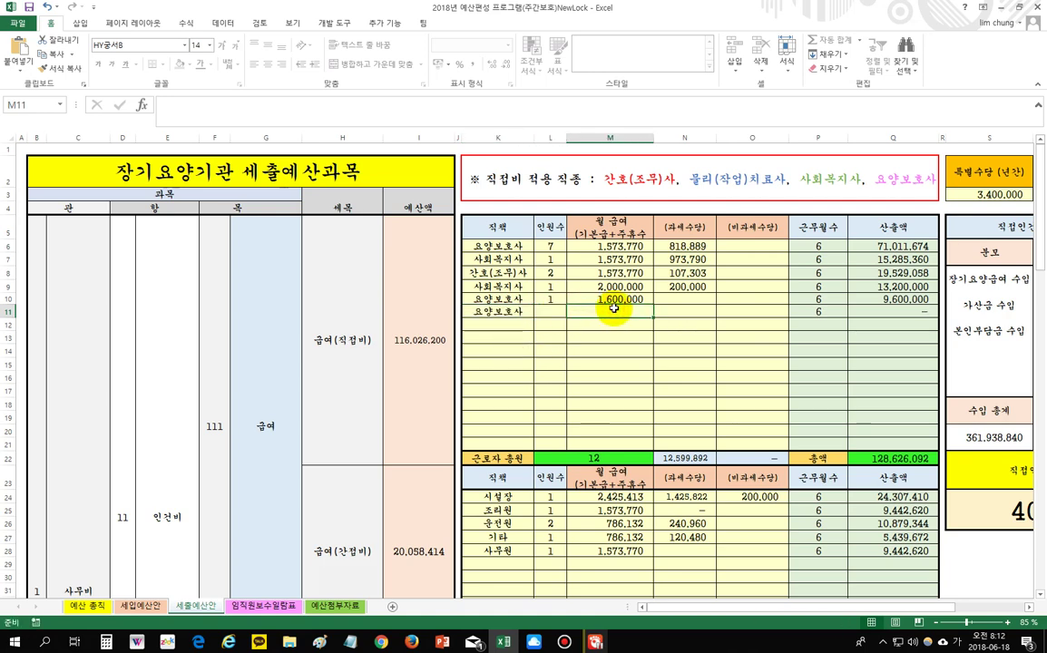
text(1590000)
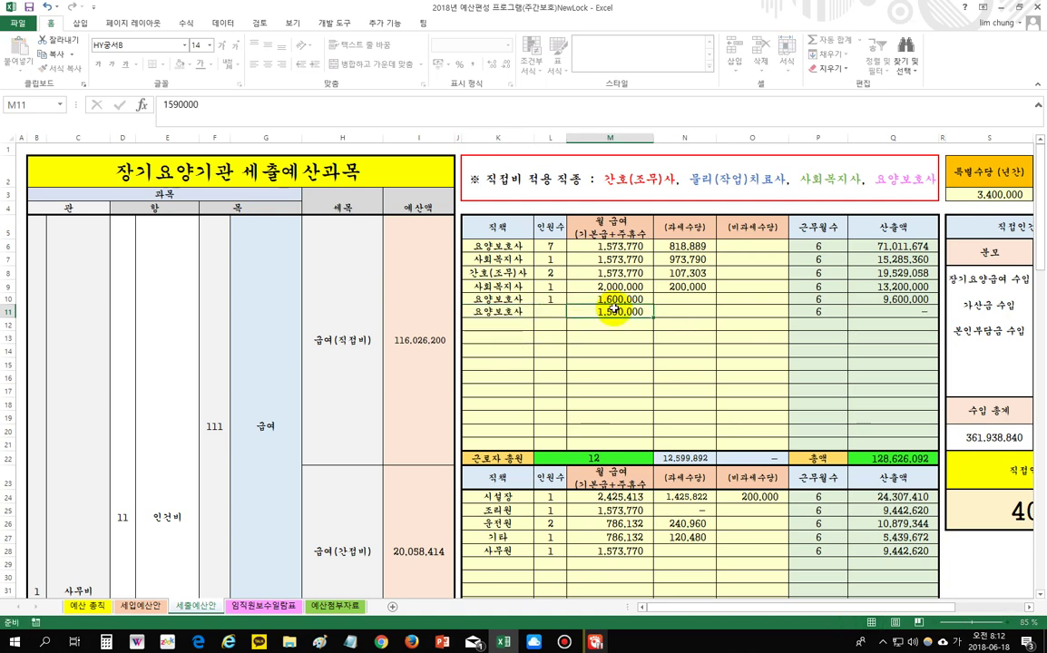
click(551, 312)
text(1)
click(603, 361)
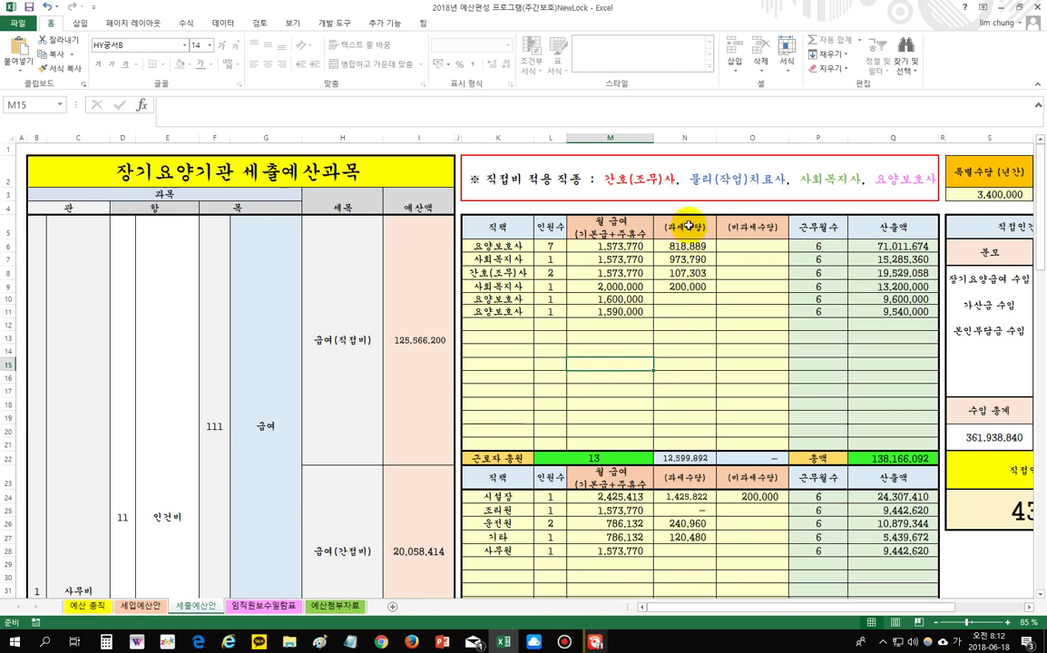
Step: Read the note on the monthly wage header (M5) about entering amounts for workers with equal pay
click(671, 325)
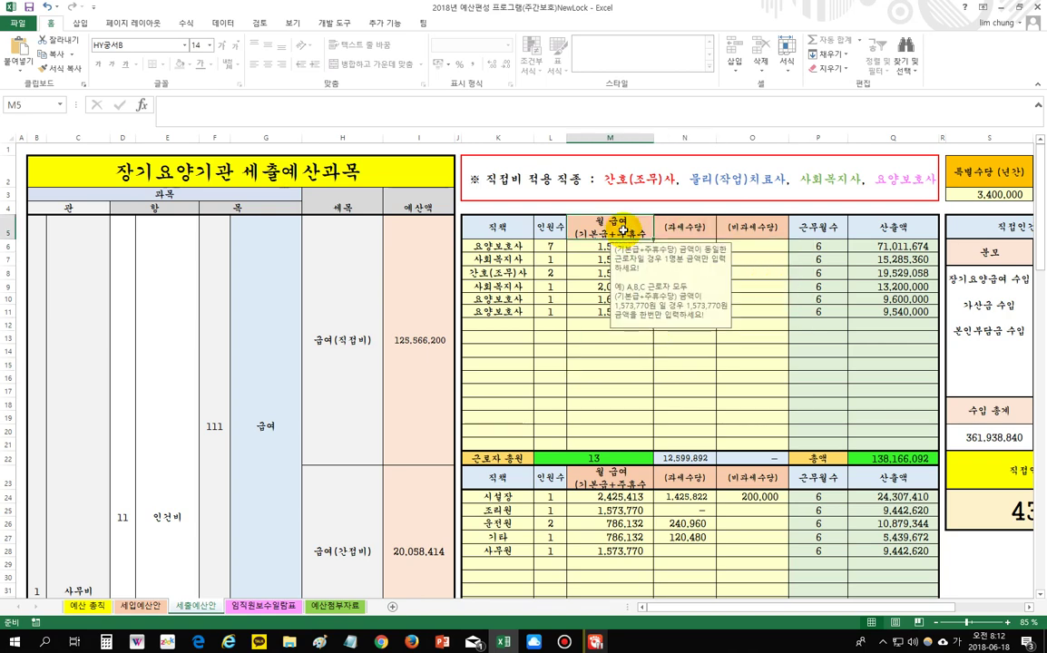
click(600, 349)
click(580, 222)
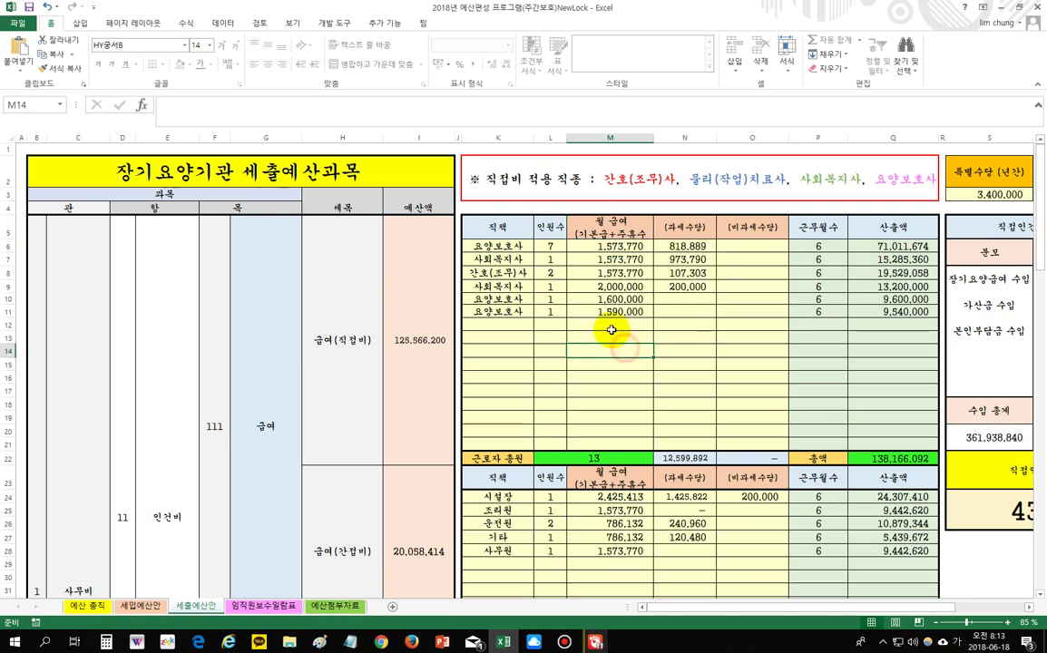
Step: Set the 인원수 of the 요양보호사 row paid 1,600,000 (L10) to 3
click(610, 312)
click(570, 300)
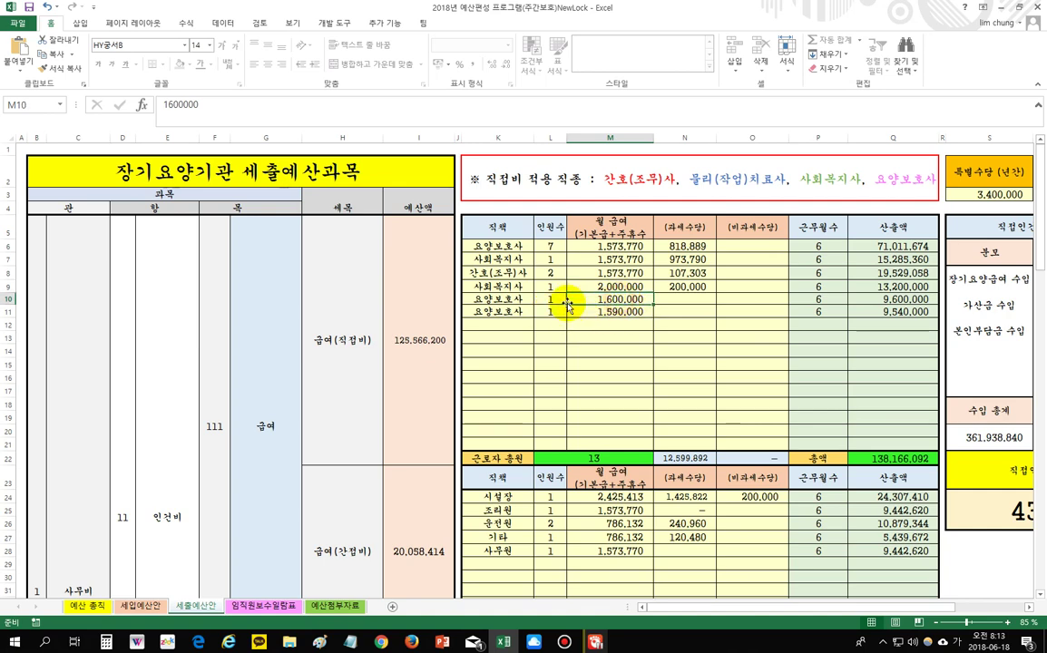
click(556, 302)
text(3)
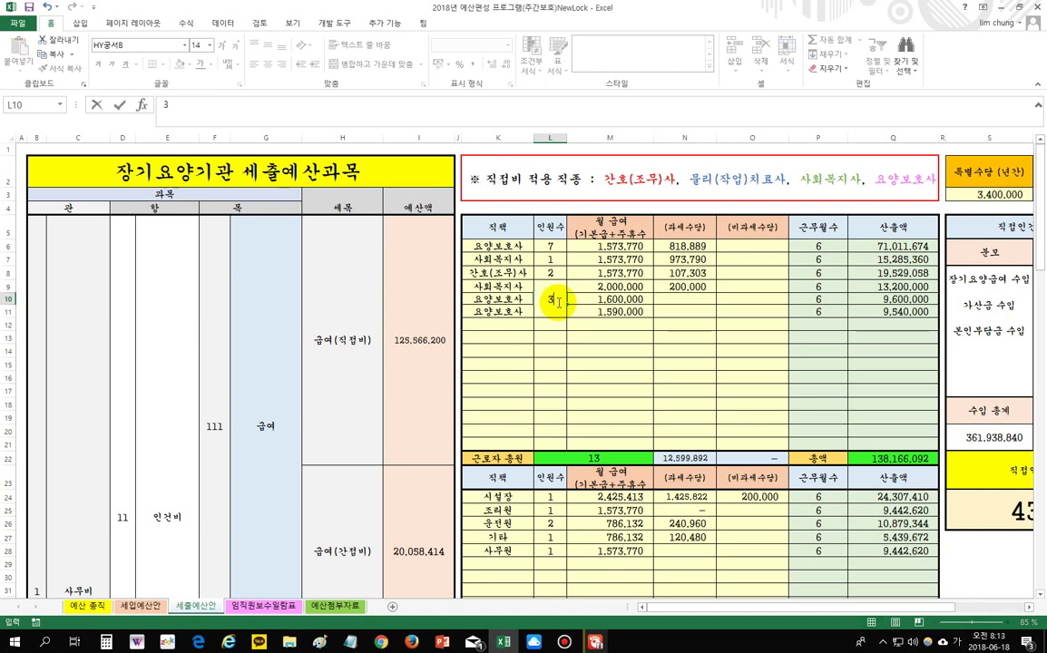
key(Return)
click(739, 351)
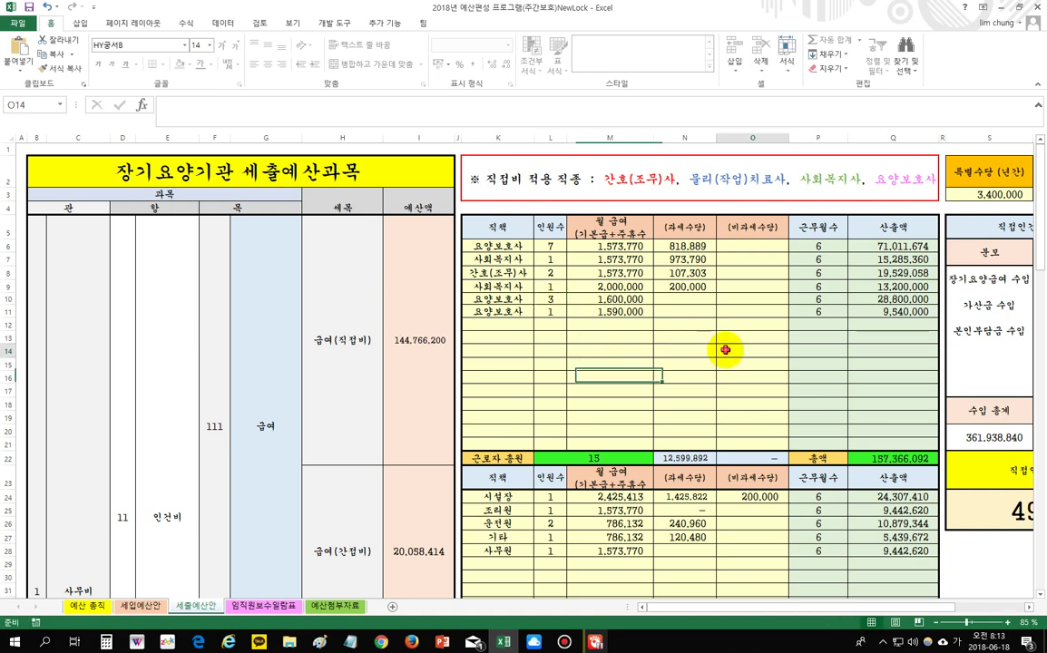
Step: Read the note on the (과세수당) header (N5) about entering combined taxable allowances
click(691, 233)
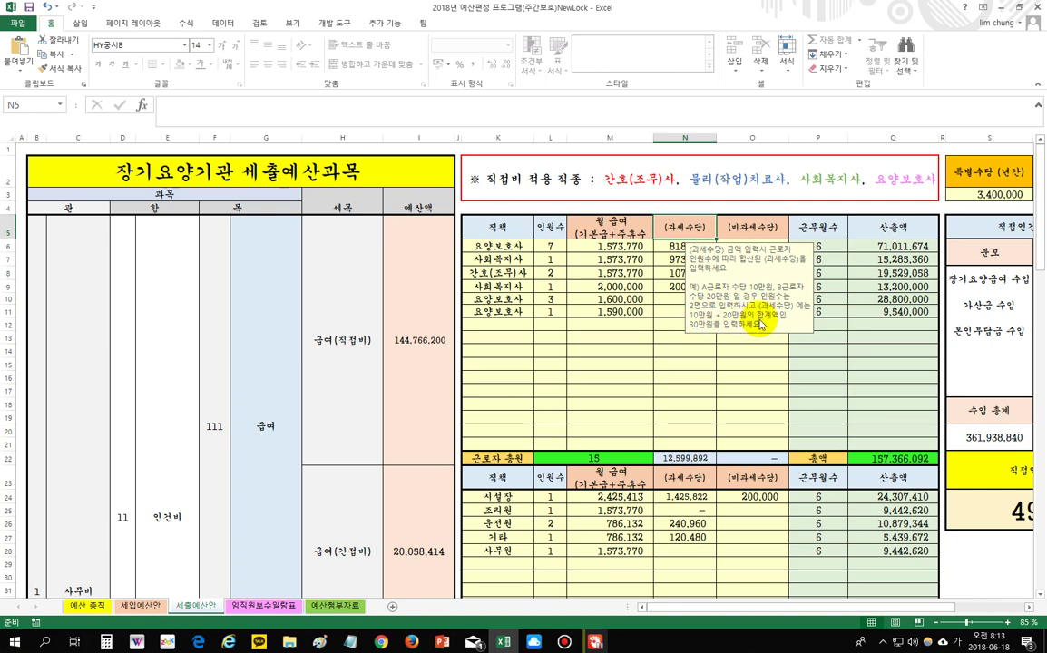
click(688, 360)
Step: In the 요양보호사 row paid 1,600,000 (row 10), set 인원수 to 2 and enter a 과세수당 of 300,000
click(550, 299)
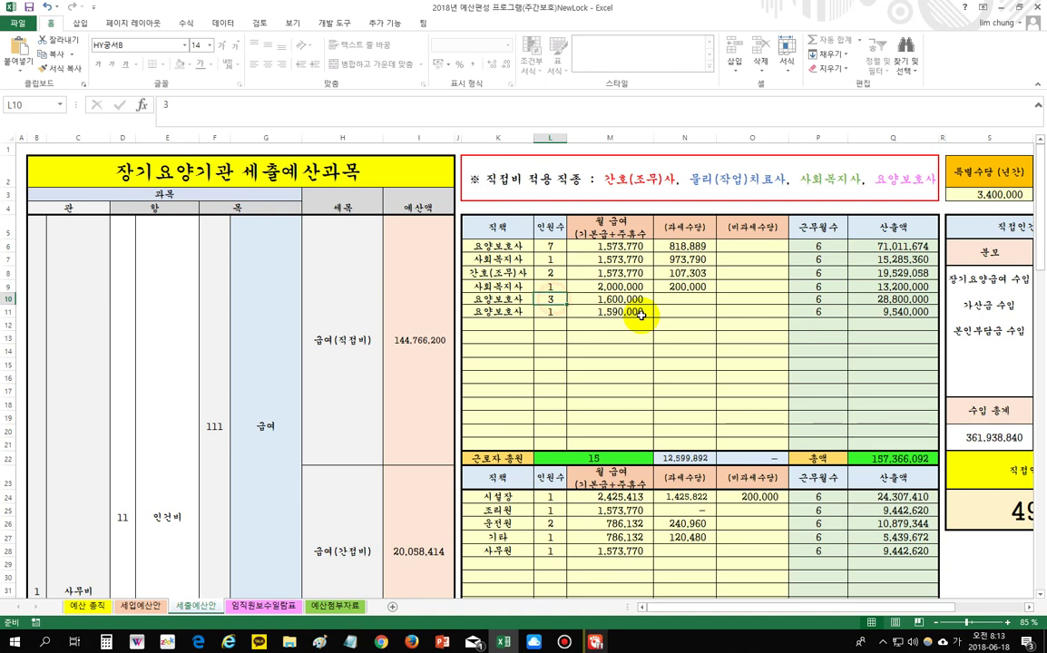
text(2)
click(684, 376)
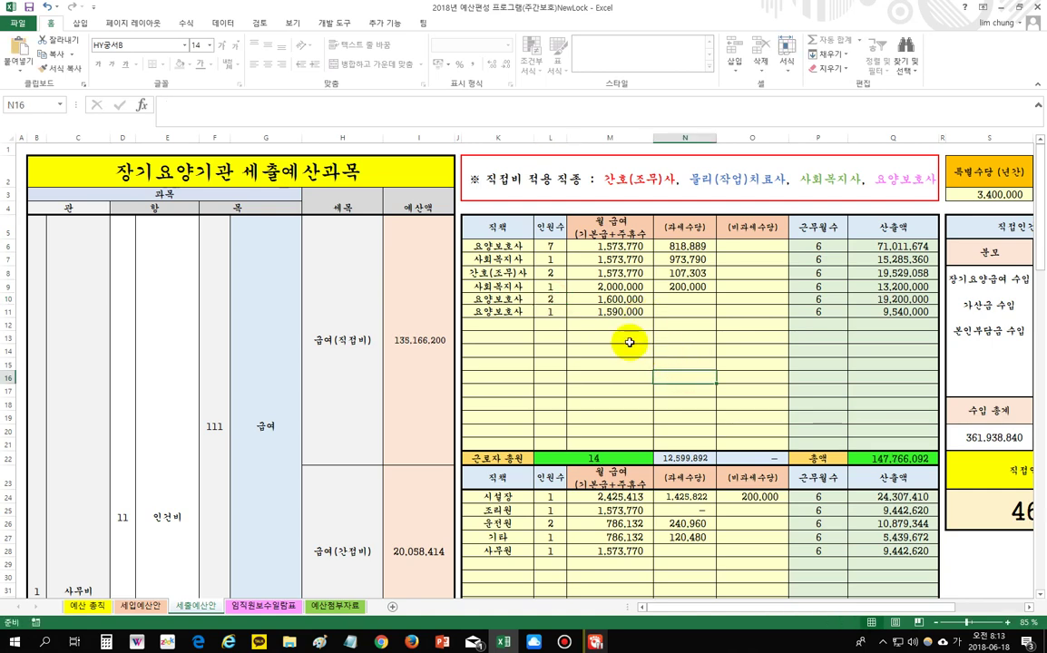
click(510, 299)
click(621, 299)
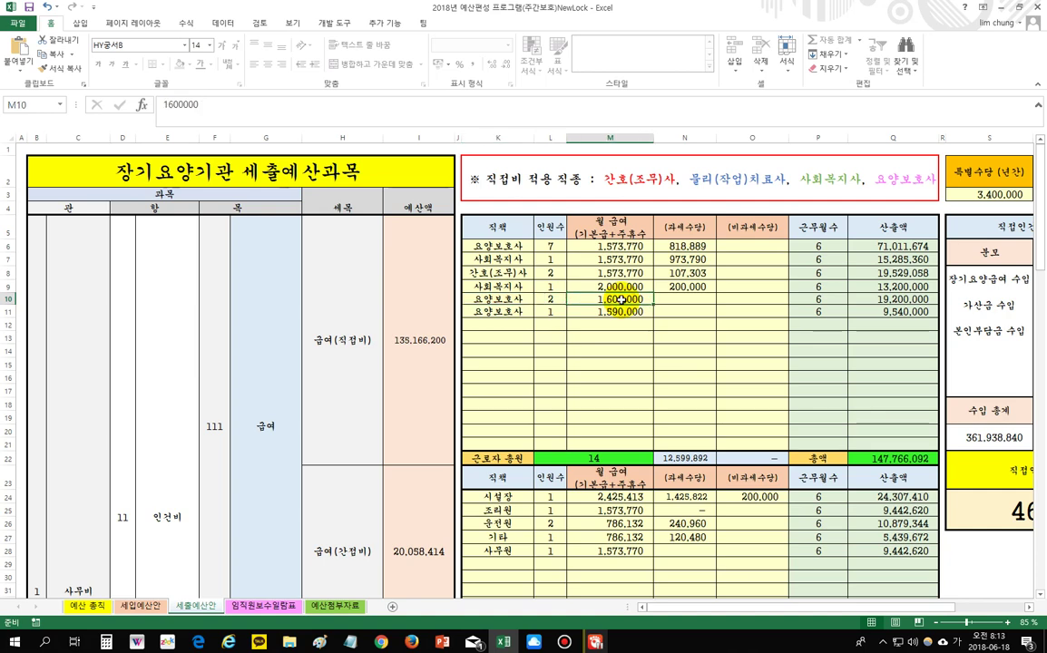
click(548, 300)
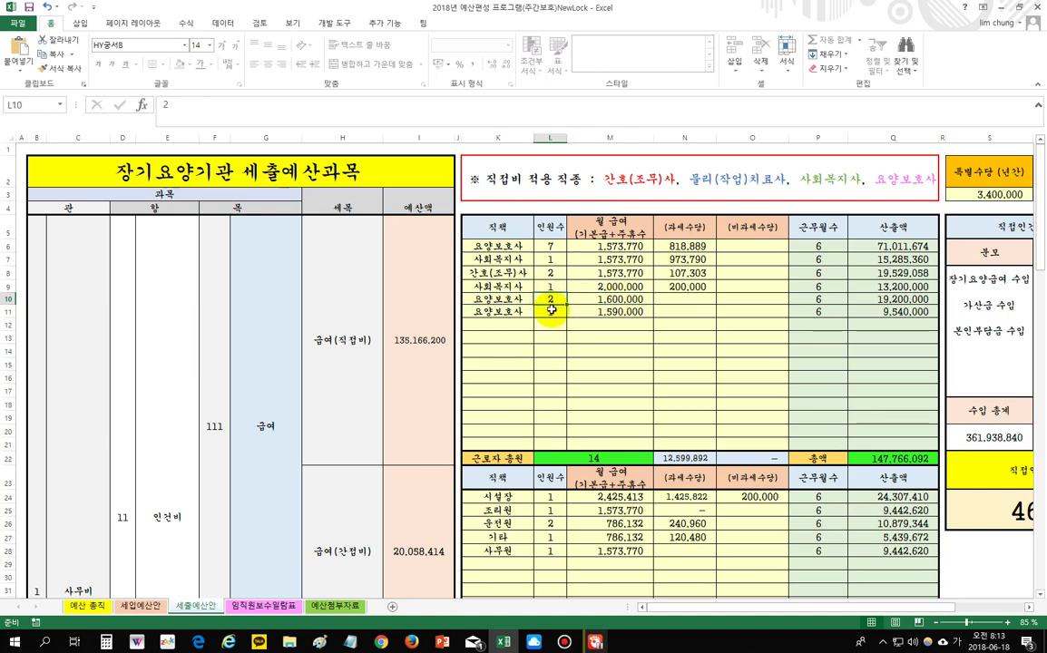
click(661, 325)
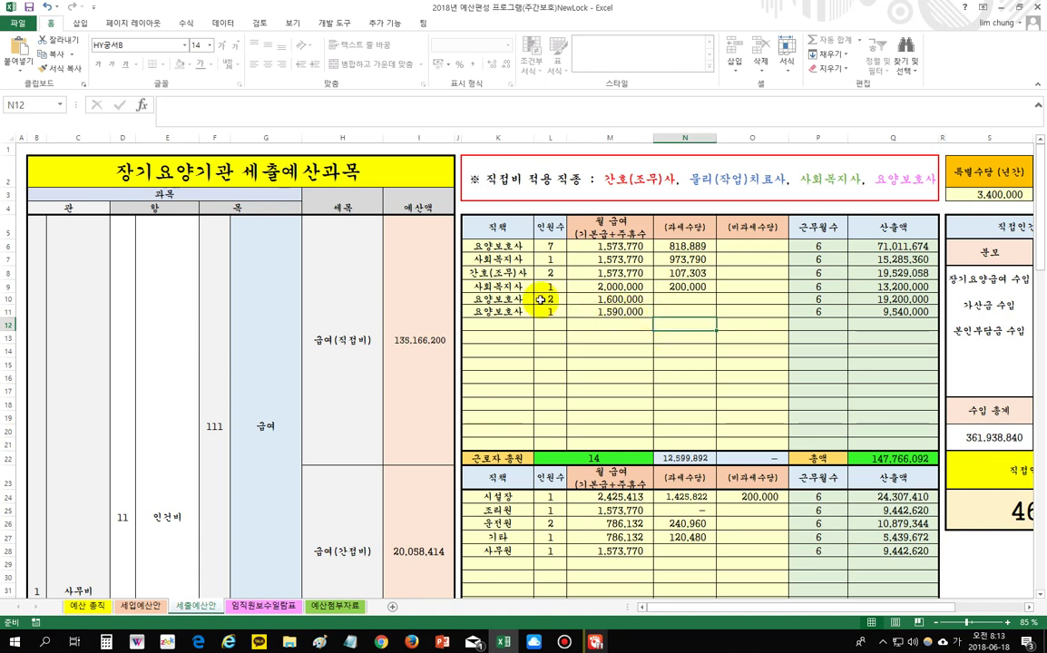
click(512, 303)
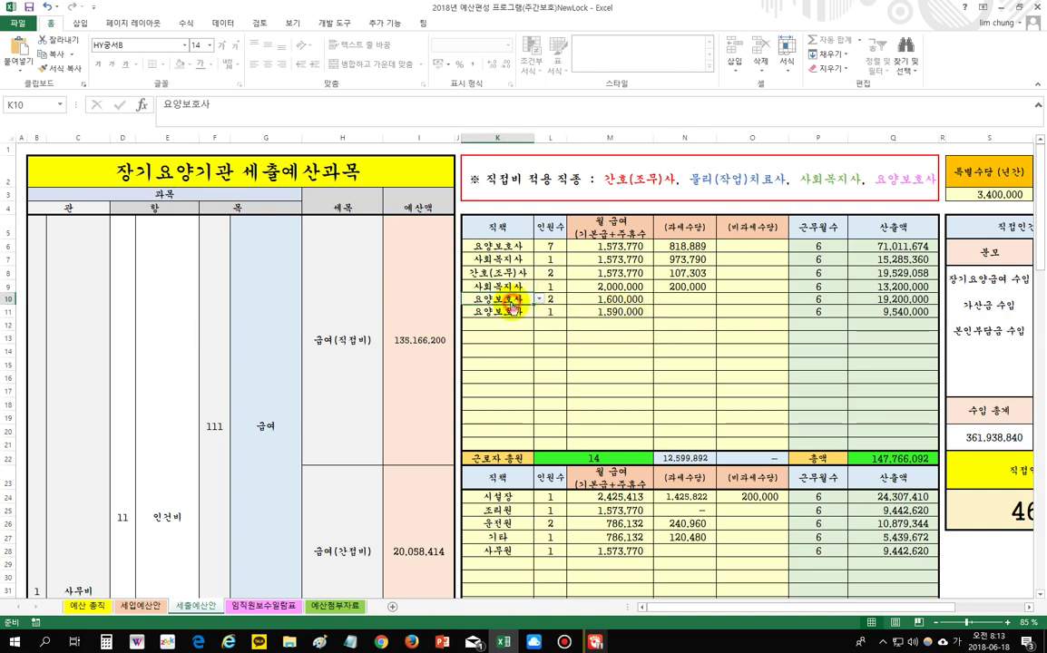
click(678, 297)
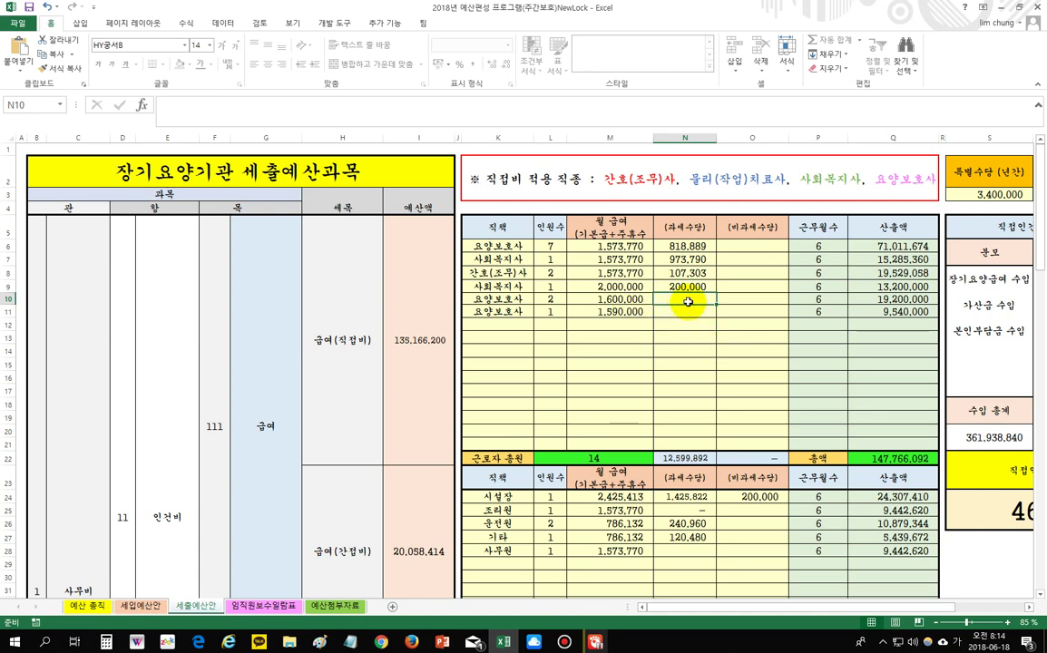
text(30)
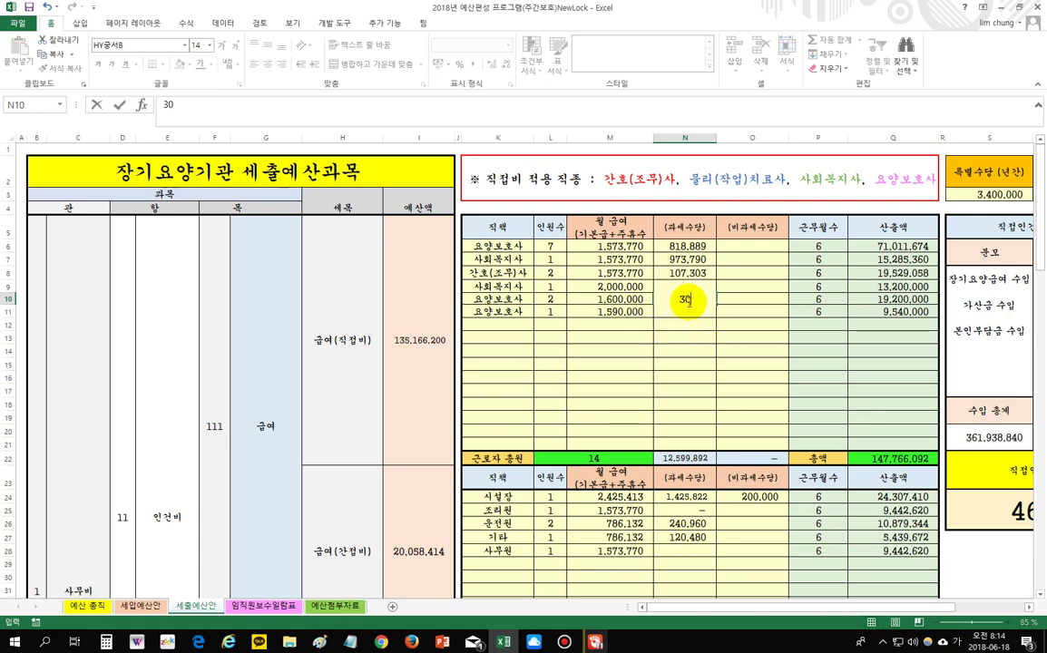
text(0,000)
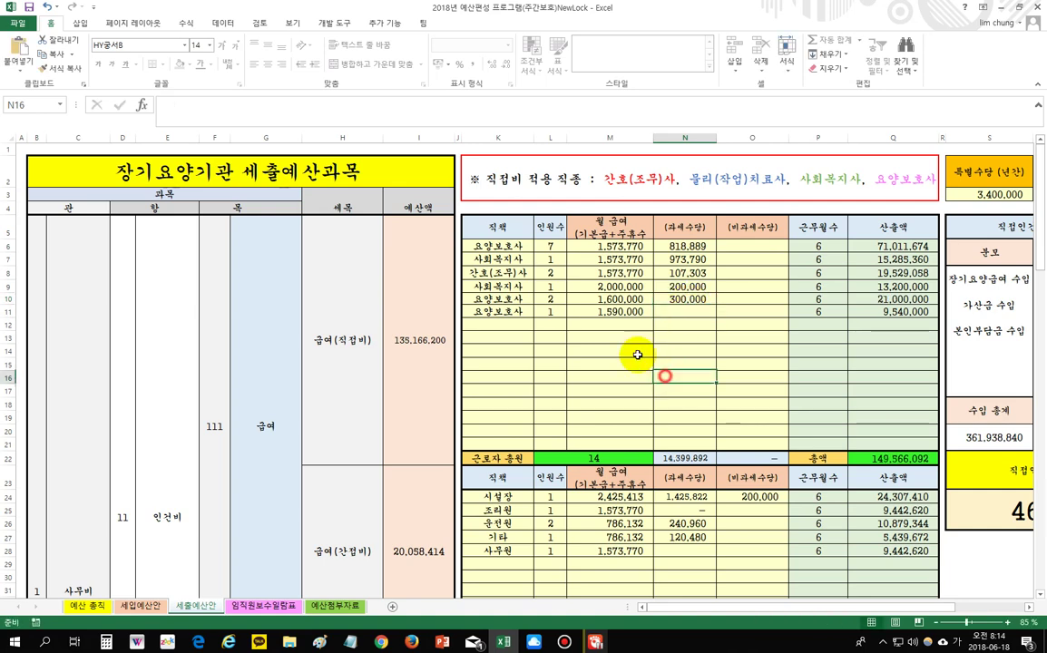
Step: Set 인원수 to 3 and 과세수당 to 400,000 in the 요양보호사 row paid 1,600,000 (row 10)
click(549, 298)
text(3)
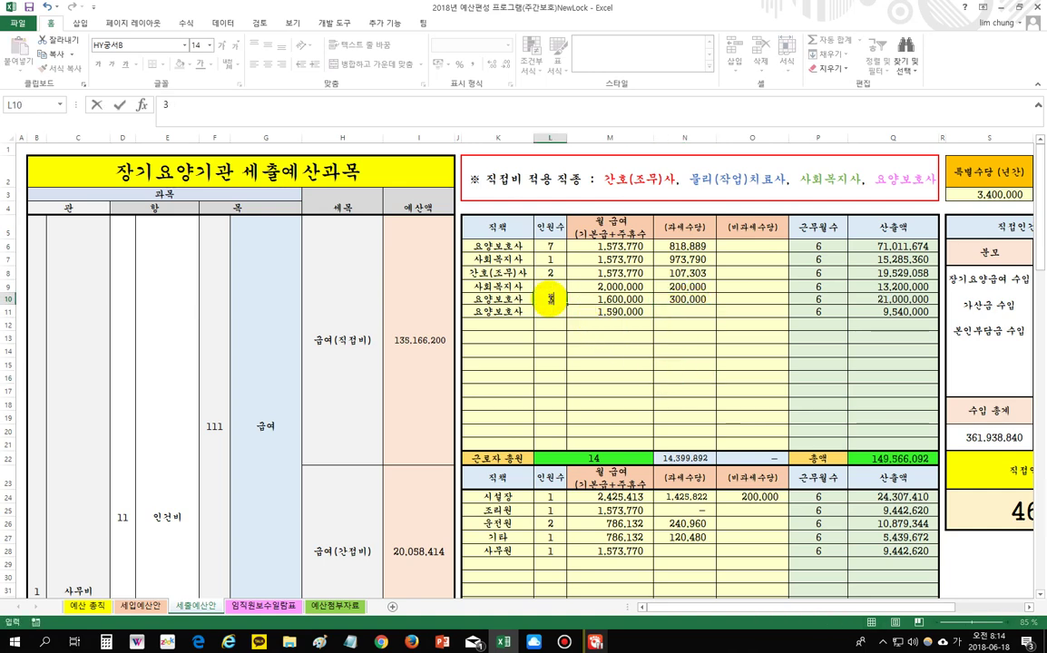
key(Return)
click(625, 367)
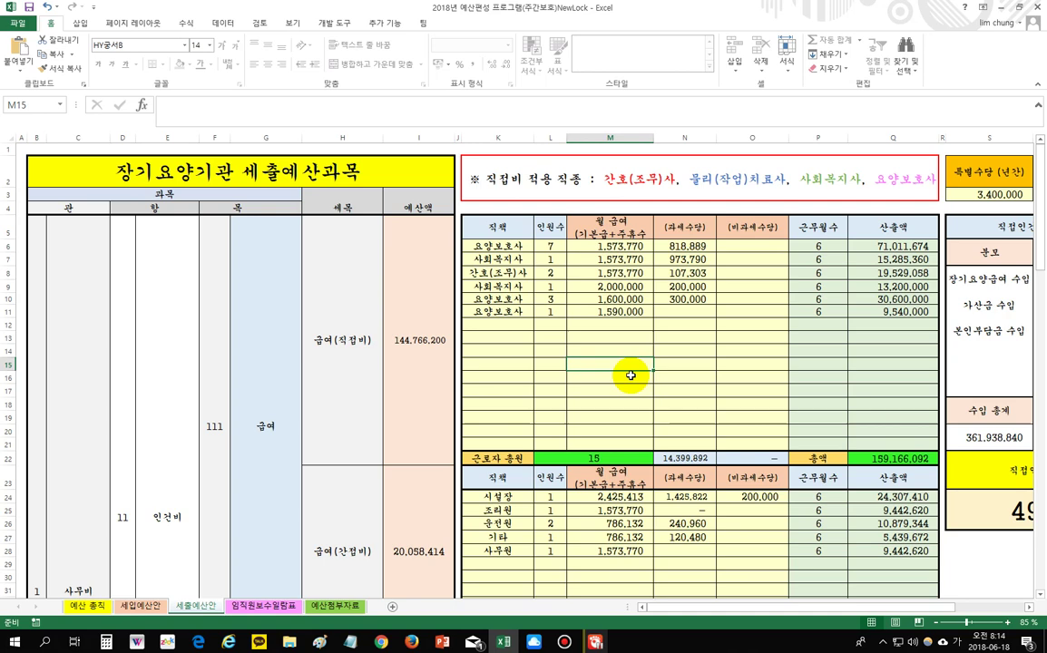
click(690, 349)
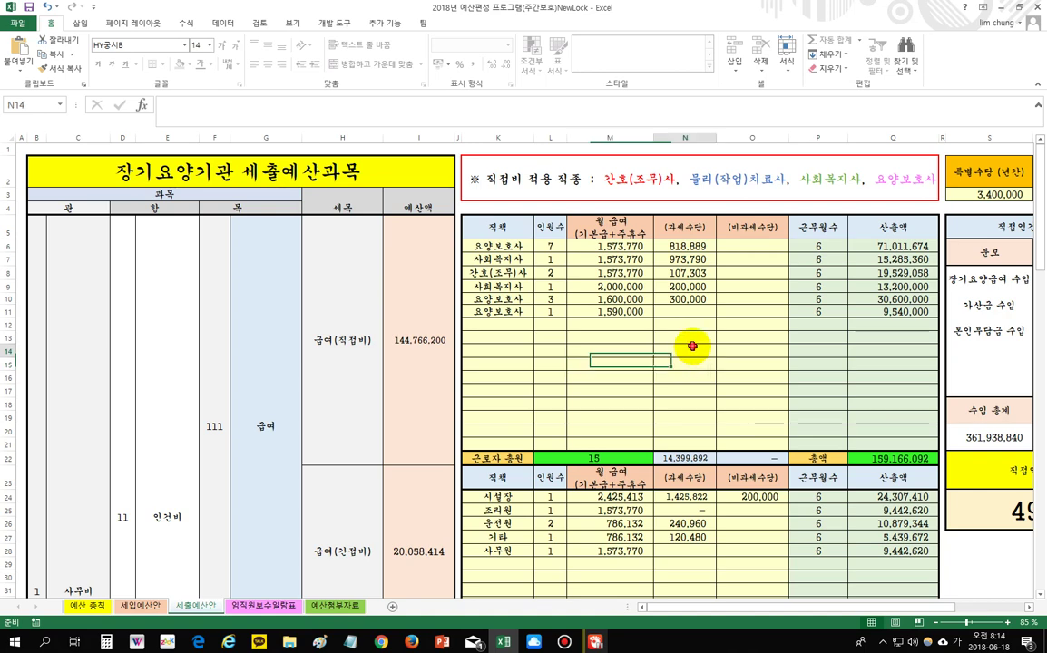
click(676, 300)
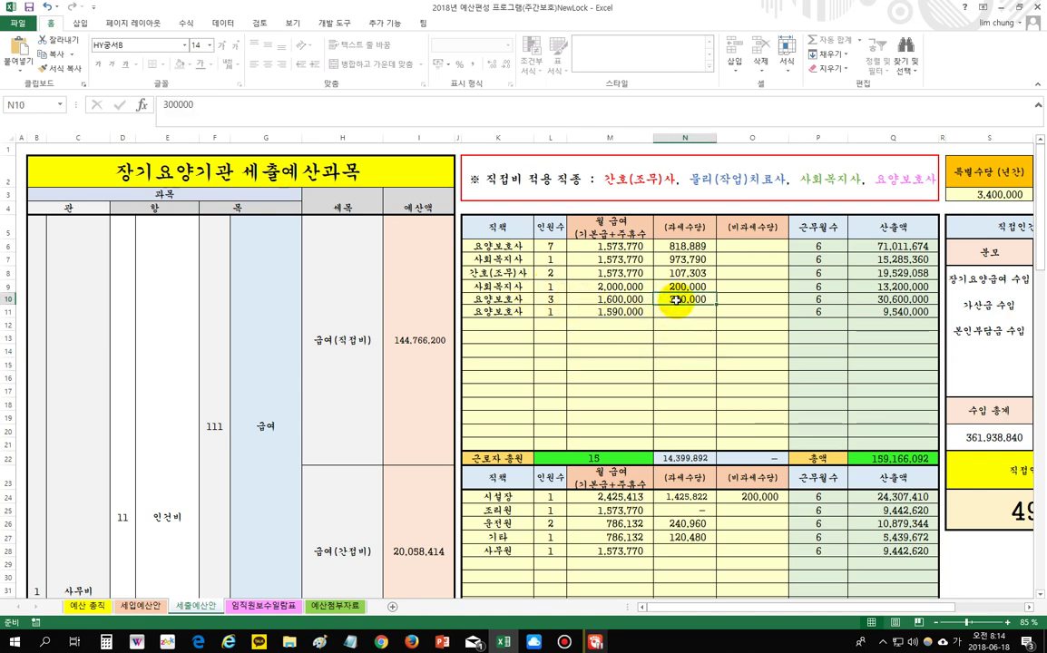
text(4)
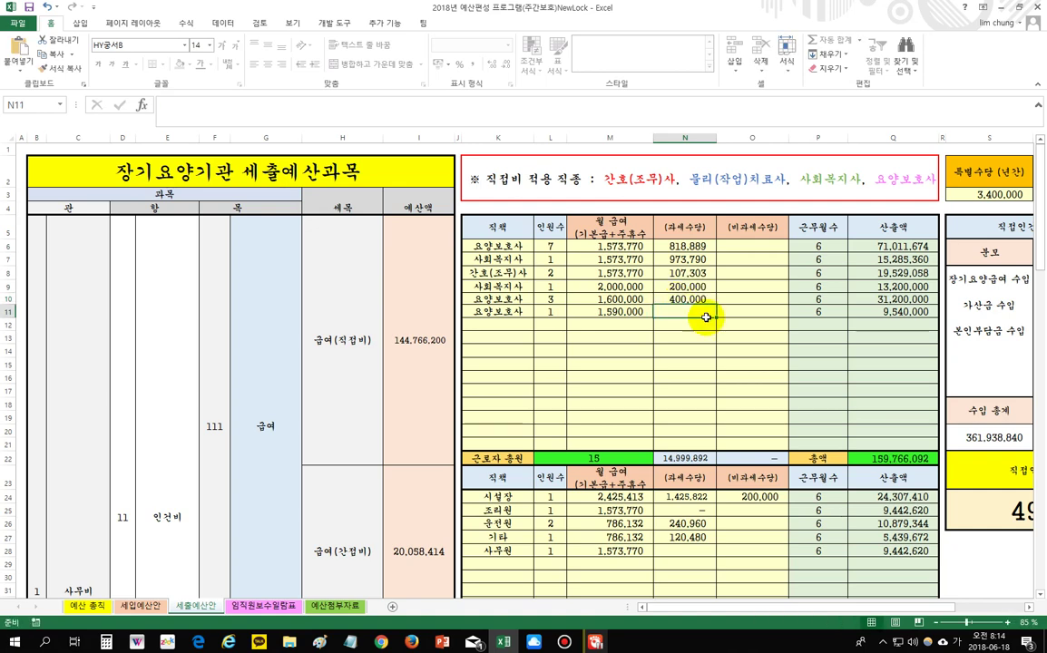
Step: Read the note on the (비과세수당) header (O5), and enter a 비과세수당 of 200,000 in O10
click(760, 235)
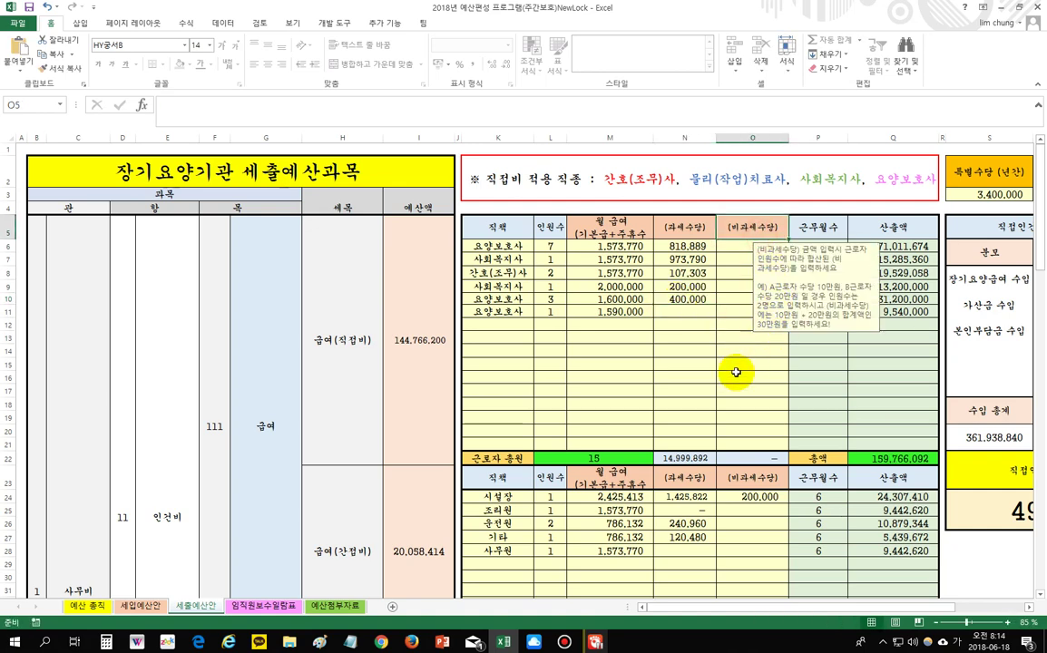
click(744, 297)
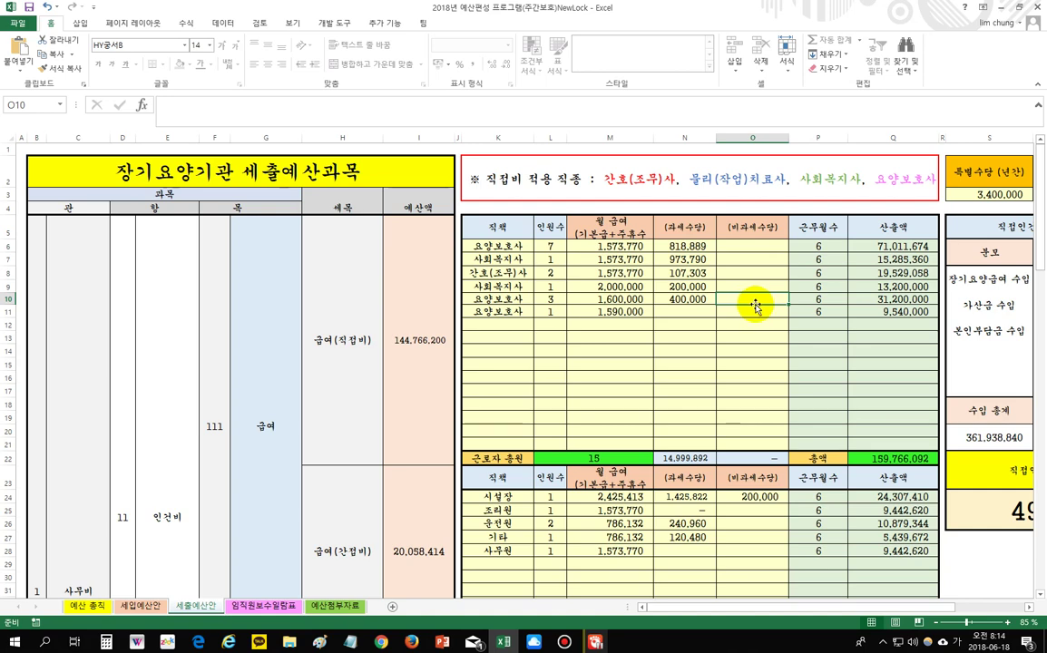
text(200,000)
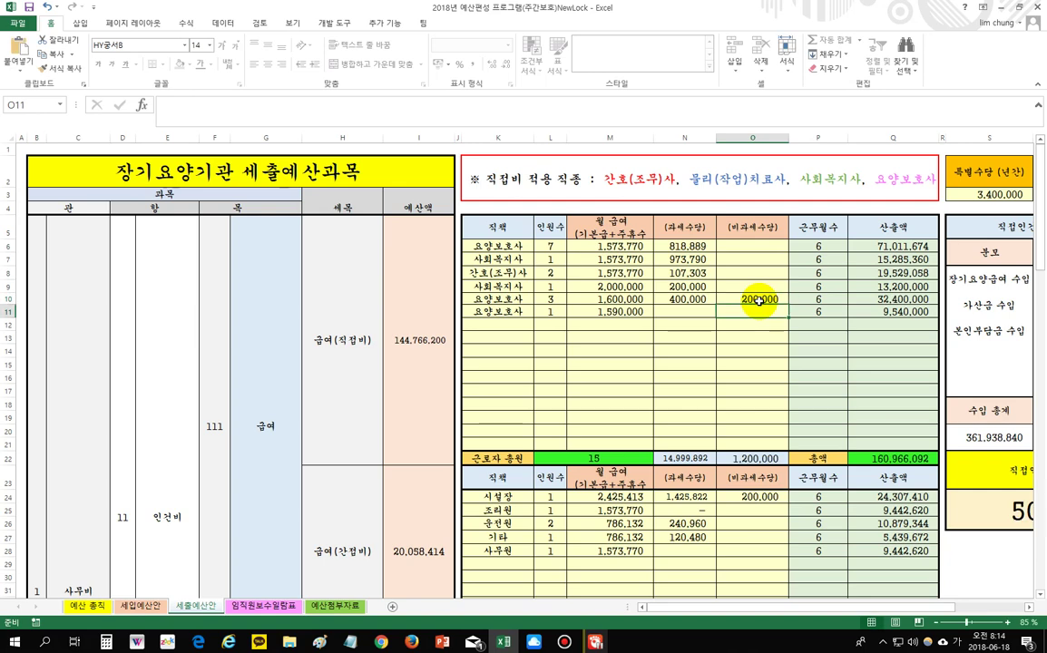
click(730, 346)
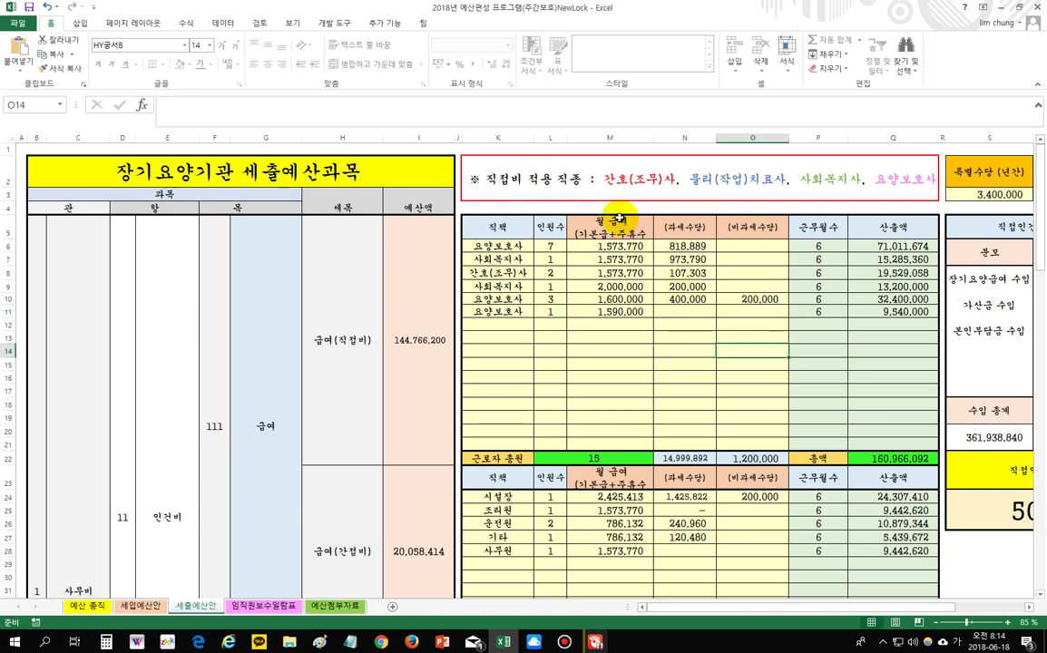
Step: Review the monthly wage column with its header note, and check the 직책, 인원수 and wage entries of row 10
drag(620, 245, 616, 311)
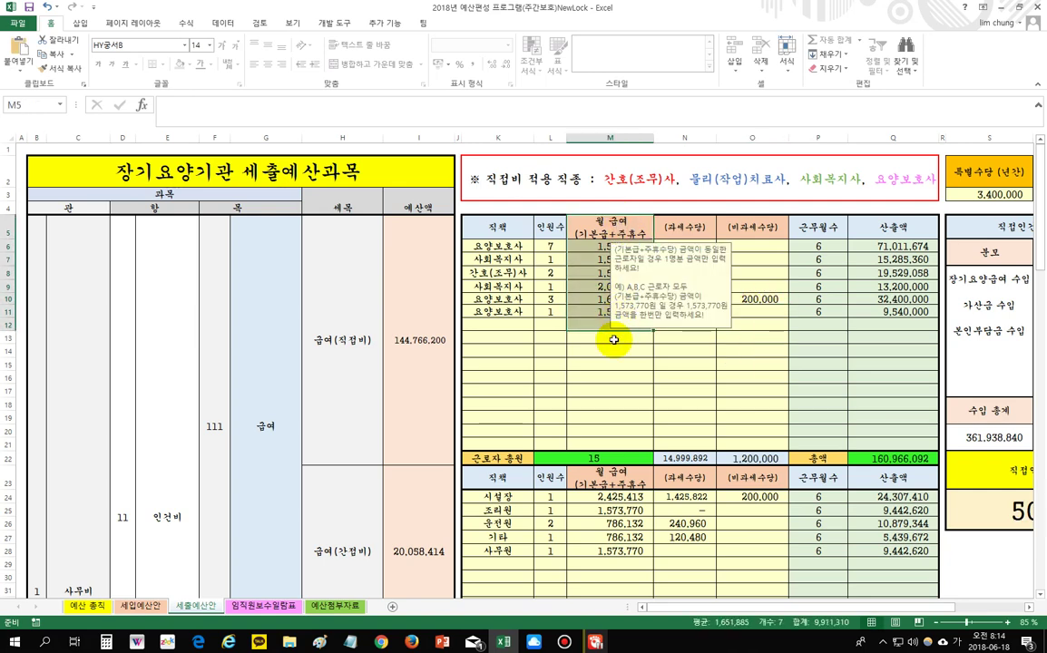
click(610, 374)
mouse_move(605, 241)
mouse_down()
mouse_move(620, 263)
mouse_move(620, 314)
mouse_up()
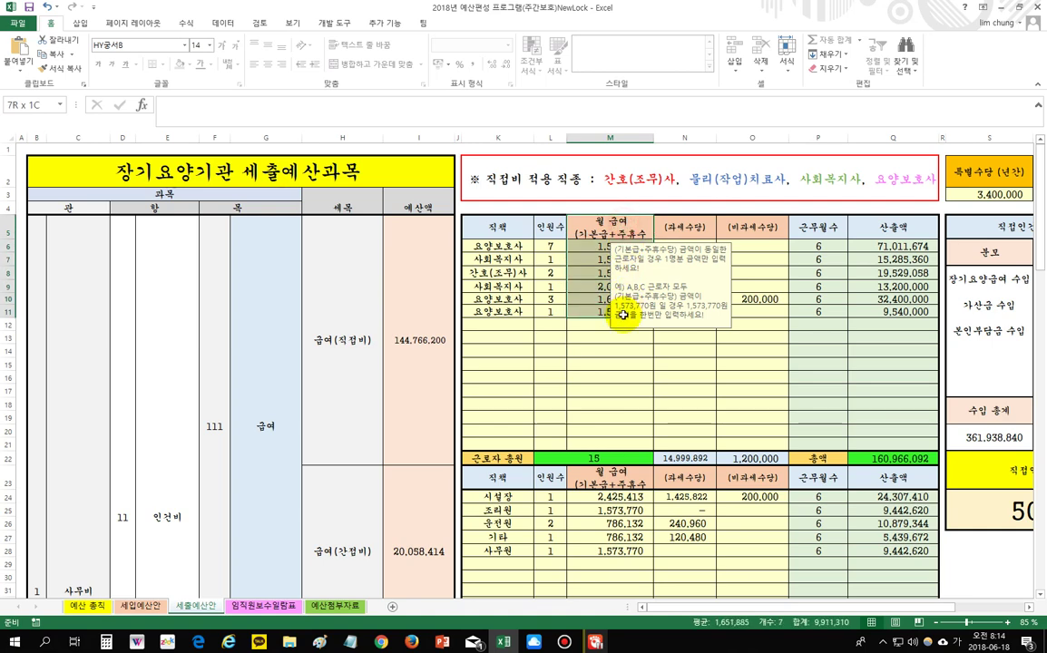
click(612, 373)
click(611, 298)
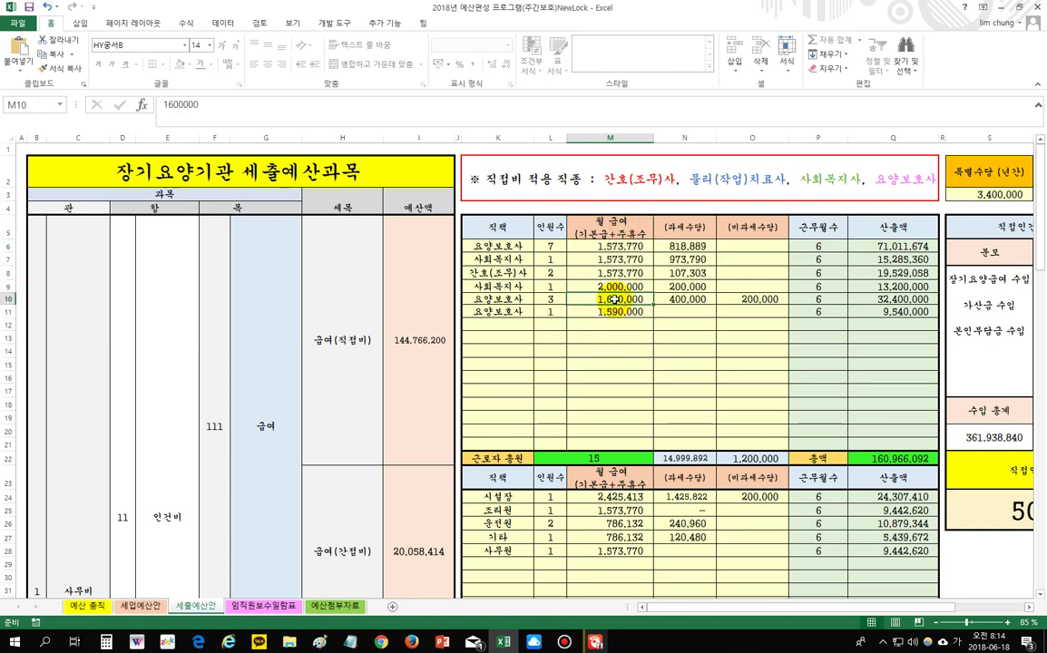
click(504, 300)
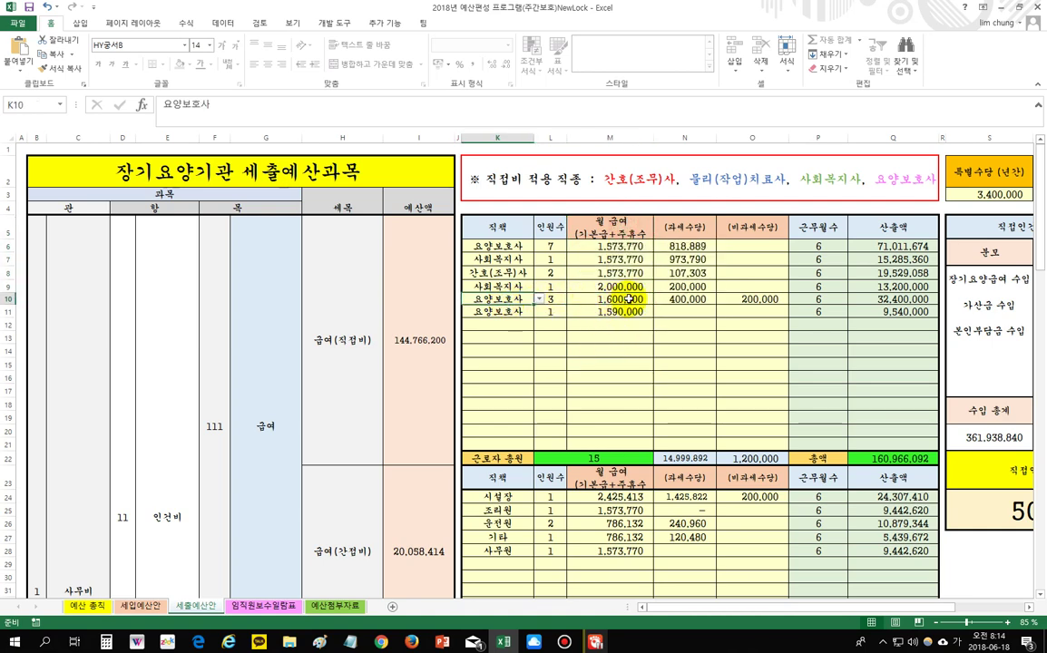
click(553, 299)
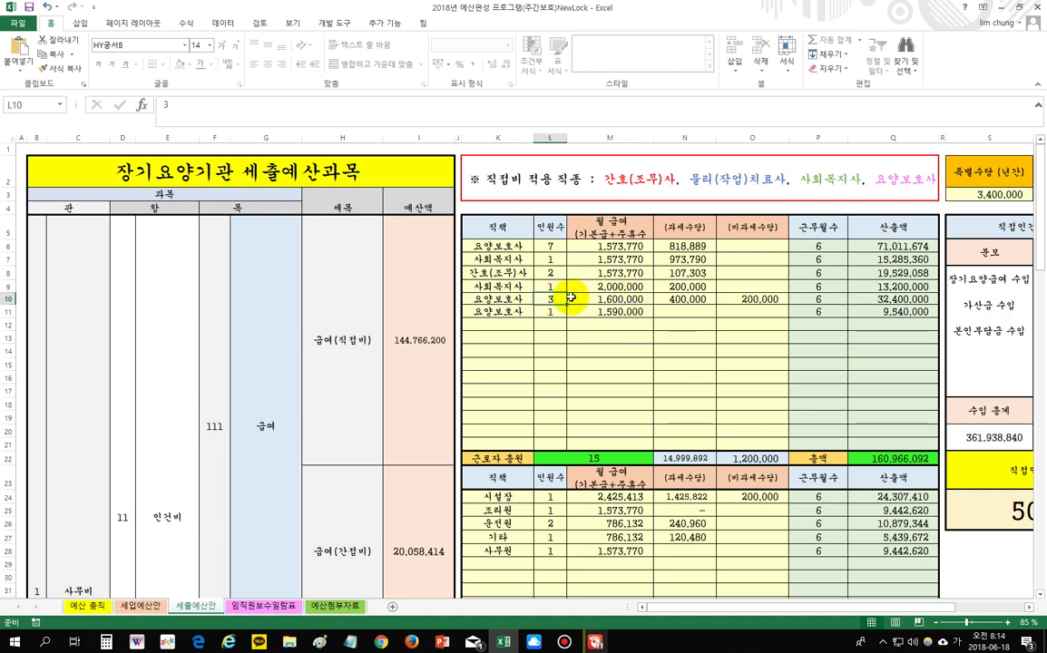
Step: Review the (과세수당) and (비과세수당) header notes and columns against the headcount and allowances entered in row 10
click(690, 229)
click(752, 227)
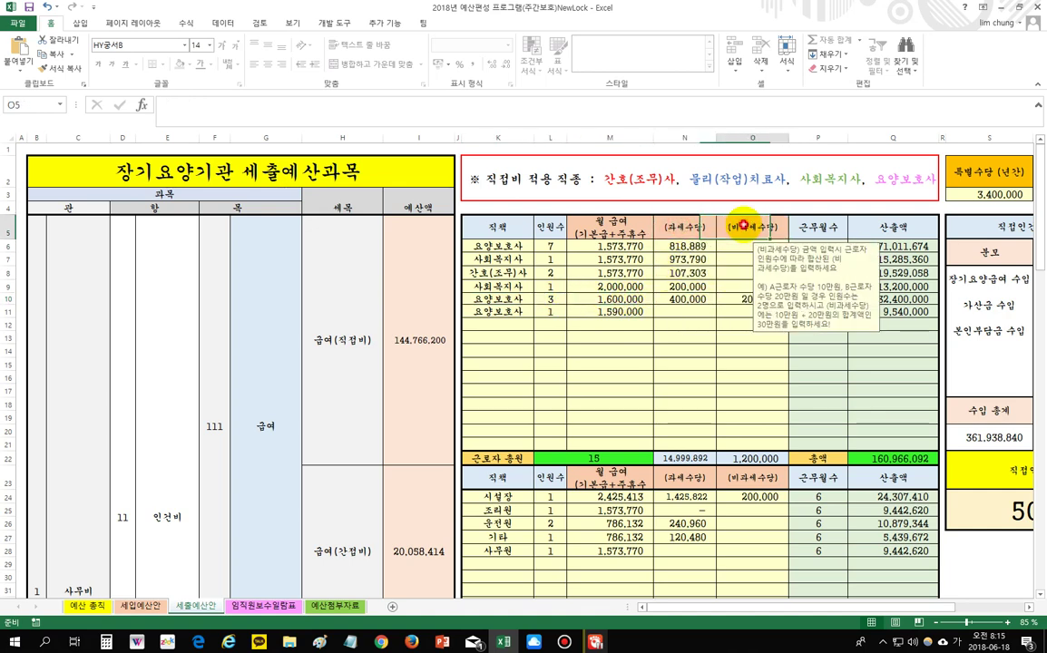
click(549, 299)
click(685, 300)
click(752, 299)
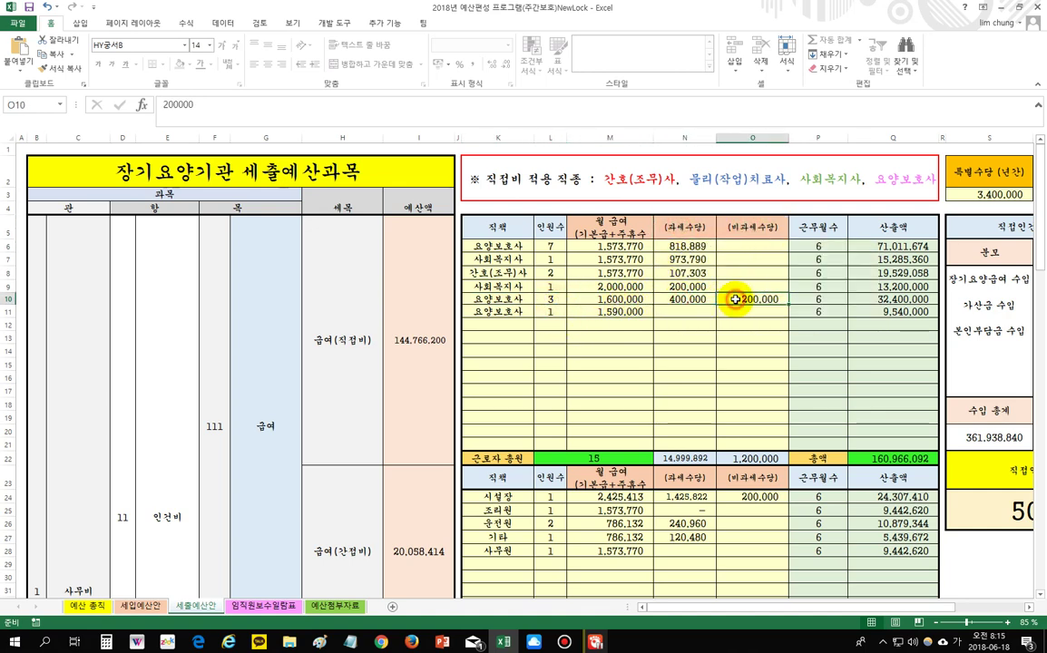
click(736, 335)
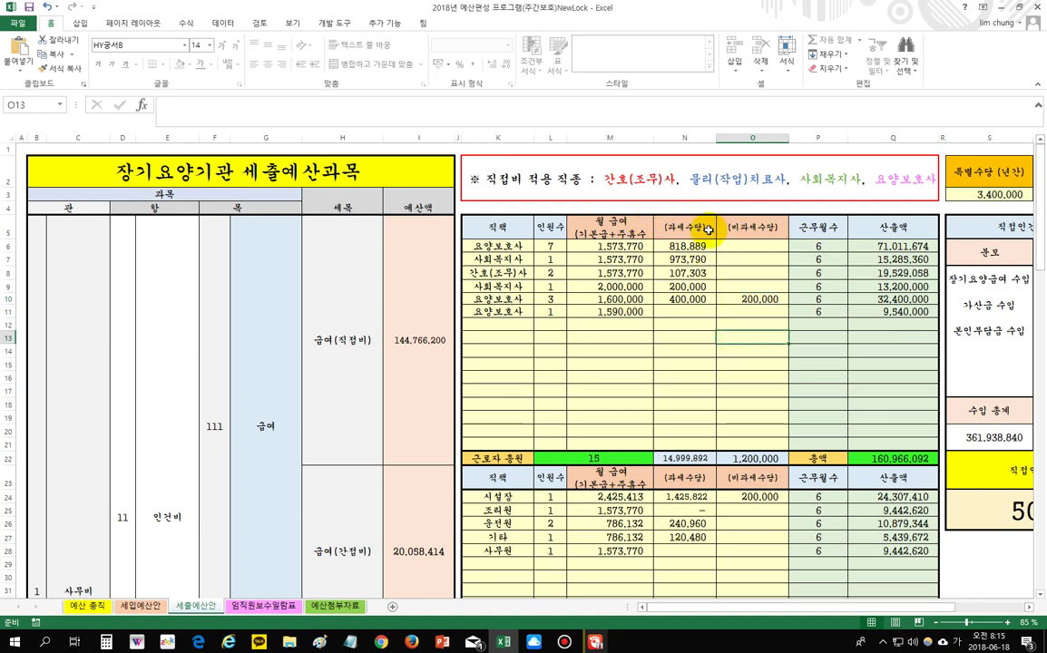
drag(693, 245, 705, 315)
click(688, 300)
click(752, 226)
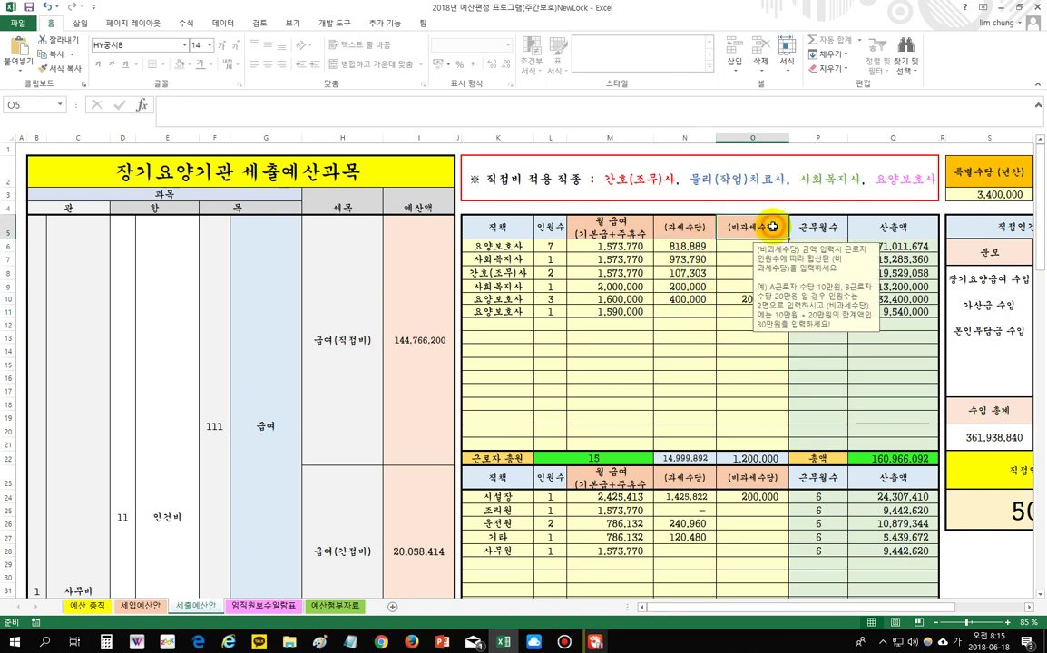
drag(742, 252, 749, 299)
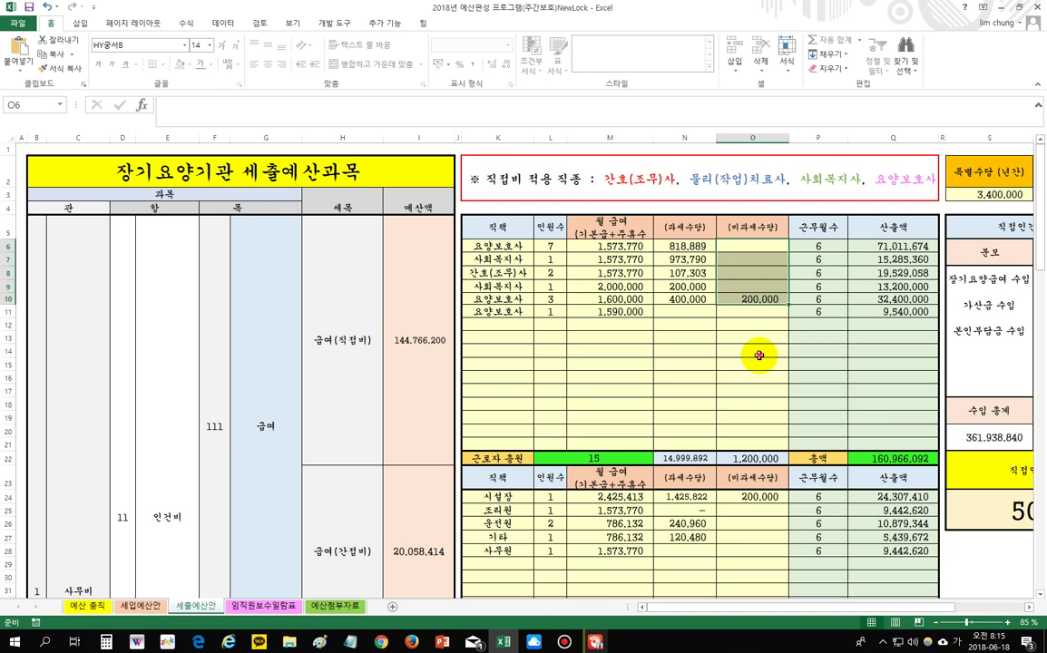
click(748, 300)
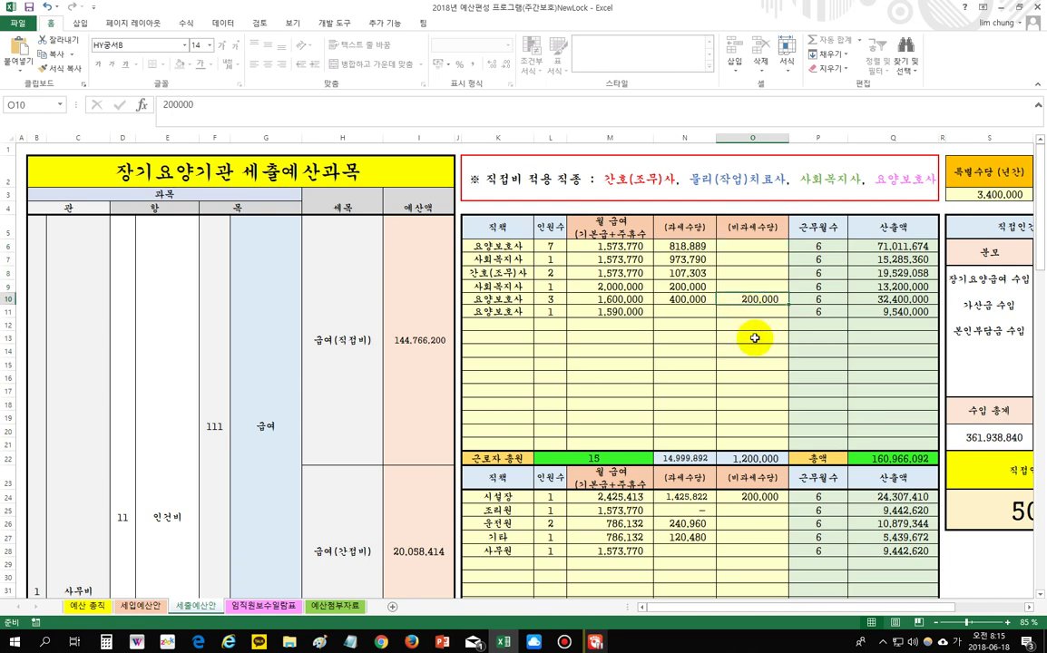
click(729, 390)
Step: Review the 직책 entries of the direct-cost payroll table against the list of job types that count as direct cost
scroll(730, 388, down, 2)
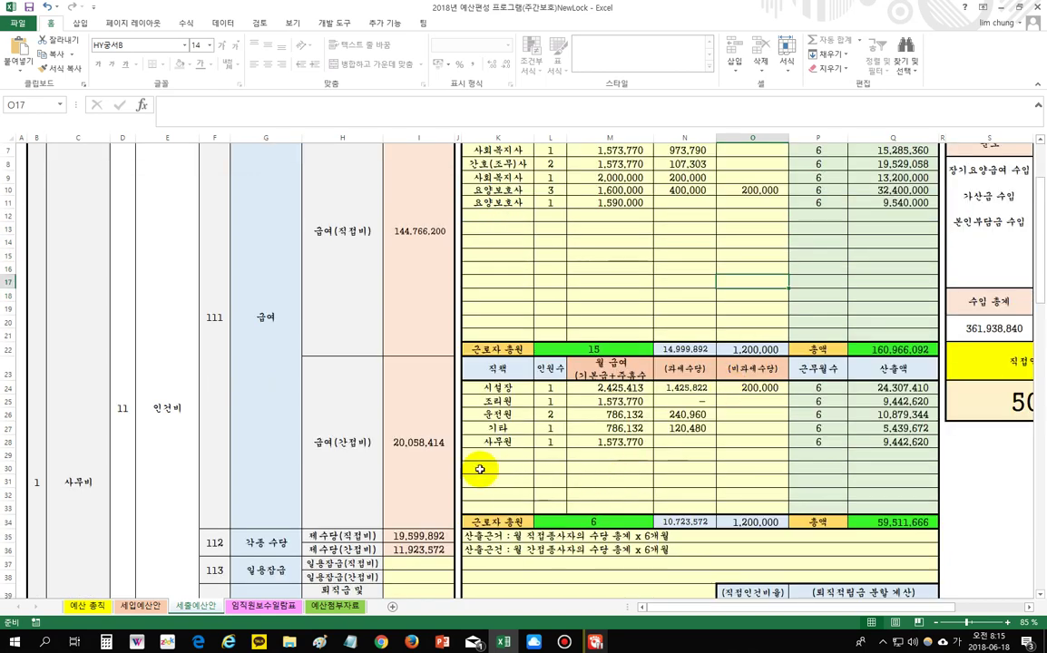
scroll(519, 362, up, 1)
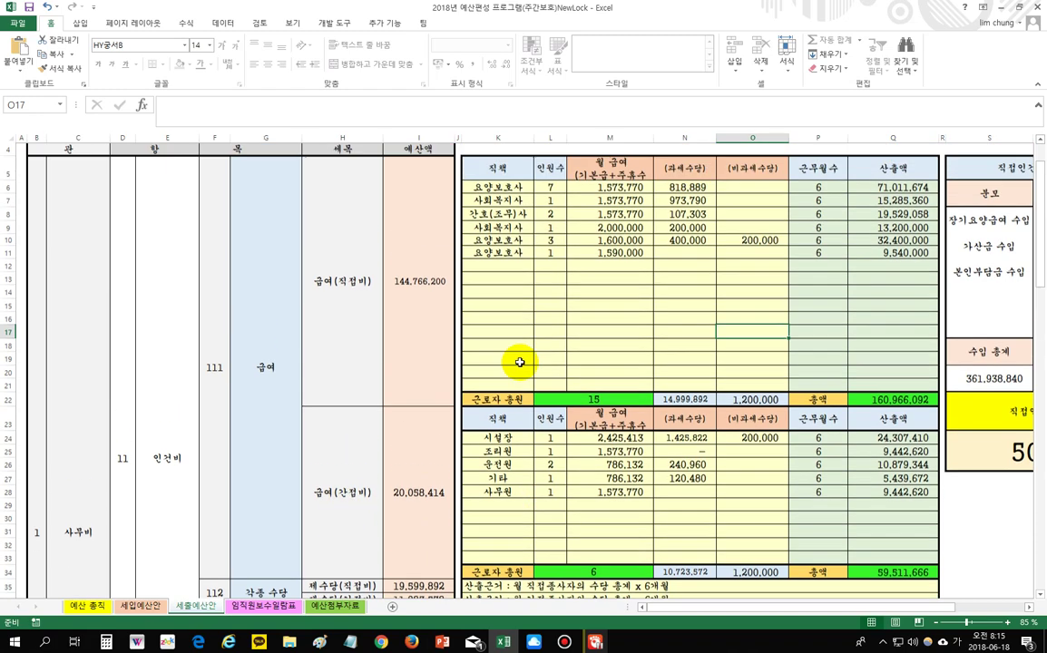
drag(497, 187, 510, 265)
scroll(658, 222, up, 1)
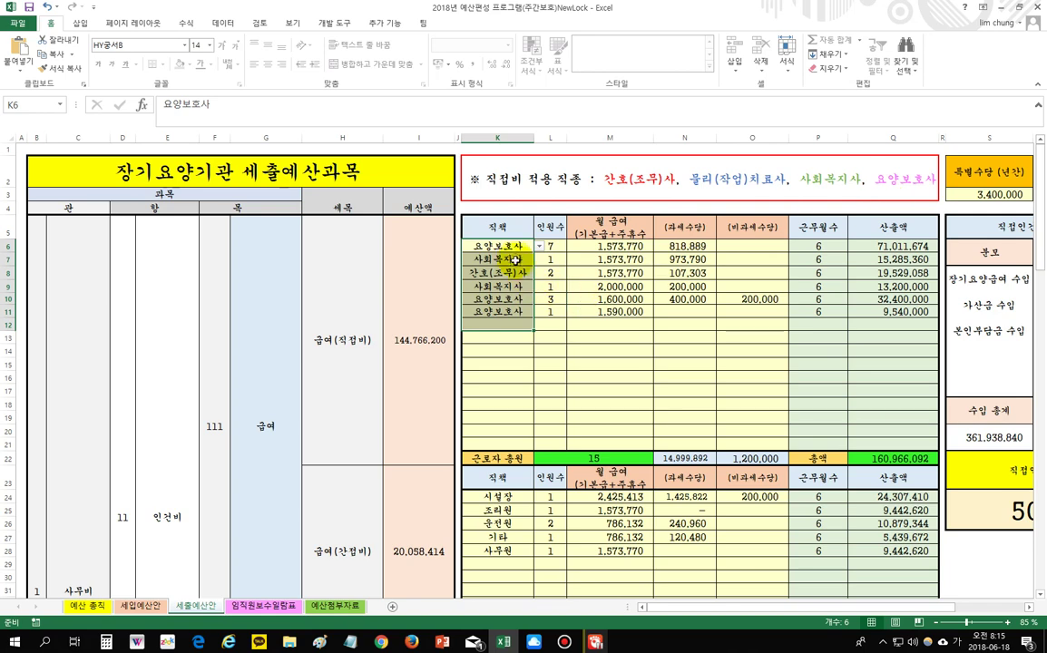
click(617, 392)
Step: Go through the 직책 entries of the indirect-cost payroll table, from 시설장 (K24) to 사무원 (K28)
scroll(621, 391, down, 1)
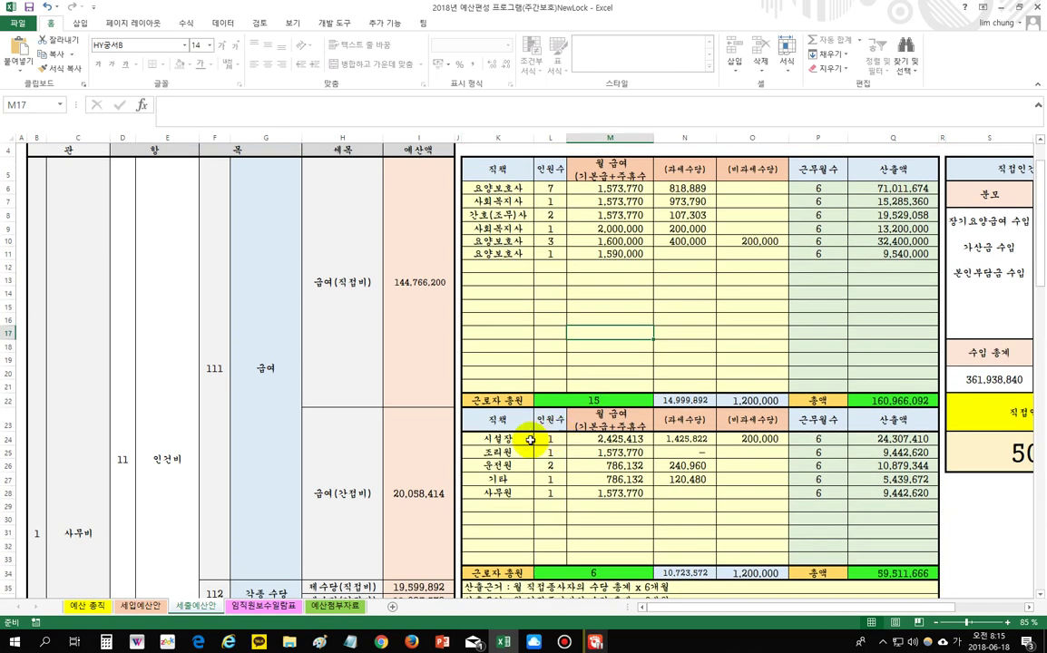
click(497, 439)
click(498, 452)
click(501, 465)
click(508, 479)
click(508, 492)
scroll(522, 508, down, 1)
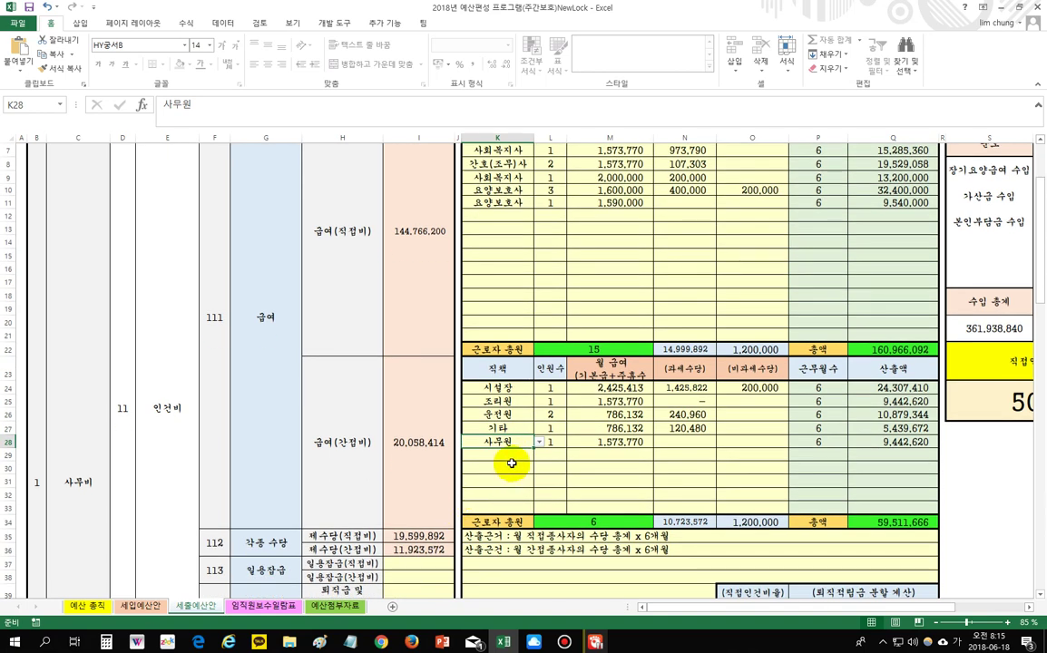
Step: Set the 직책 in row 29 of the indirect-cost payroll table to 사무원
click(499, 456)
click(539, 454)
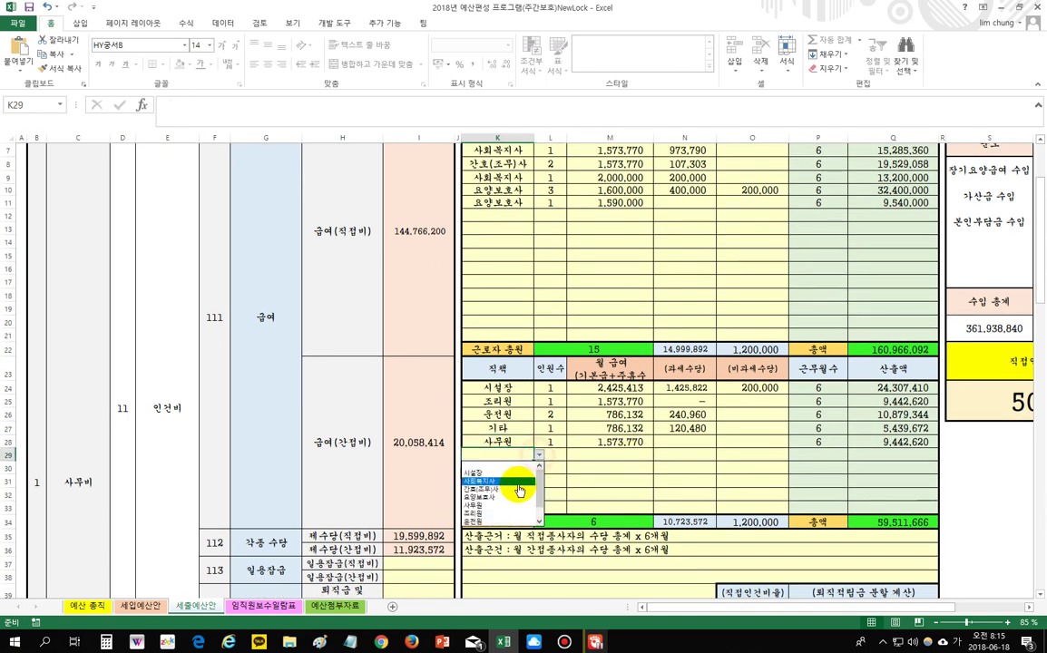
scroll(504, 499, down, 1)
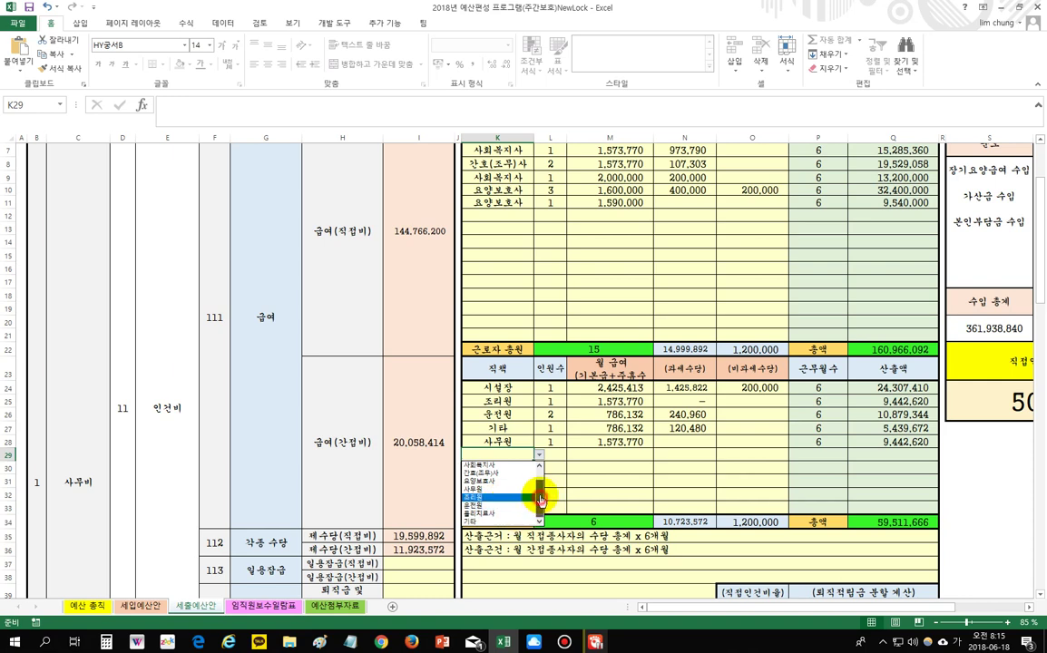
scroll(533, 481, up, 1)
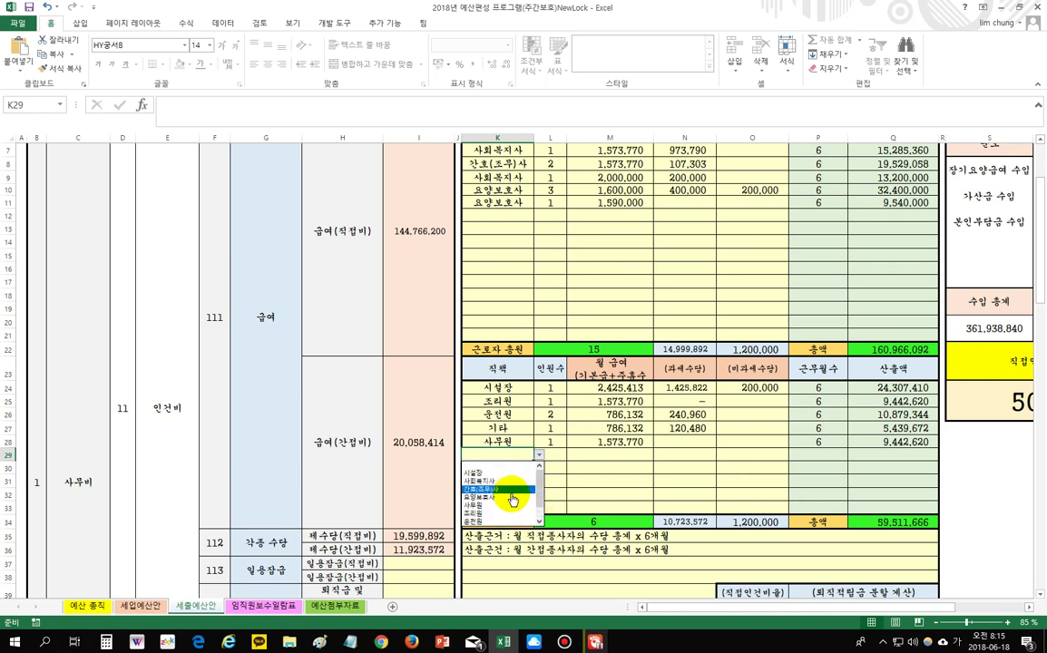
click(495, 505)
click(571, 478)
Step: Enter a monthly wage of 1,700,000 and a headcount of 2 for the new 사무원 entry in row 29
click(553, 455)
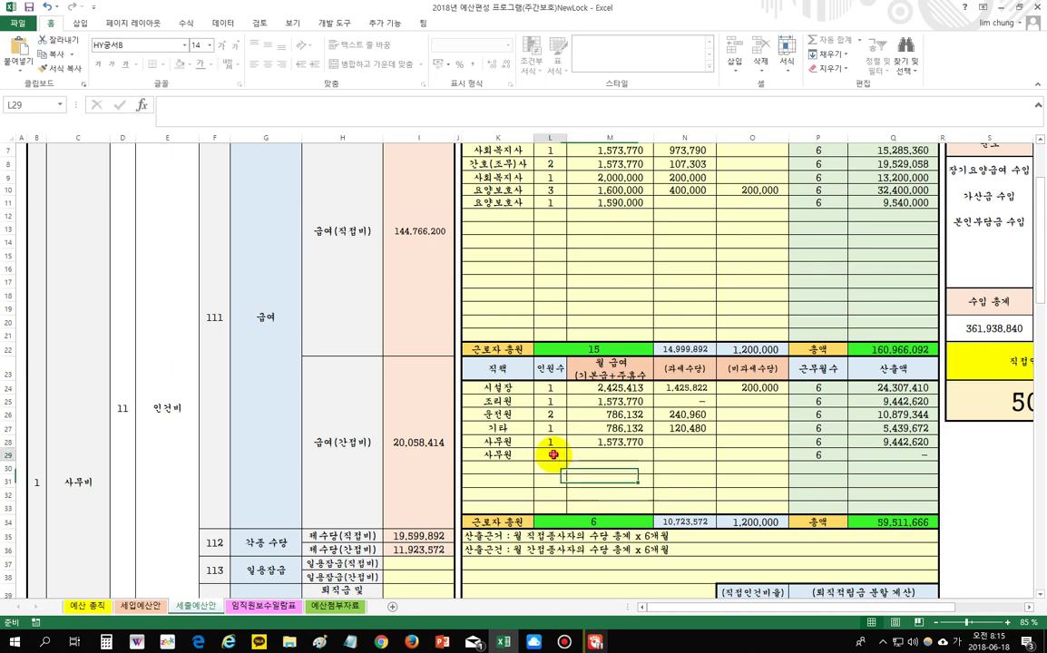
click(605, 462)
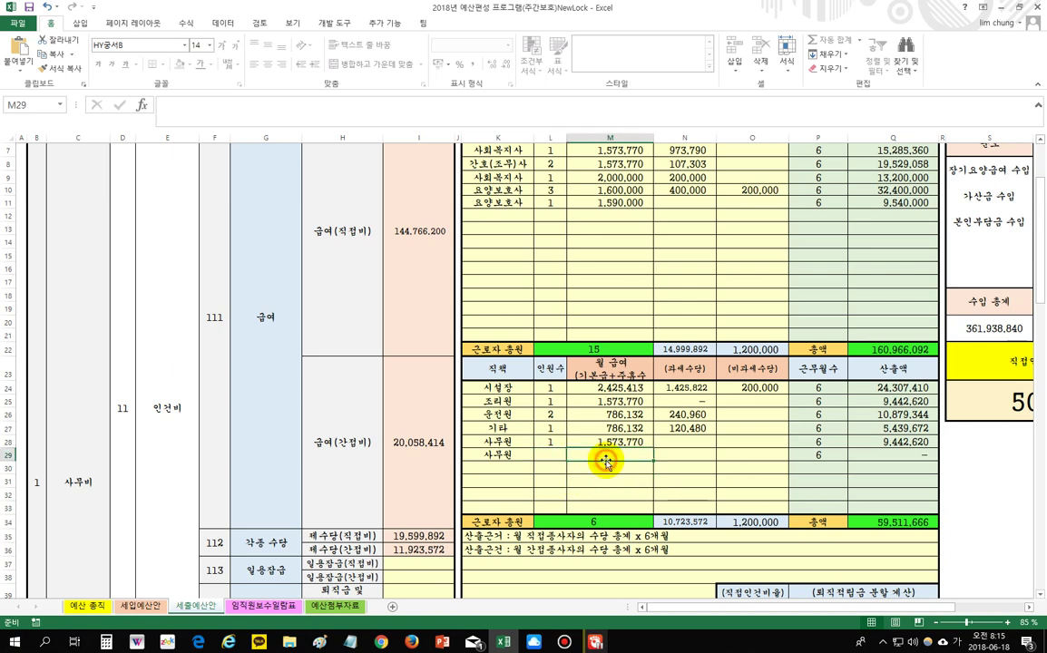
text(1,700,000)
click(550, 454)
text(2)
click(678, 494)
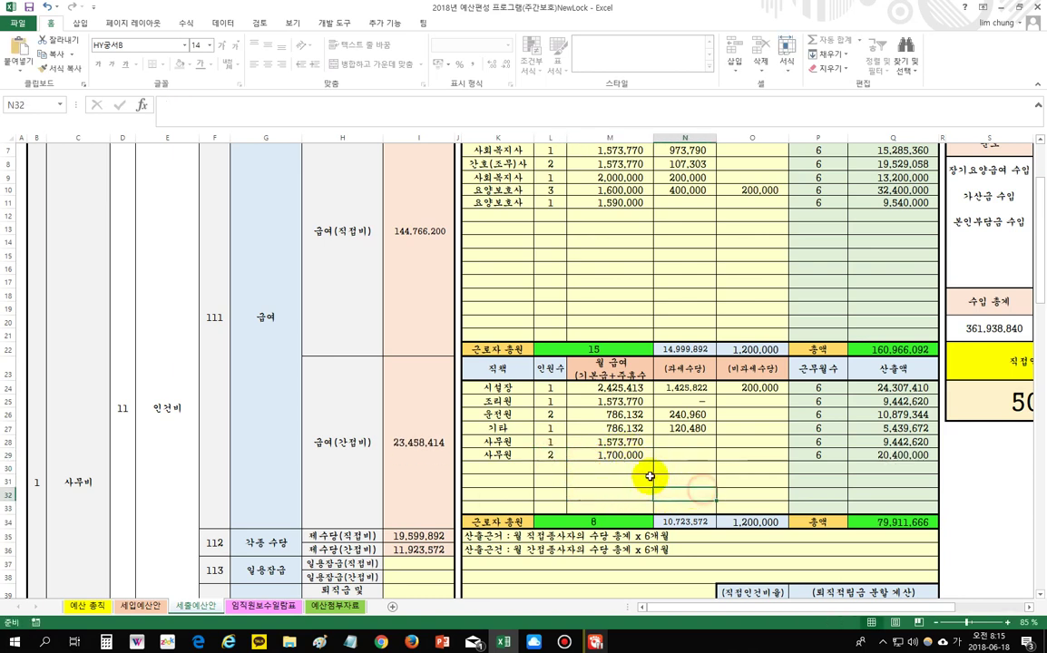
click(599, 455)
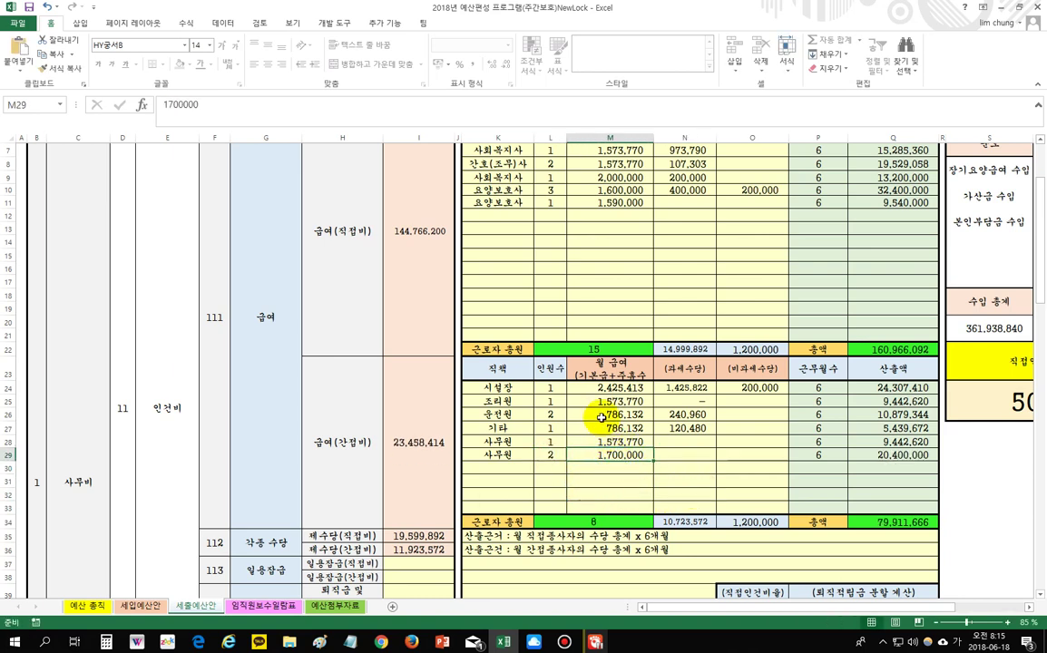
click(553, 456)
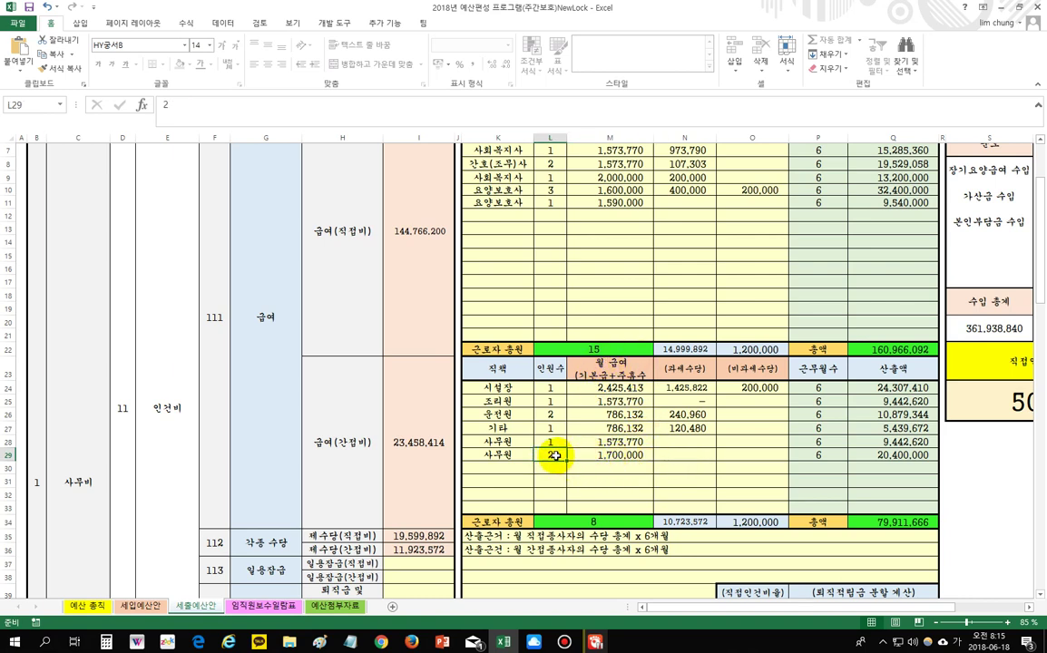
Step: Enter a taxable allowance of 200,000 and a non-taxable allowance of 300,000 for 사무원 in row 29
click(690, 451)
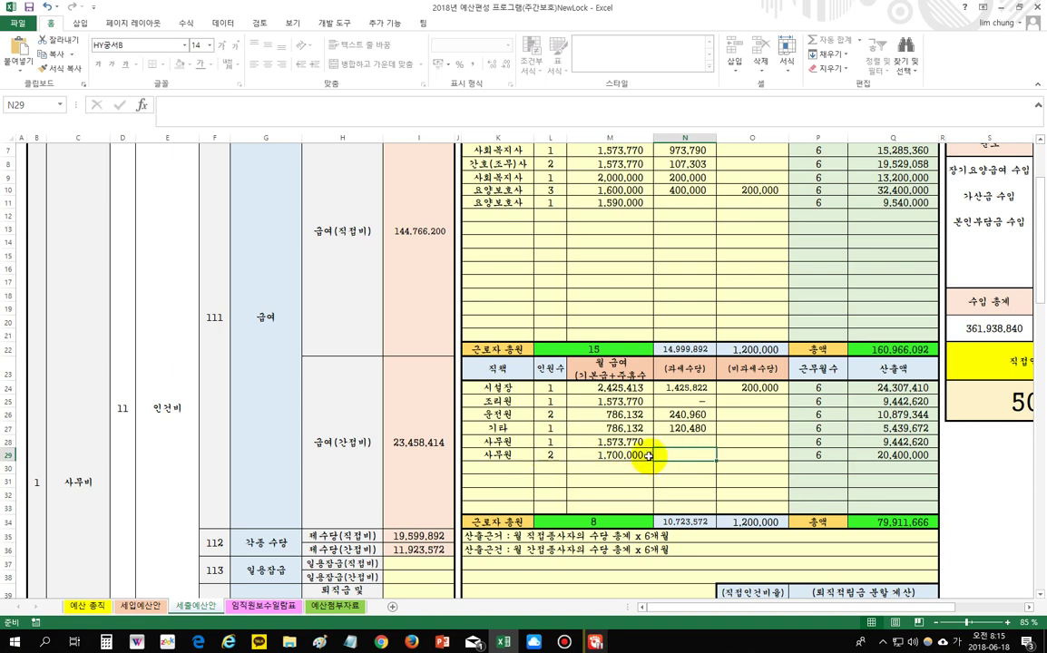
text(200)
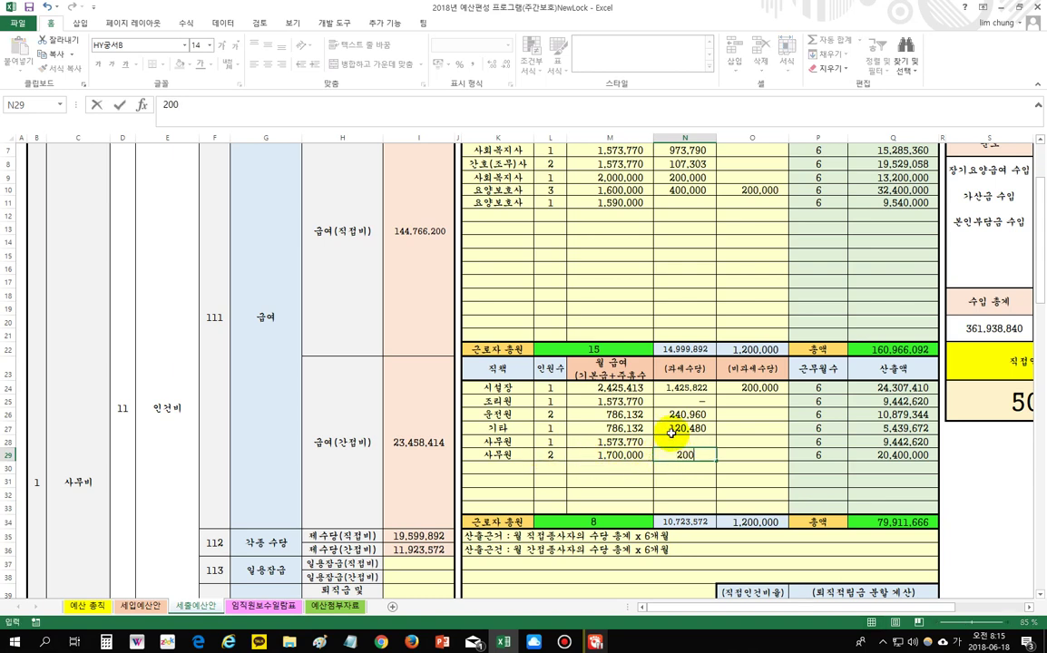
text(,000)
key(Tab)
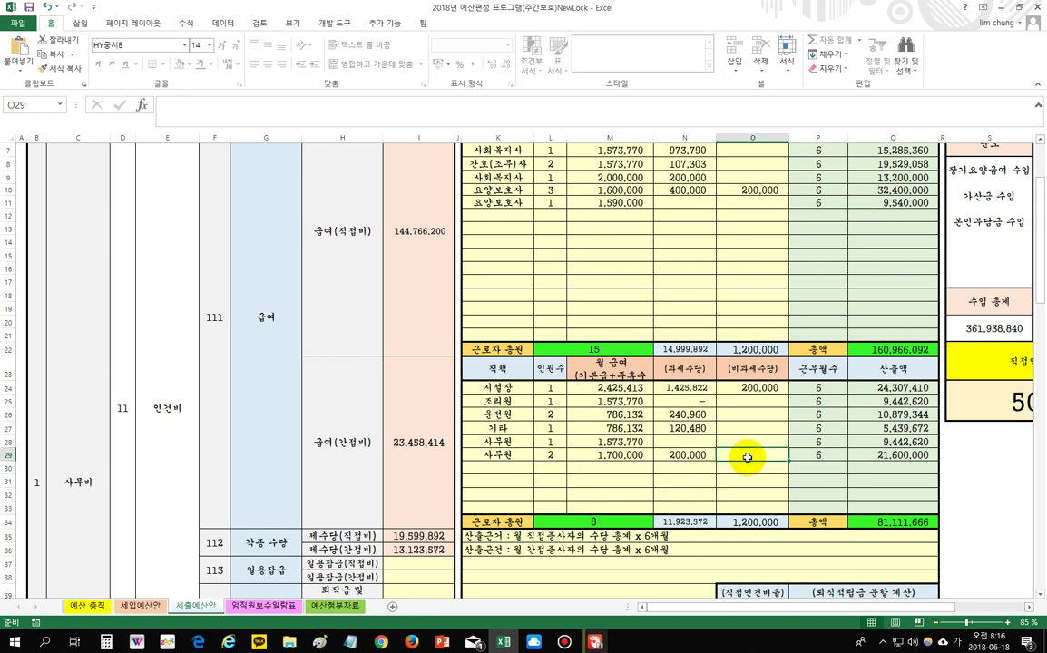
text(30)
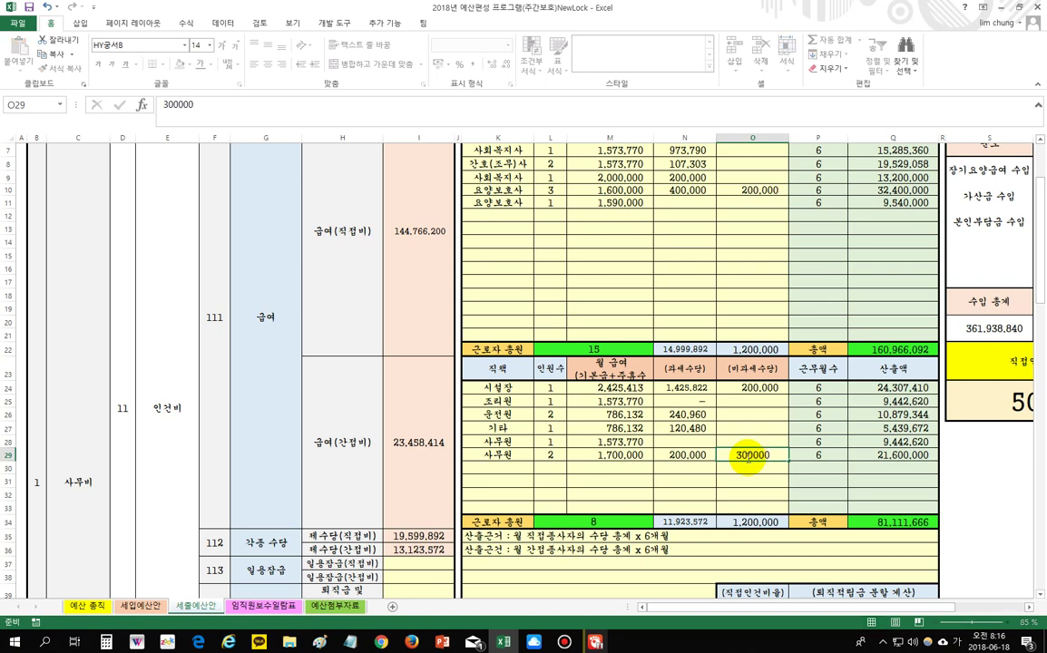
text(0,000)
key(Return)
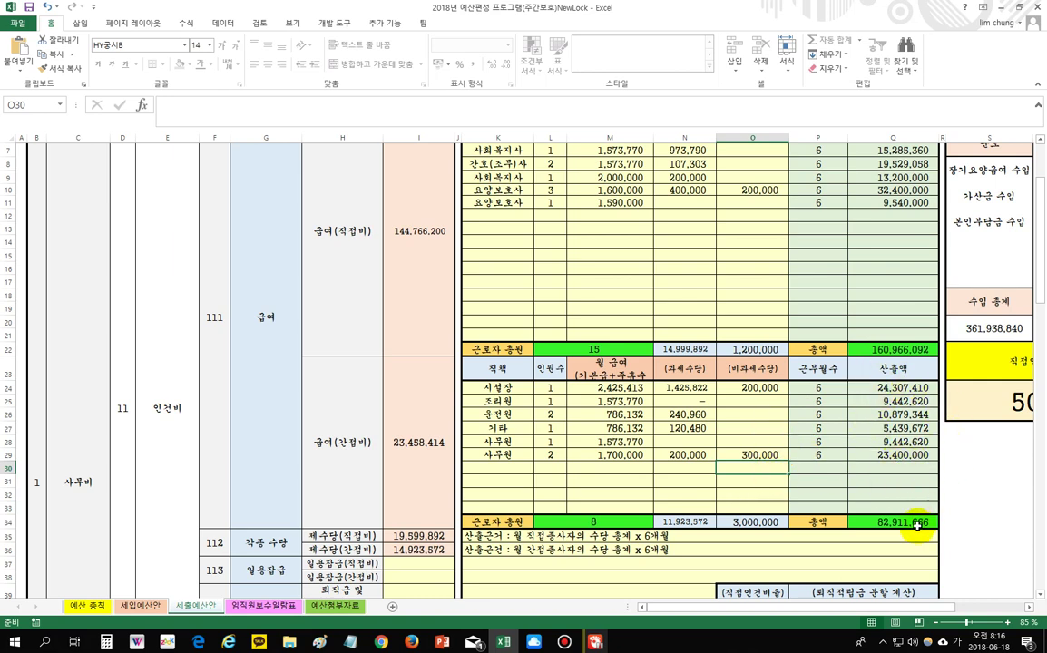
Step: Review the direct-cost payroll table, checking the 요양보호사 entry in row 11 and the 직책 choices for the empty row 12
scroll(396, 406, up, 2)
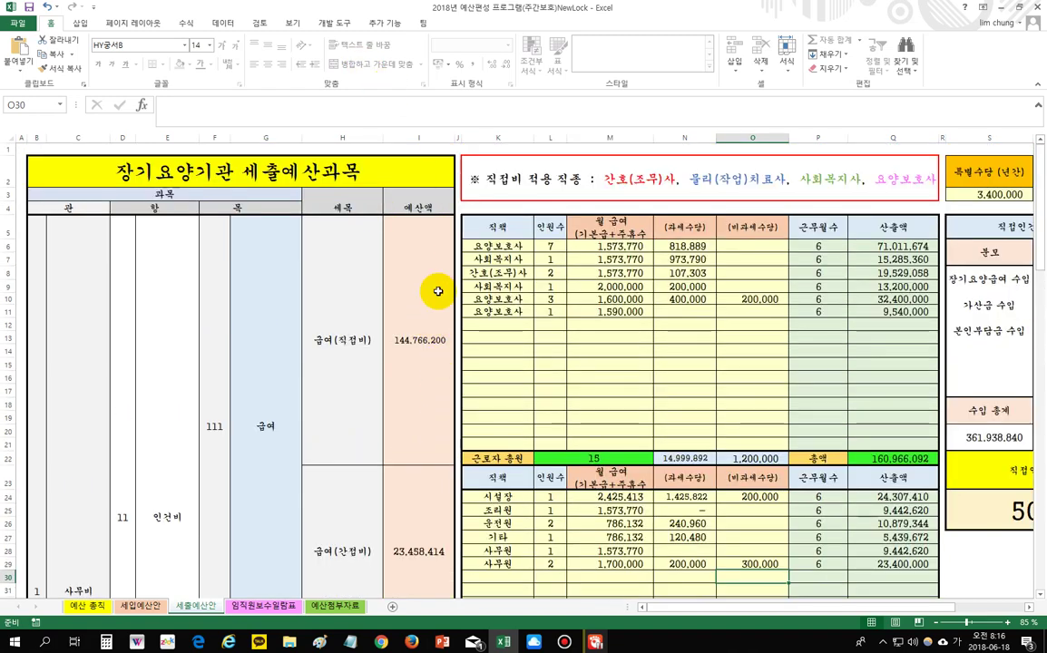
scroll(476, 428, down, 3)
scroll(475, 434, up, 1)
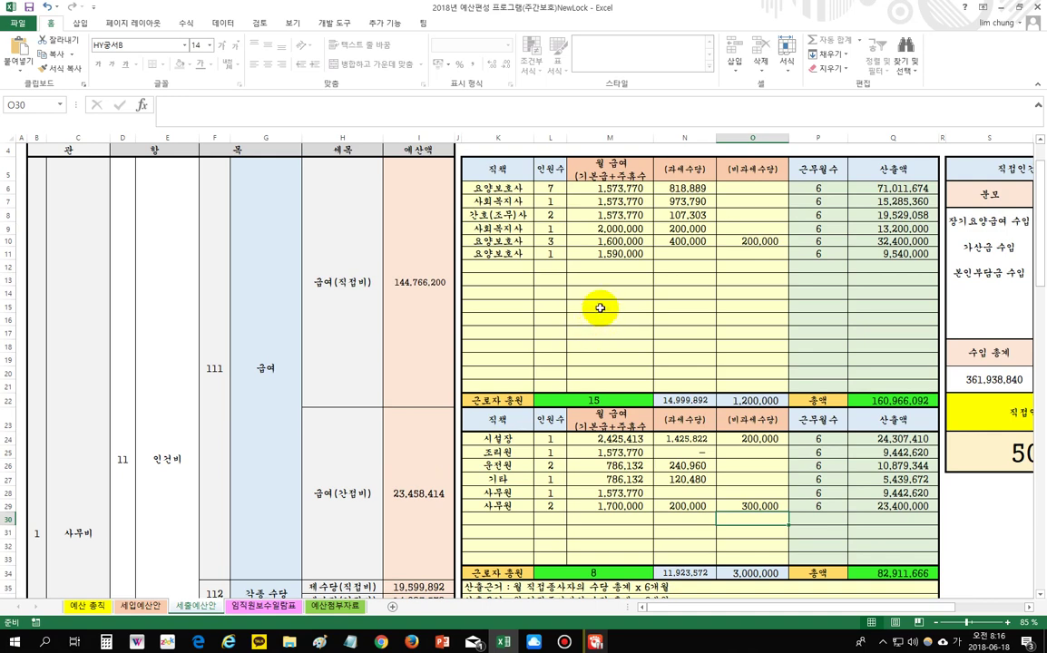
drag(491, 264, 751, 263)
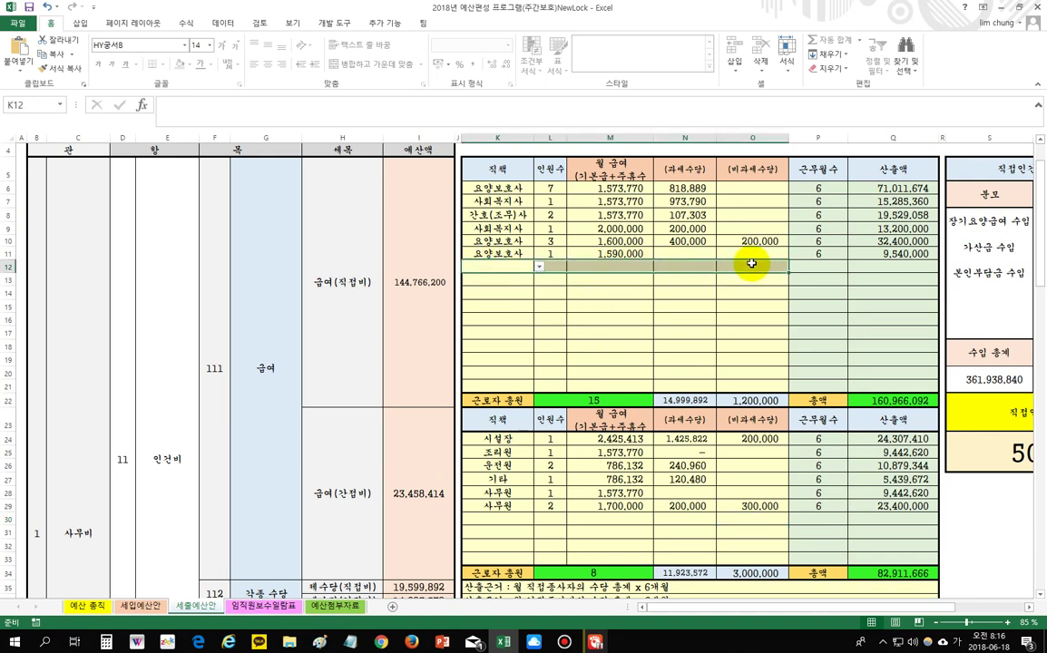
click(672, 356)
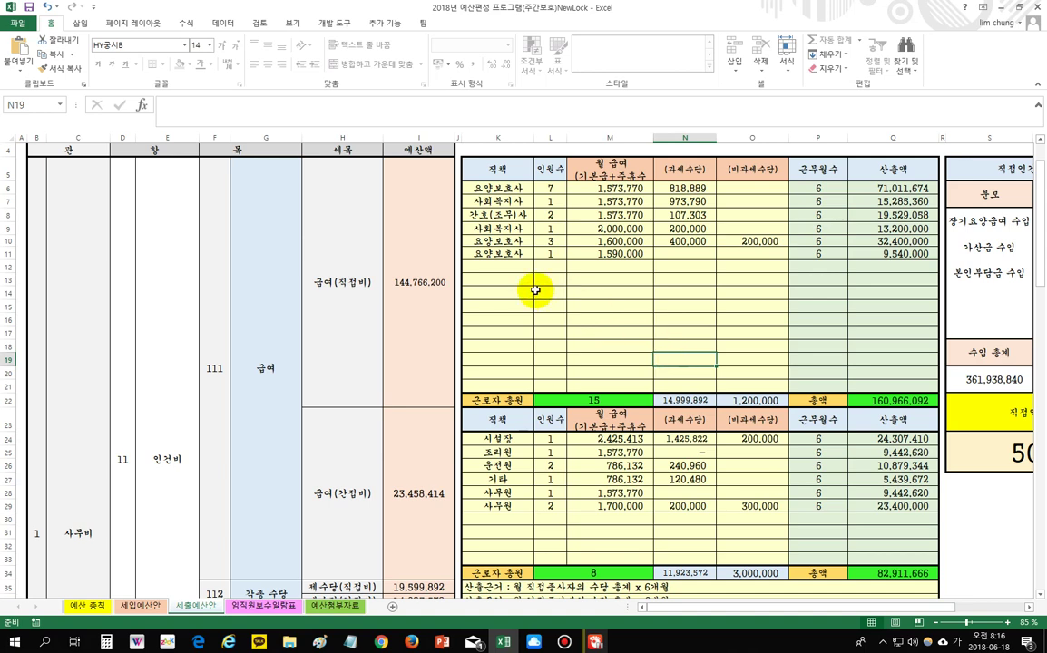
drag(490, 253, 648, 256)
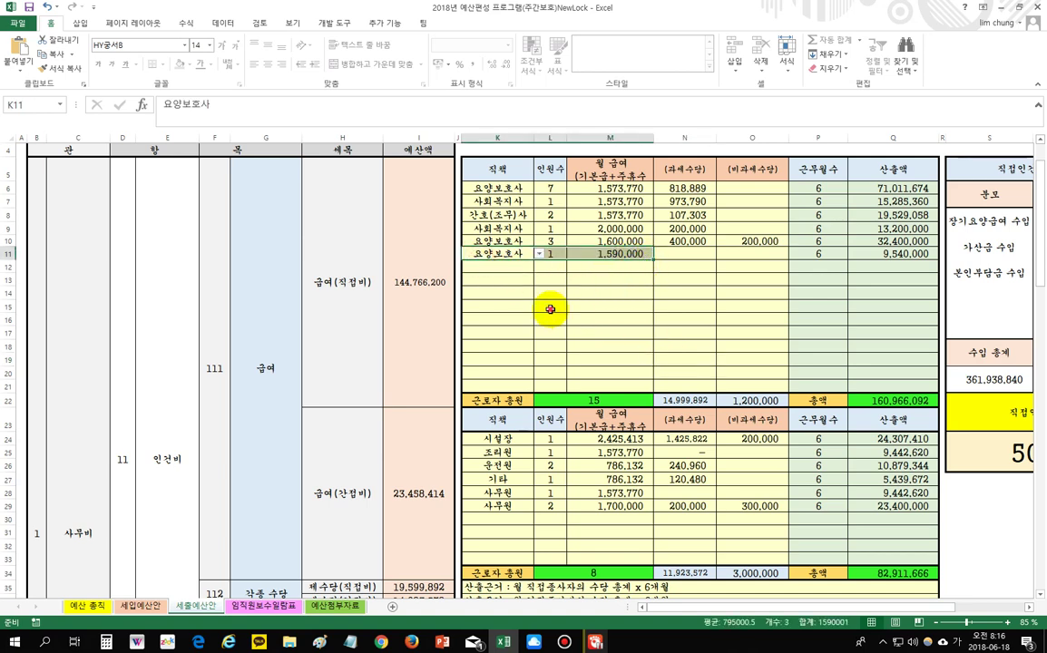
drag(497, 168, 552, 260)
click(519, 270)
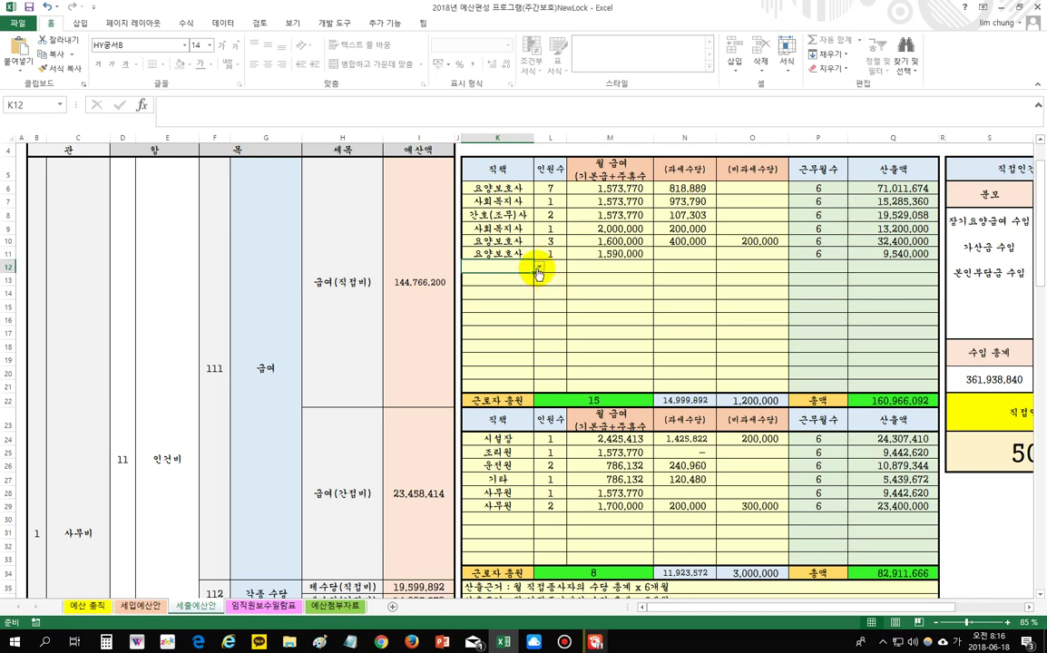
click(538, 268)
click(532, 325)
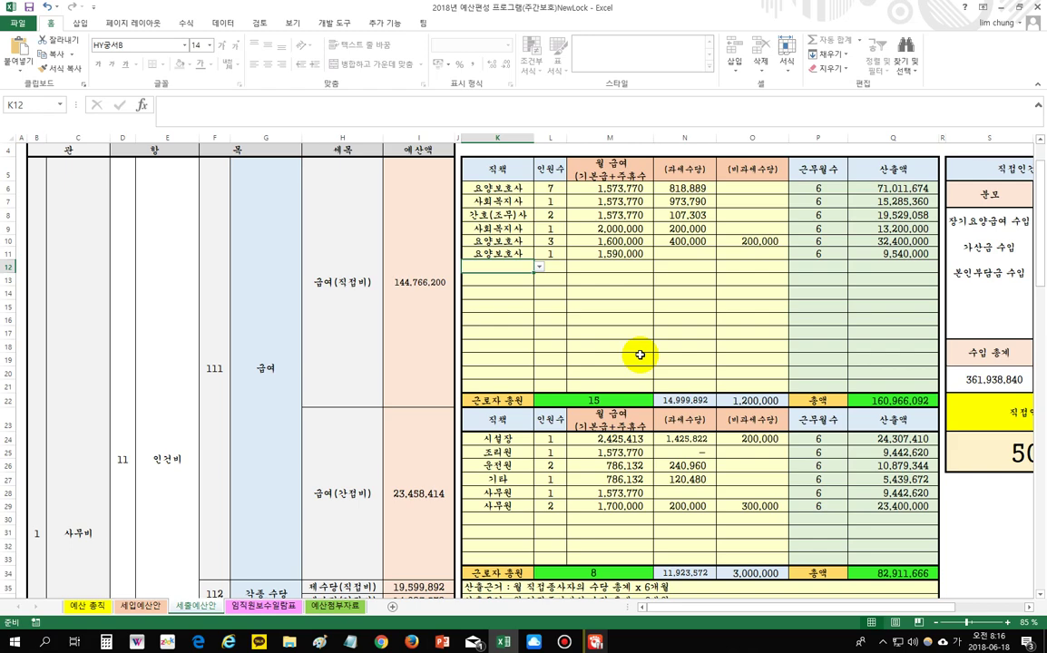
Step: Review the direct and indirect 제수당 amounts in rows 35 and 36 and the 일용잡급 item with its note in rows 37 and 38
scroll(639, 354, down, 2)
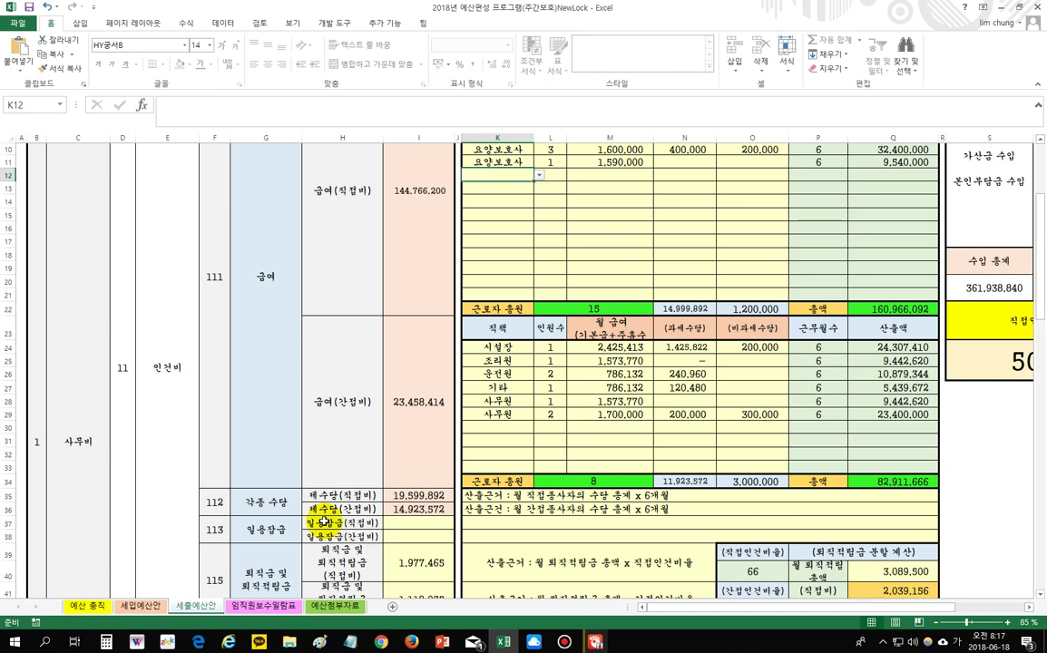
click(350, 497)
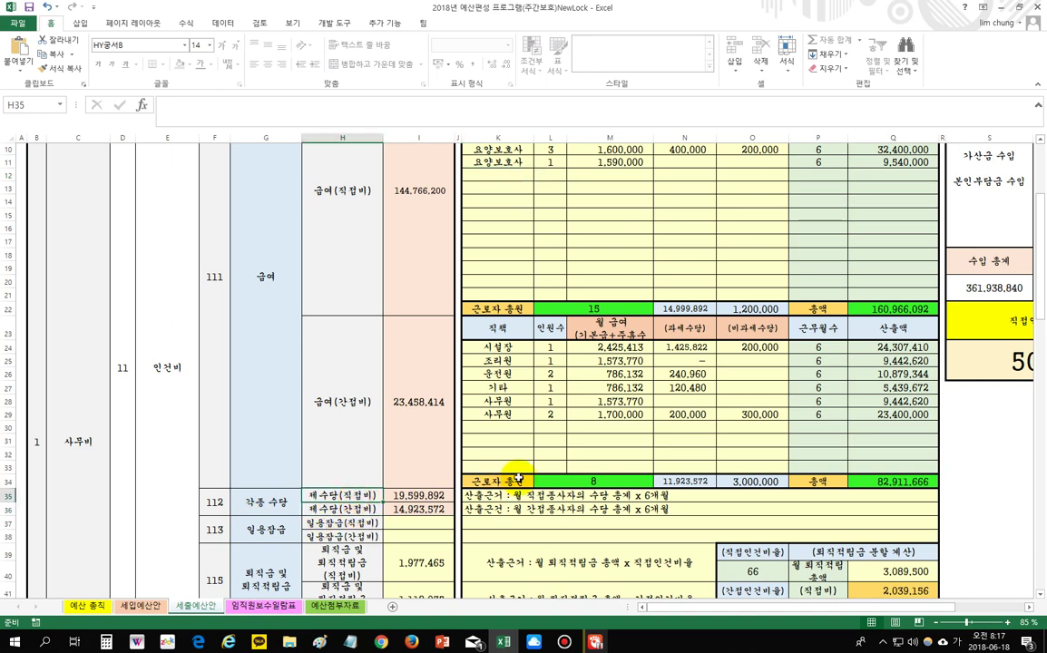
scroll(676, 411, up, 3)
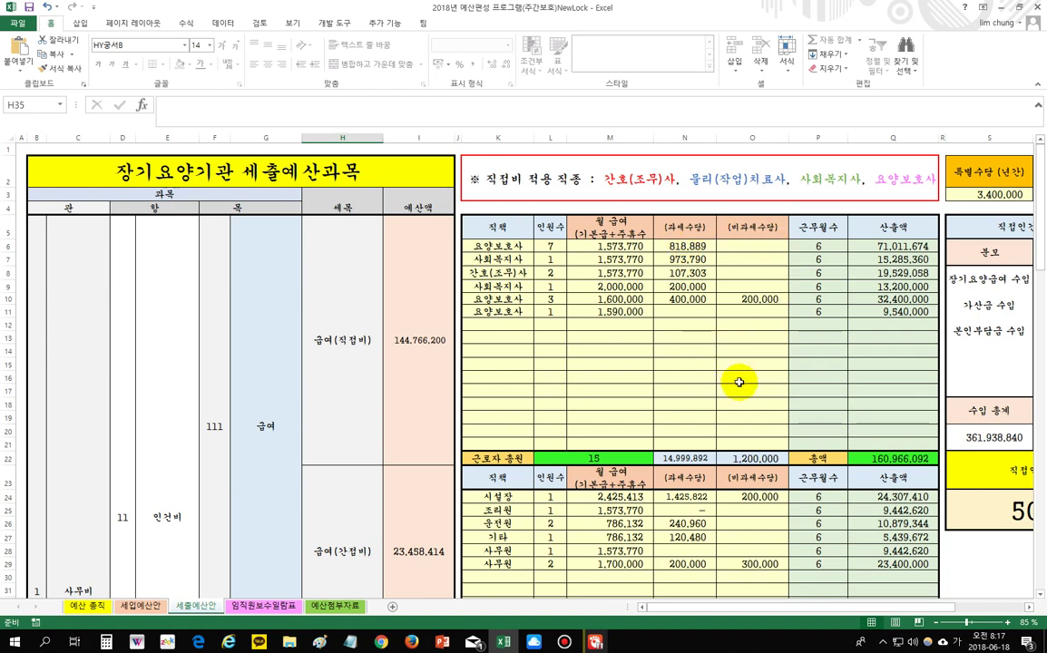
scroll(736, 381, down, 2)
click(419, 536)
click(419, 550)
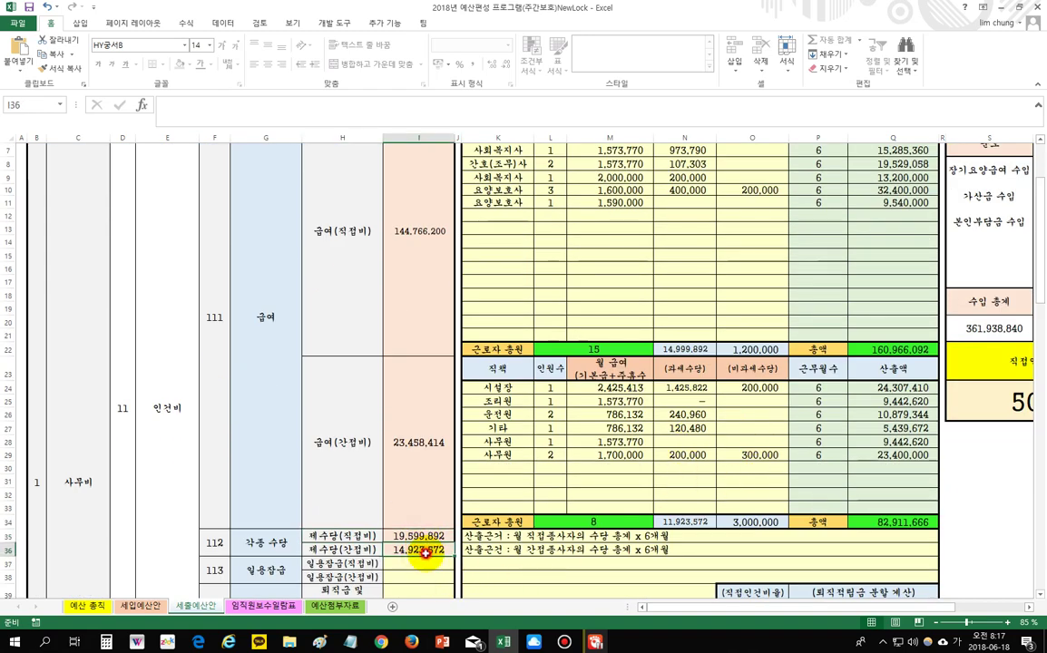
scroll(617, 563, down, 1)
click(426, 528)
click(354, 522)
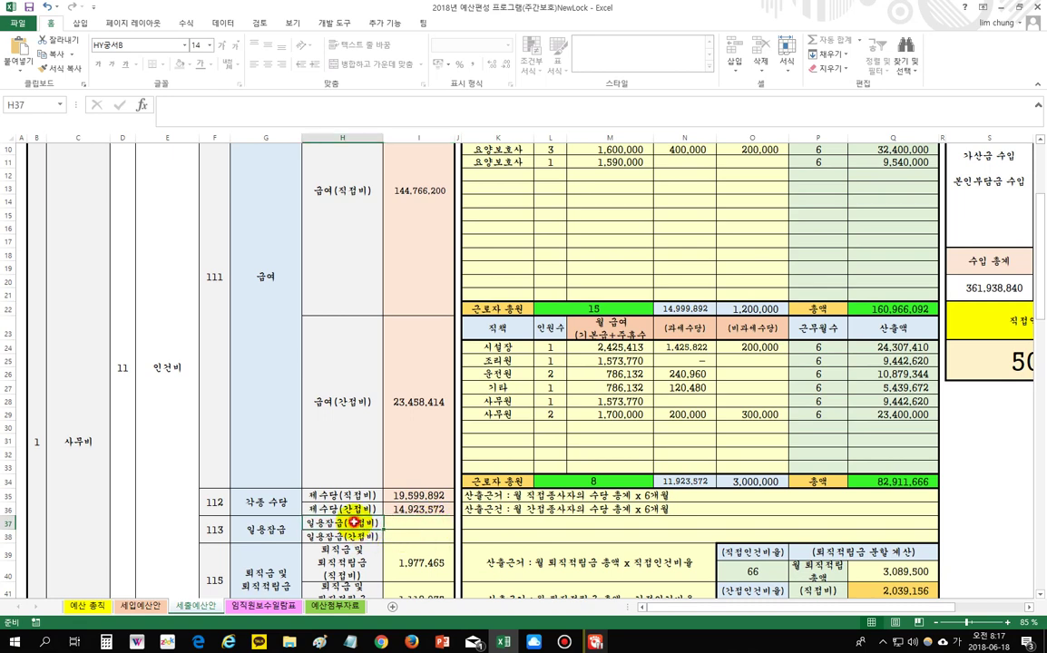
click(278, 534)
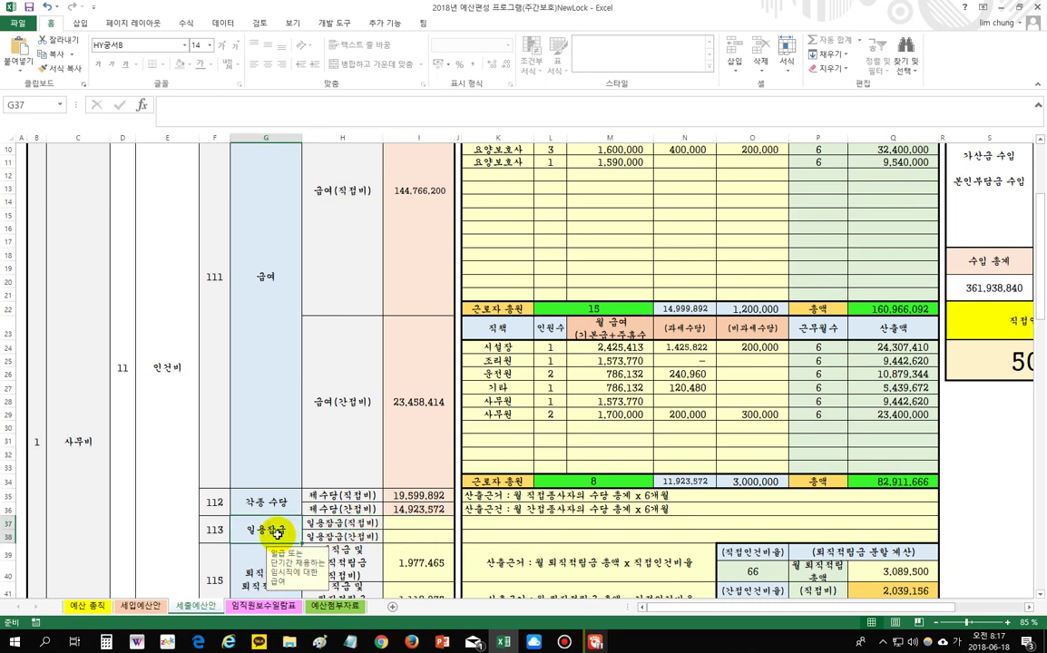
click(416, 535)
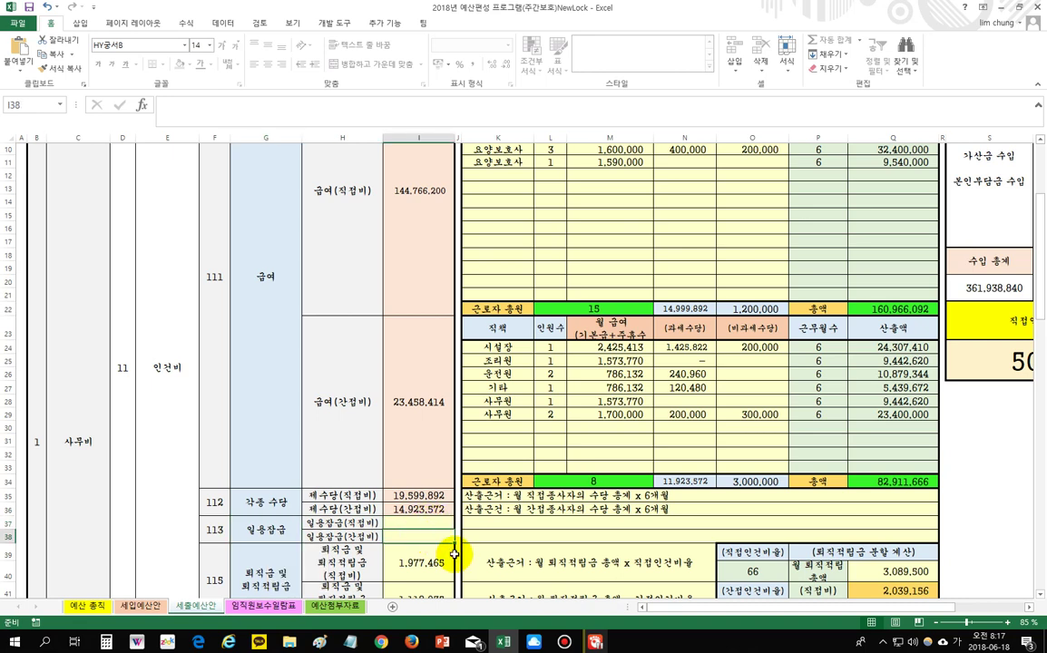
Step: Check the note on 퇴직금 및 퇴직적립금 and clear its direct-cost and indirect-cost budget amounts in I39:I42
scroll(419, 507, down, 2)
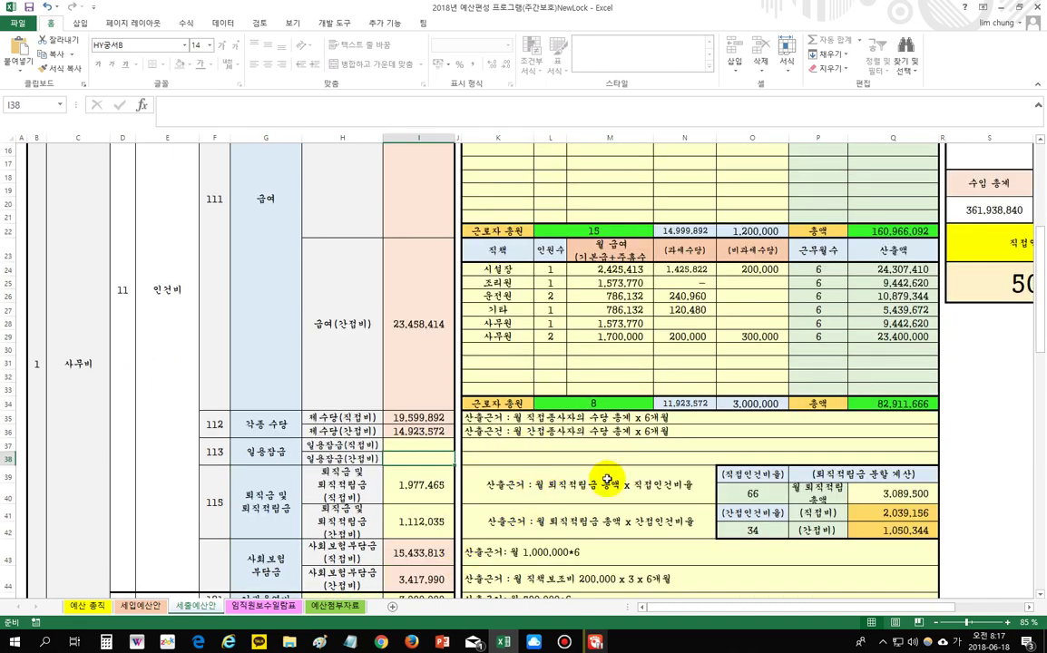
click(271, 504)
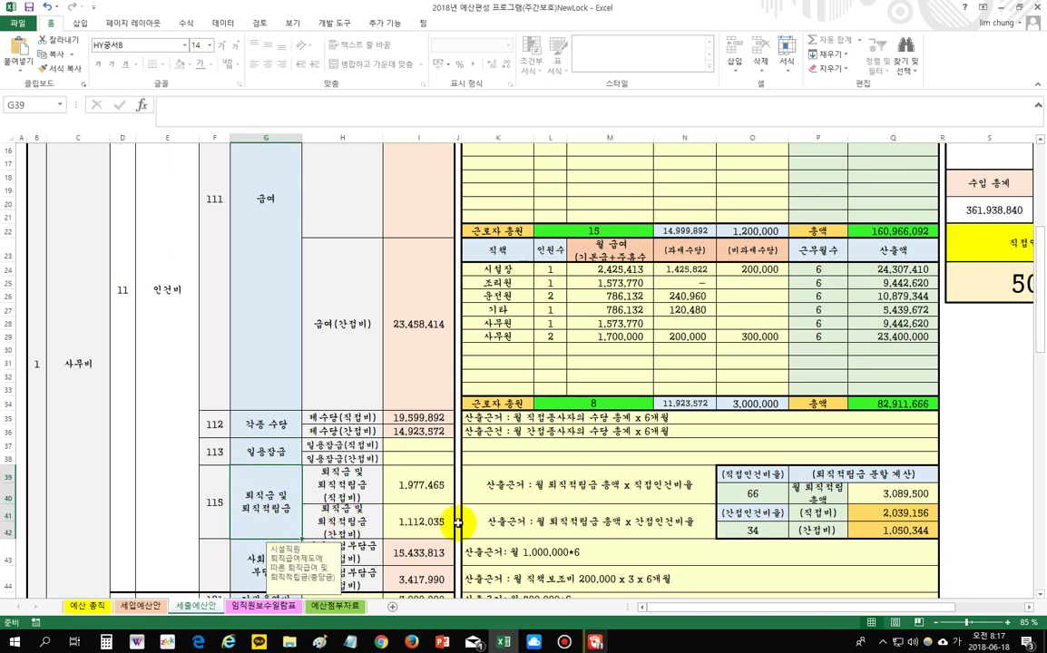
drag(414, 482, 434, 523)
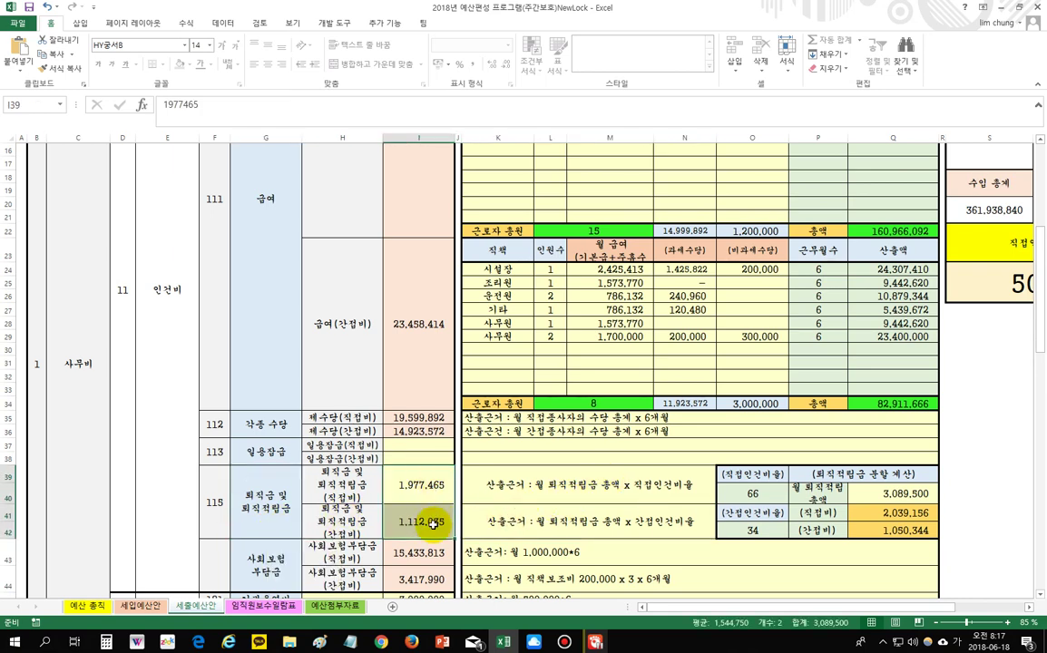
key(Delete)
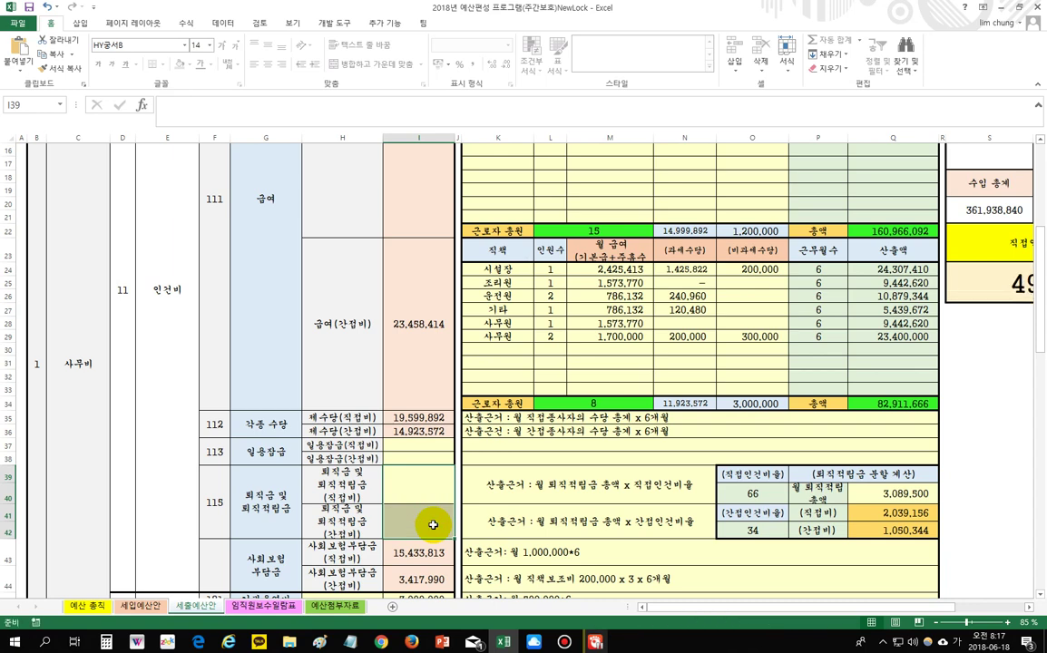
Step: Examine the 산출근거 texts for the direct and indirect 퇴직적립금 beside their emptied budget cells
click(495, 483)
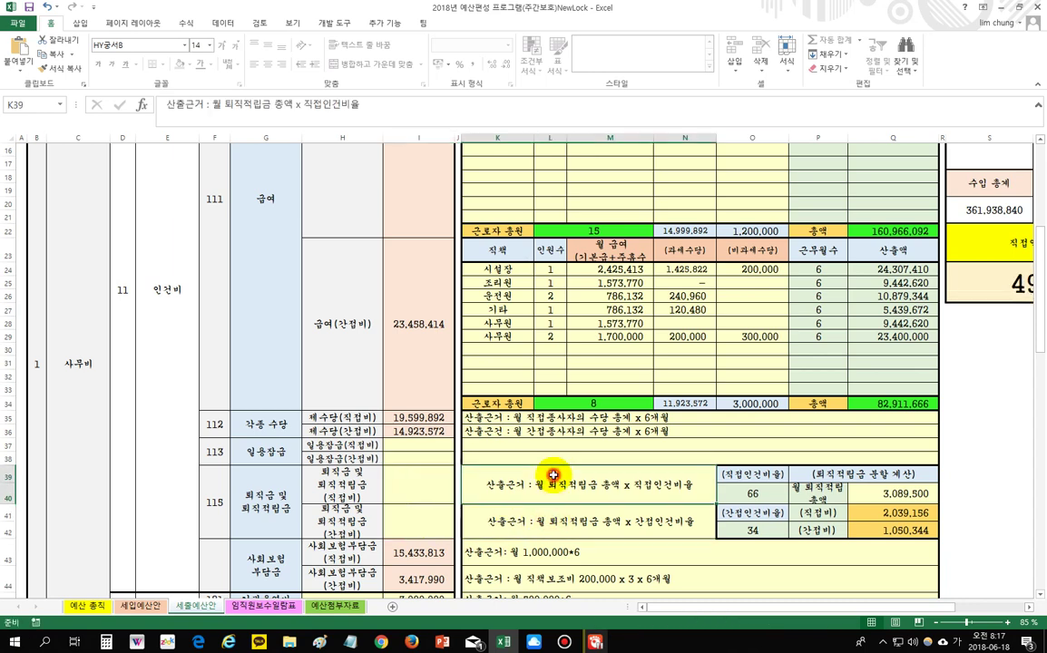
click(535, 522)
click(413, 509)
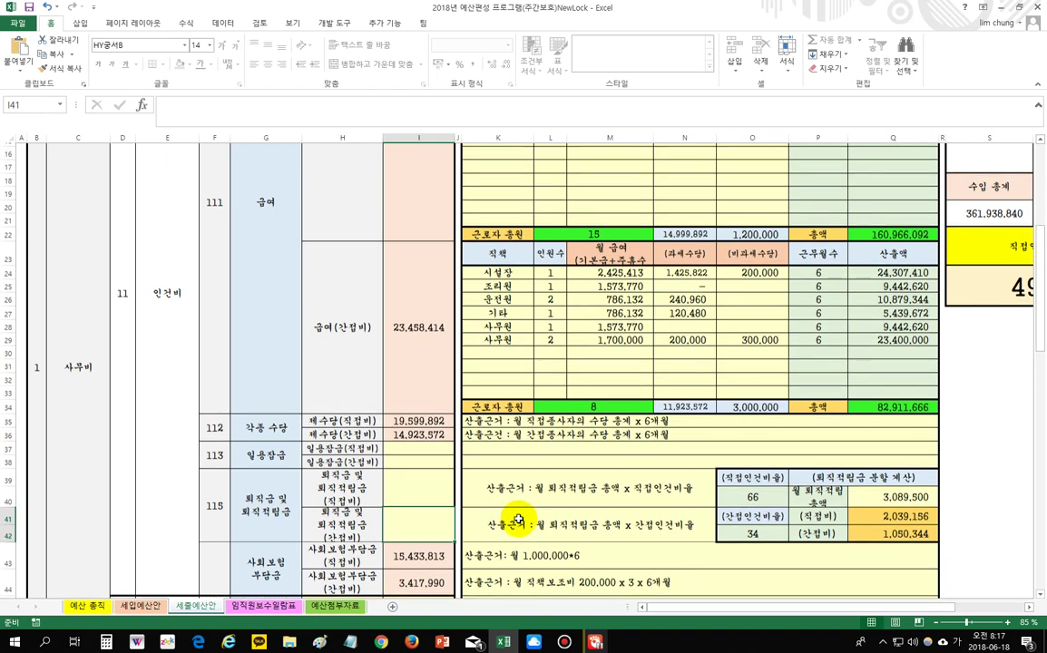
scroll(518, 518, up, 5)
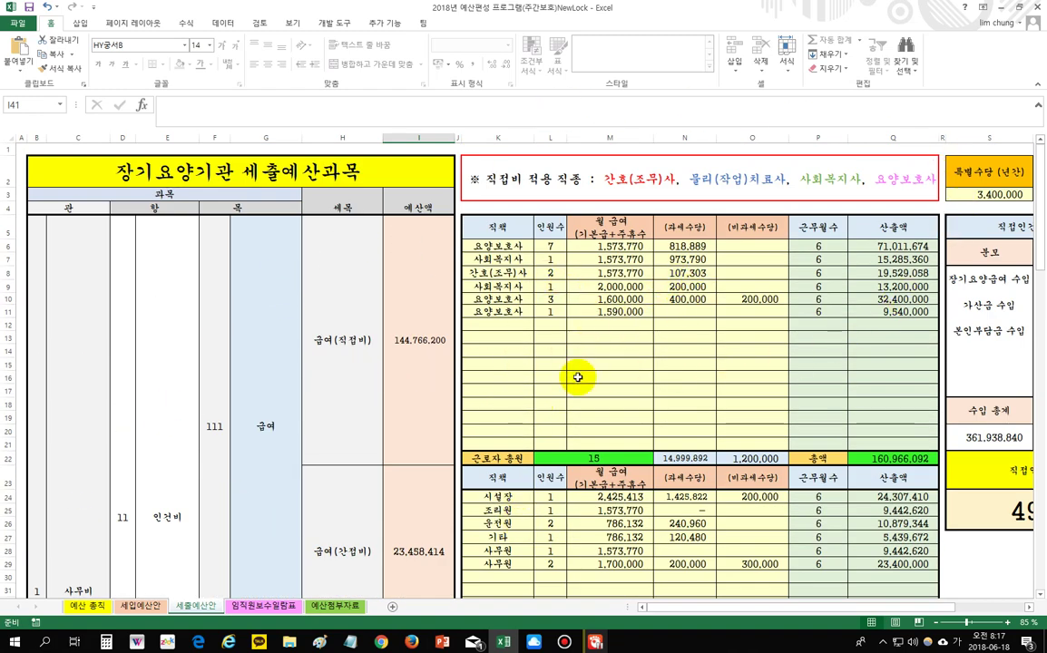
scroll(572, 373, down, 7)
click(435, 409)
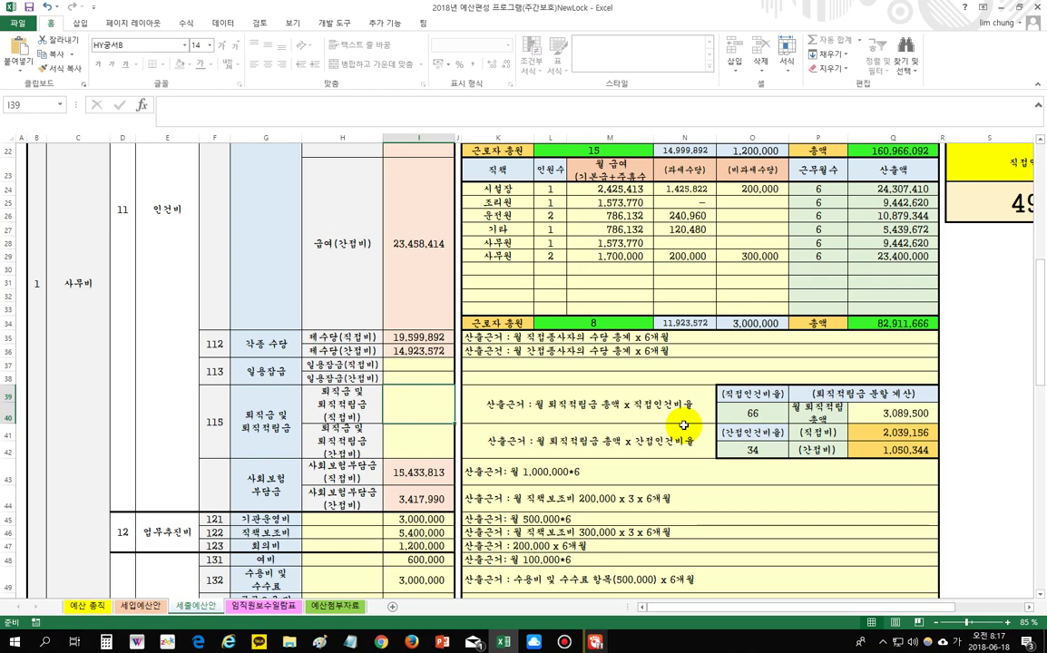
Step: Clear the 월 퇴직적립금 총액 in Q40 and set it to 3000000
scroll(683, 424, up, 3)
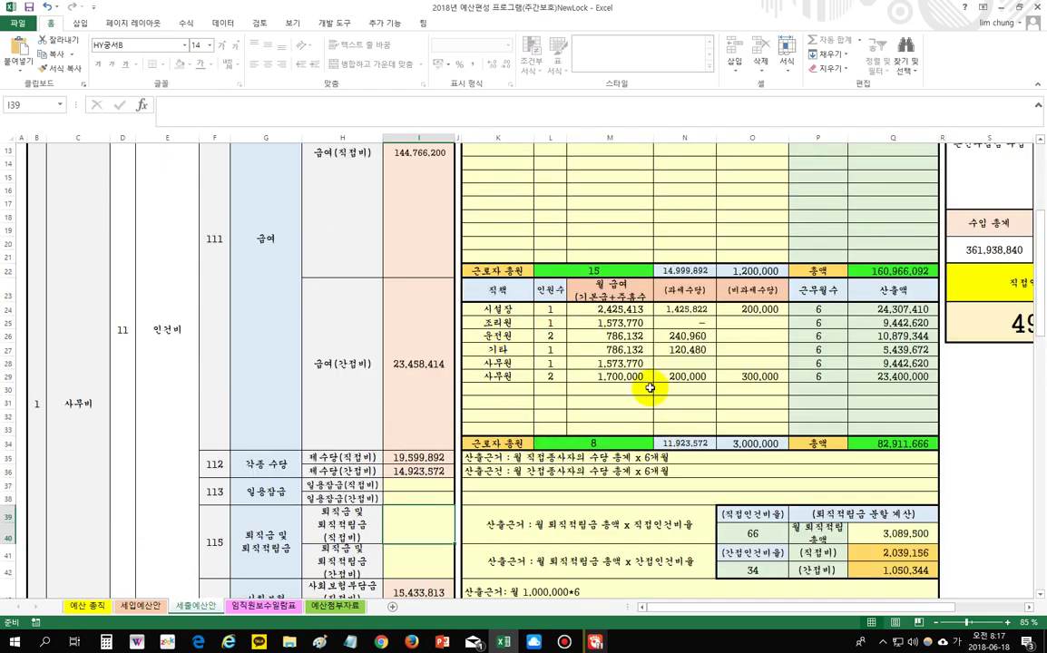
scroll(566, 340, down, 2)
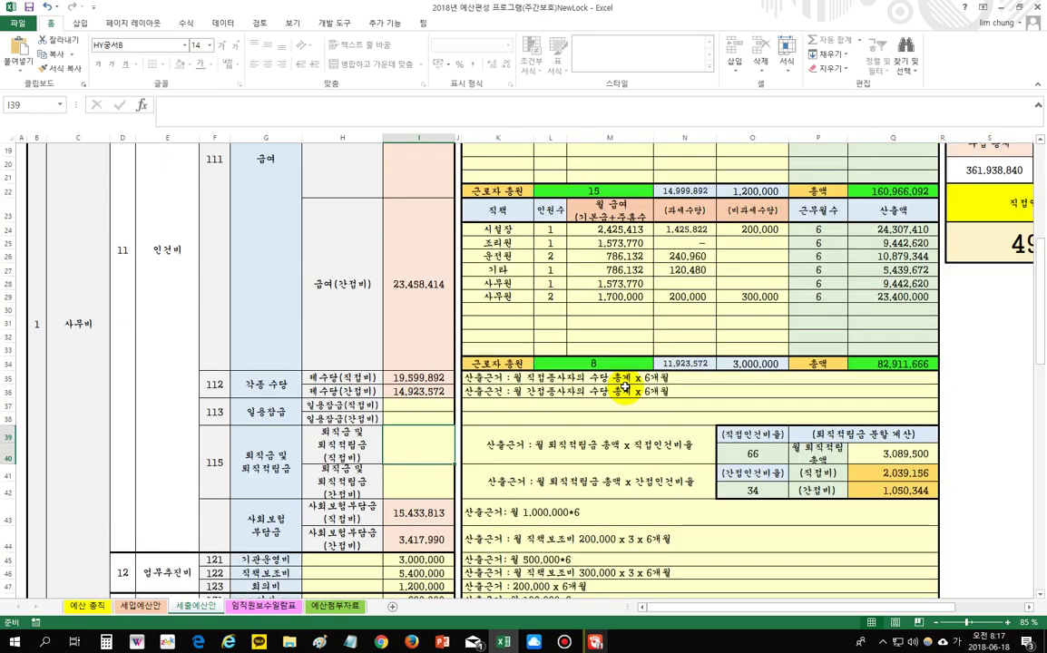
click(432, 482)
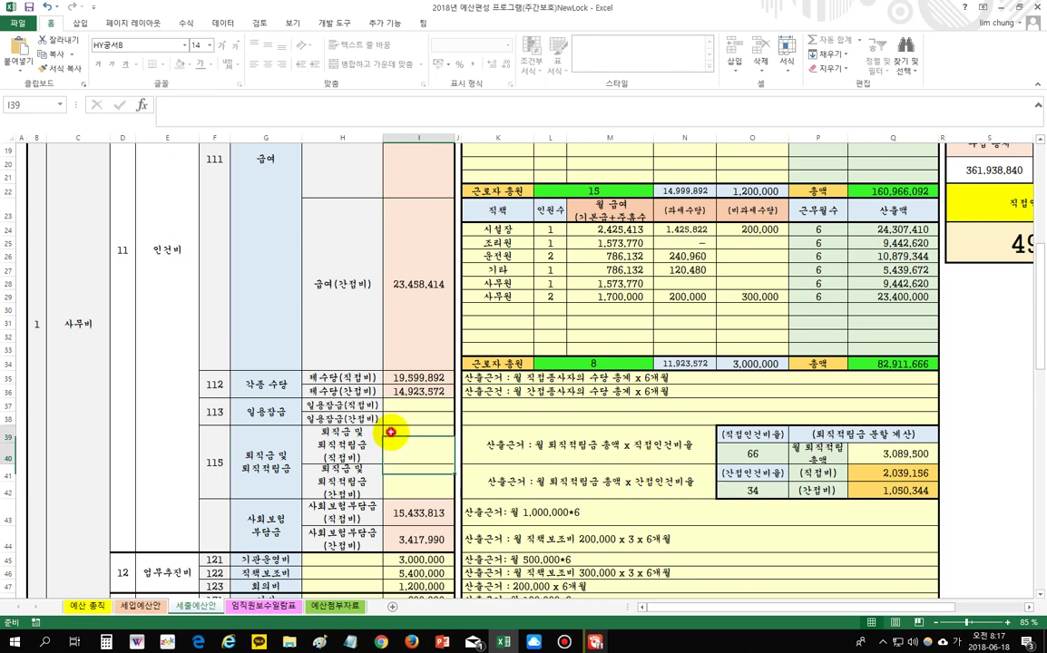
click(897, 456)
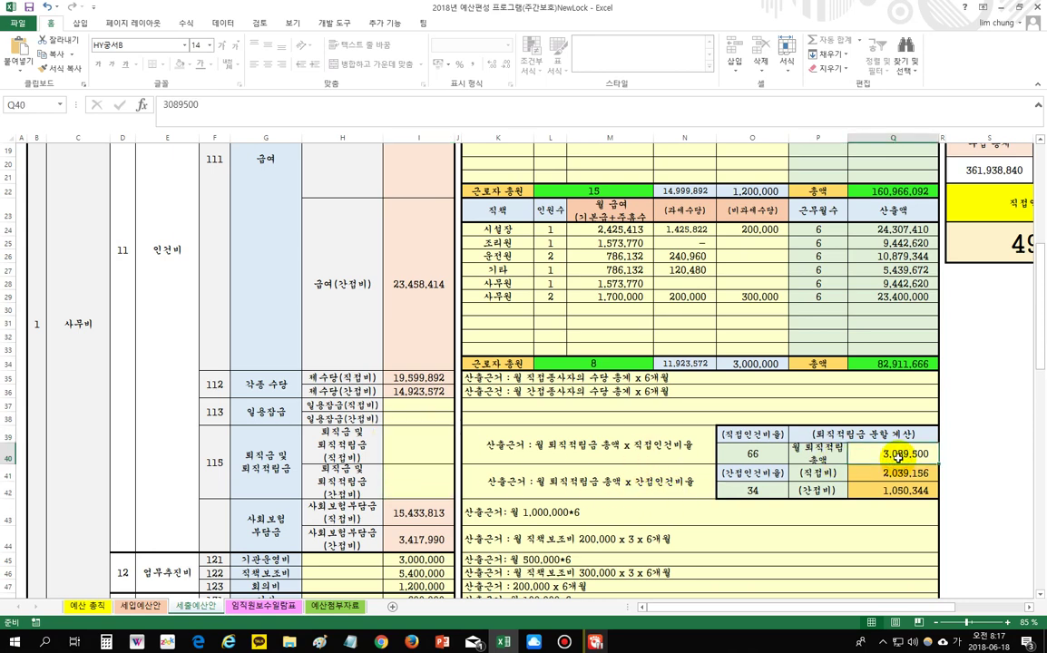
key(Delete)
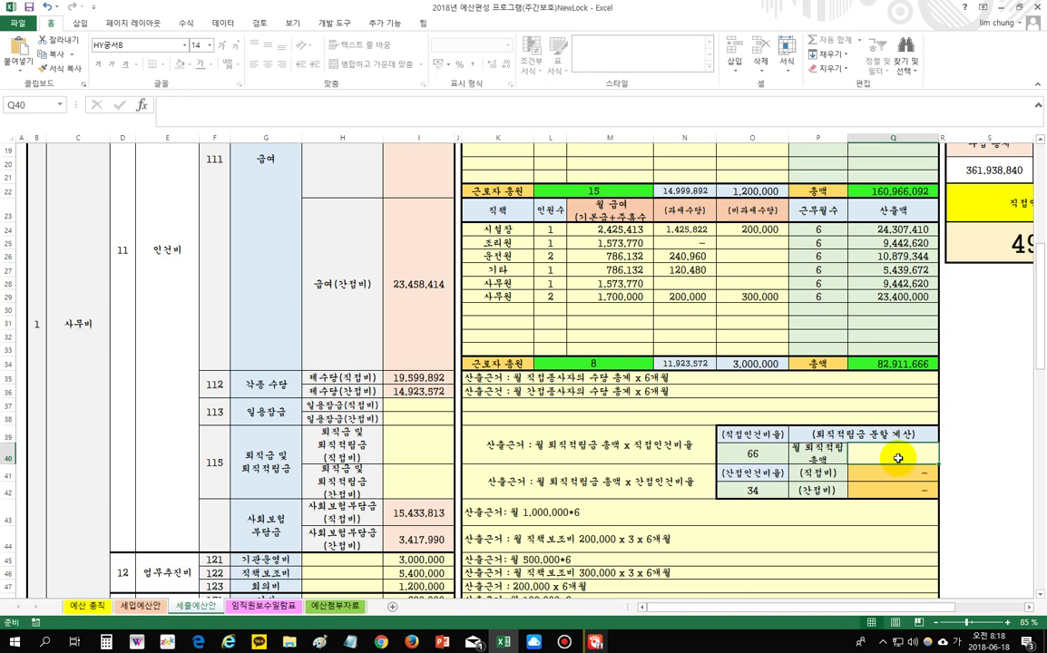
click(422, 452)
click(427, 482)
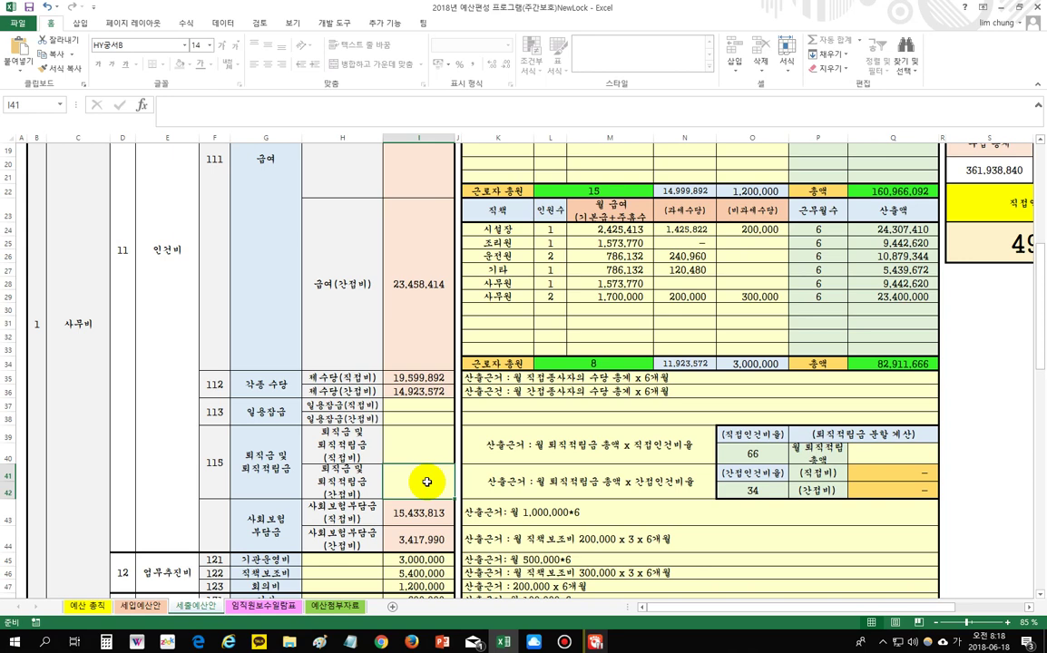
click(871, 448)
text(3000000)
key(Return)
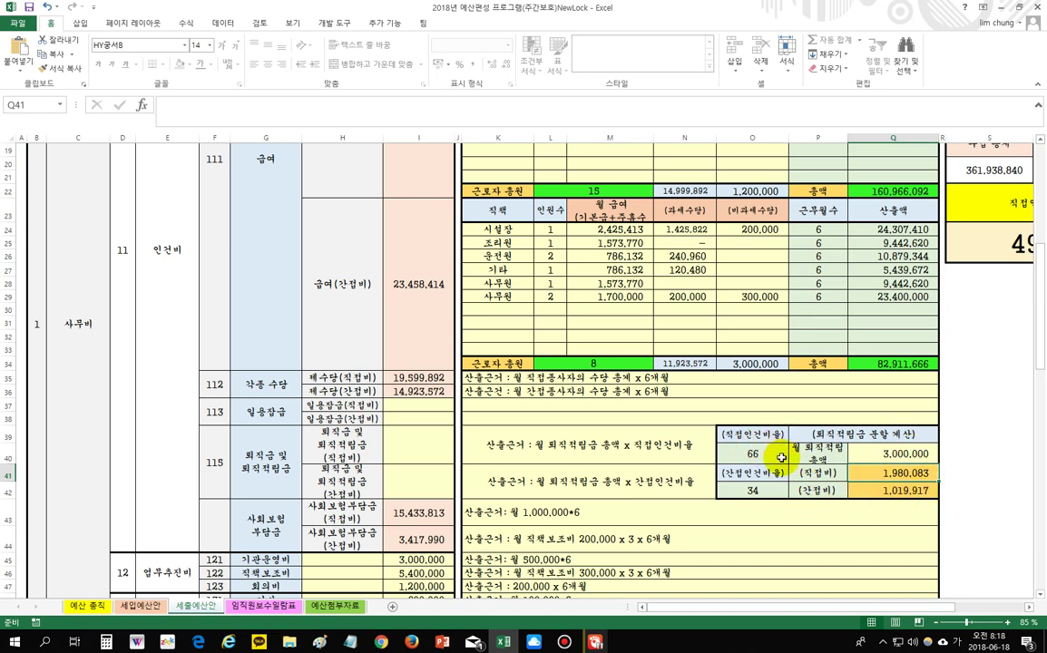
Step: Examine how the 월 퇴직적립금 총액 is split into 직접비 and 간접비 in Q41 and Q42
click(888, 454)
click(884, 473)
key(Down)
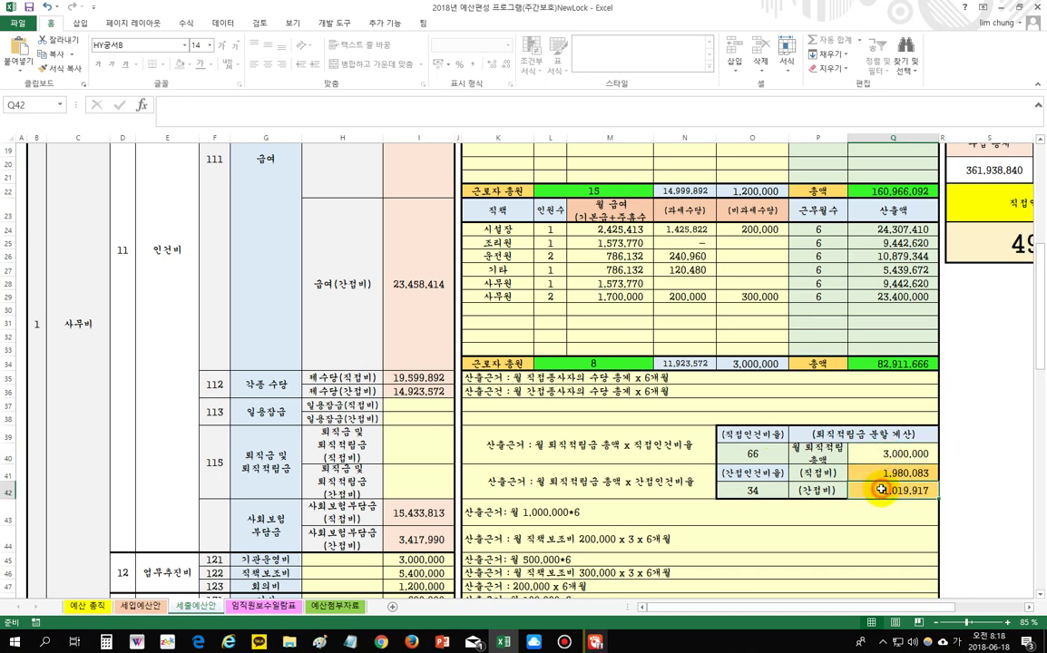
click(882, 453)
click(891, 472)
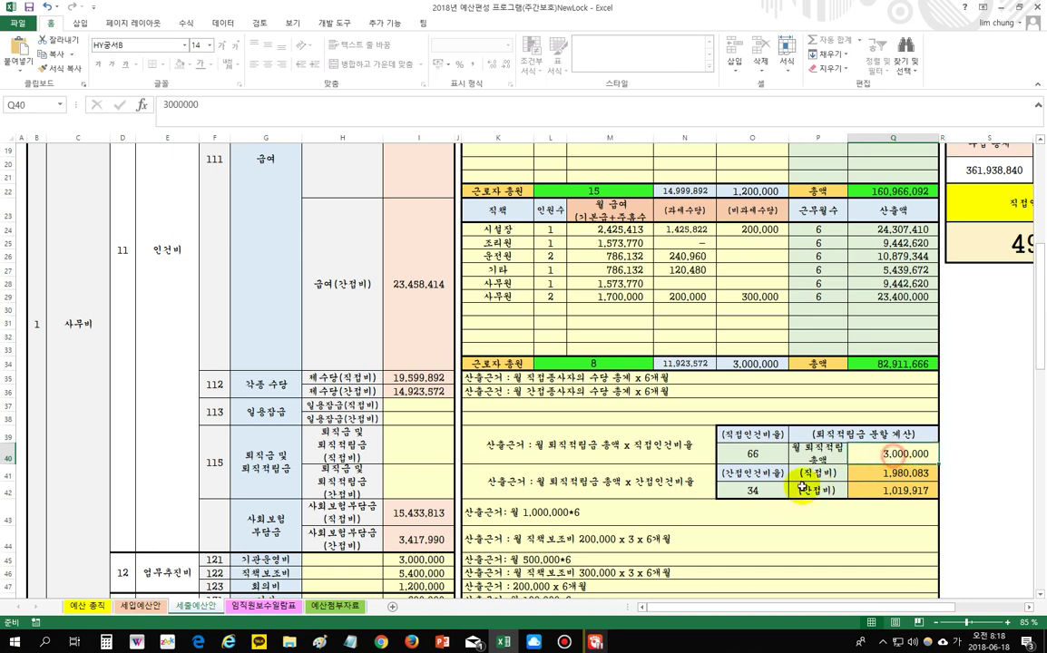
click(749, 492)
click(891, 495)
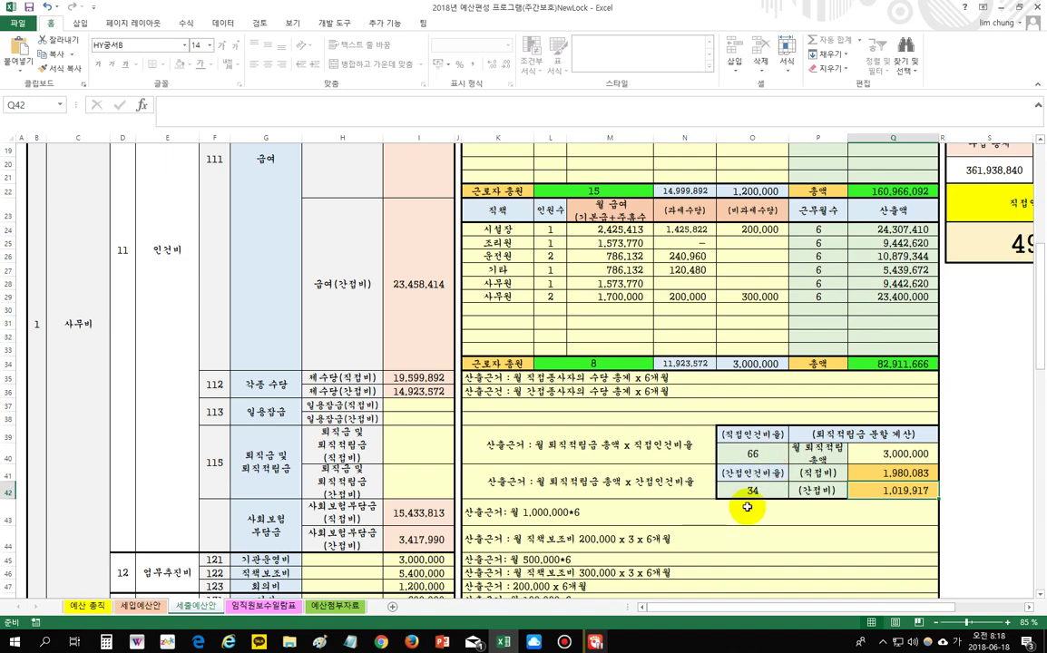
Step: Compare the 급여 and 제수당 amounts in column I with the 직접인건비율 and 간접인건비율 used for the 퇴직적립금 split
scroll(465, 452, up, 6)
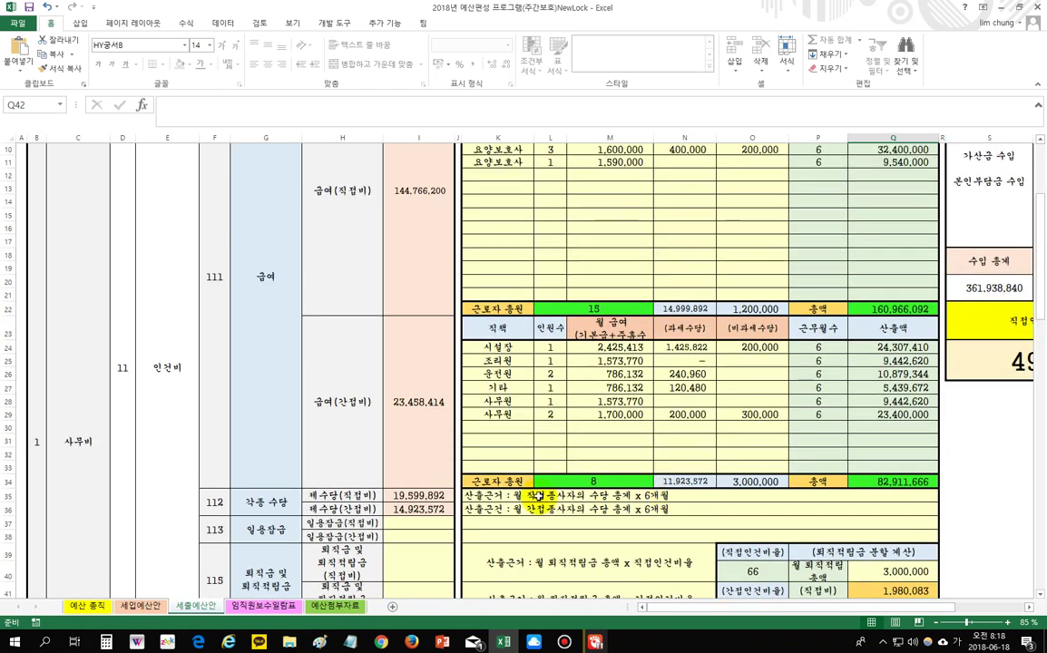
drag(399, 331, 411, 501)
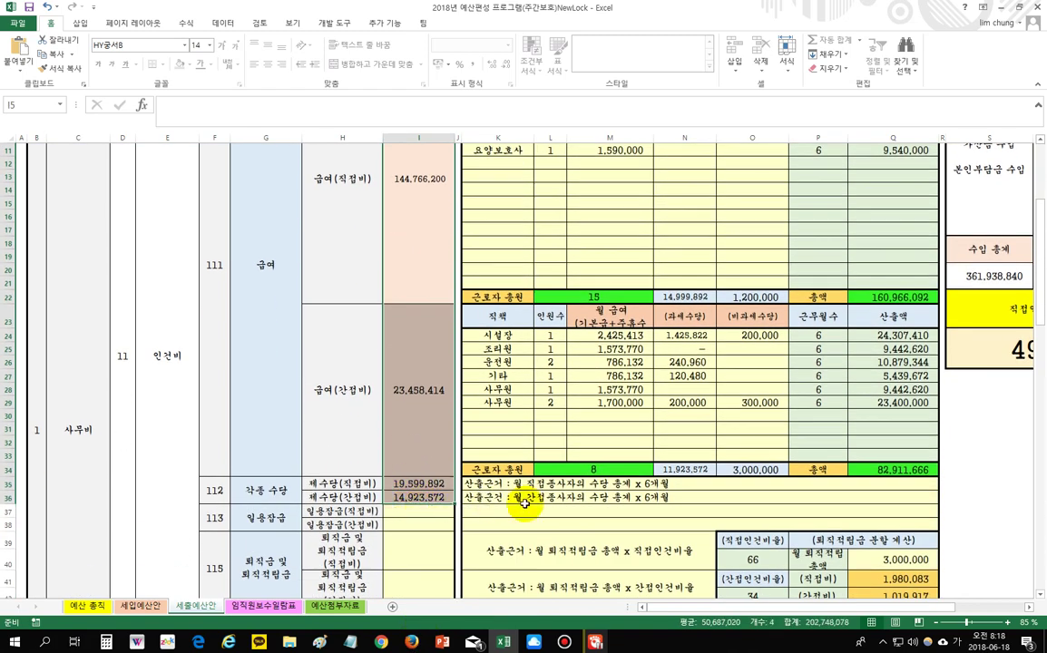
scroll(458, 501, up, 2)
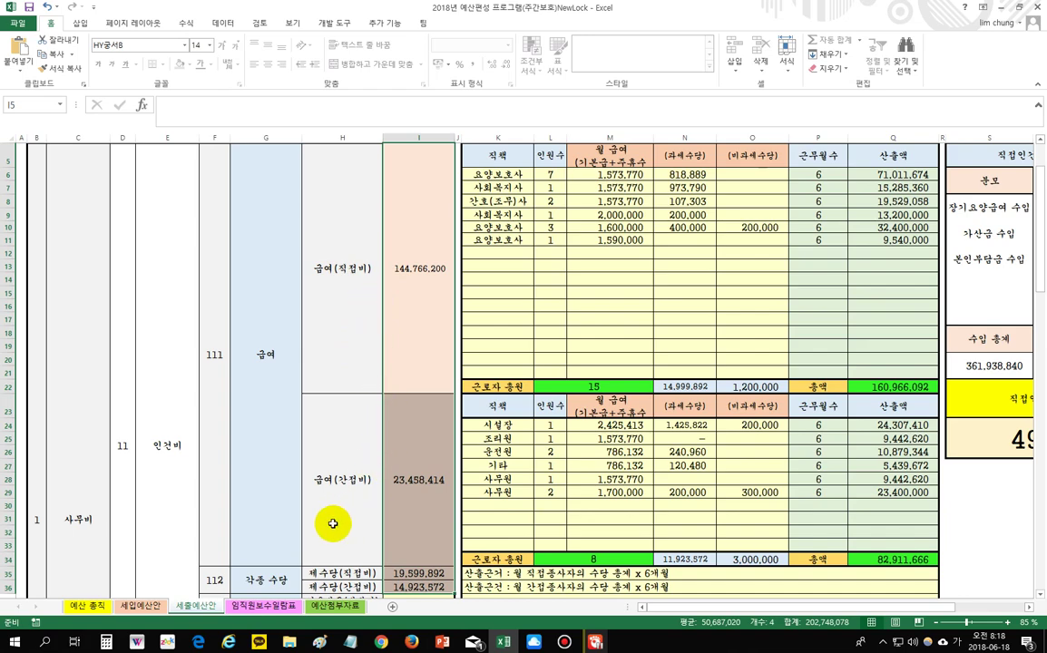
scroll(423, 484, down, 2)
click(753, 561)
scroll(754, 560, down, 1)
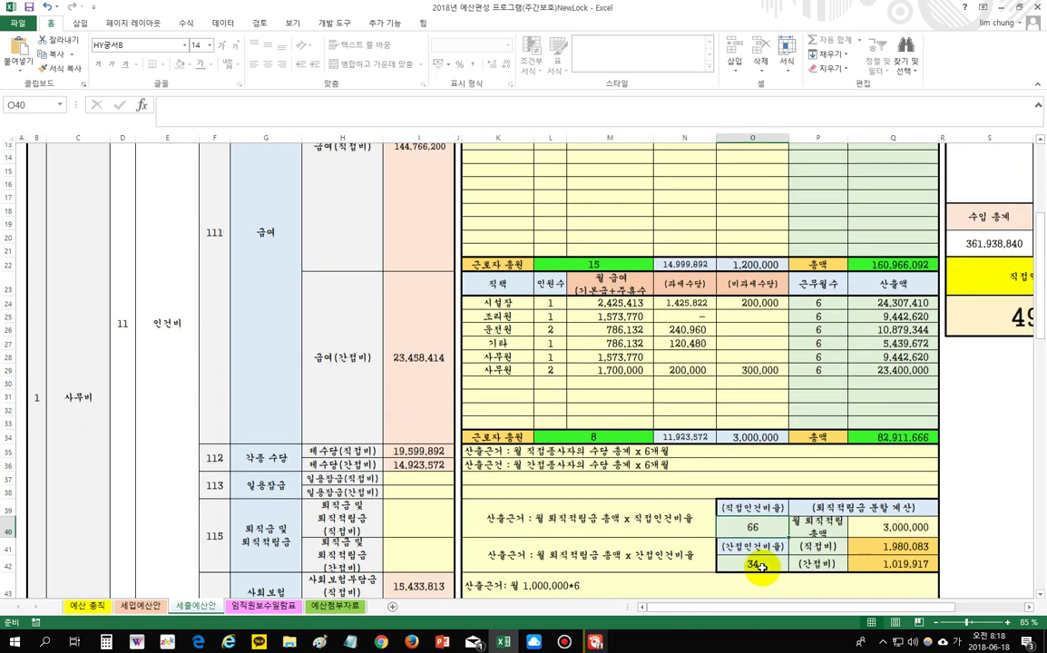
click(753, 561)
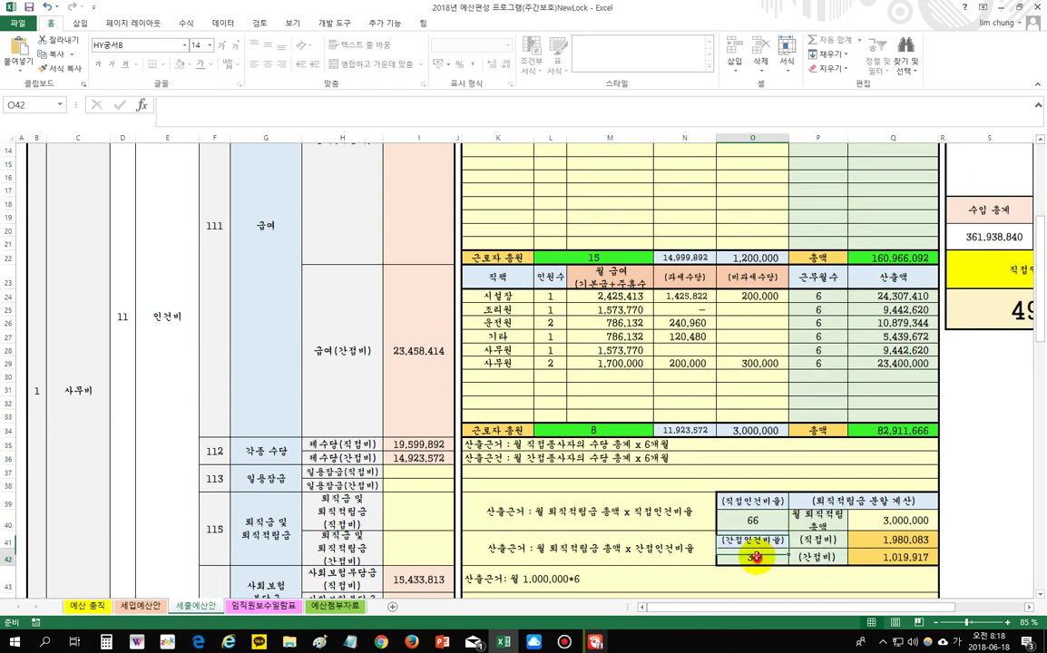
click(926, 519)
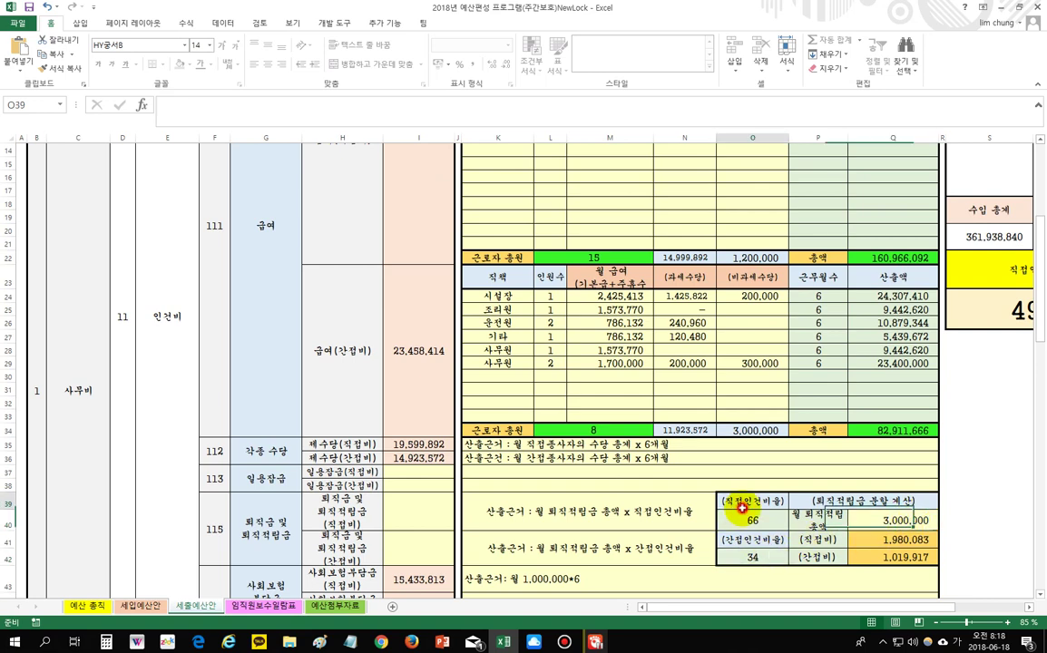
click(750, 557)
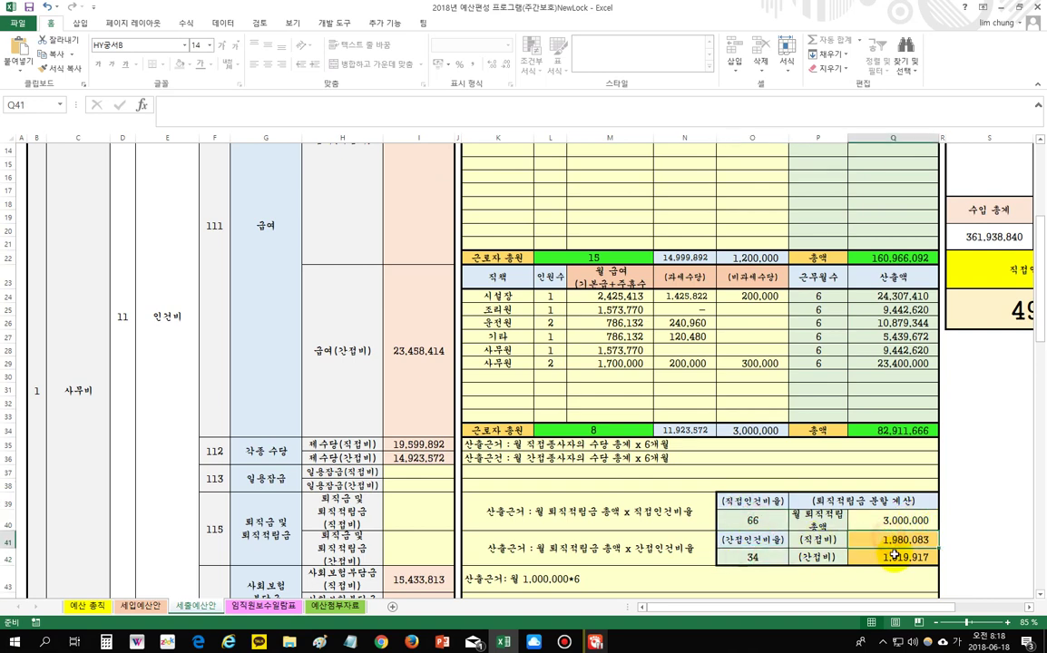
Step: Enter the 퇴직금 및 퇴직적립금 budget amounts: 1980083 for 직접비 in I39 and 1019917 for 간접비 in I41
click(417, 508)
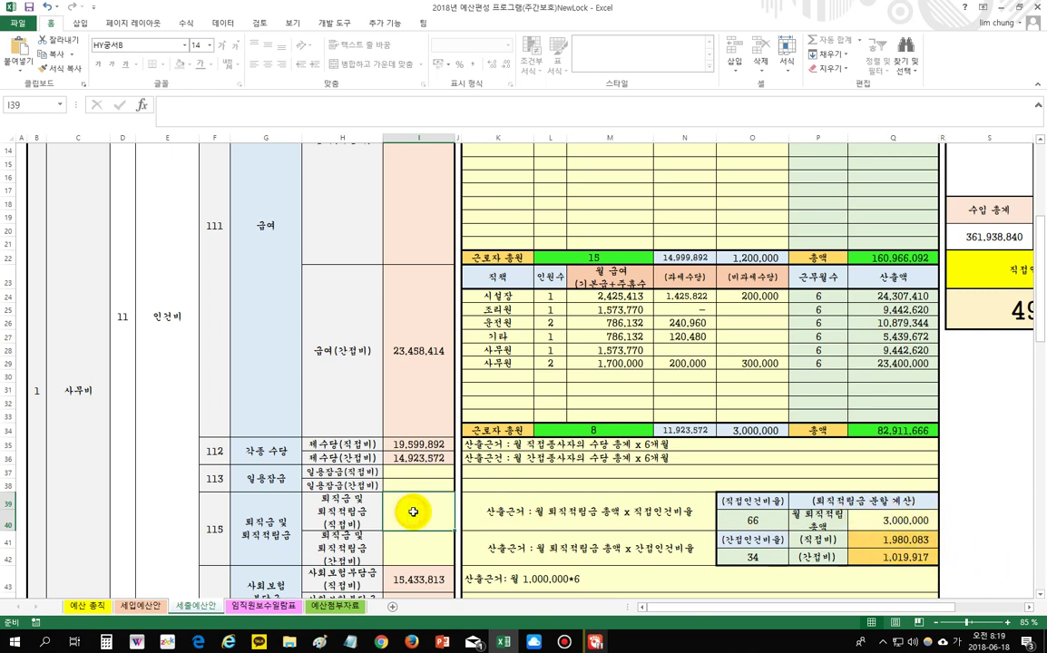
click(895, 541)
click(884, 555)
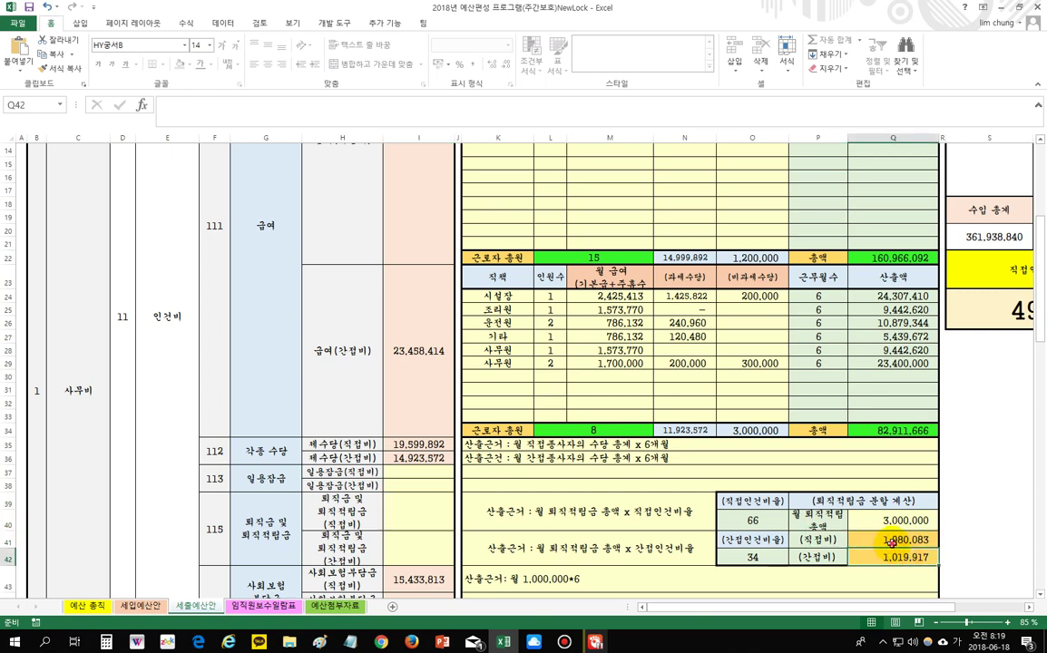
click(422, 510)
text(1980083)
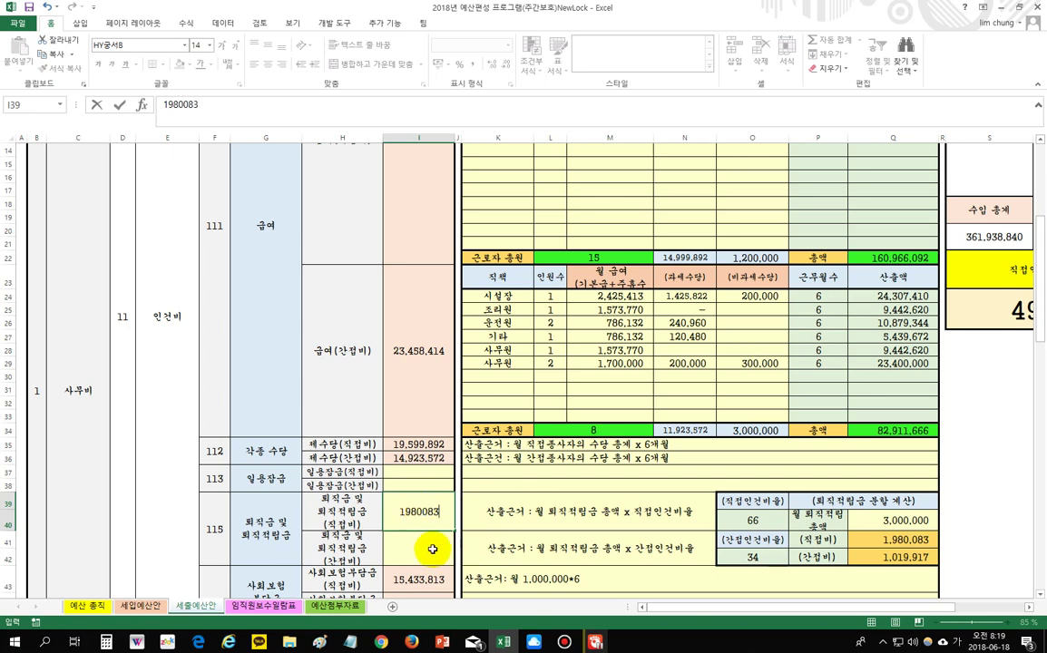
click(432, 549)
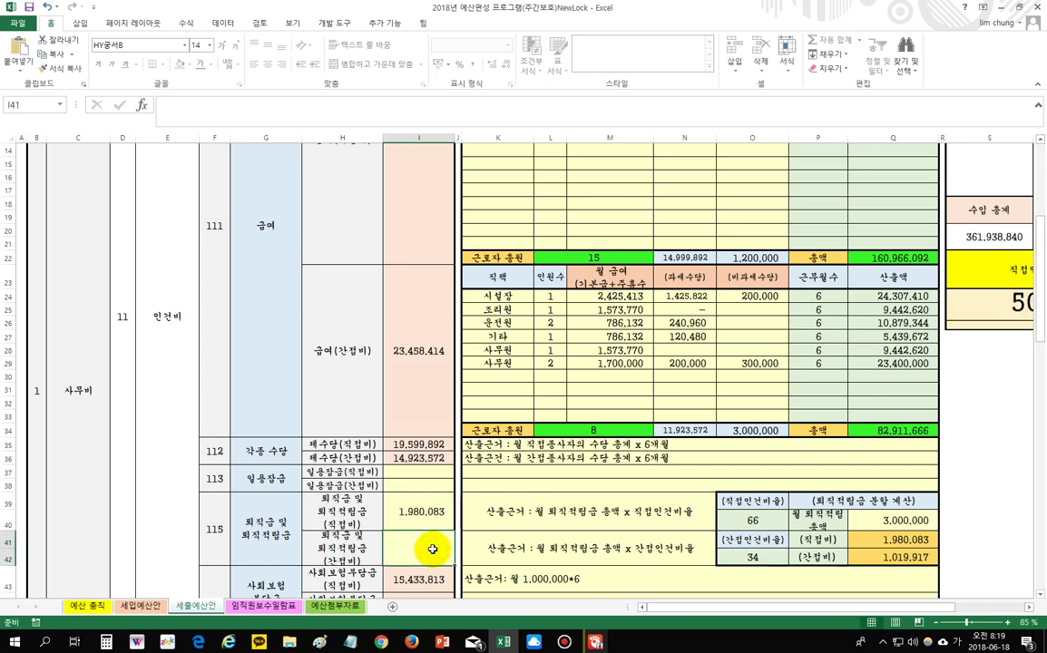
text(1019917)
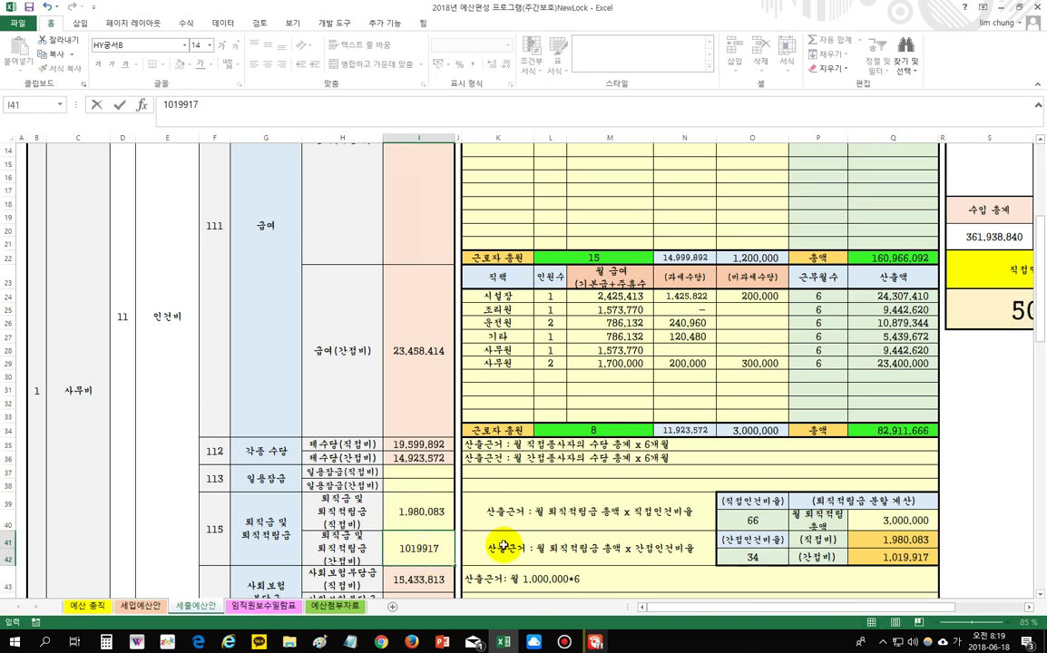
click(624, 521)
Step: Review the 사회보험부담금 amounts for 직접비 and 간접비 in I43 and I44 against the payroll tables above
scroll(630, 530, down, 3)
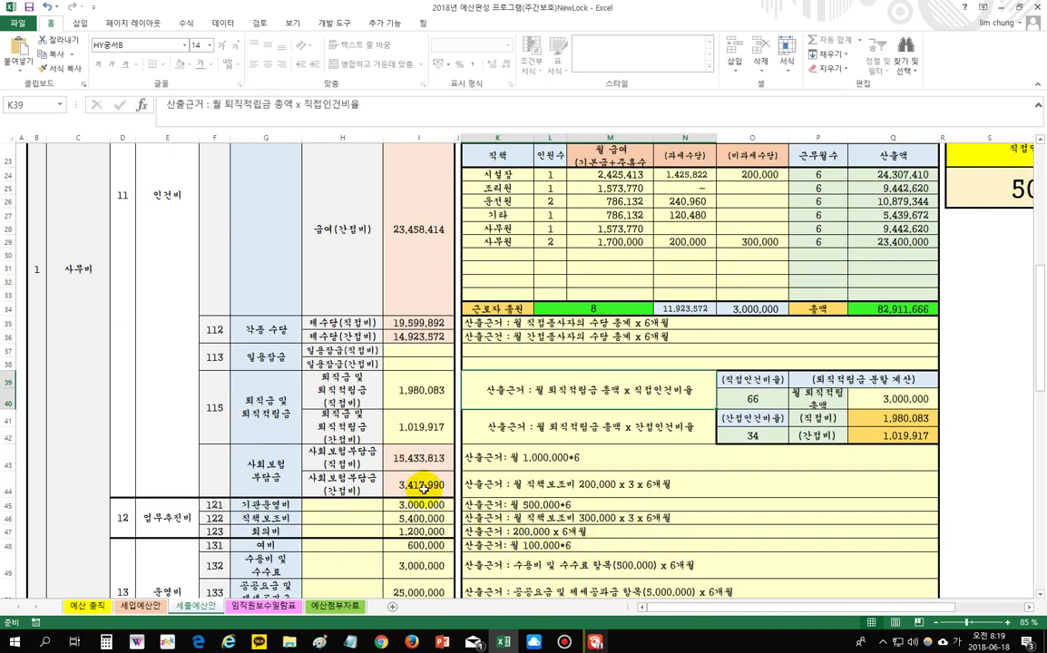
click(358, 485)
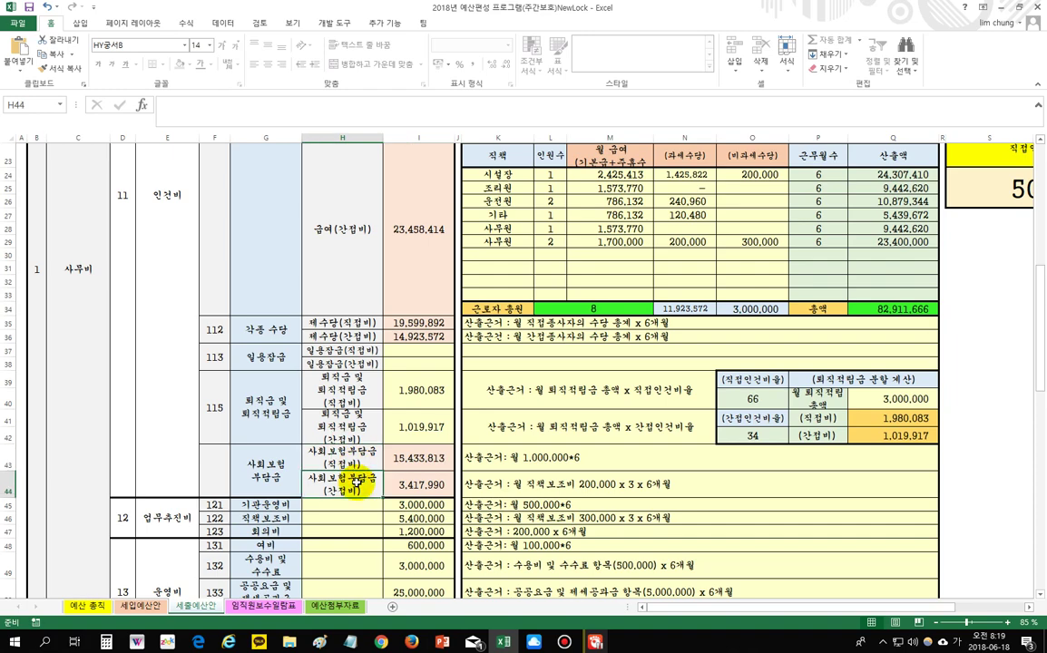
scroll(510, 499, up, 5)
drag(510, 374, 727, 454)
scroll(747, 466, down, 3)
scroll(539, 508, down, 2)
click(410, 458)
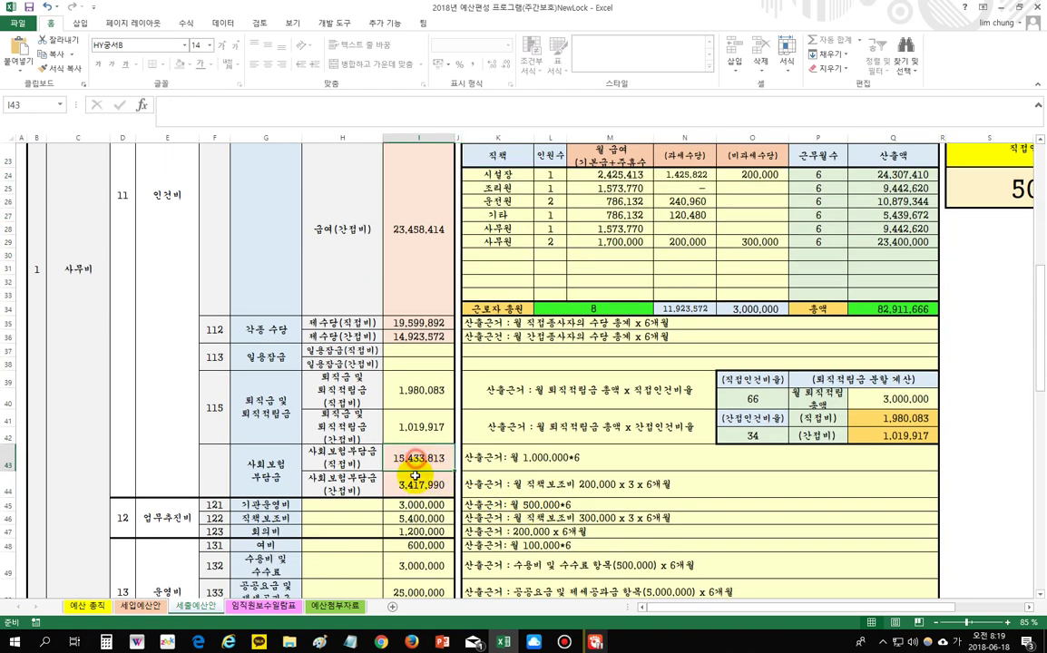
click(414, 482)
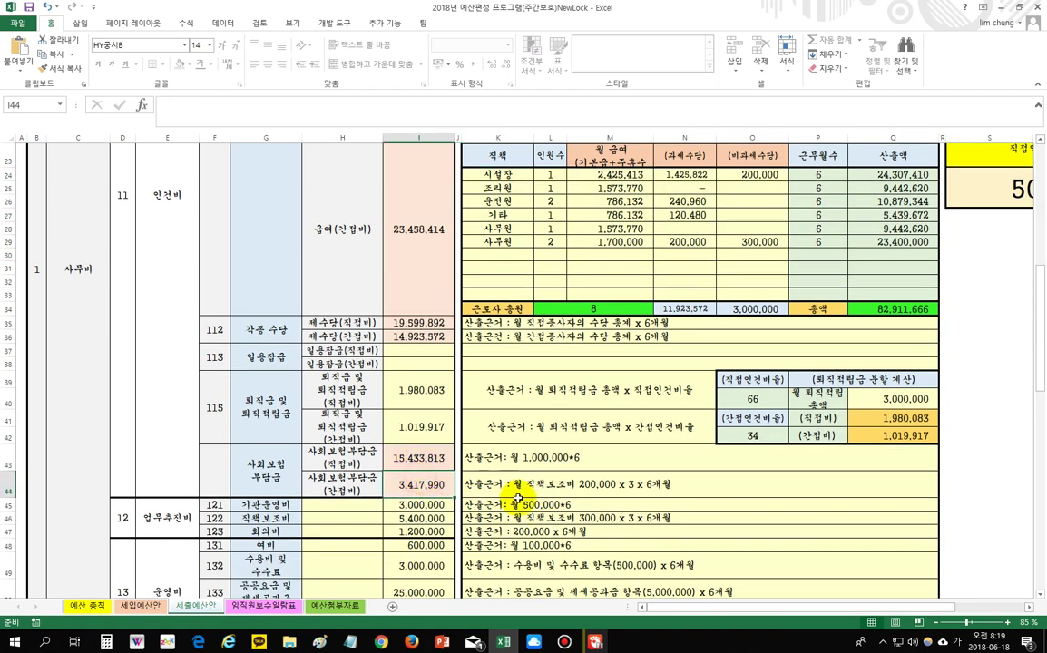
Step: Read the note on 기관운영비 and check its budget amount in I45 among the 업무추진비 items
scroll(494, 473, down, 1)
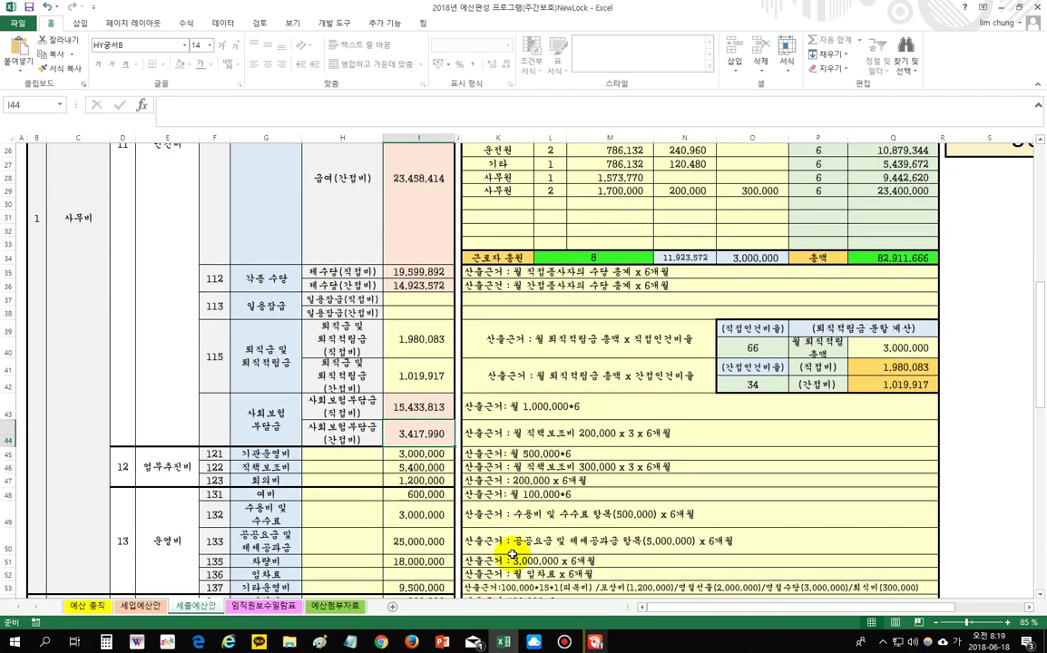
click(274, 453)
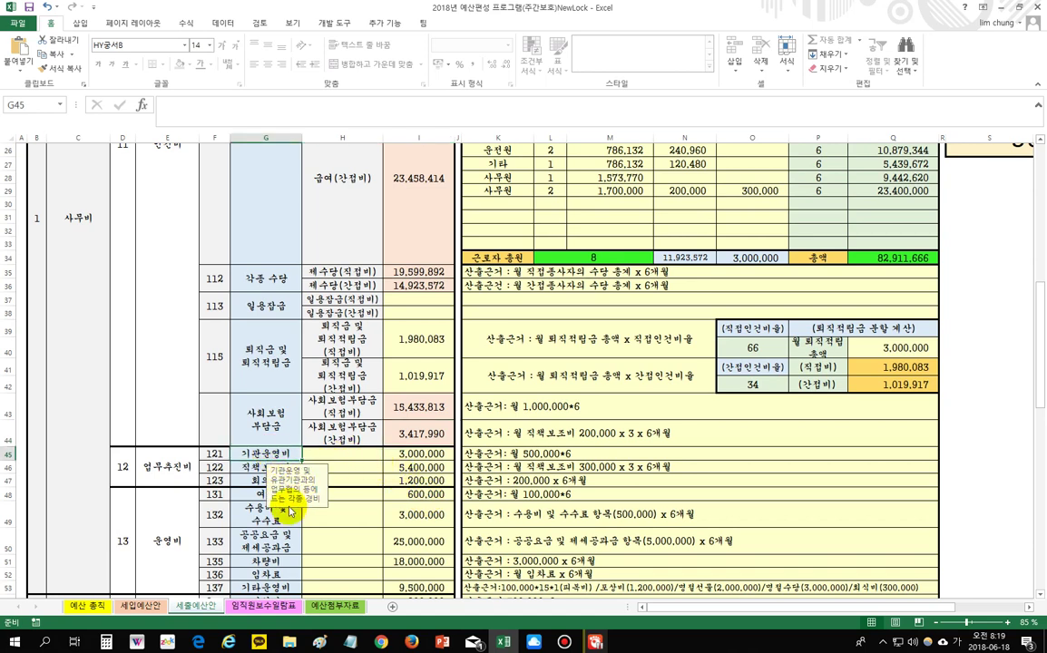
click(377, 479)
click(414, 455)
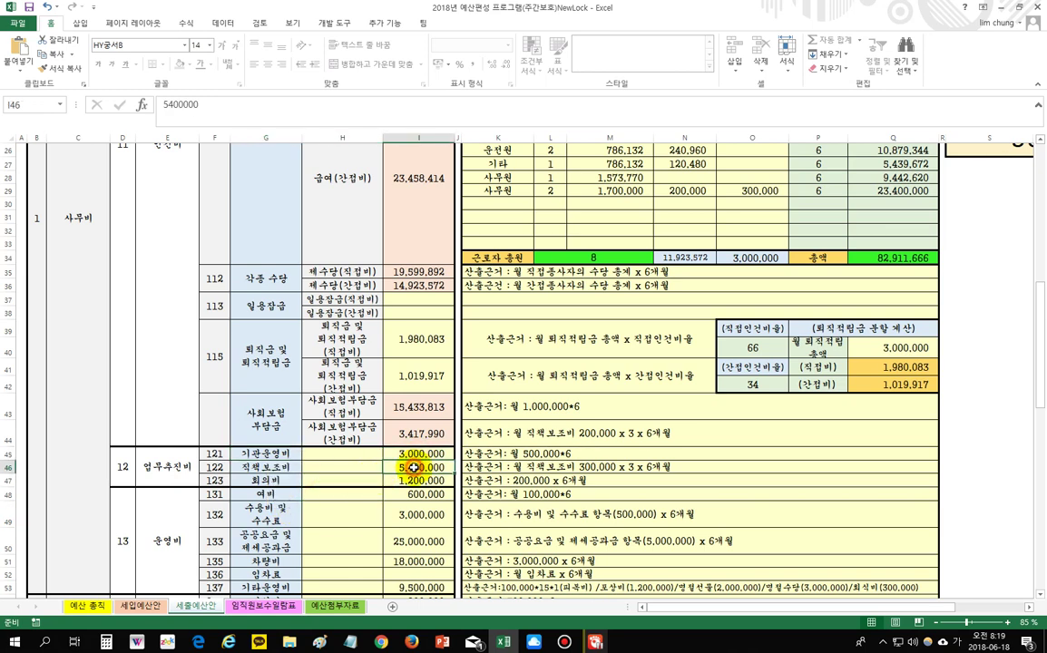
click(404, 455)
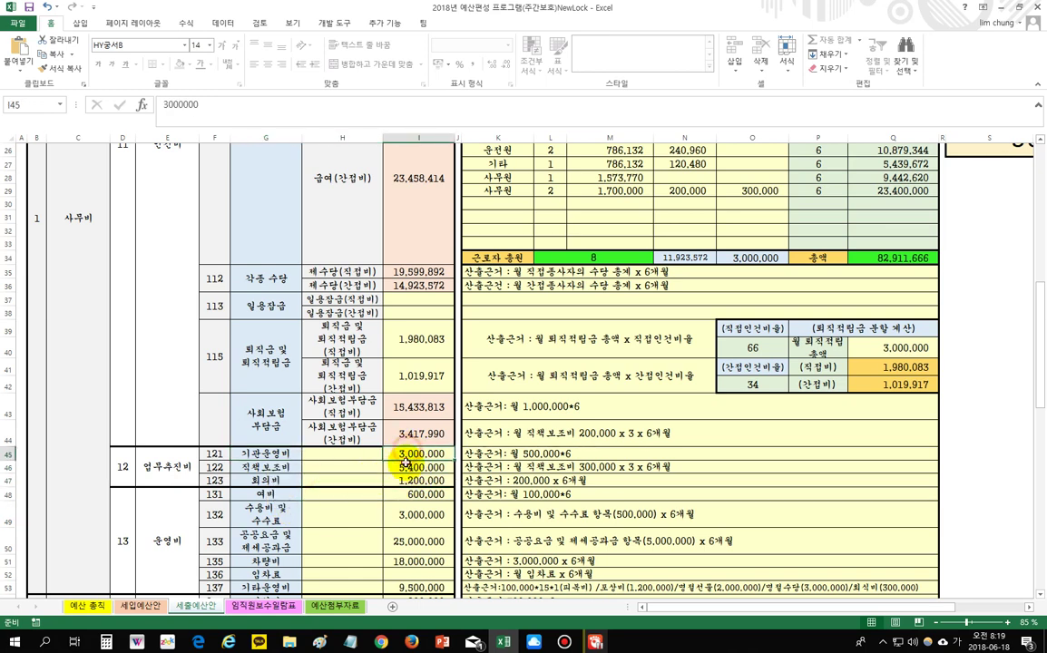
click(267, 454)
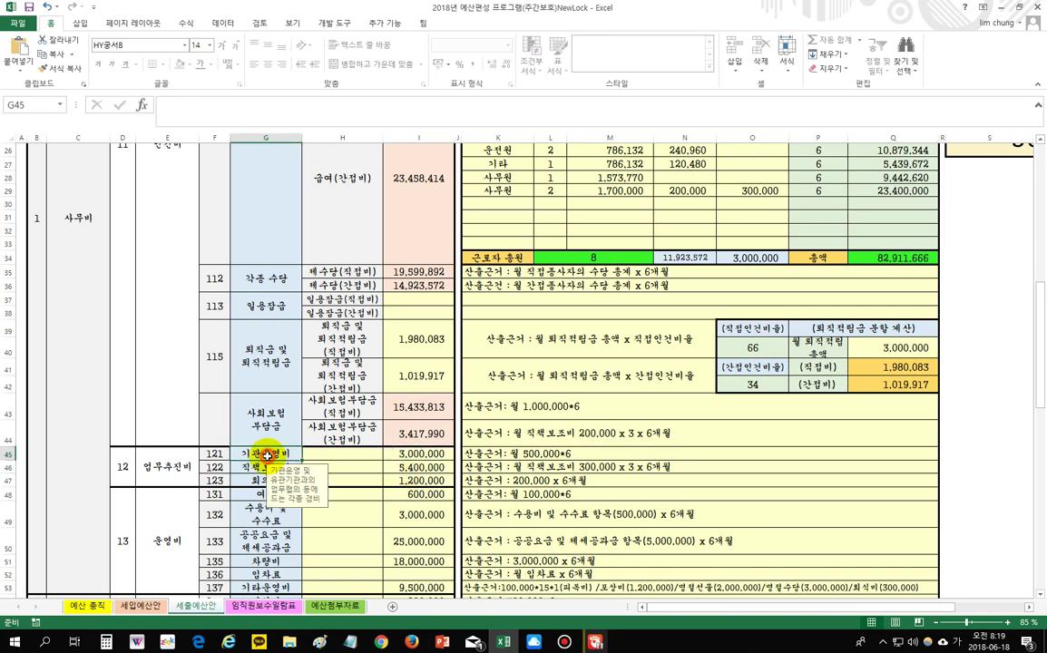
click(413, 481)
click(417, 453)
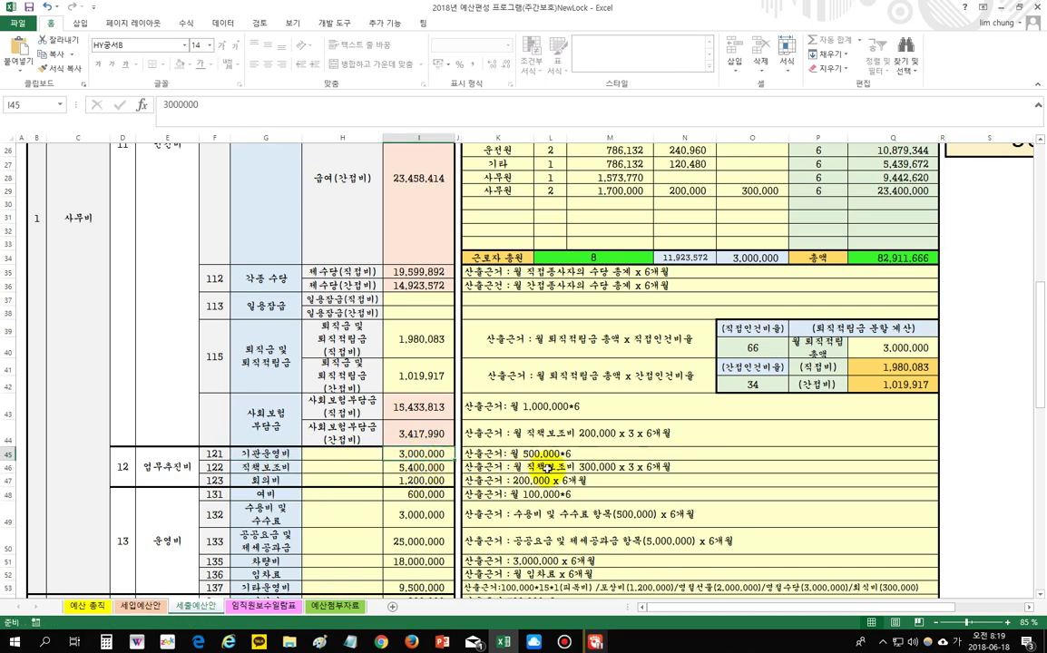
Step: Compare the 산출근거 of 기관운영비 and 직책보조비 with their amounts in rows 45 and 46, and read the 직책보조비 note
click(544, 466)
click(540, 453)
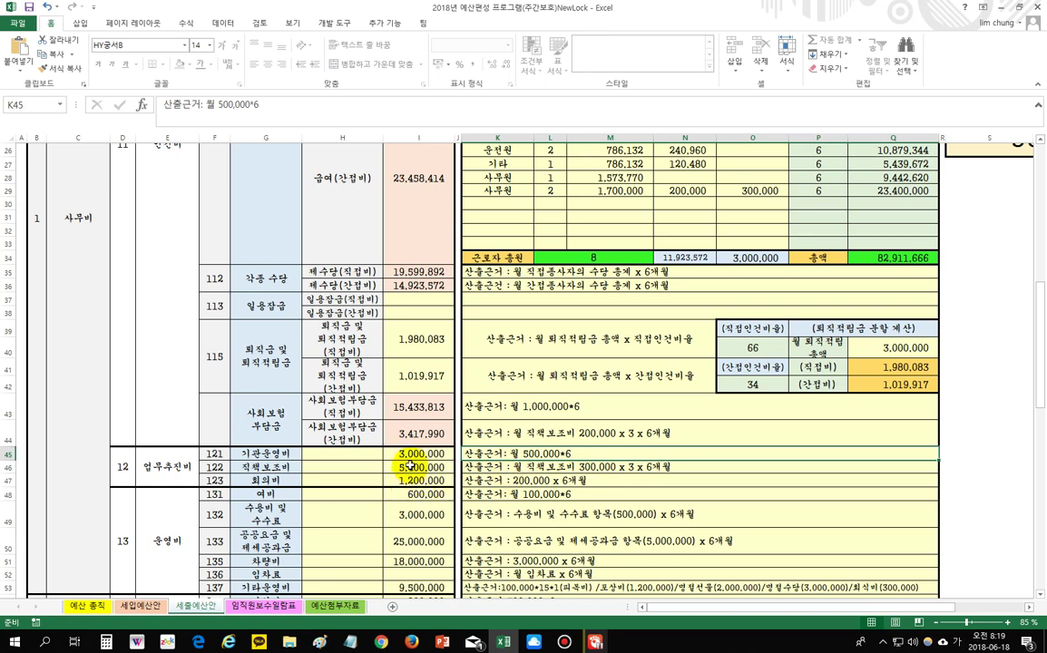
click(410, 468)
click(541, 454)
click(420, 453)
click(421, 467)
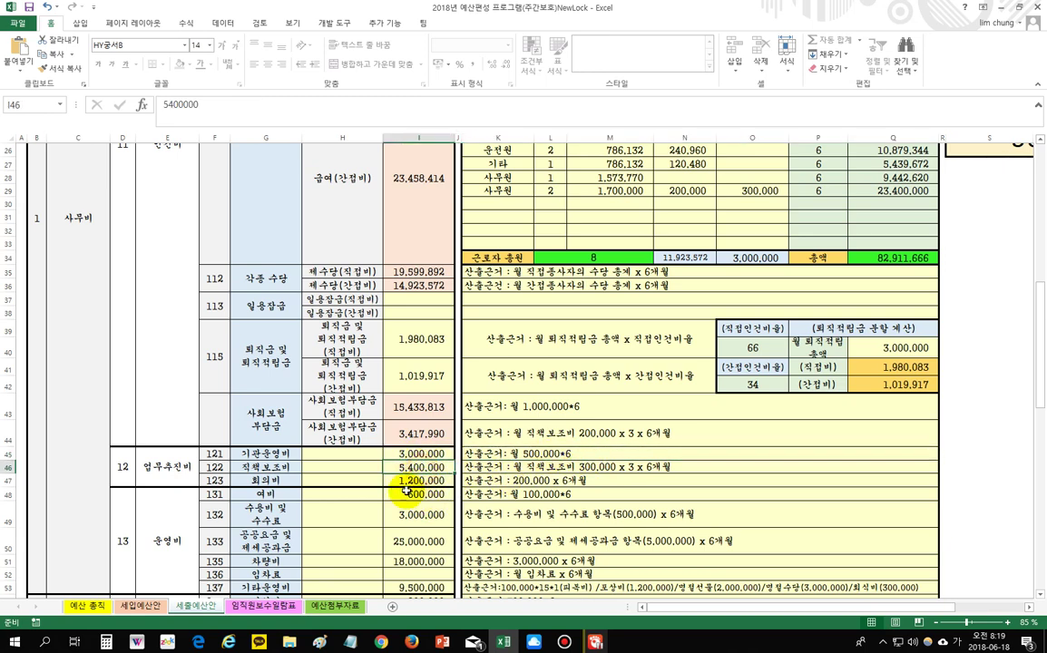
click(258, 467)
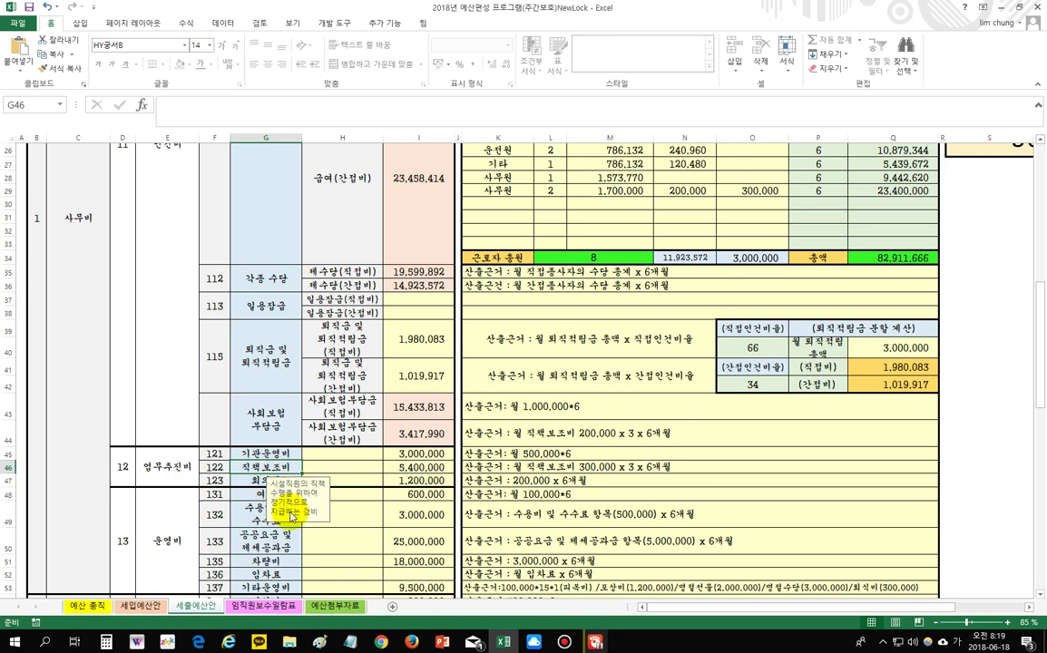
Step: Check the 직책보조비 amount in I46, and read the 회의비 note and compare its 산출근거 with the amount in row 47
click(413, 469)
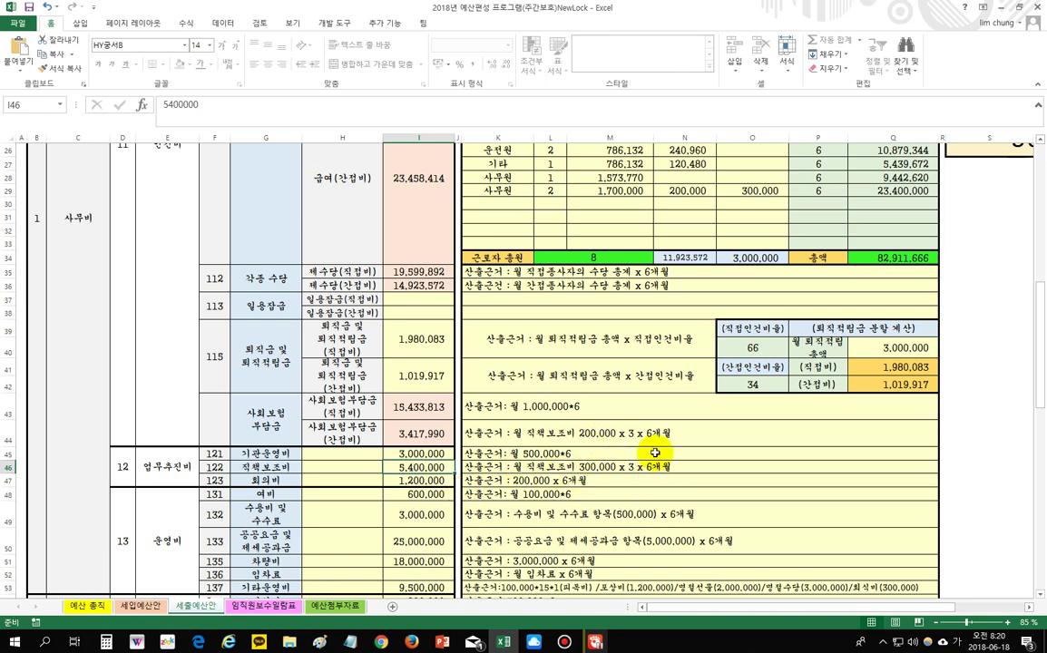
scroll(511, 494, down, 1)
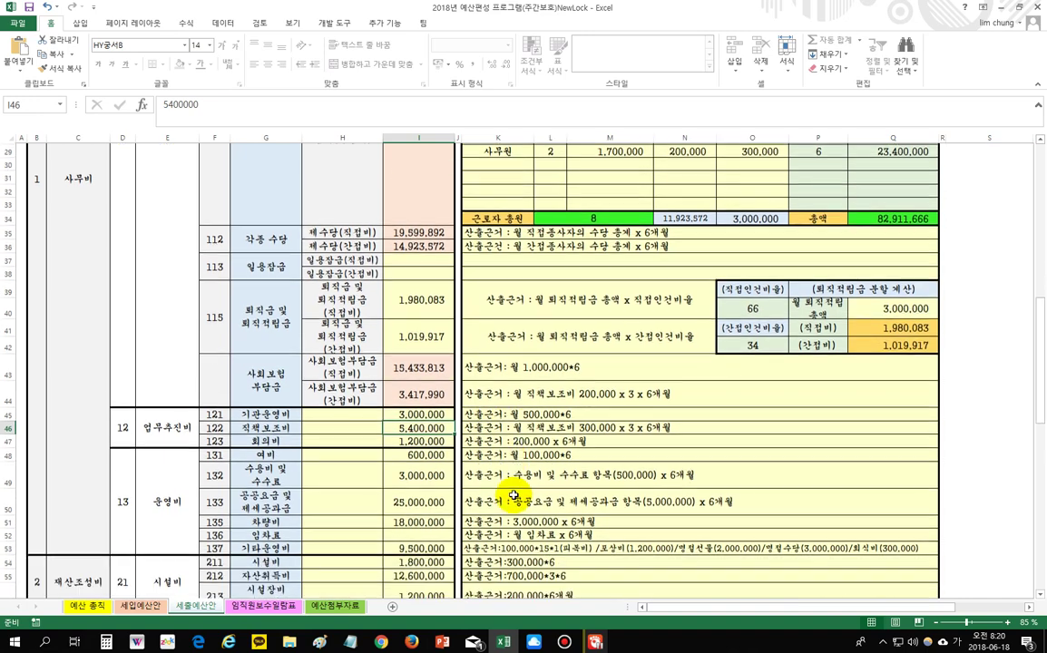
click(272, 439)
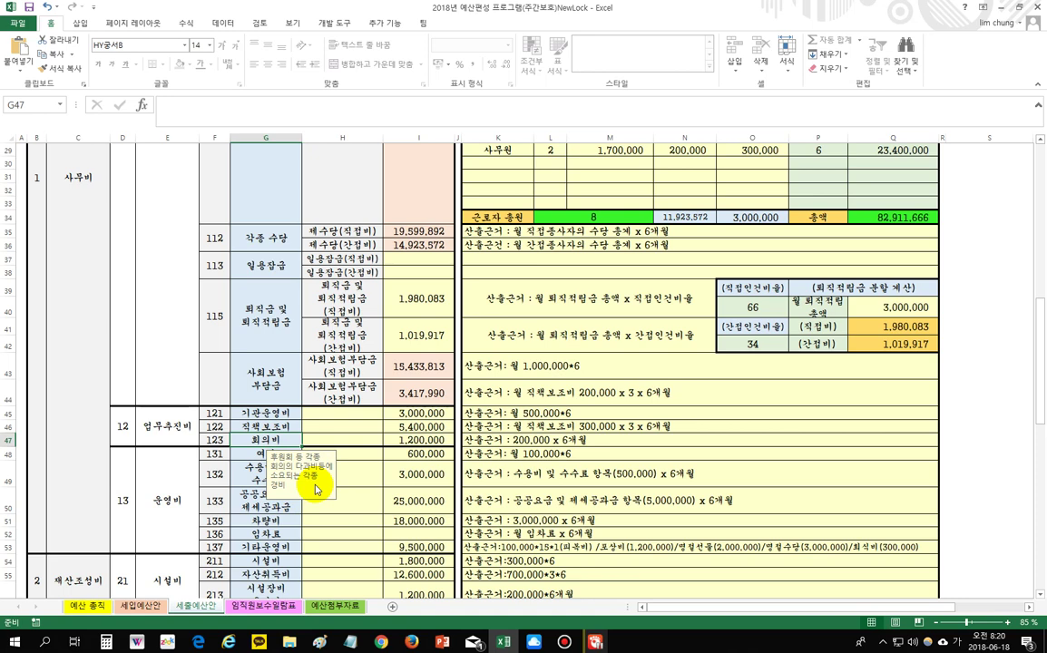
click(413, 440)
click(578, 440)
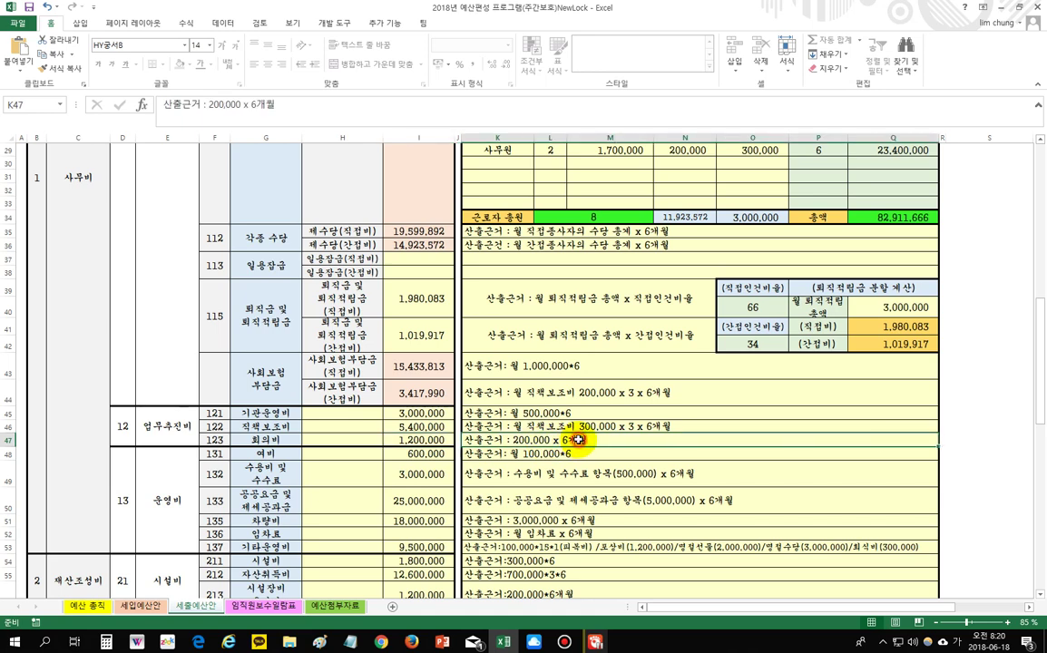
click(399, 440)
scroll(396, 435, down, 2)
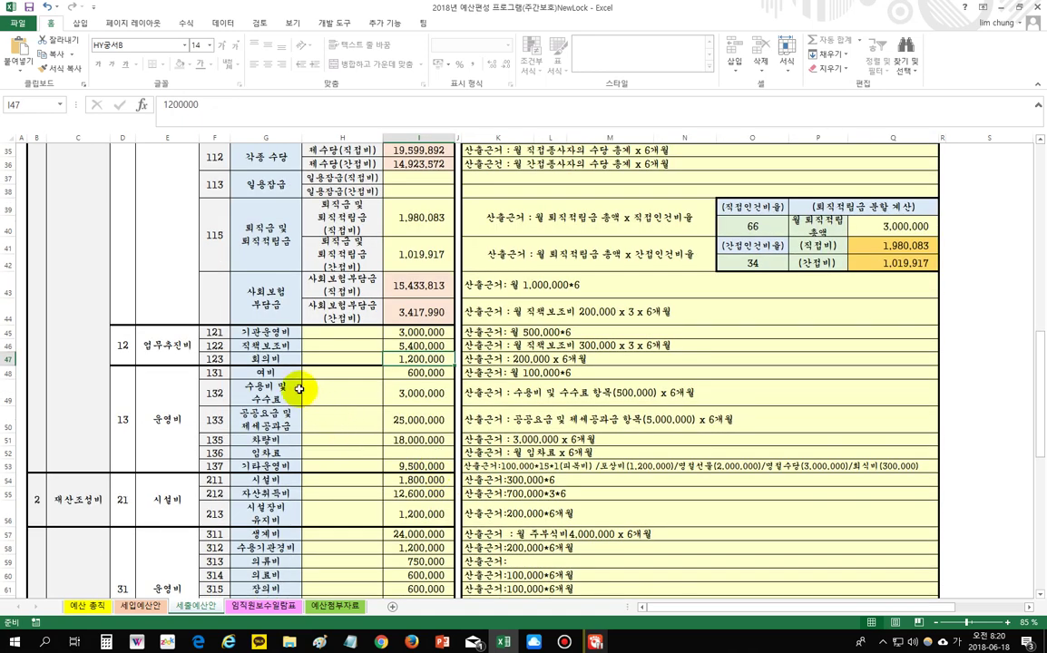
Step: Read the notes on 여비 and 수용비 및 수수료 among the 운영비 items, checking the 여비 amount in I48
click(275, 371)
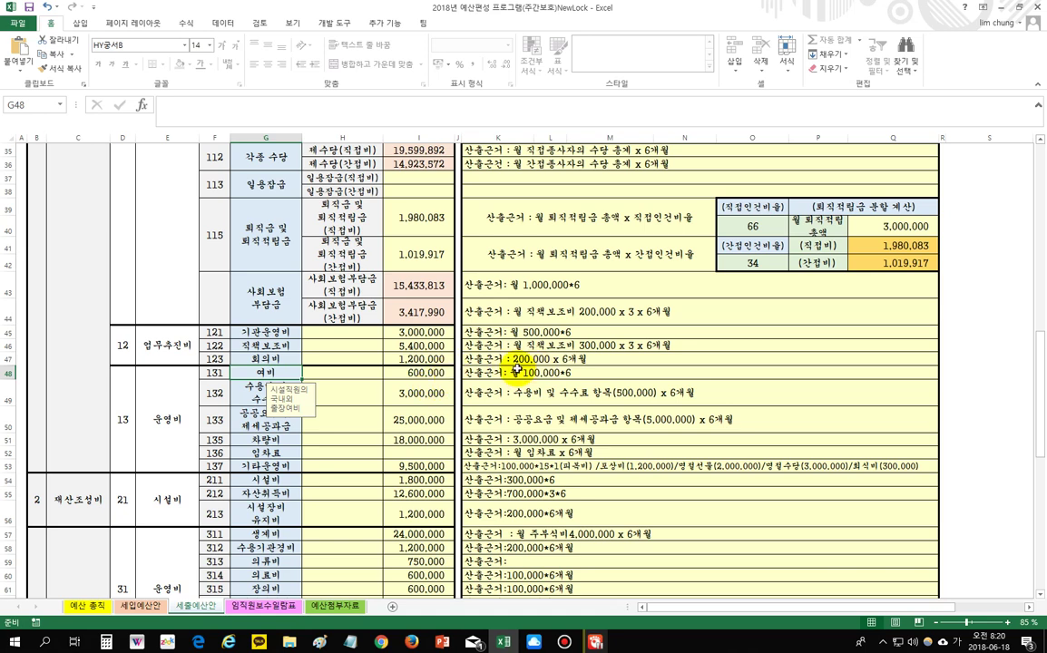
click(416, 373)
click(296, 396)
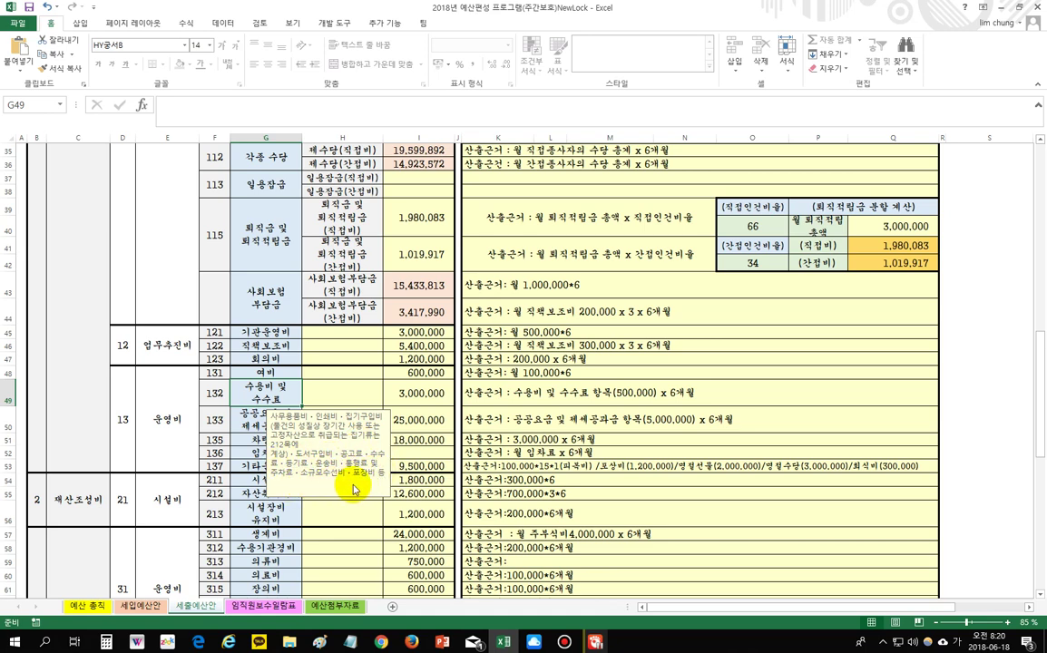
click(336, 518)
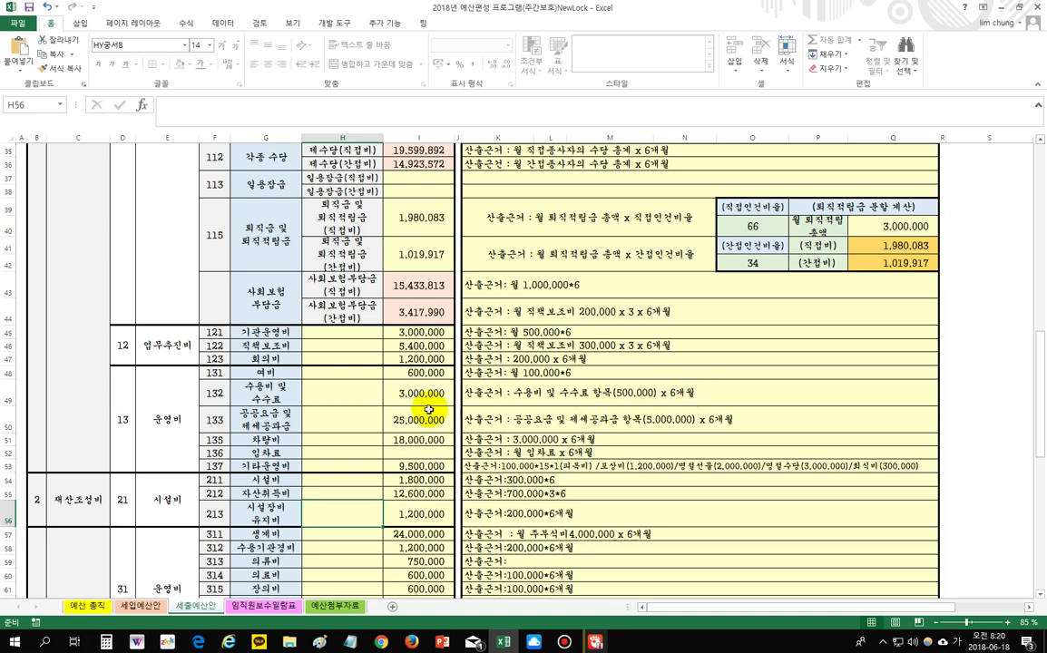
Step: Read the notes on 공공요금 및 제세공과금 and 차량비 and examine their 산출근거 in rows 50 and 51
scroll(432, 408, down, 1)
click(273, 379)
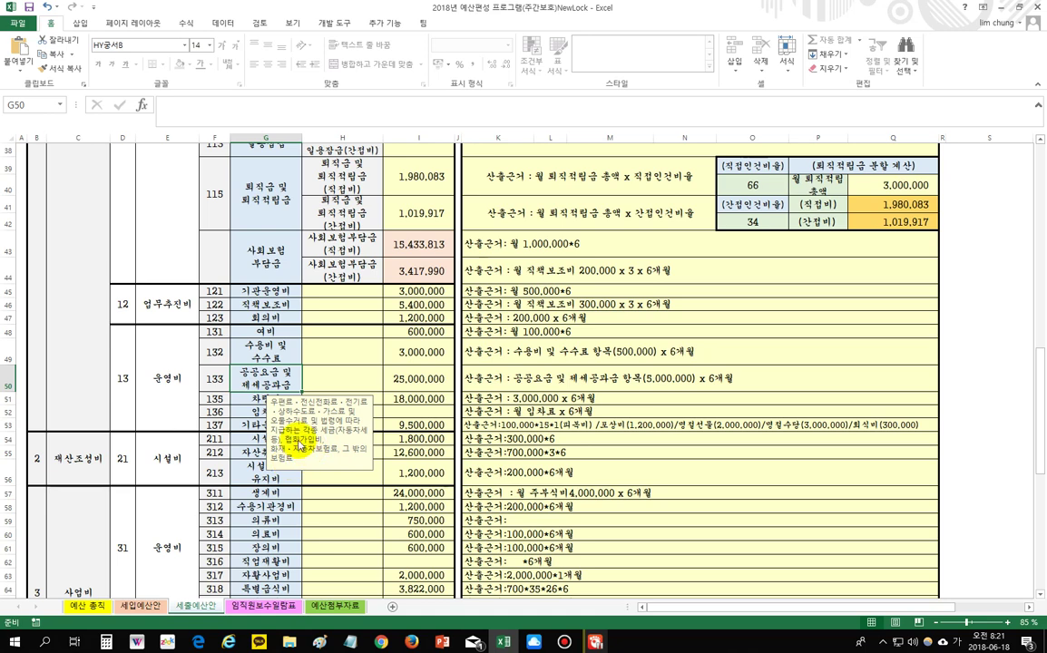
click(528, 381)
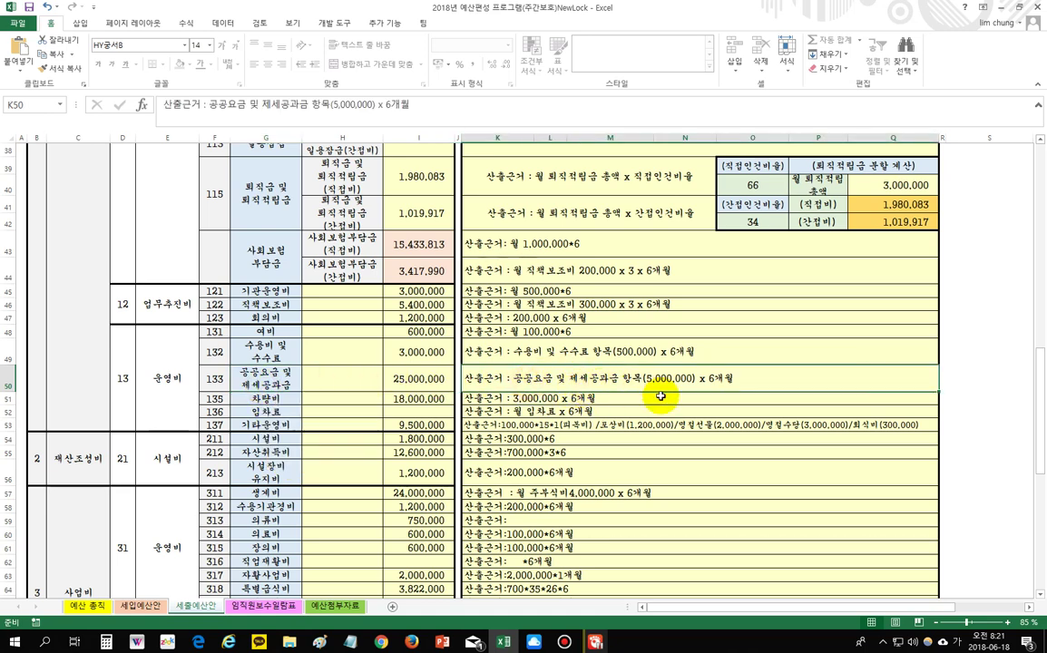
click(259, 399)
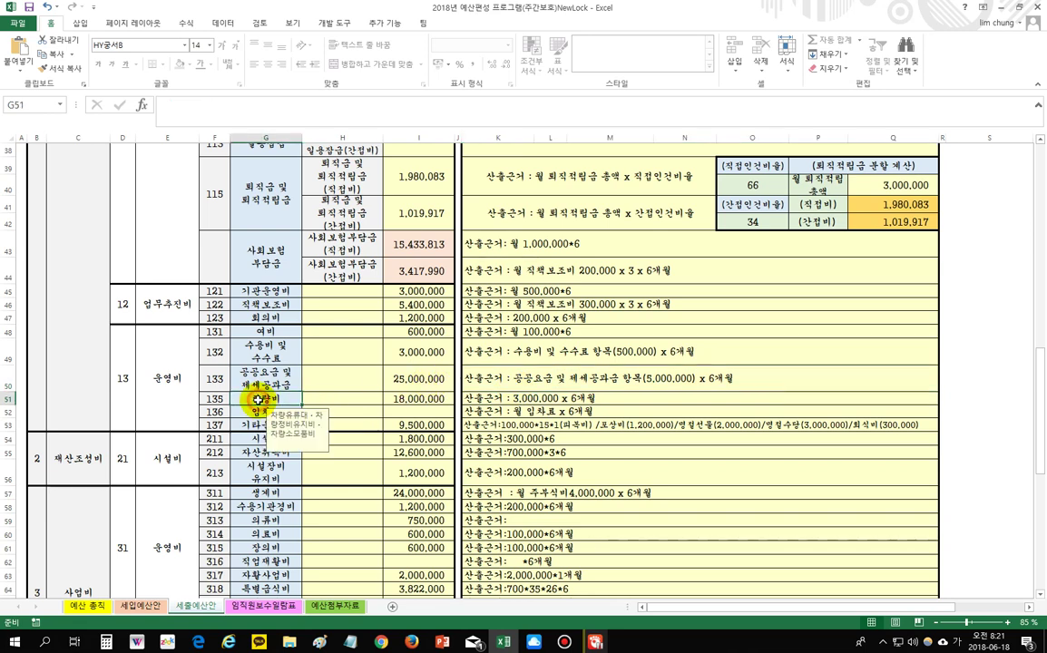
scroll(299, 440, down, 2)
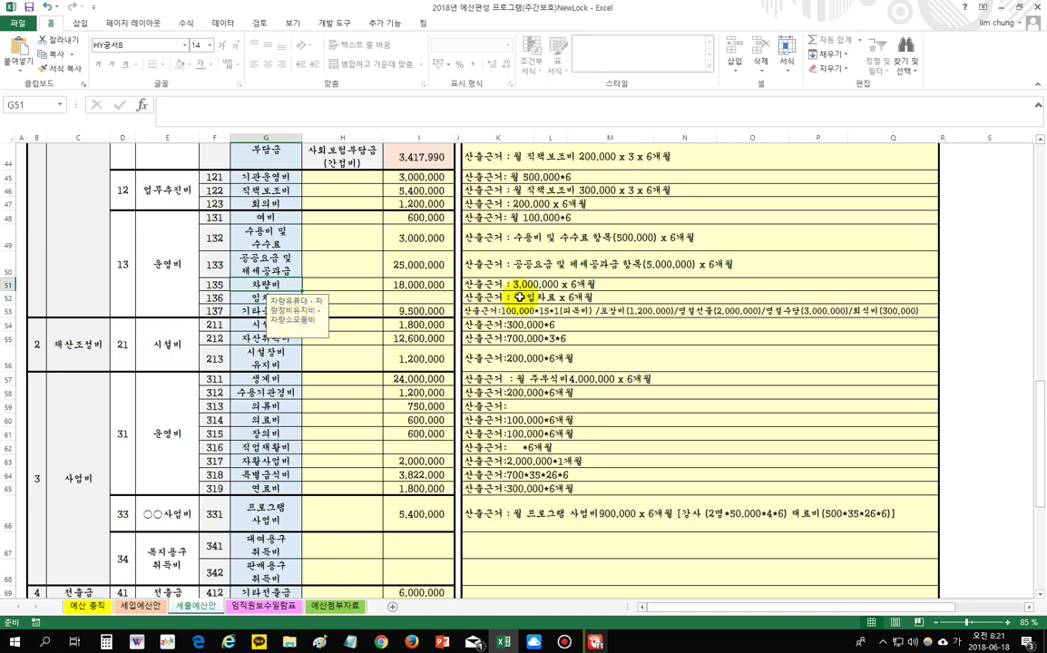
click(549, 286)
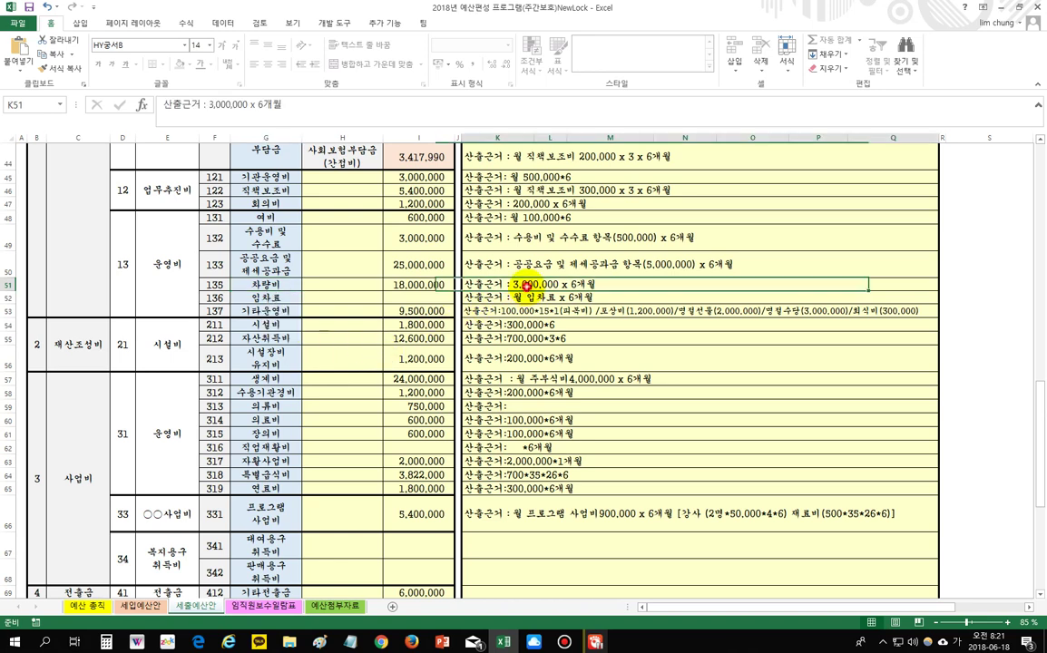
Step: Read the notes on 임차료 and 기타운영비 and compare their 산출근거 with the amount cells in rows 52 and 53
click(266, 297)
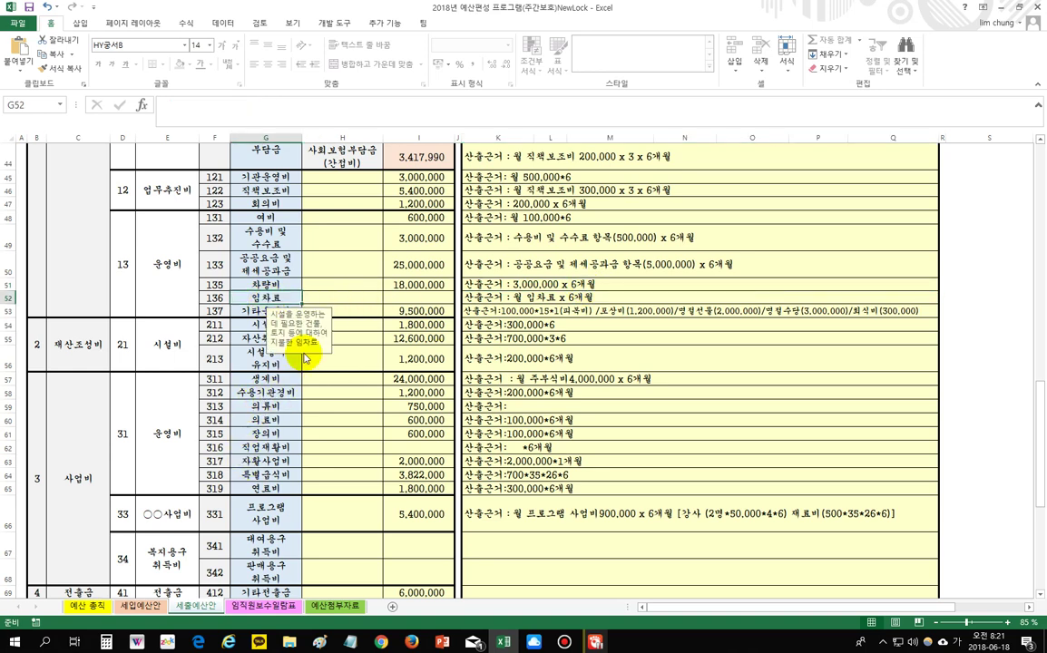
click(537, 297)
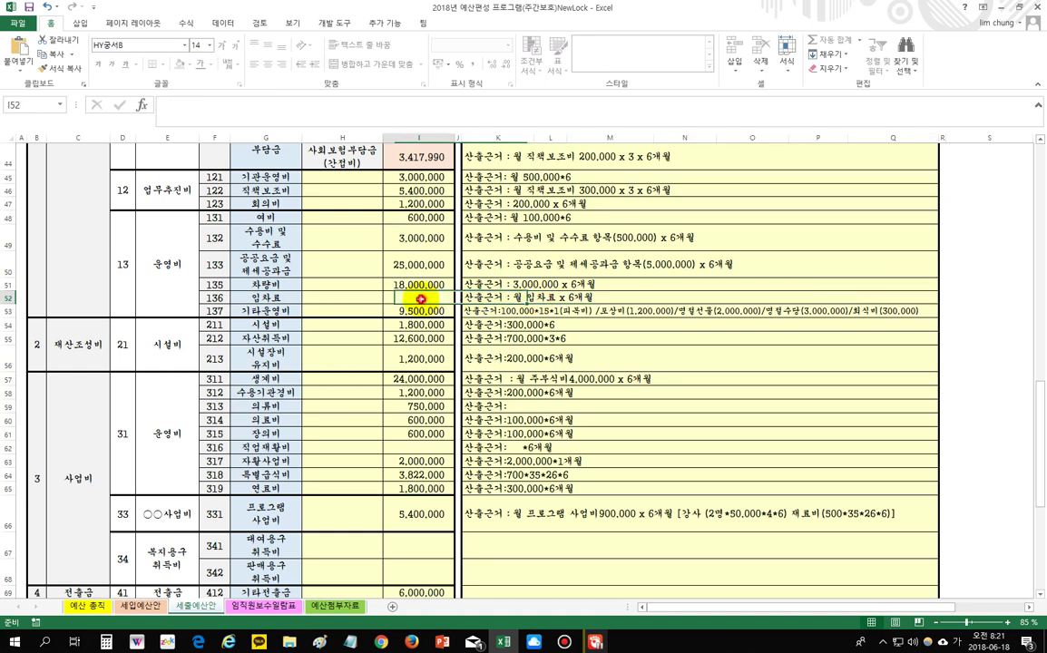
click(263, 309)
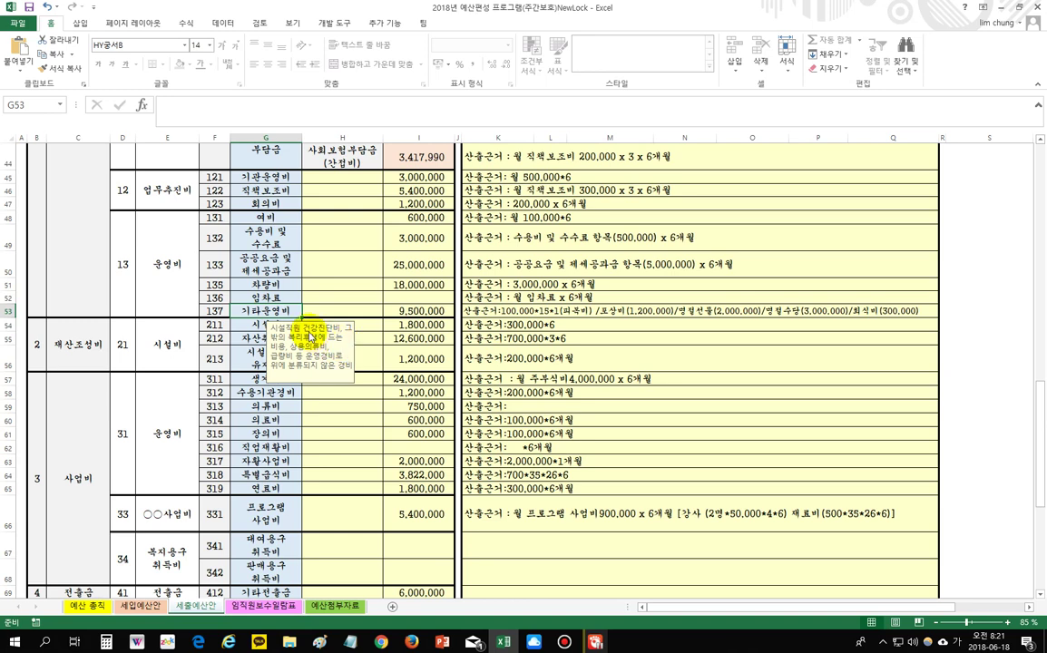
click(440, 310)
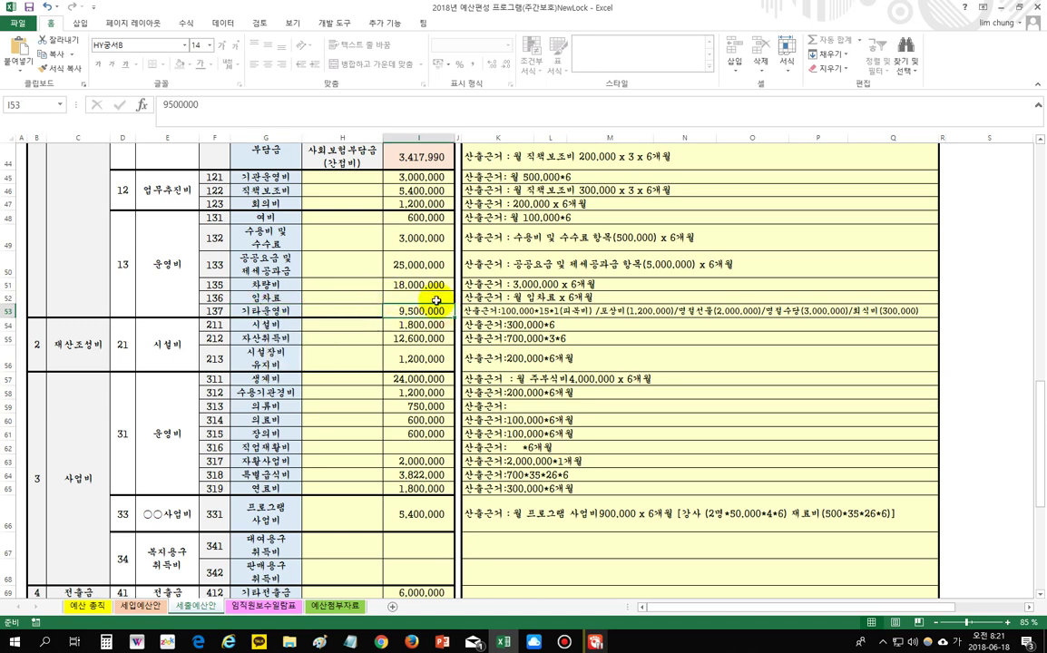
click(476, 310)
click(422, 310)
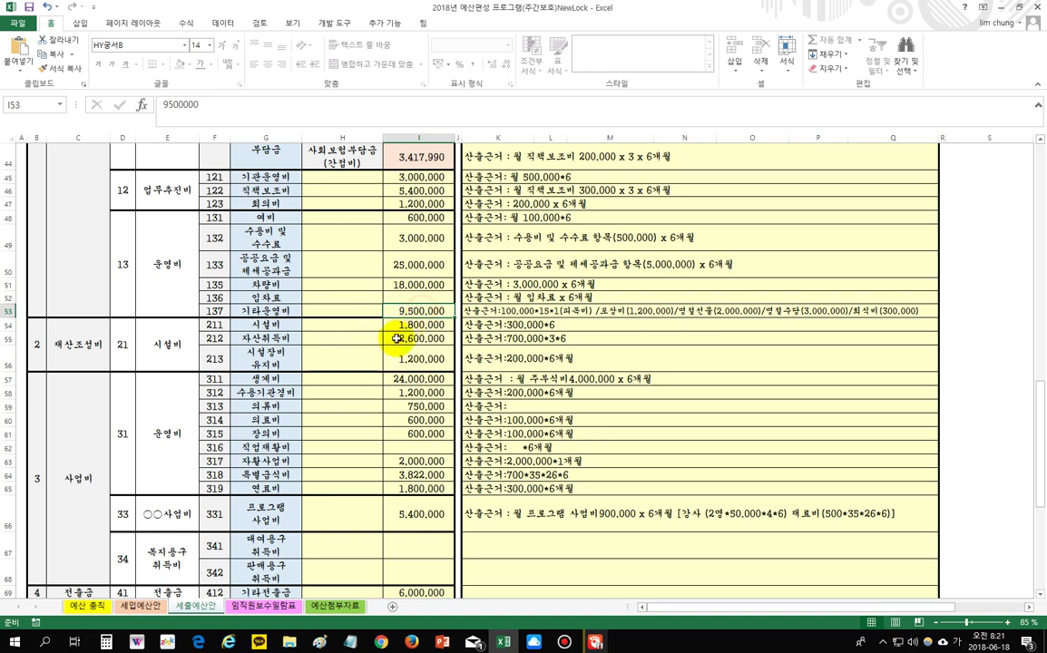
Step: Read the 시설비 note under 재산조성비 and compare its 산출근거 with the budget amount in row 54
click(267, 324)
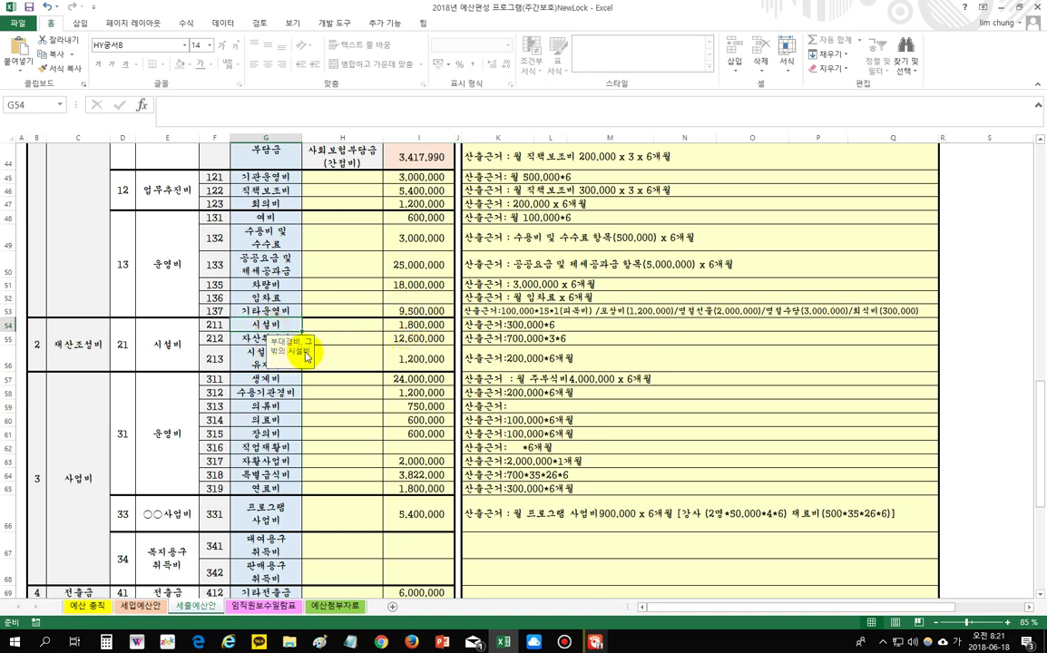
click(438, 324)
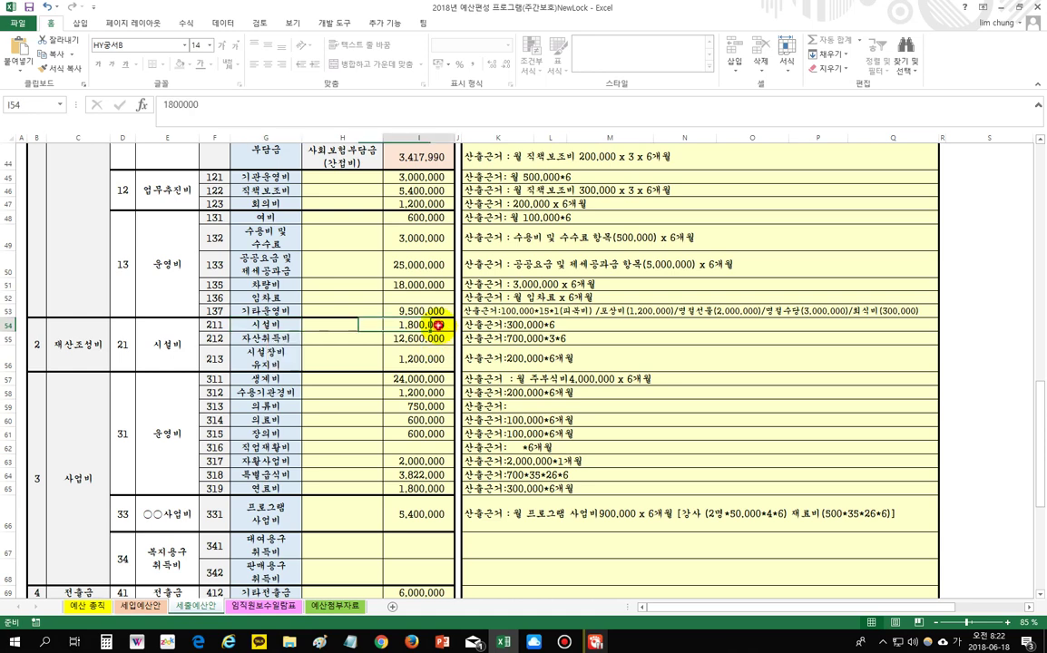
click(540, 324)
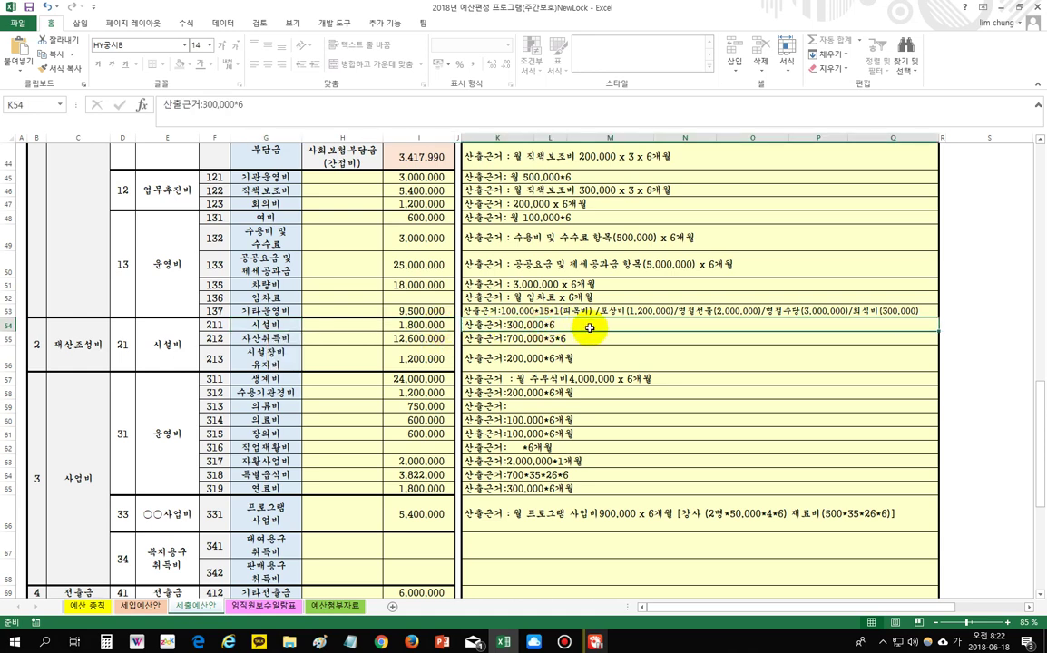
click(421, 324)
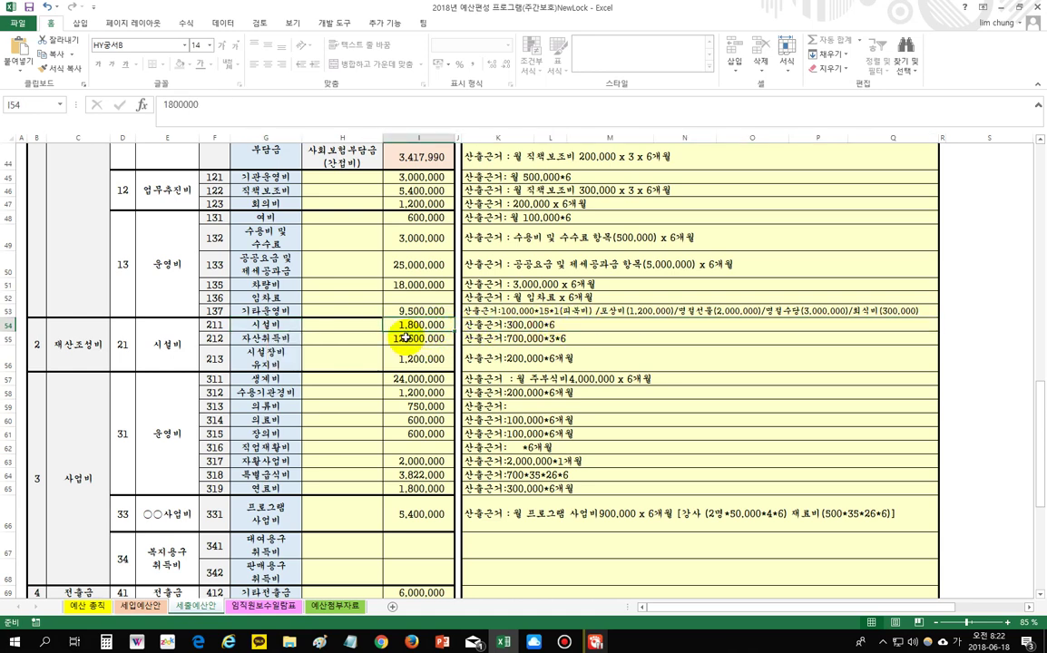
scroll(410, 508, down, 3)
scroll(411, 535, up, 5)
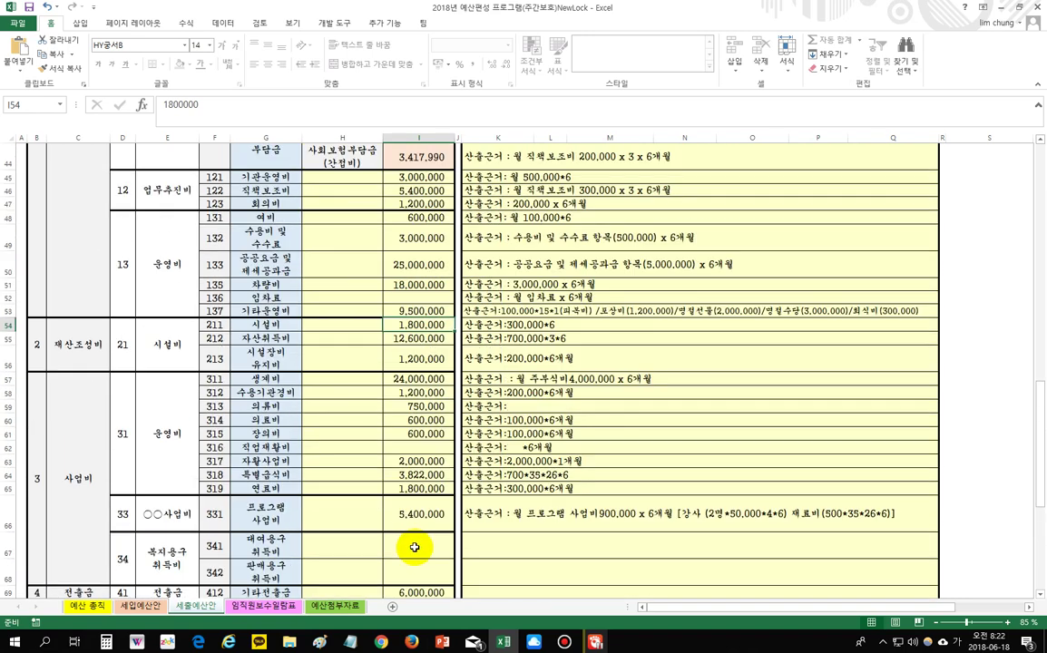
scroll(413, 547, down, 2)
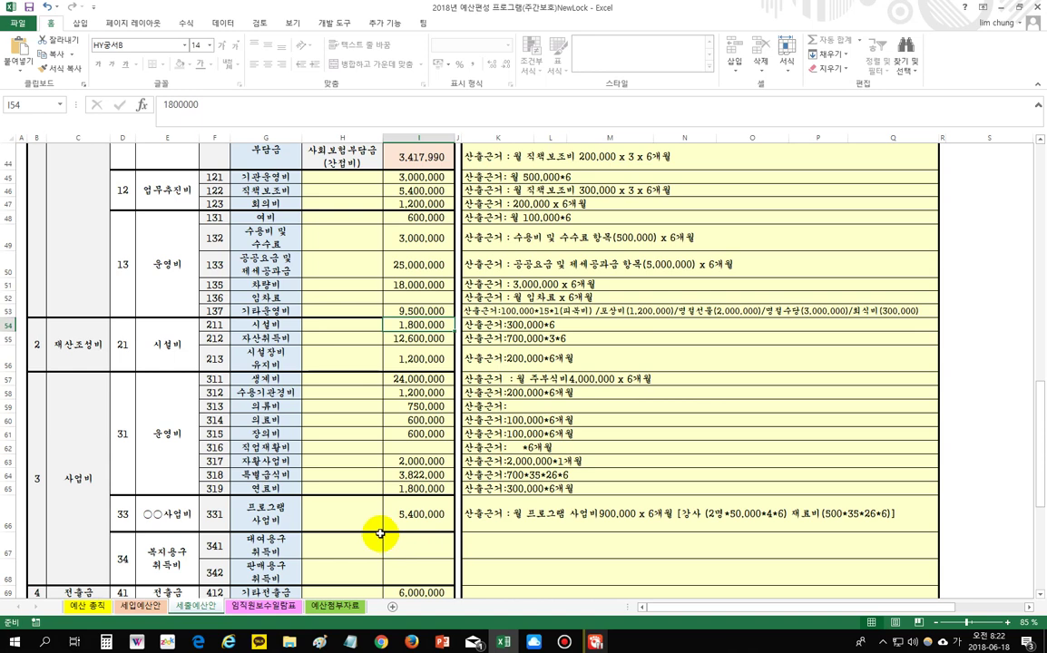
Step: Read the notes on 자산취득비 and 시설장비유지비, and check the 시설장비유지비 amount and 산출근거 in row 56
click(269, 381)
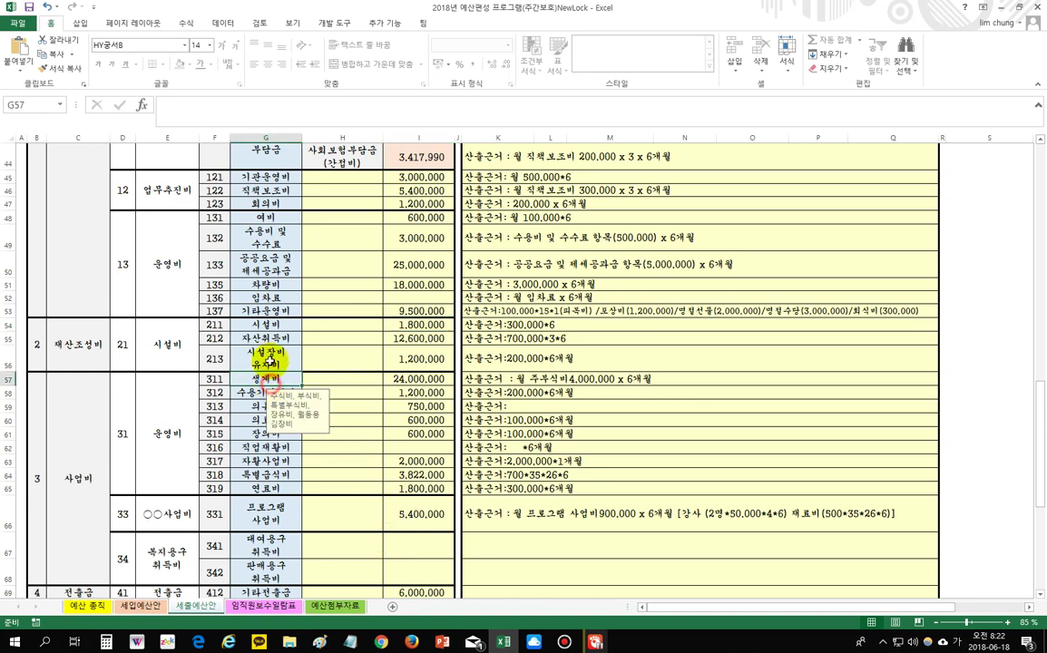
click(268, 340)
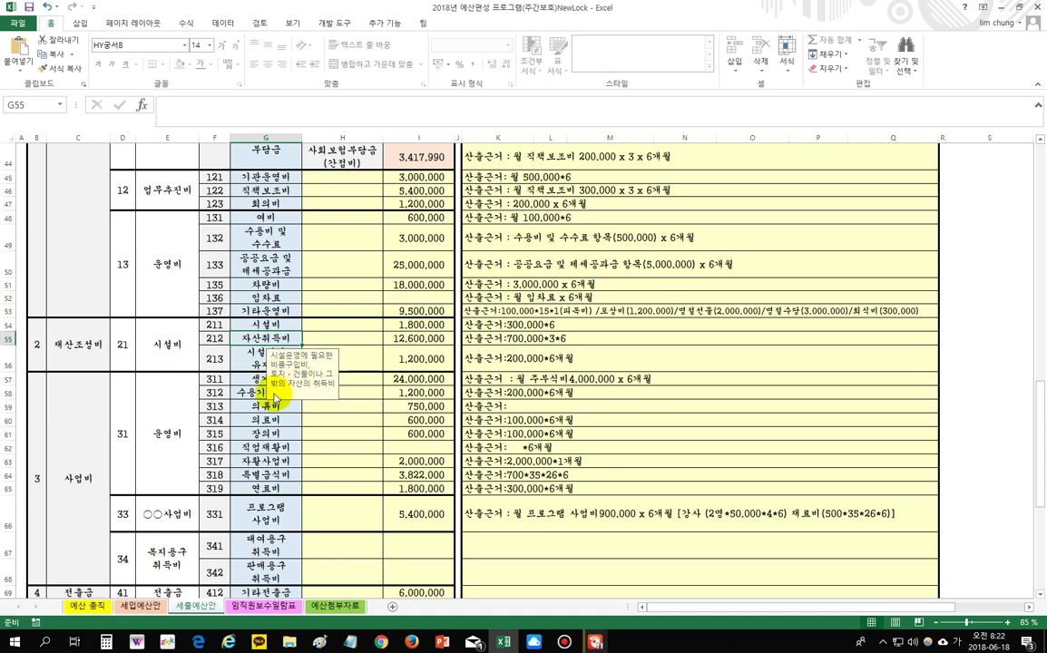
click(398, 391)
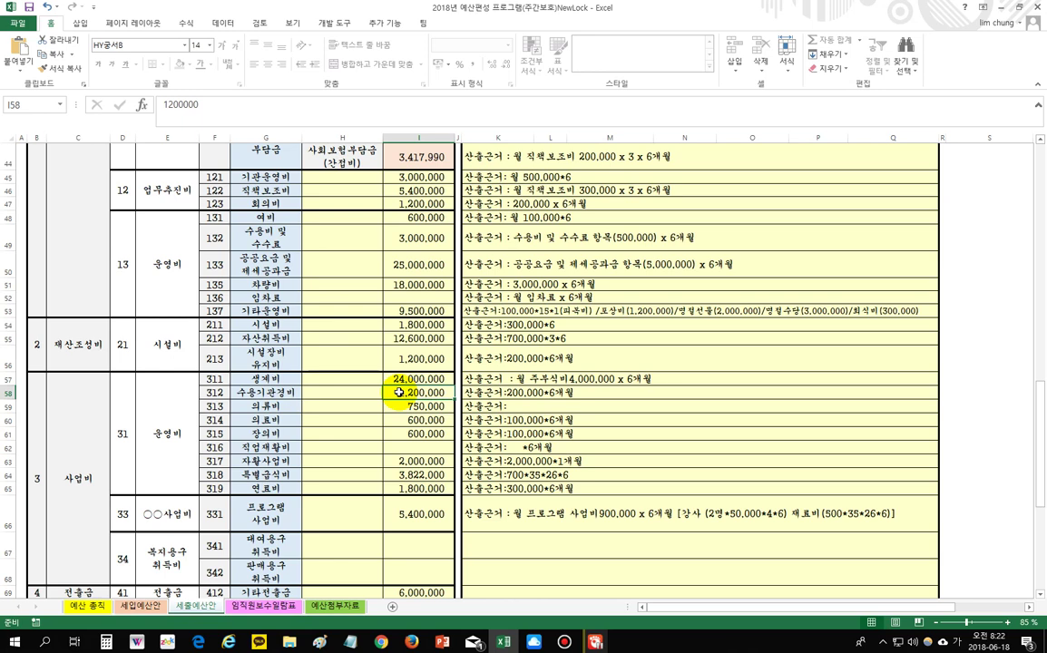
click(263, 340)
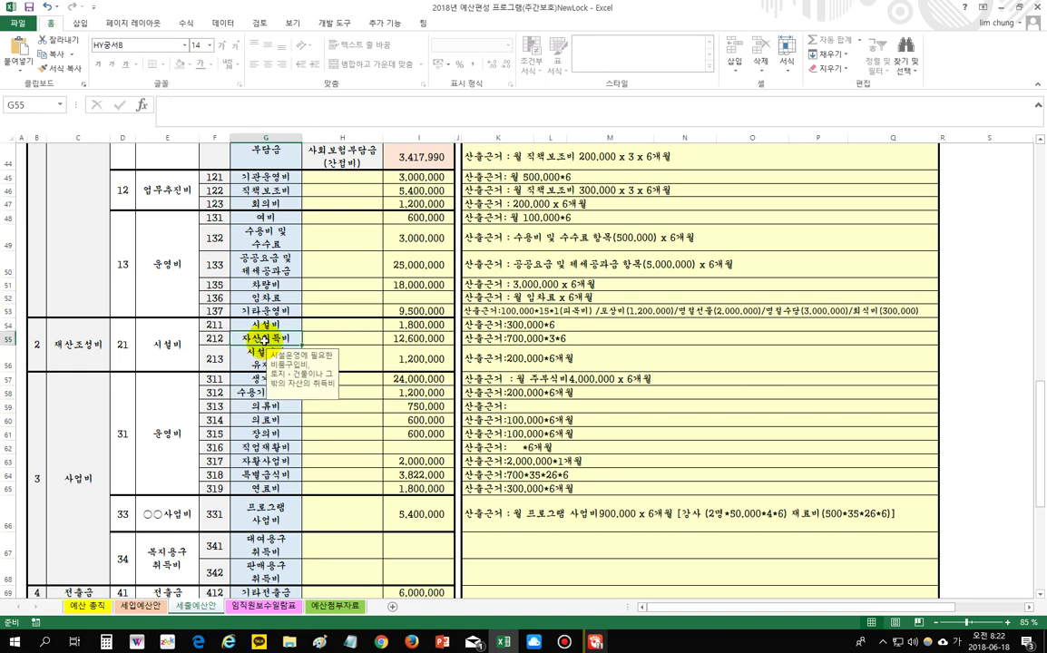
click(253, 362)
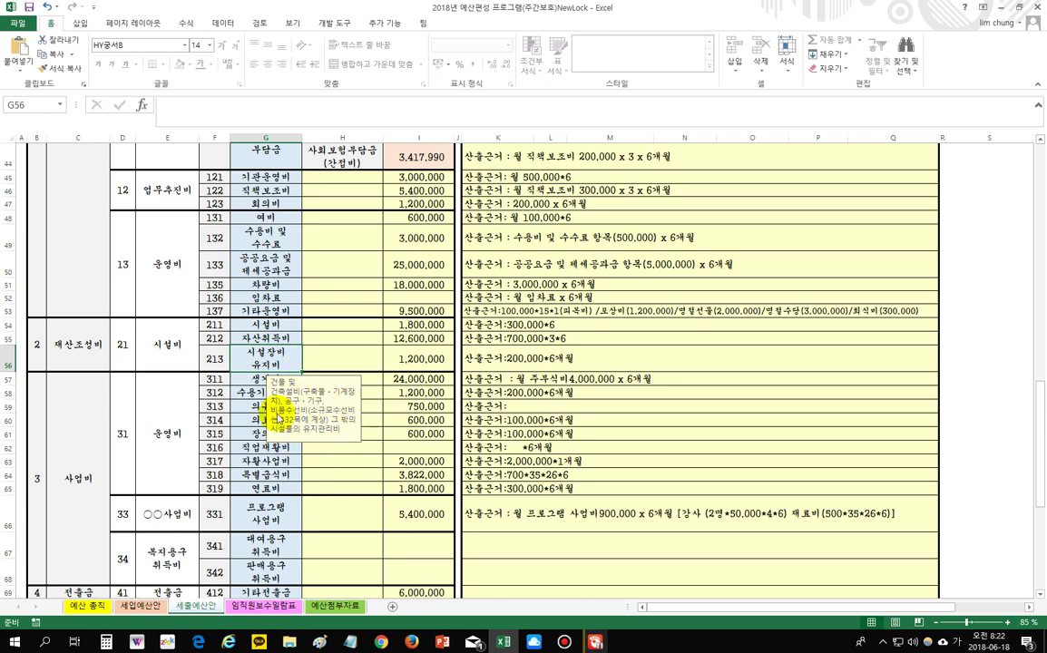
click(413, 358)
click(476, 358)
Step: Read the 생계비 note under 사업비 and compare its 산출근거 with the budget amount in row 57
click(272, 378)
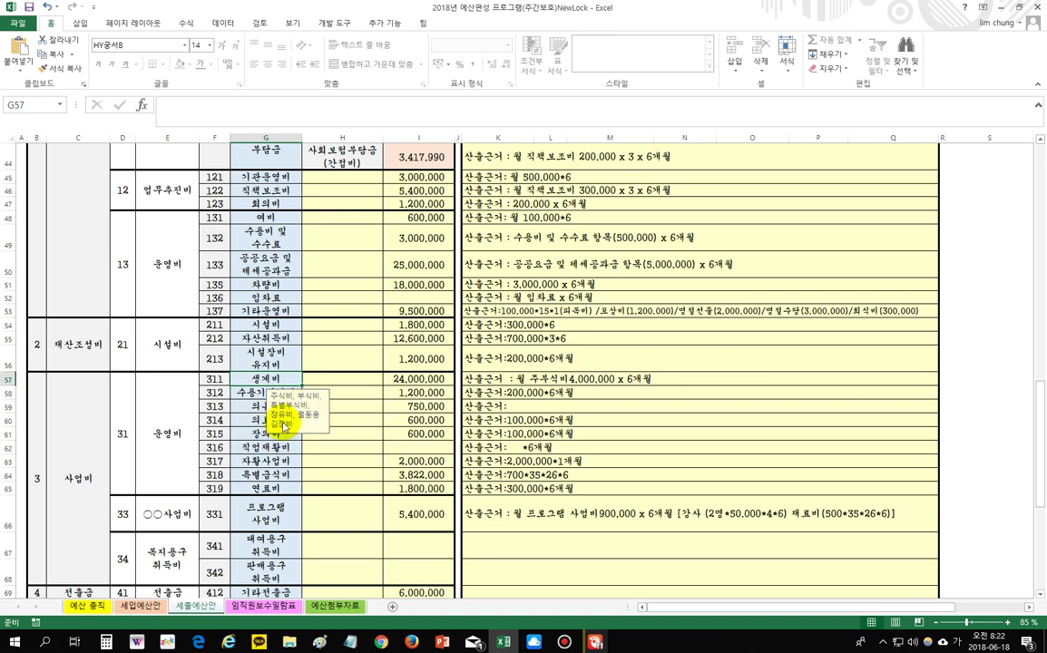
click(417, 378)
click(502, 380)
click(417, 378)
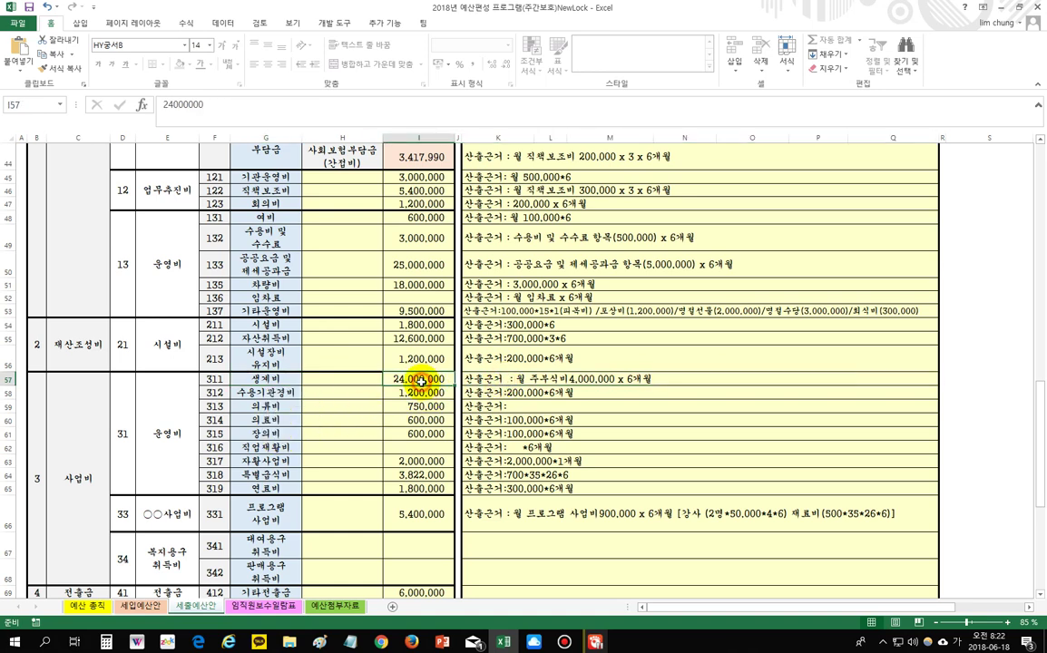
click(504, 379)
click(417, 380)
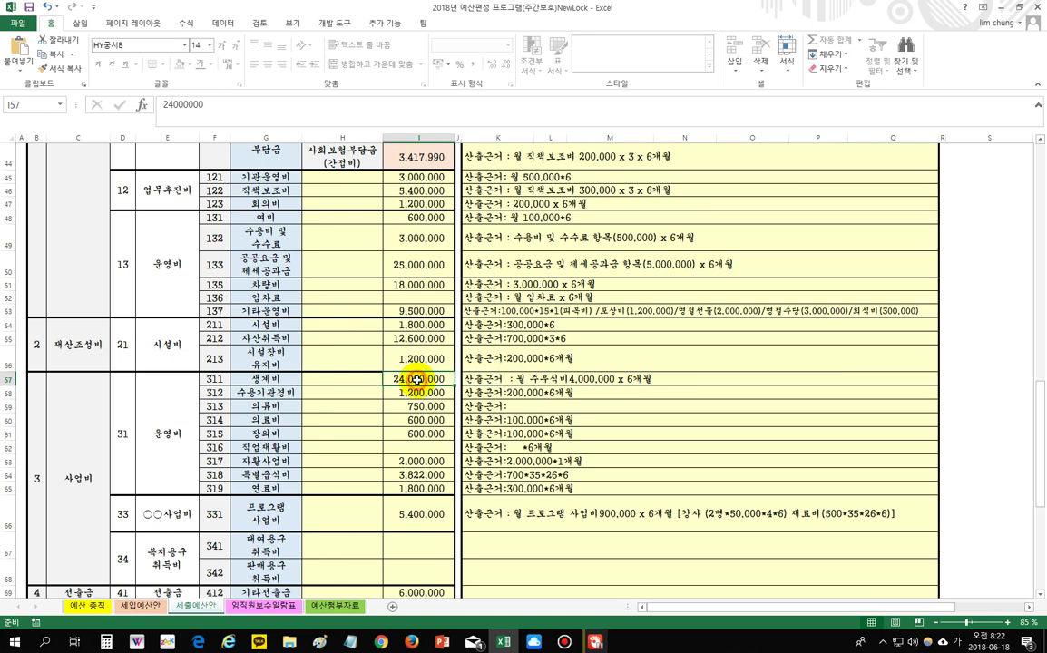
click(526, 379)
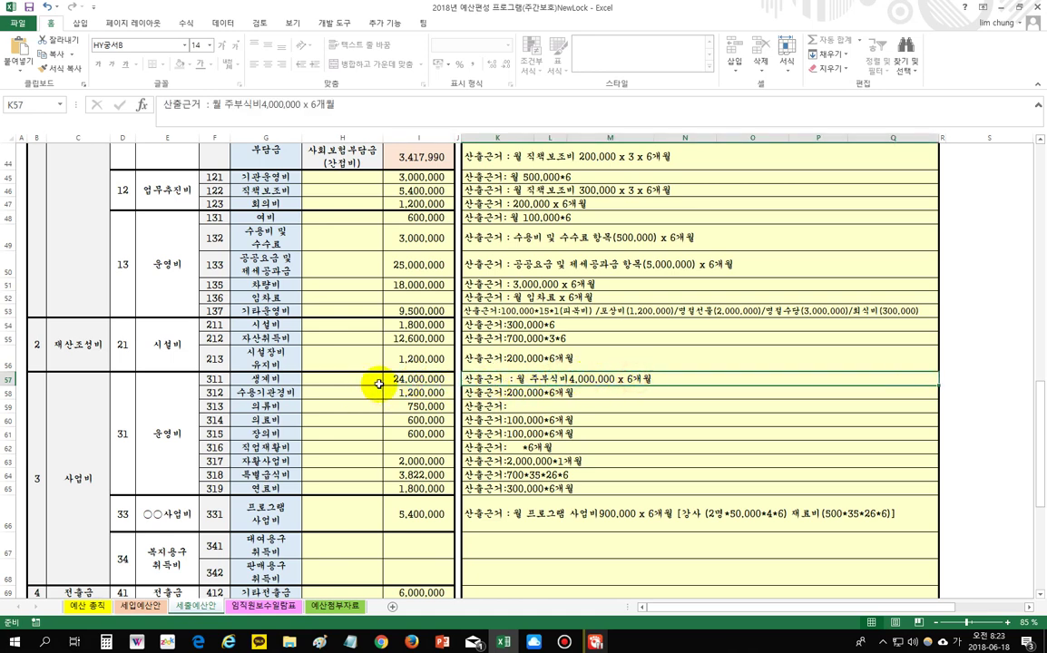
Step: Read the notes on 수용기관경비 and 의류비 and check their 산출근거 in rows 58 and 59
click(268, 393)
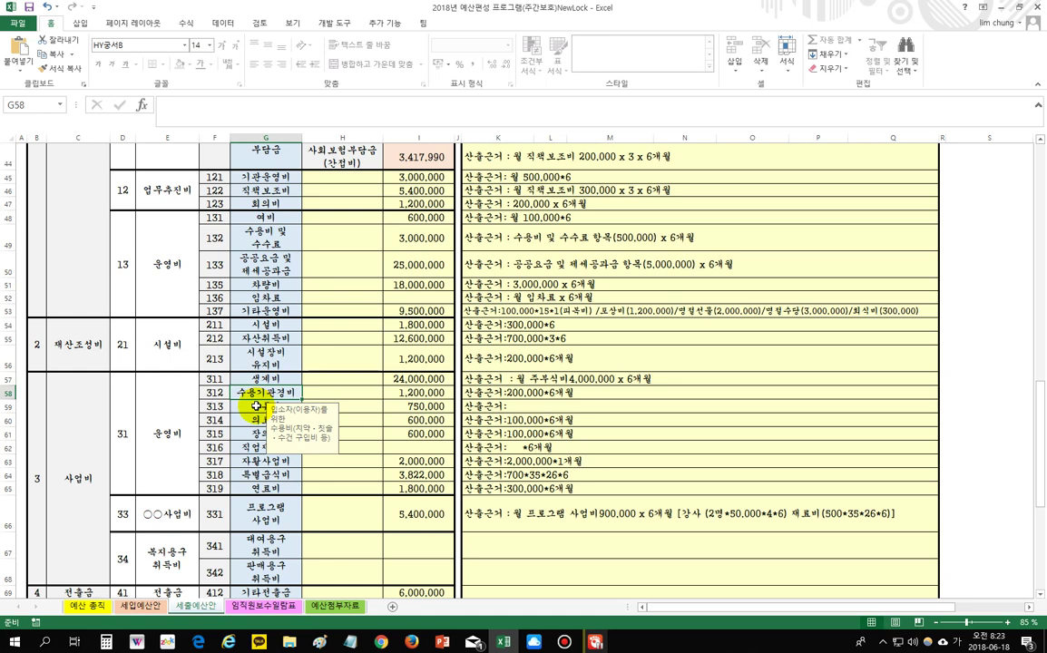
click(514, 390)
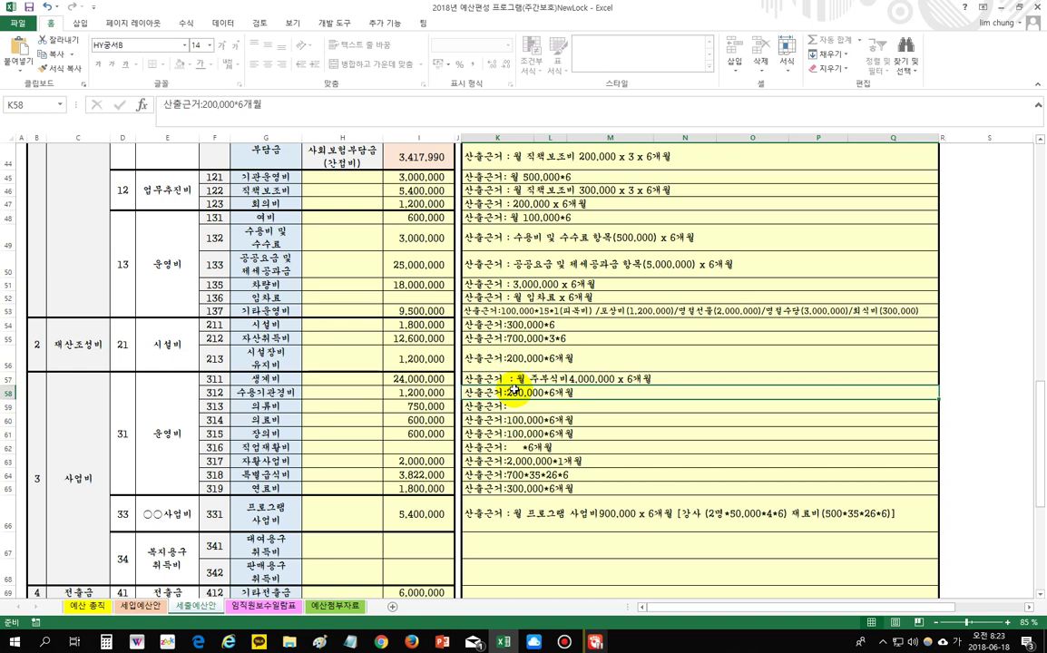
click(286, 407)
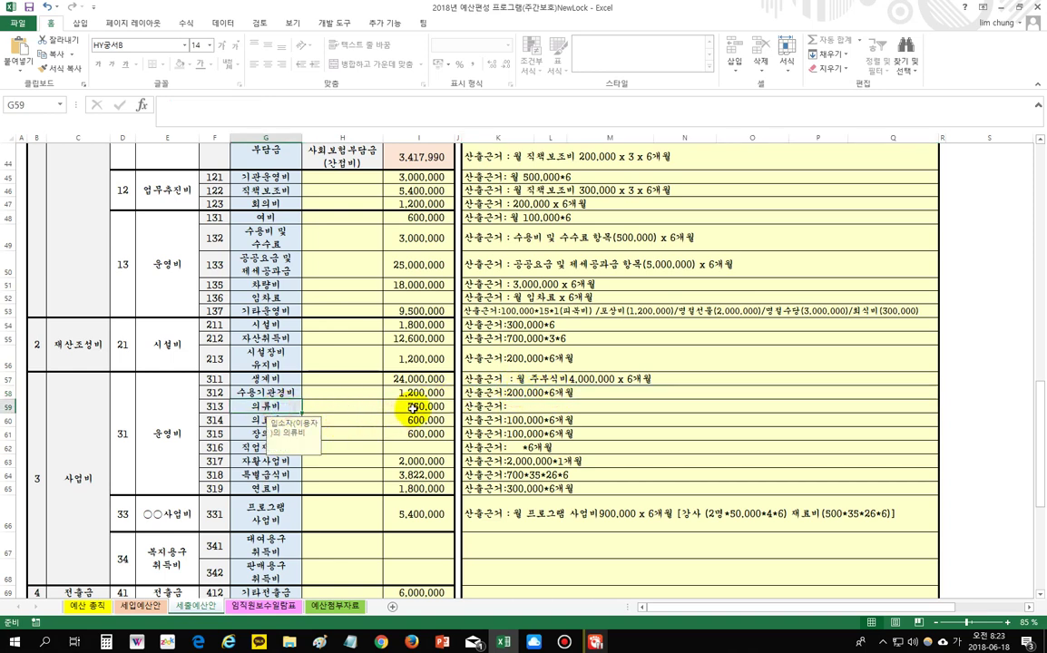
click(413, 407)
click(594, 401)
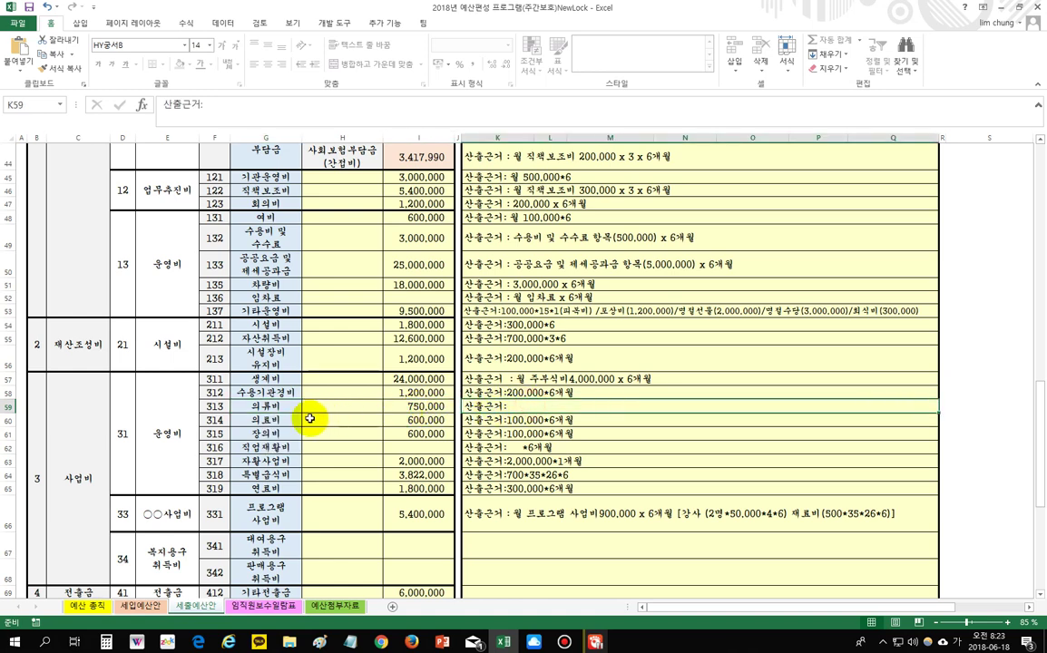
Step: Read the notes on 의료비 and 장의비 and compare their 산출근거 with the amounts in rows 60 and 61
click(272, 420)
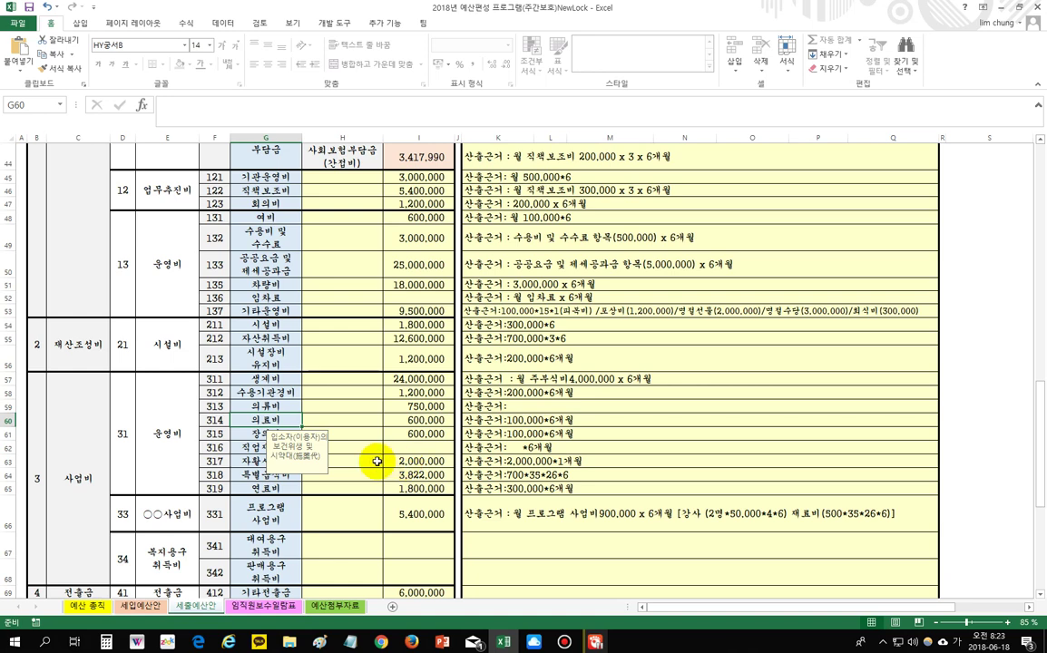
click(501, 420)
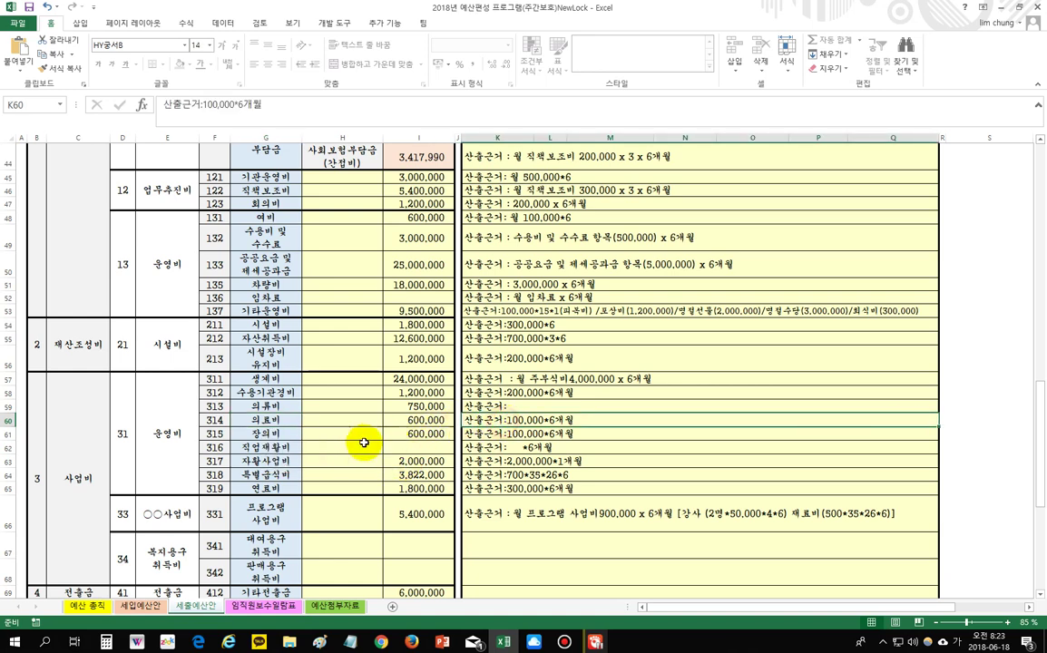
click(269, 432)
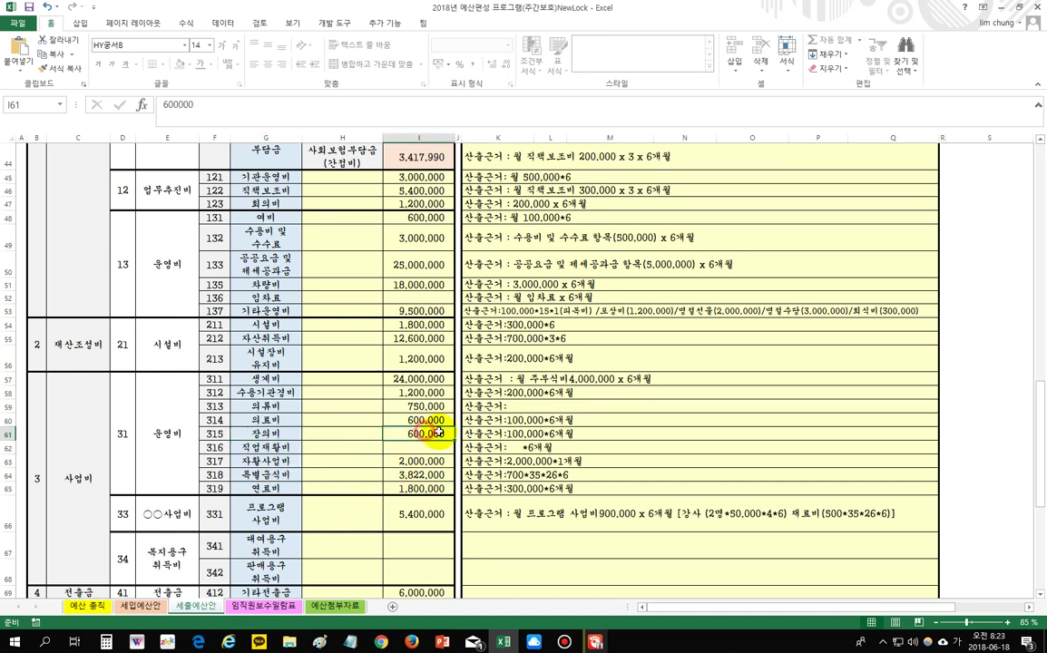
click(499, 433)
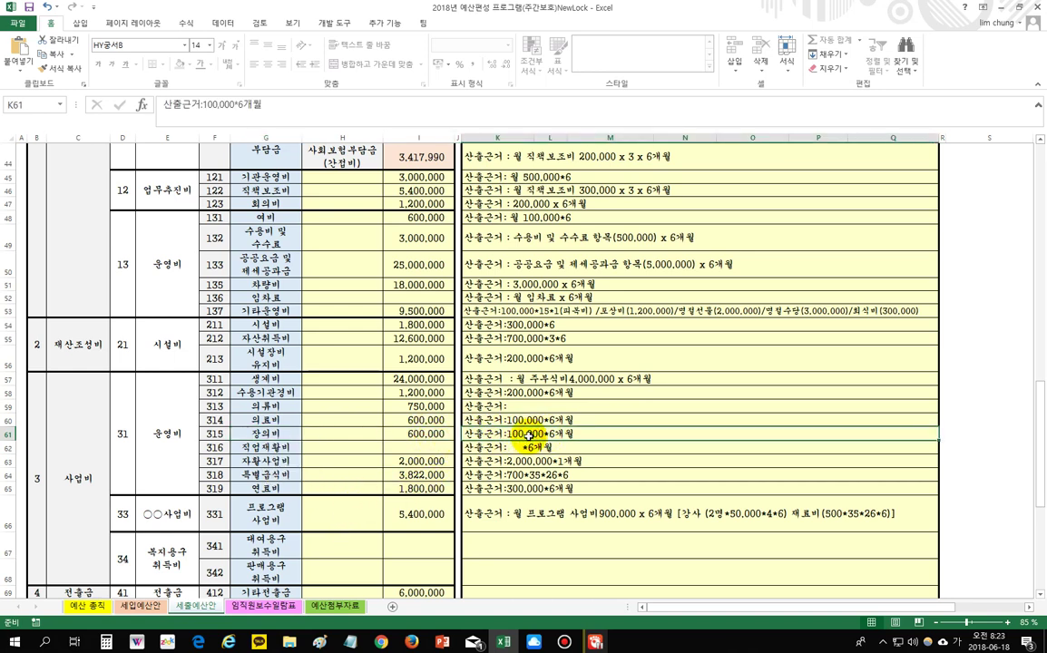
Step: Read the notes on 직업재활비 and 자활사업비 and check the 직업재활비 amount cell in row 62
click(272, 447)
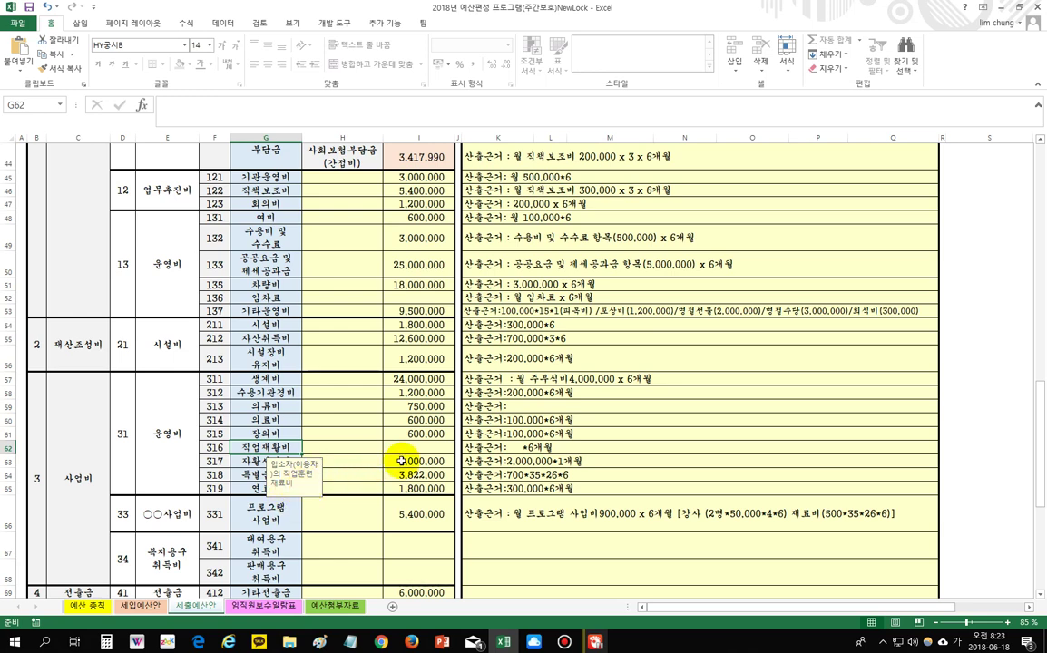
click(379, 419)
click(406, 448)
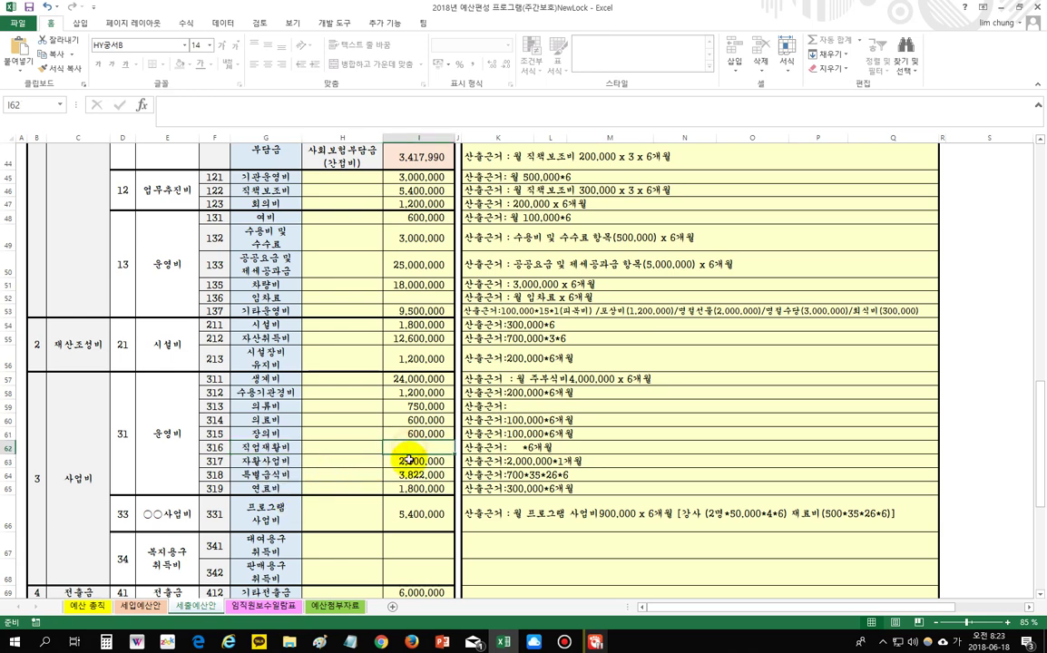
click(277, 461)
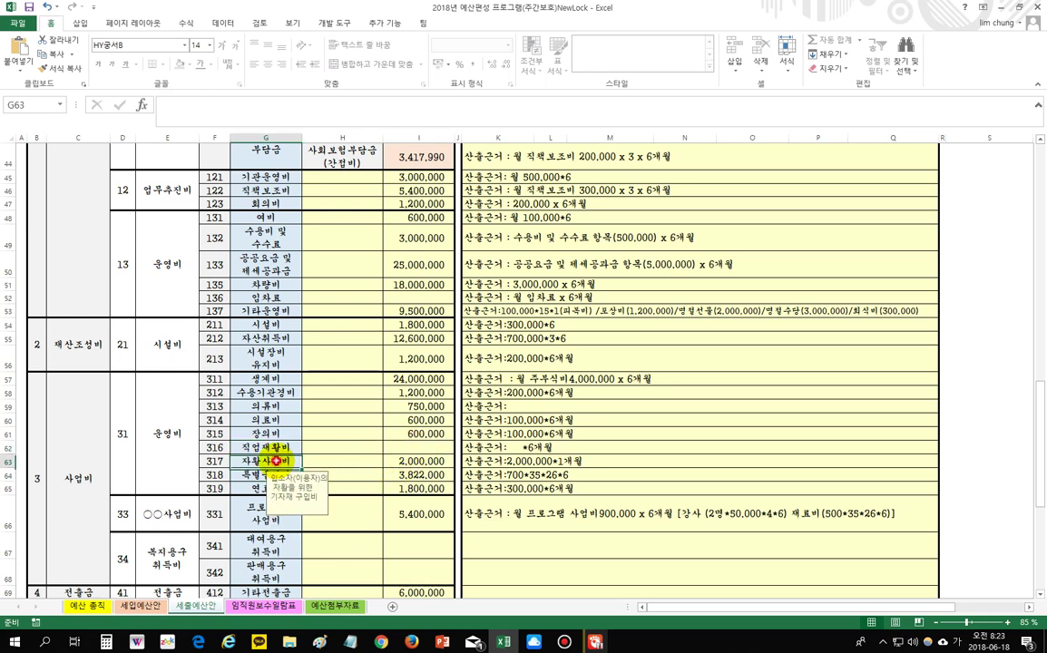
click(348, 477)
Step: Read the notes on 특별급식비 and 연료비, and compare the 특별급식비 amount with its 산출근거 in row 64
click(264, 477)
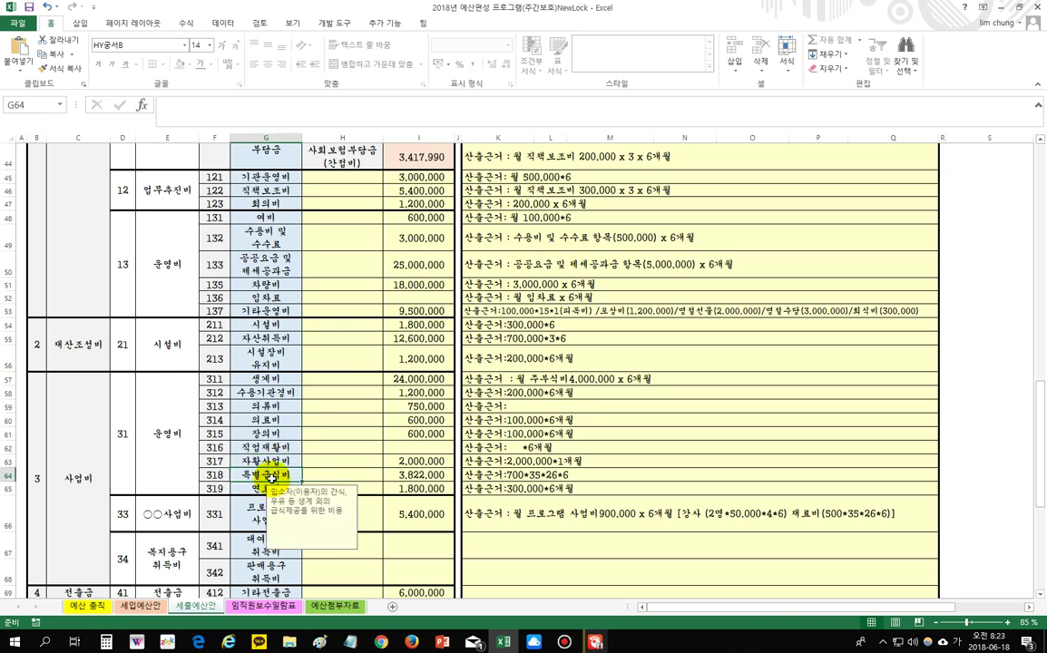
click(419, 475)
click(472, 475)
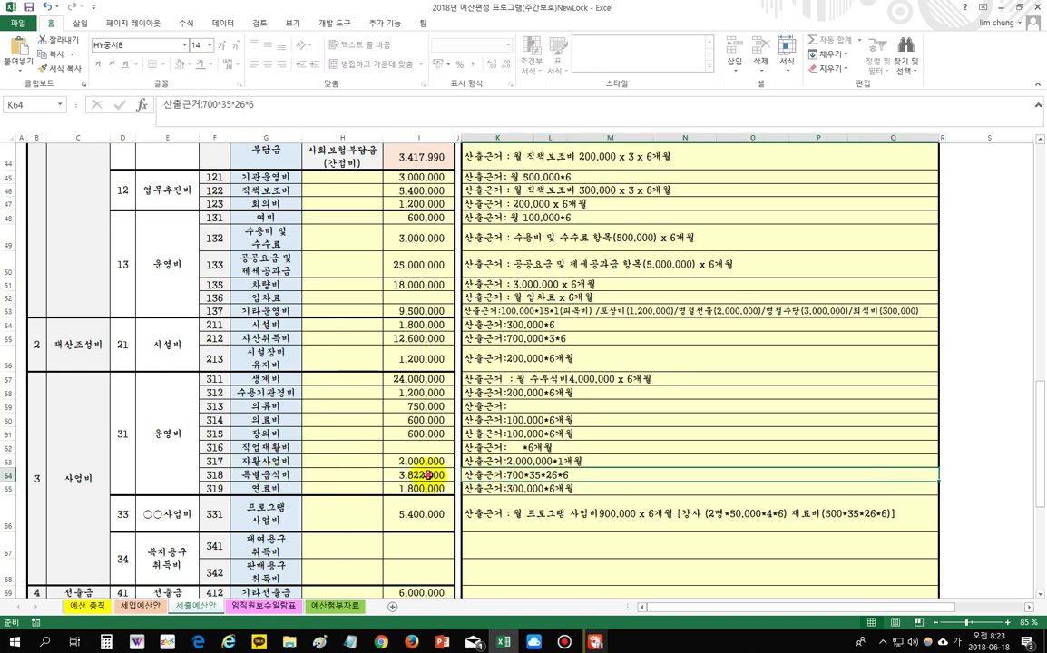
click(272, 476)
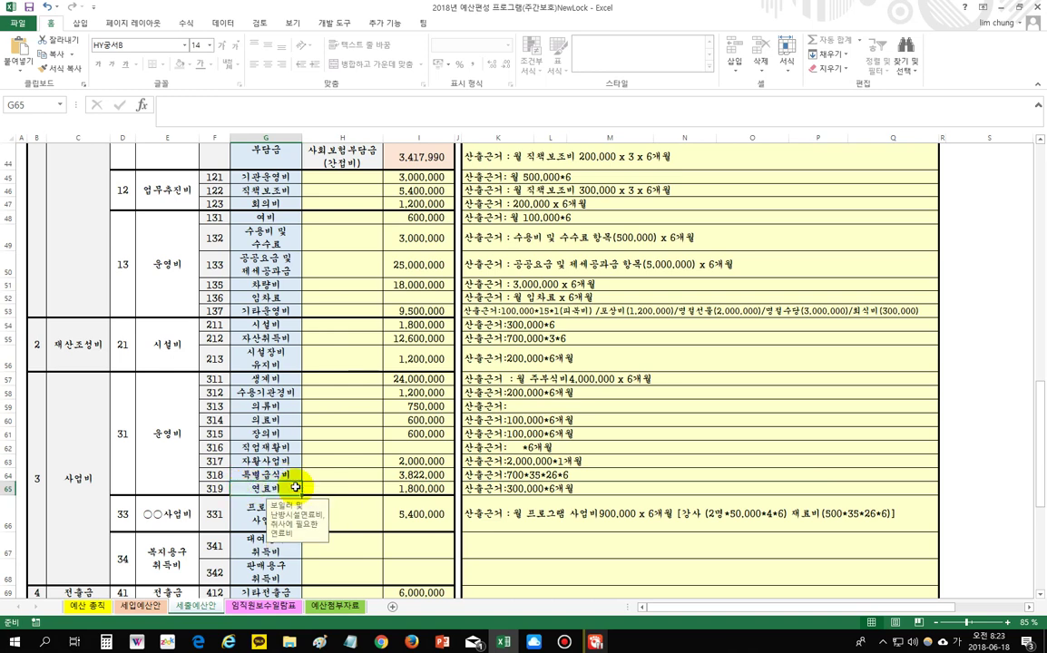
click(392, 487)
click(263, 488)
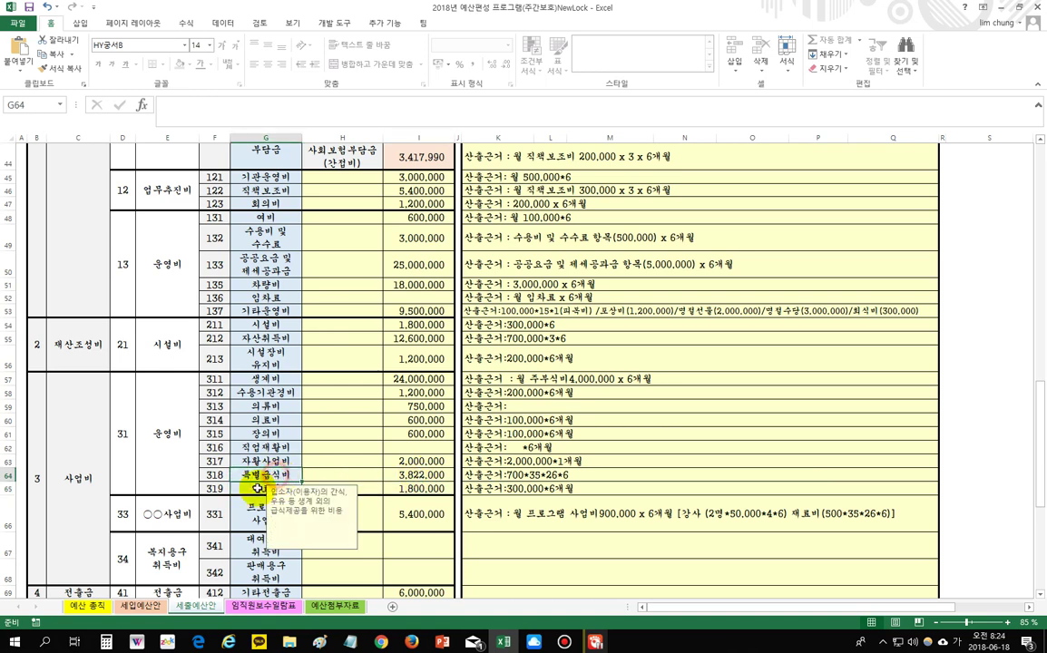
Step: Read the notes on 프로그램사업비, 대여용구취득비 and 판매용구취득비, and check the two 복지용구취득비 amount cells in rows 67 and 68
click(267, 515)
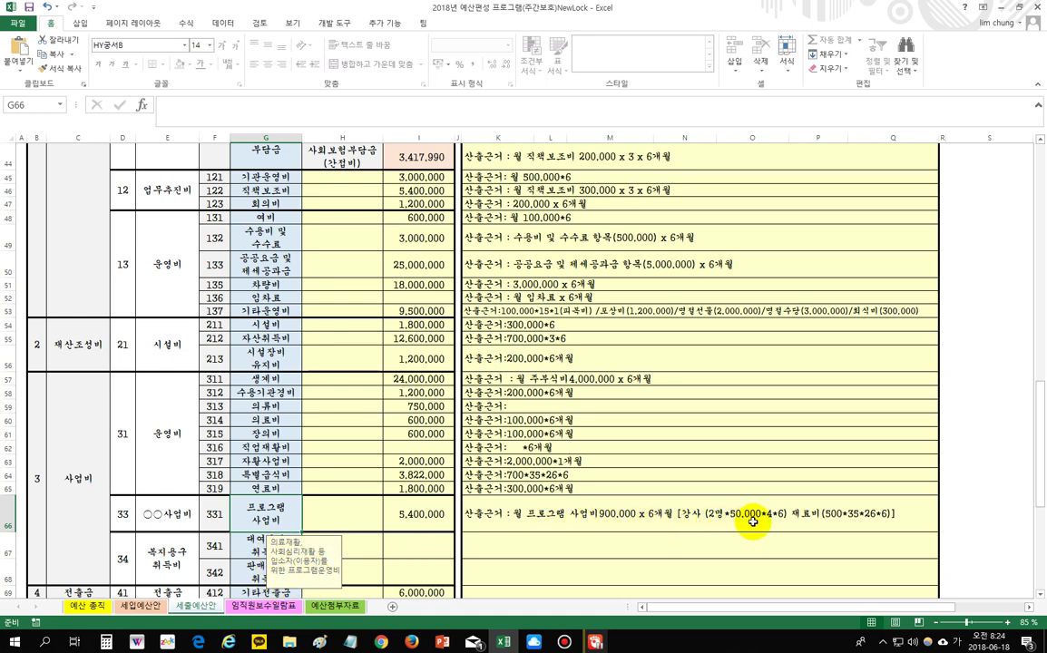
click(399, 541)
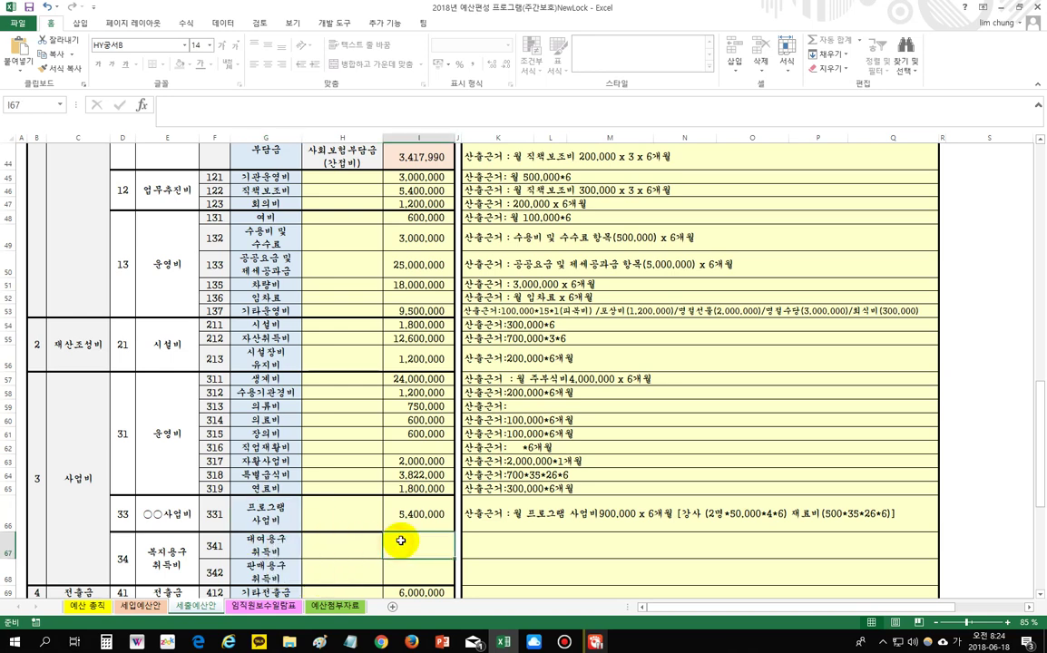
scroll(402, 539, down, 2)
click(254, 437)
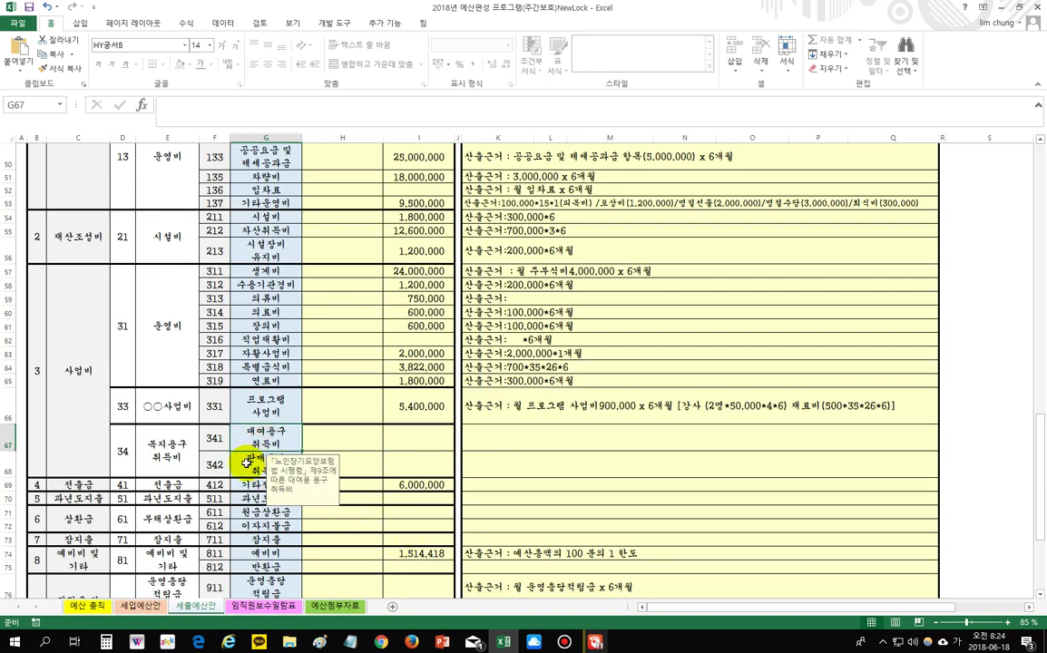
click(246, 463)
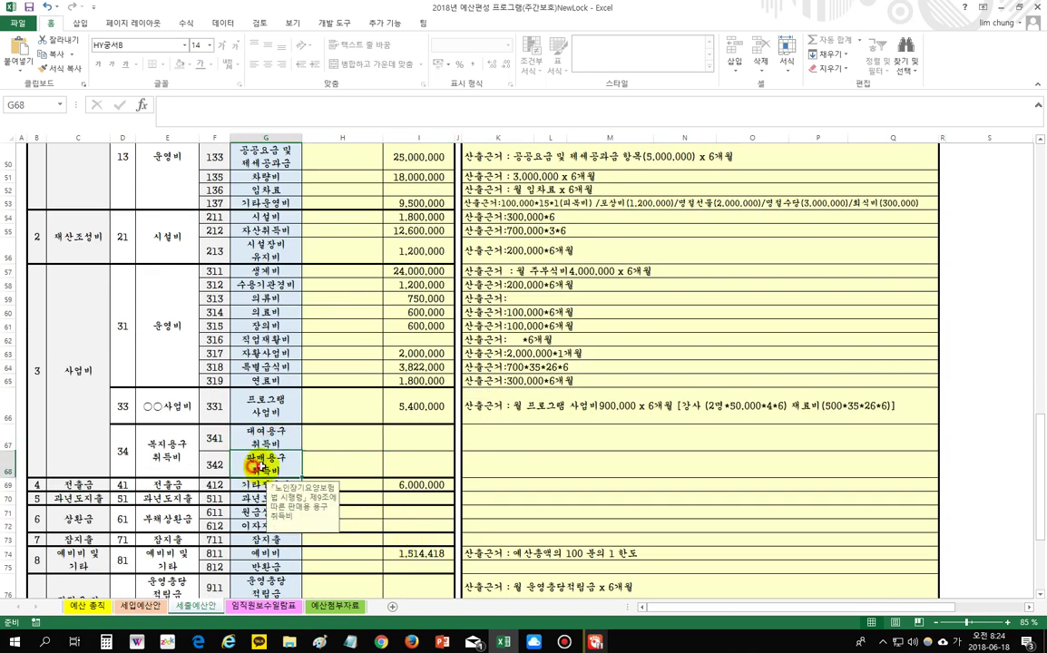
click(362, 436)
click(408, 466)
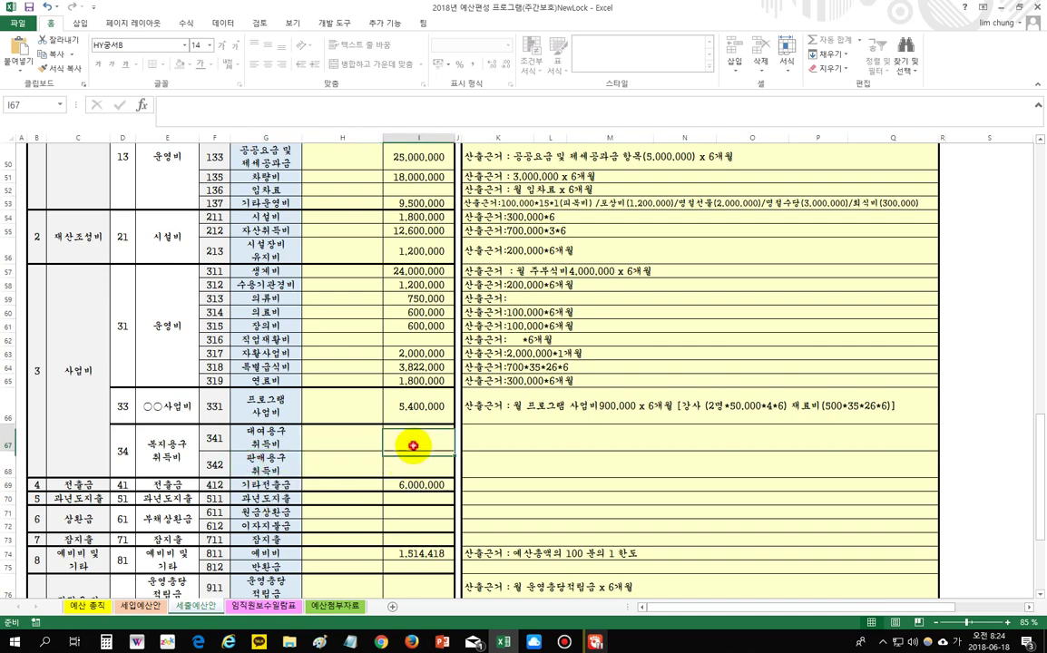
Step: Check the 기타전출금 amount in row 69 and read its note on who may receive transfers
scroll(404, 526, down, 1)
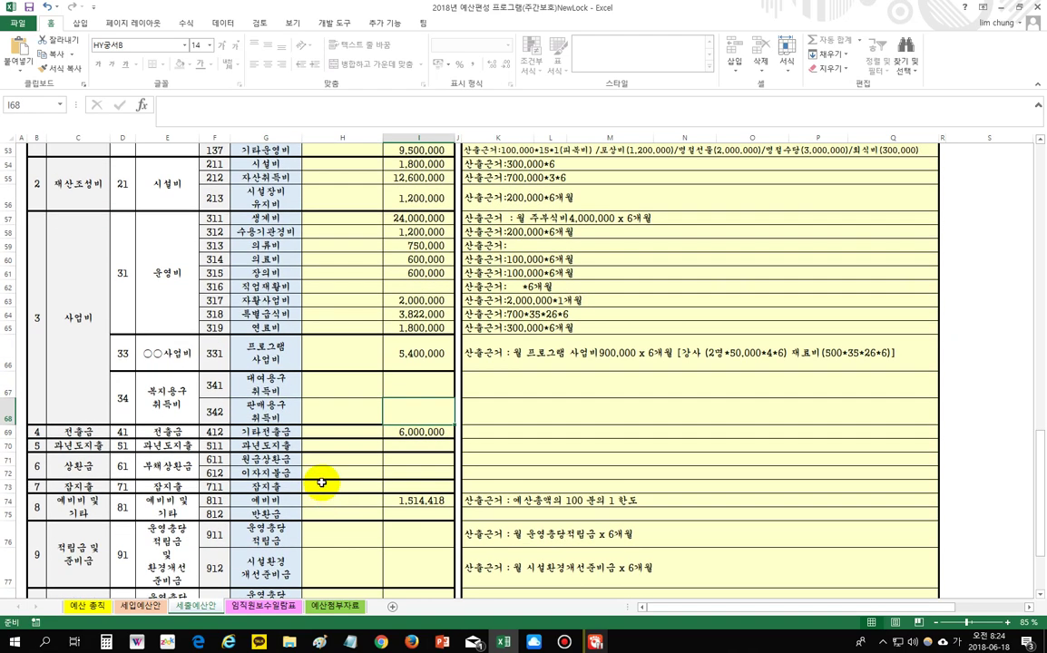
click(389, 432)
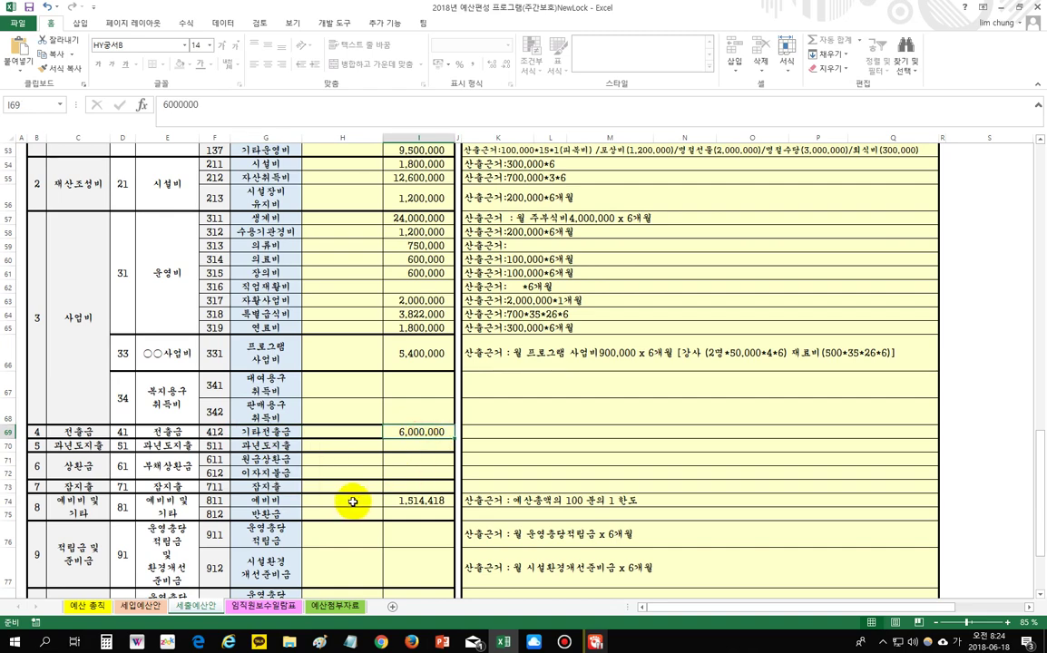
scroll(352, 508, up, 2)
click(272, 539)
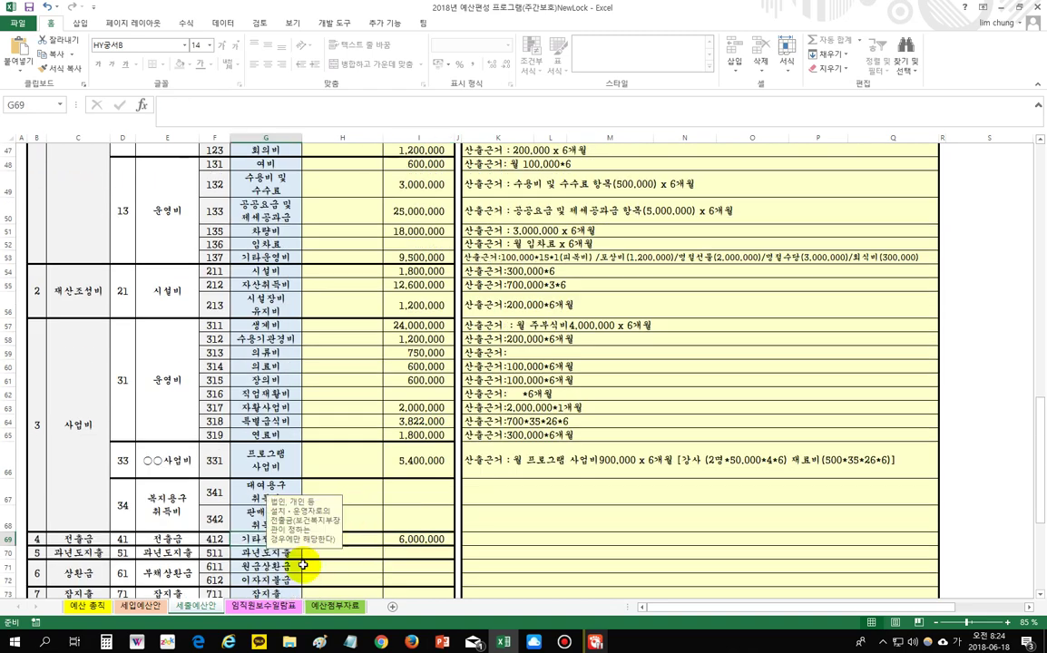
scroll(303, 544, down, 1)
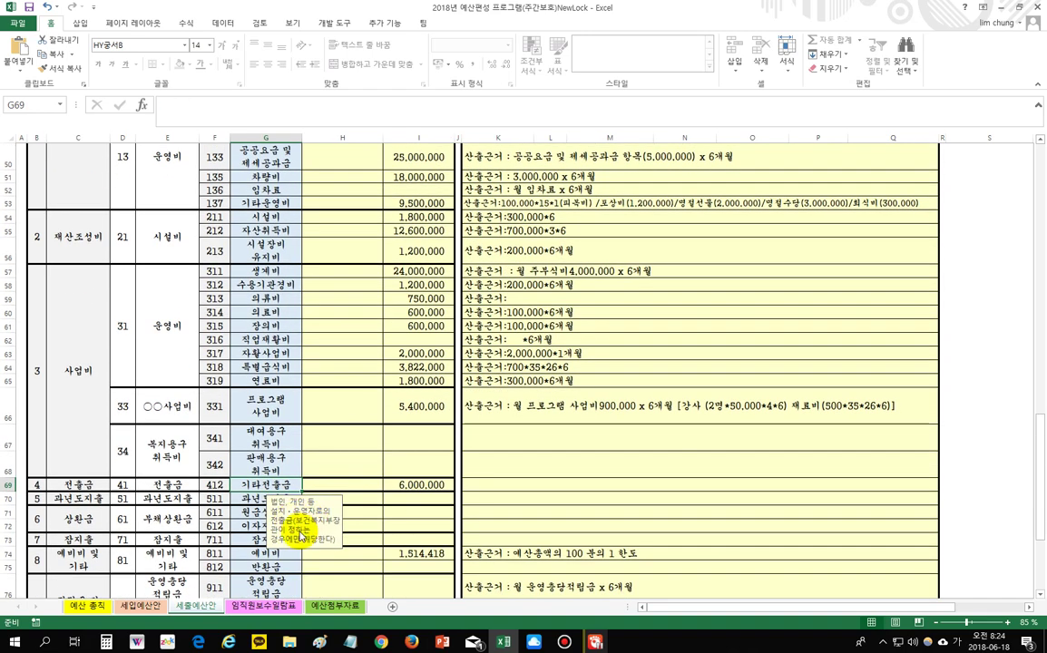
click(392, 521)
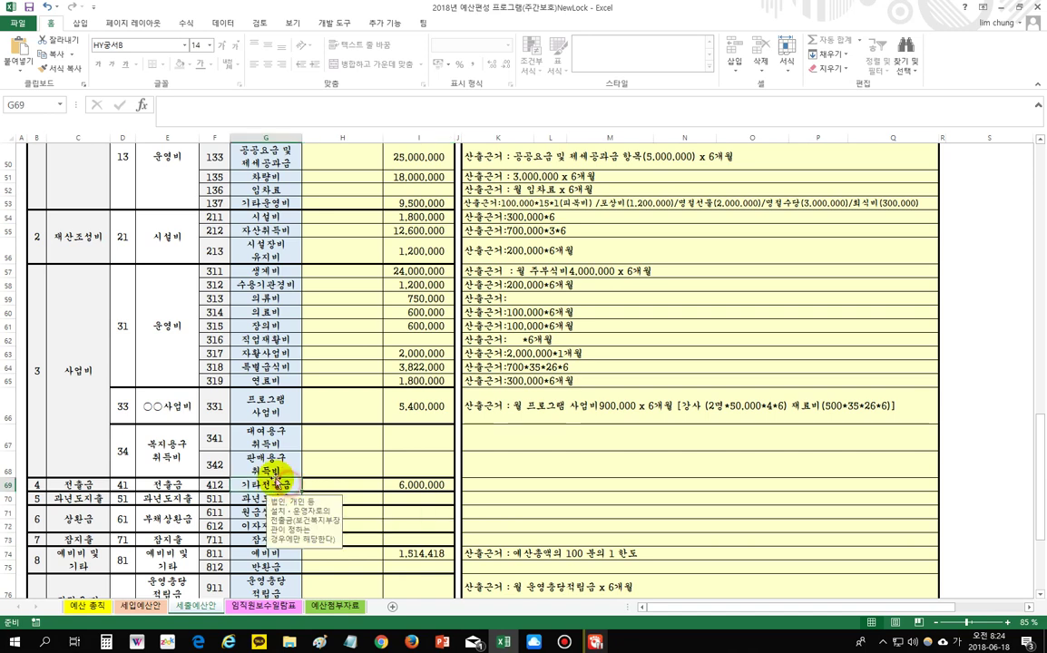
click(272, 487)
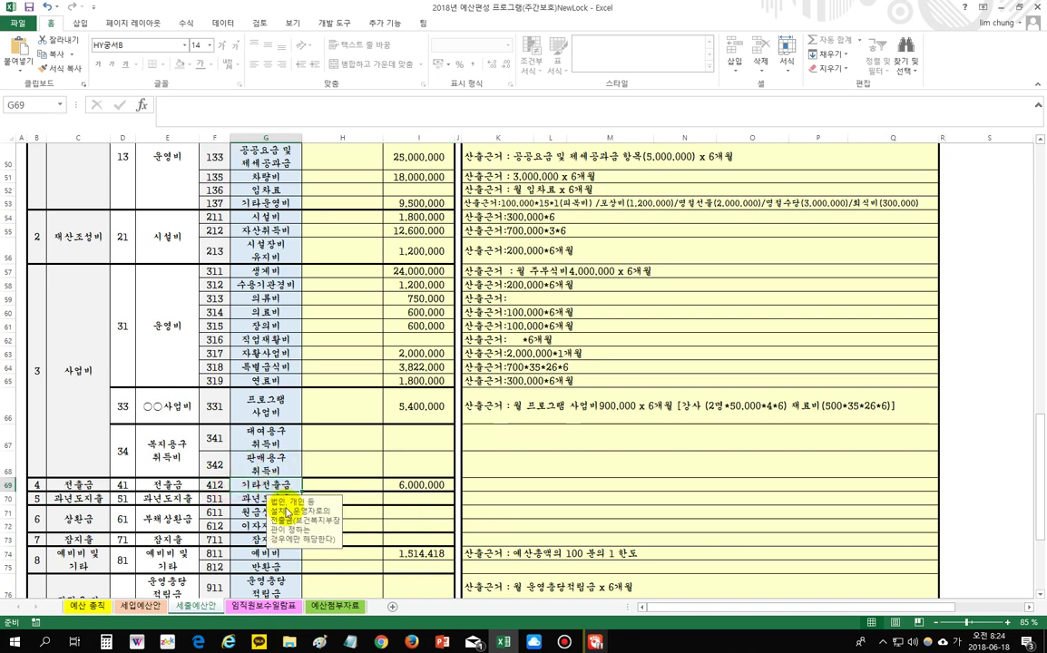
Step: Check the 과년도지출 and 원금상환금 amount cells in rows 70 and 71, and read the note on 이자지불금
click(388, 512)
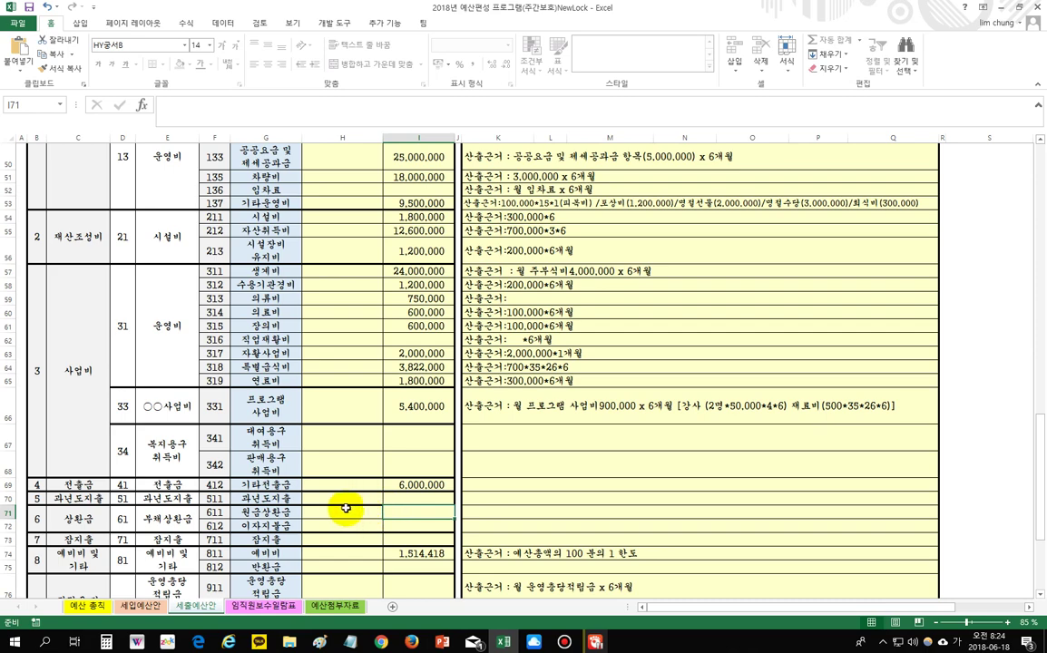
click(415, 500)
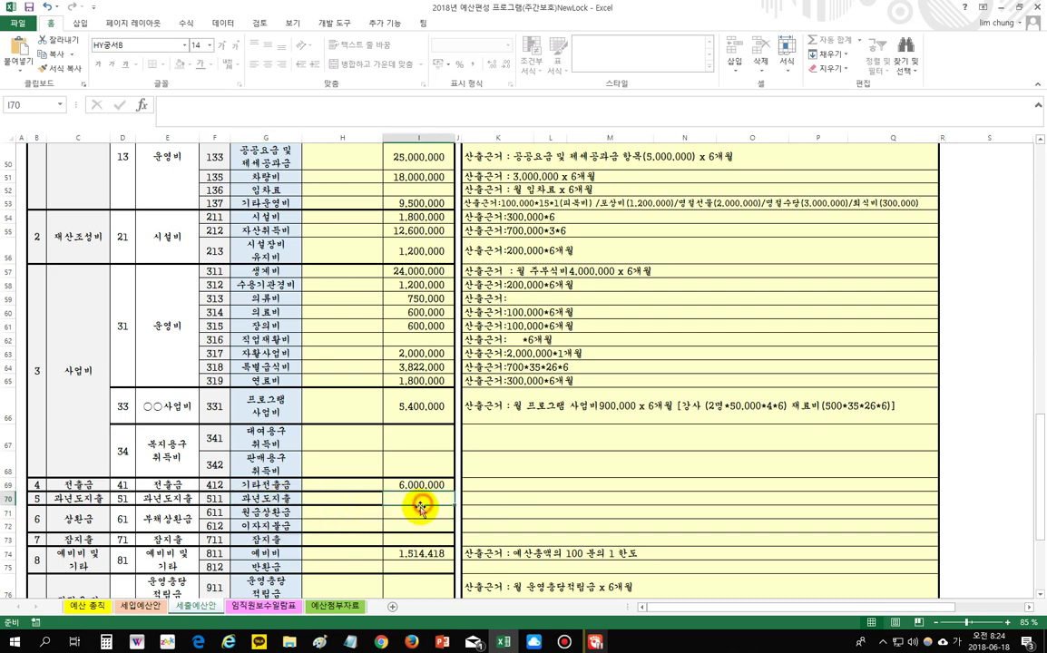
scroll(390, 504, down, 1)
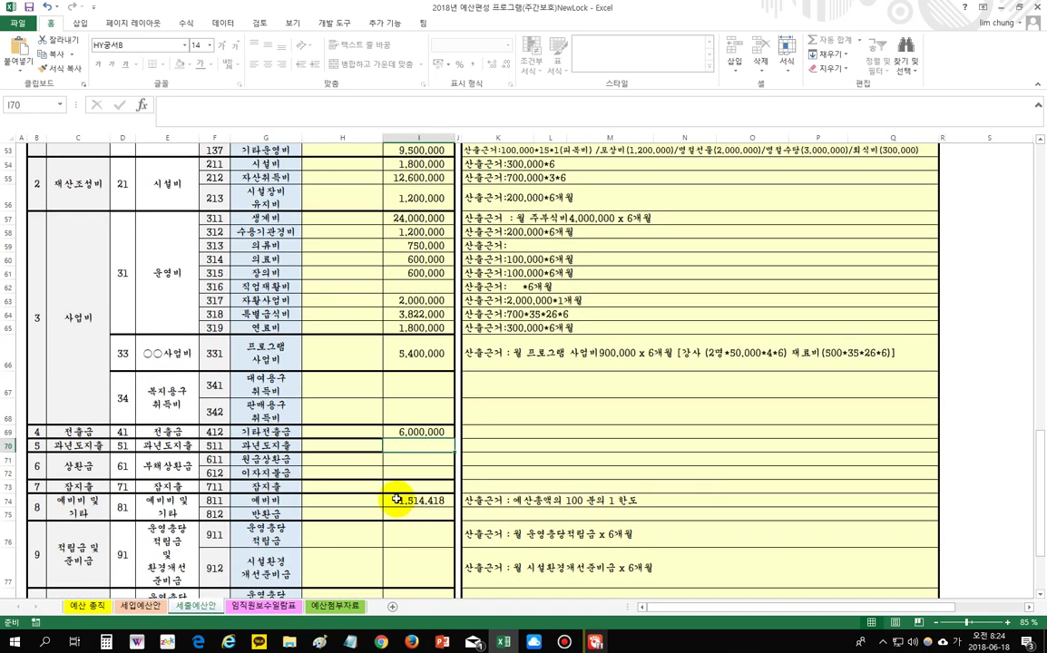
click(273, 473)
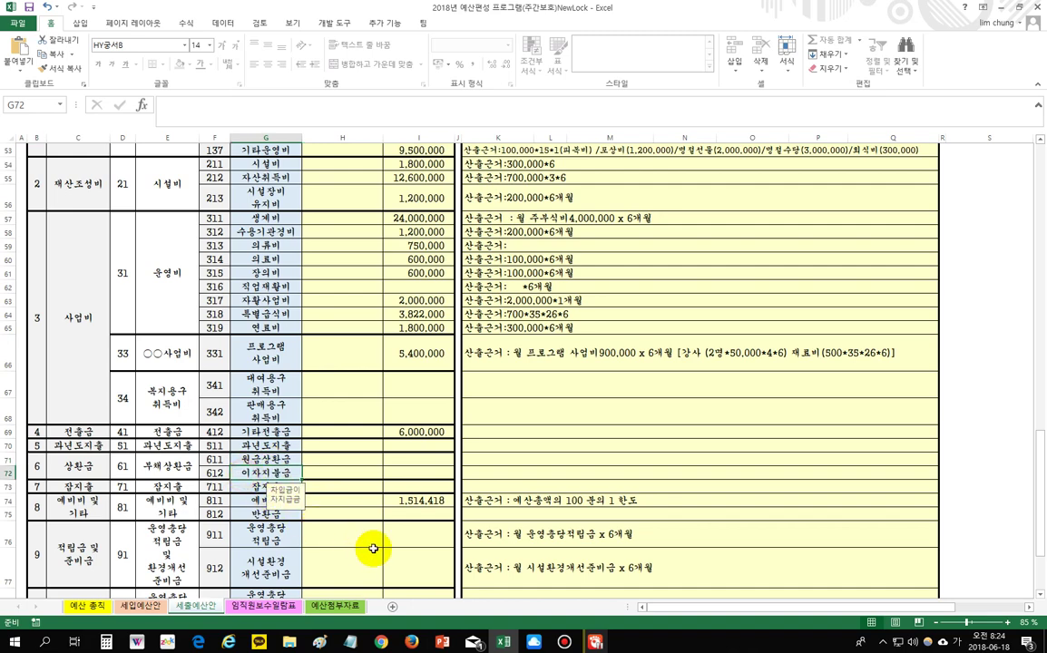
Step: Open the 세입예산안 sheet and read the notes on 금융기관차입금 and 기타차입금 under 차입금
click(141, 605)
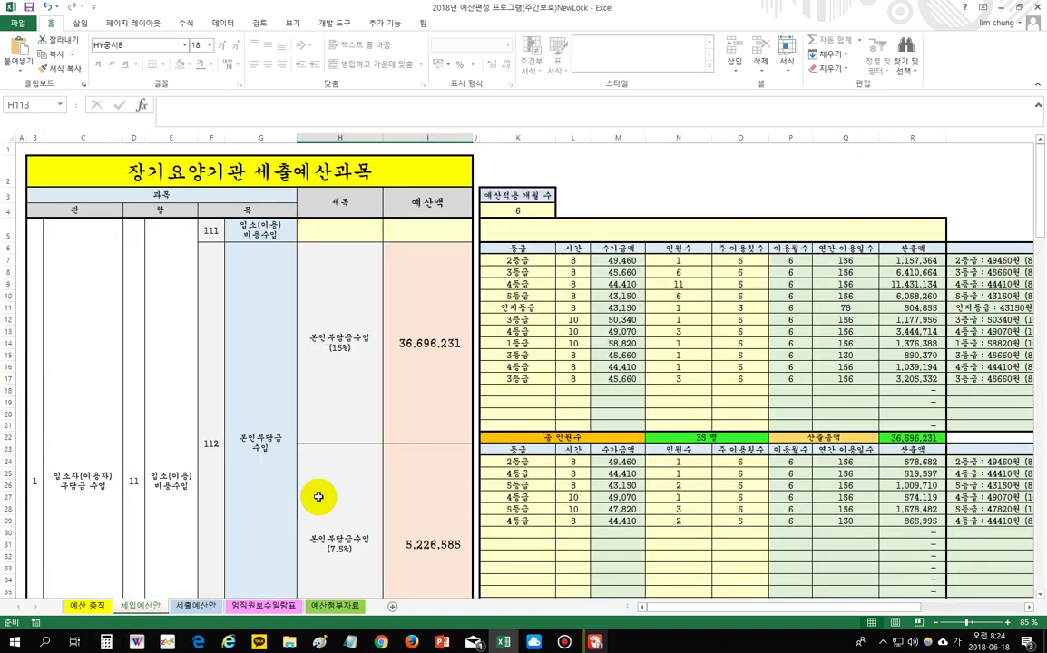
scroll(318, 496, down, 20)
scroll(323, 492, up, 3)
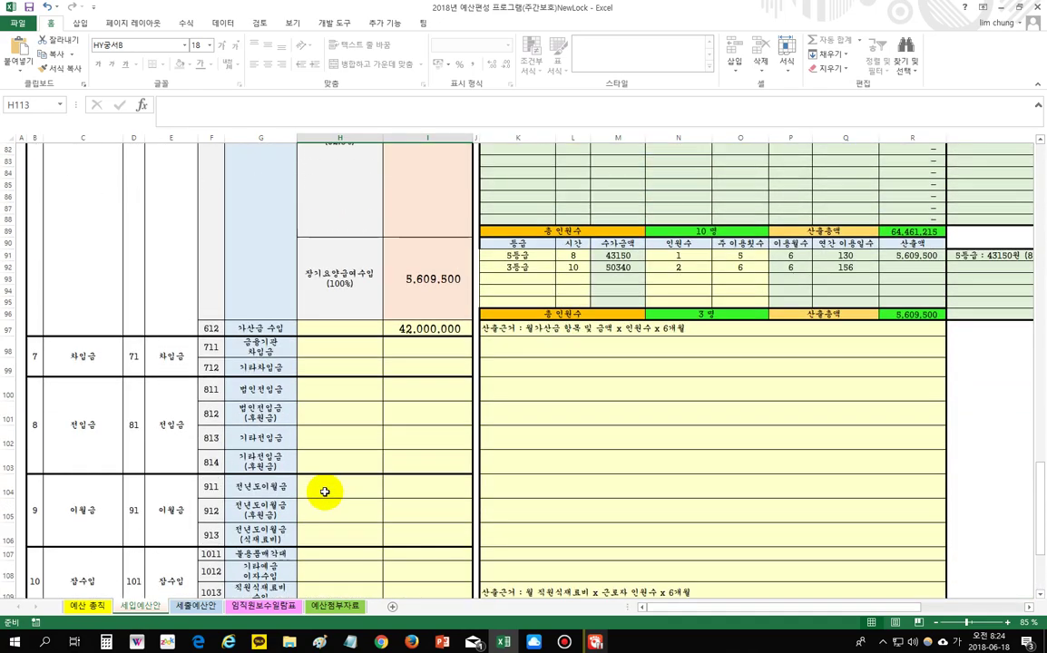
click(263, 366)
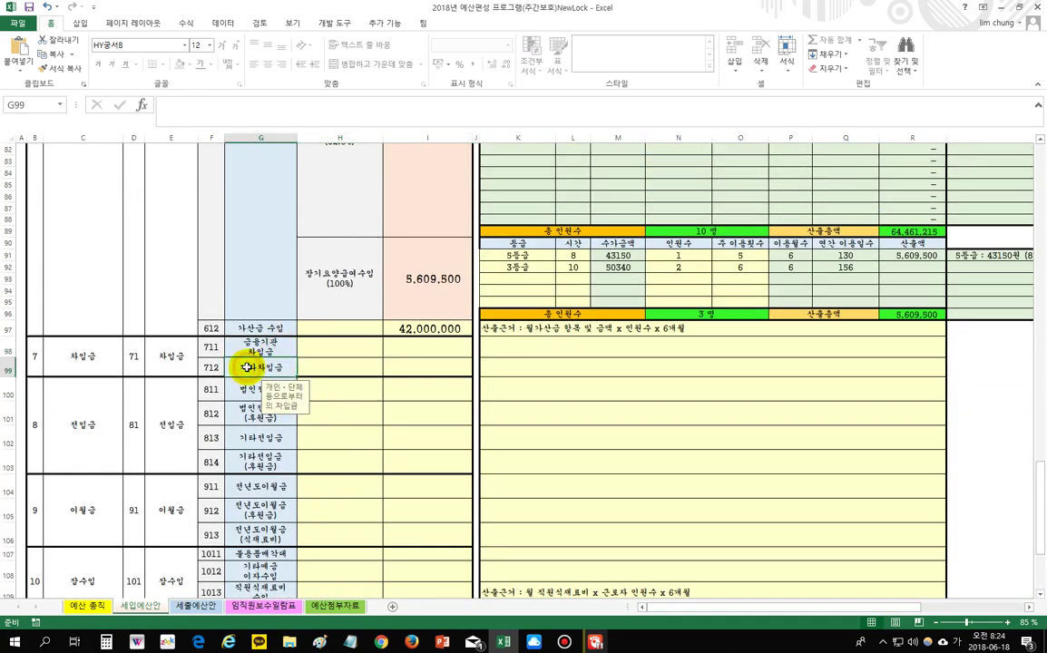
click(238, 351)
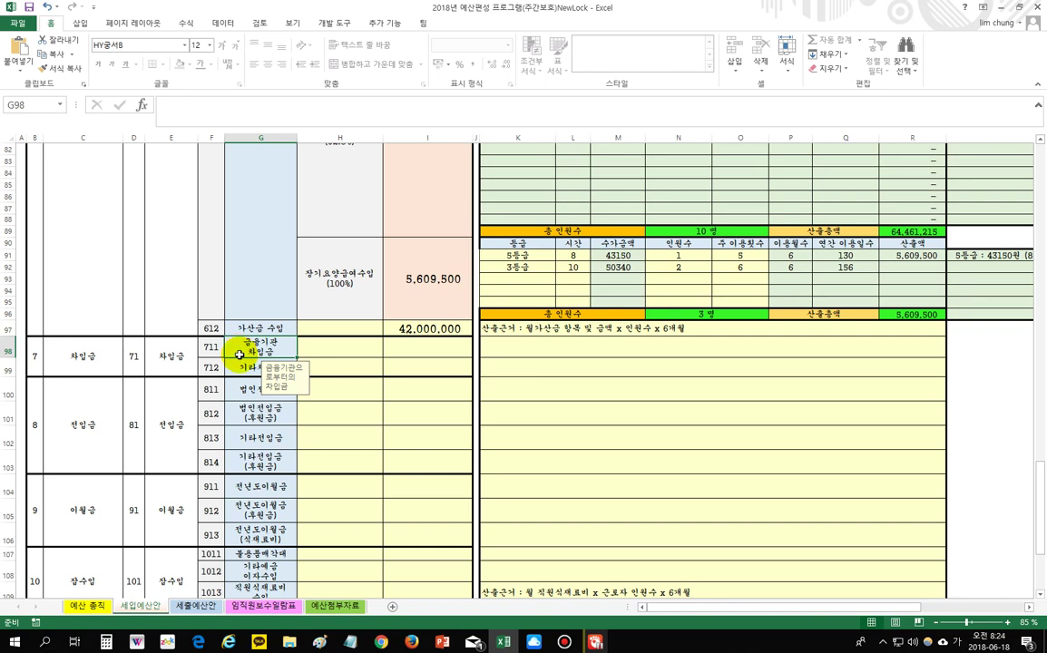
click(243, 369)
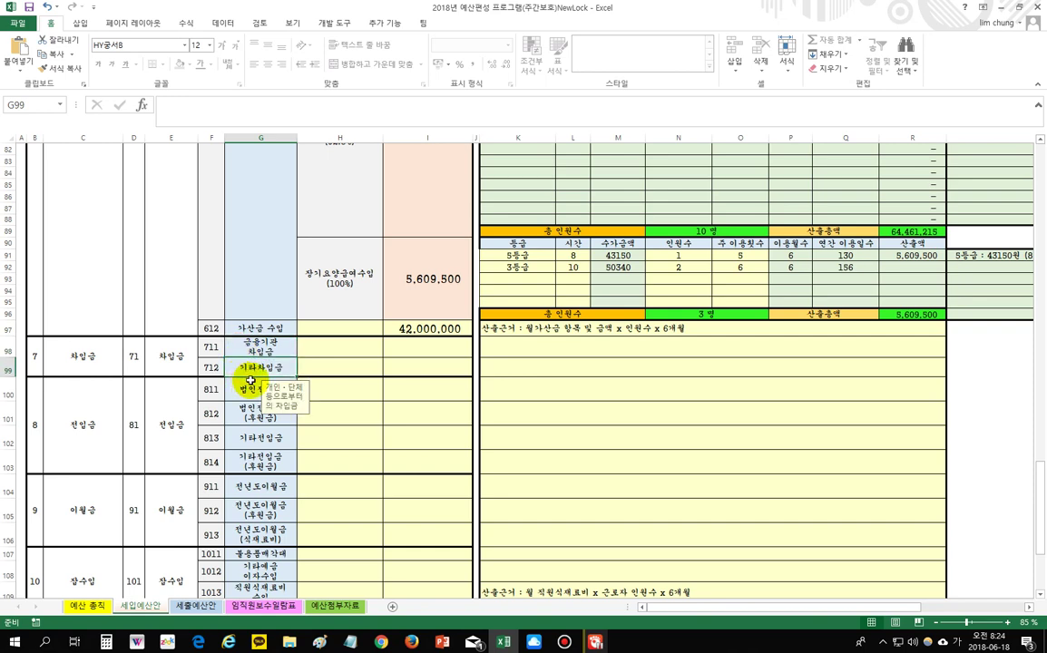
Step: Review the 금융기관차입금 and 기타차입금 items and the 전입금 rows of the income budget
click(358, 433)
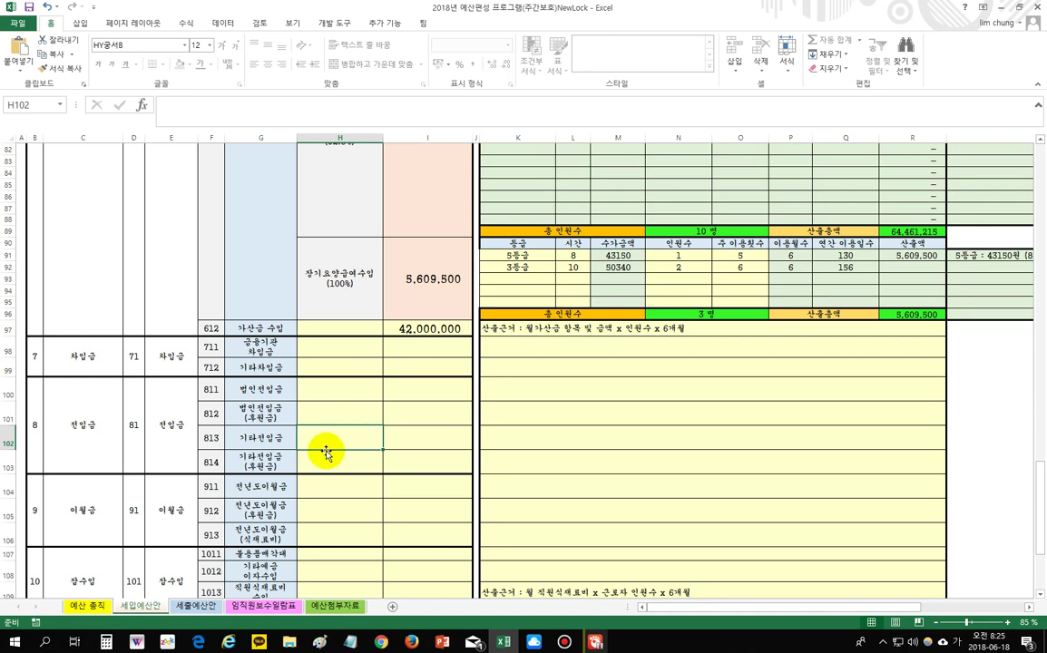
drag(273, 347, 281, 367)
click(355, 392)
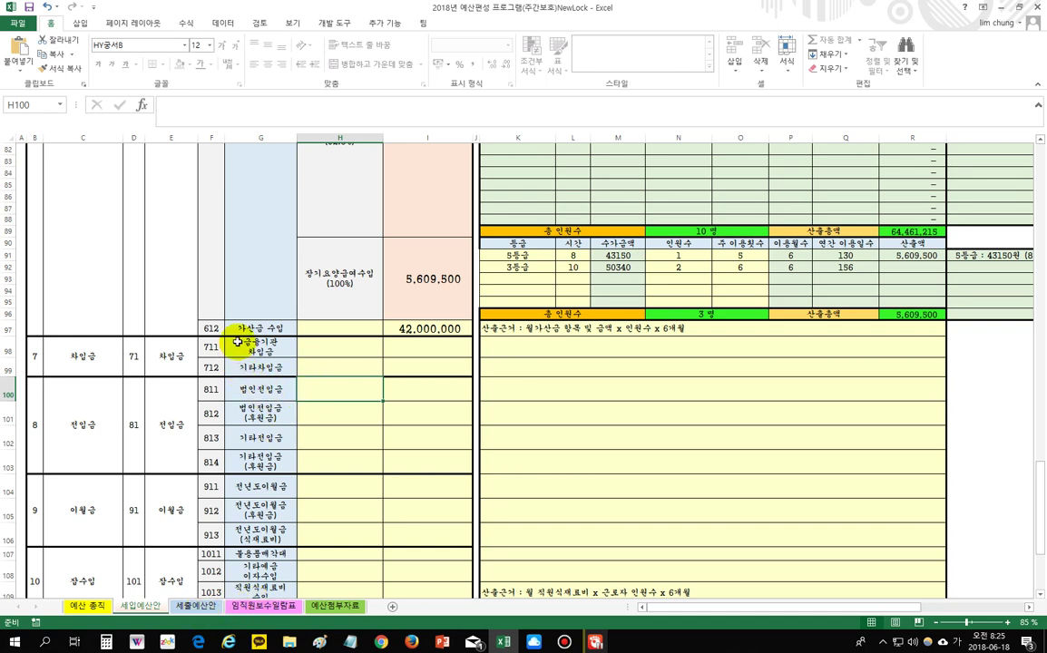
Step: Return to the 세출예산안 sheet and check the 원금상환금 and 이자지불금 items along with the 이자지불금 amount cell
key(ctrl+Page_Down)
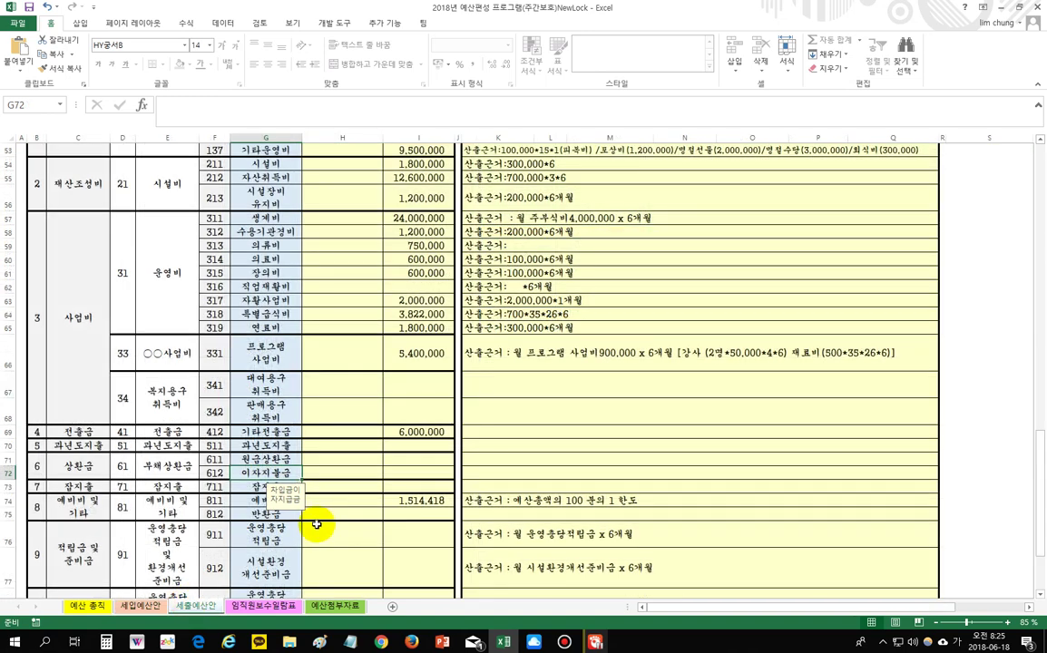
click(285, 460)
click(253, 473)
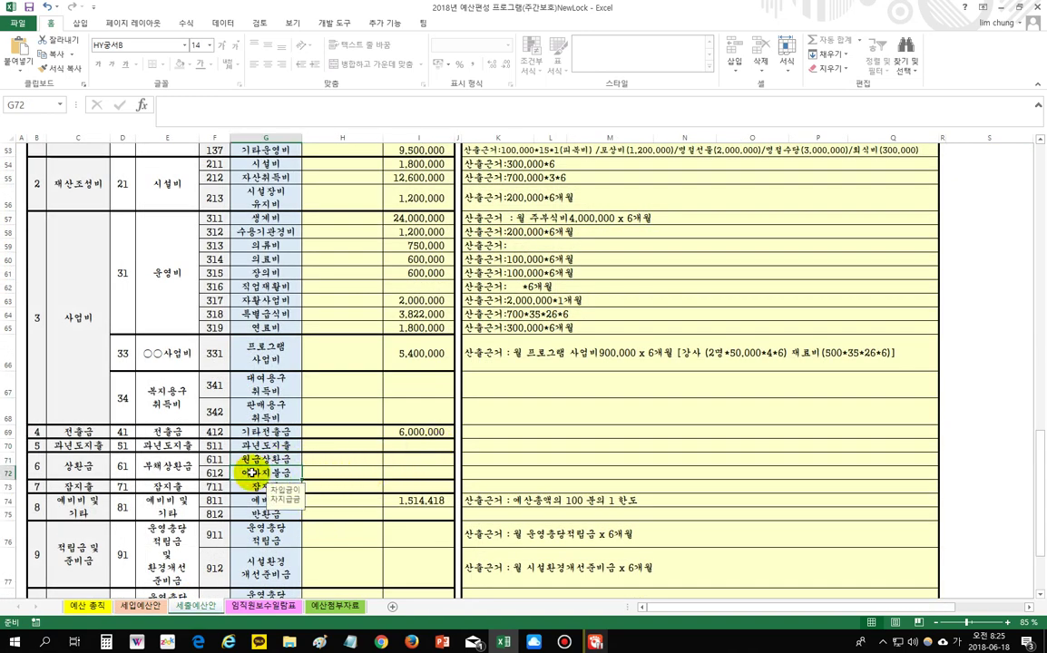
click(409, 473)
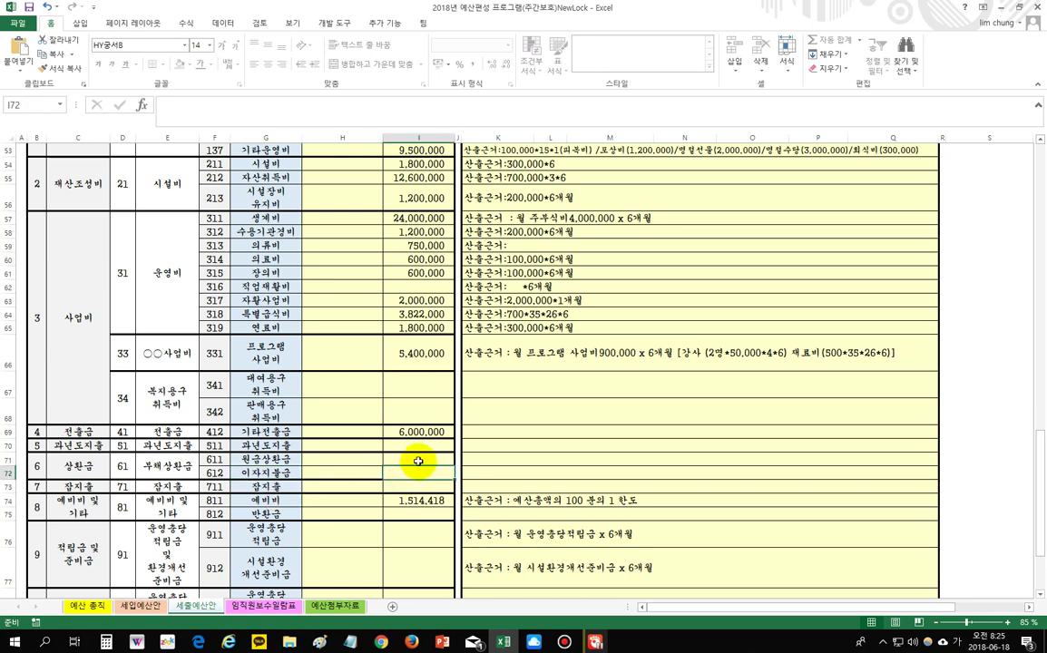
click(412, 470)
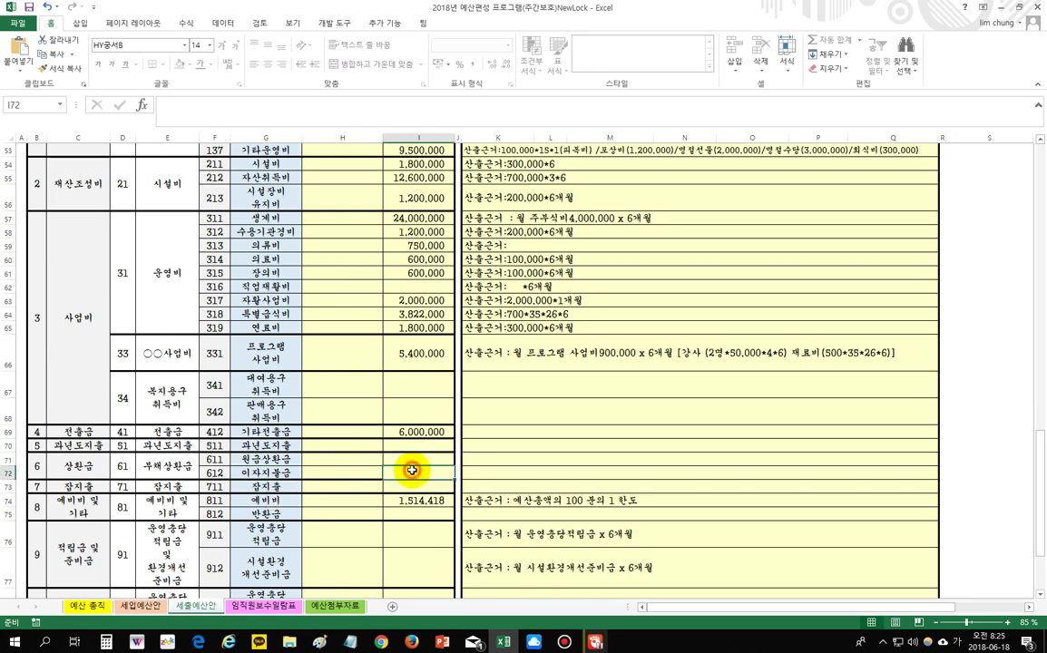
Step: Check the 잡지출 amount cell in row 73, then read the 예비비 note and its 산출근거 in row 74
scroll(311, 502, up, 15)
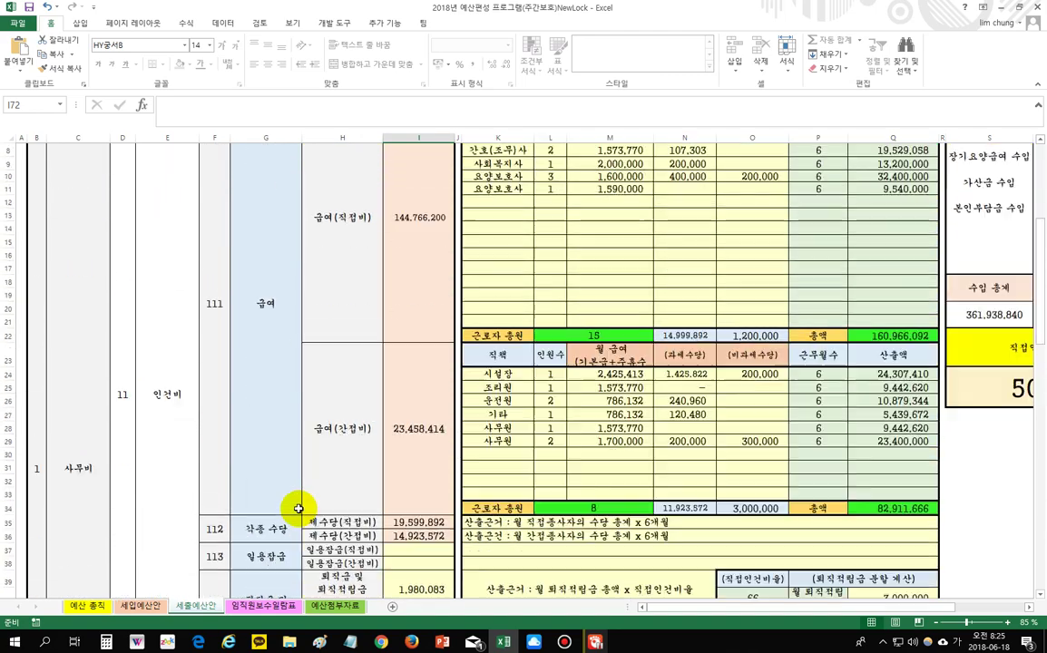
scroll(270, 443, down, 20)
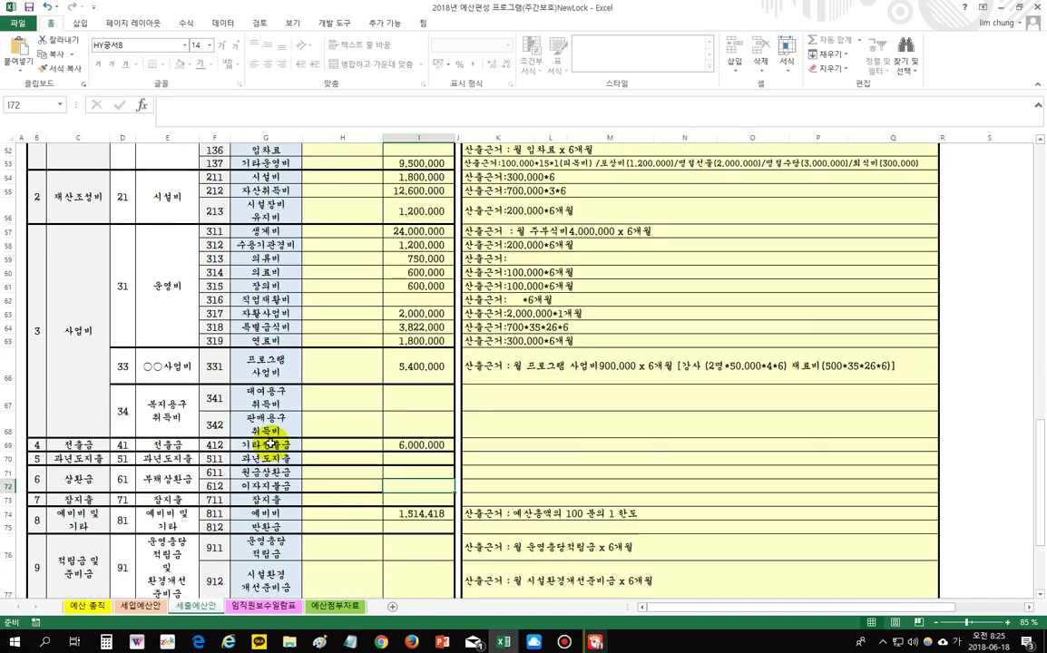
scroll(304, 440, up, 2)
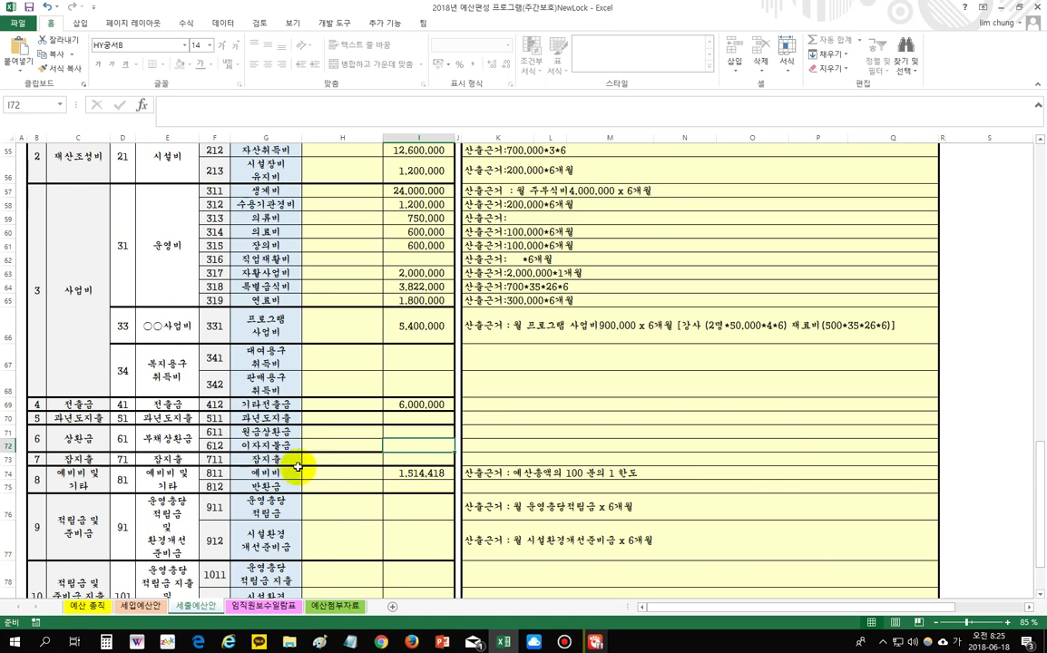
click(282, 461)
click(433, 459)
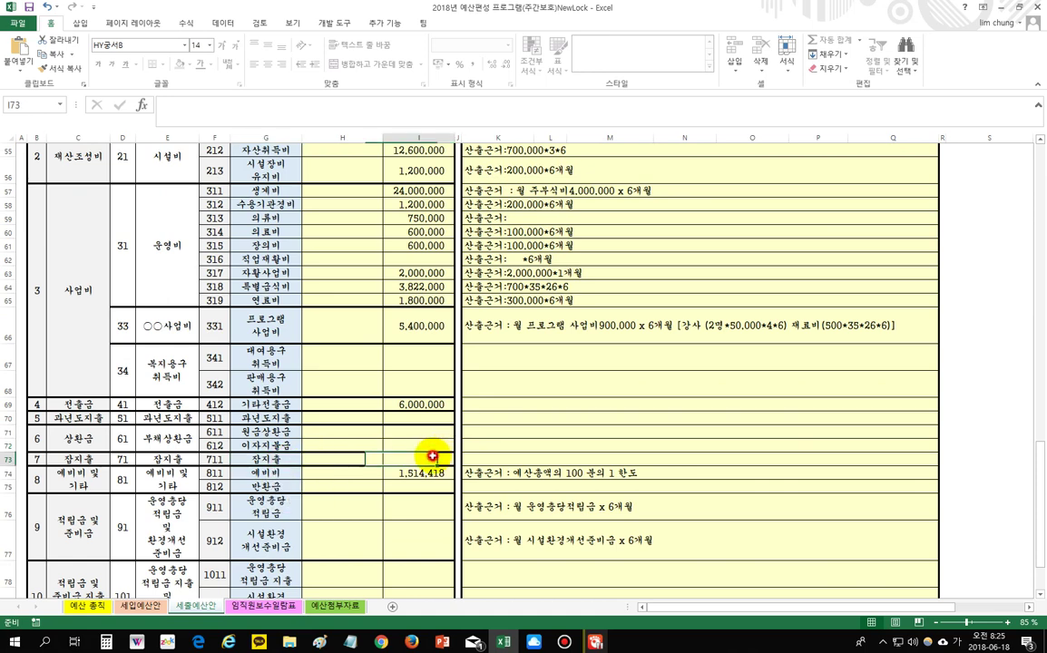
click(255, 472)
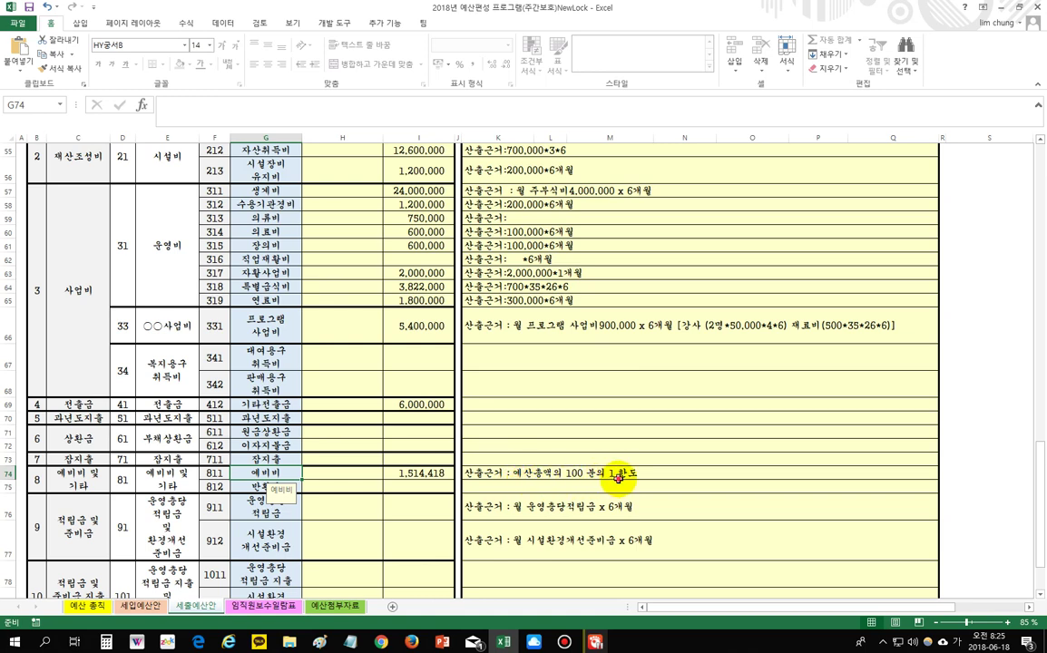
click(564, 472)
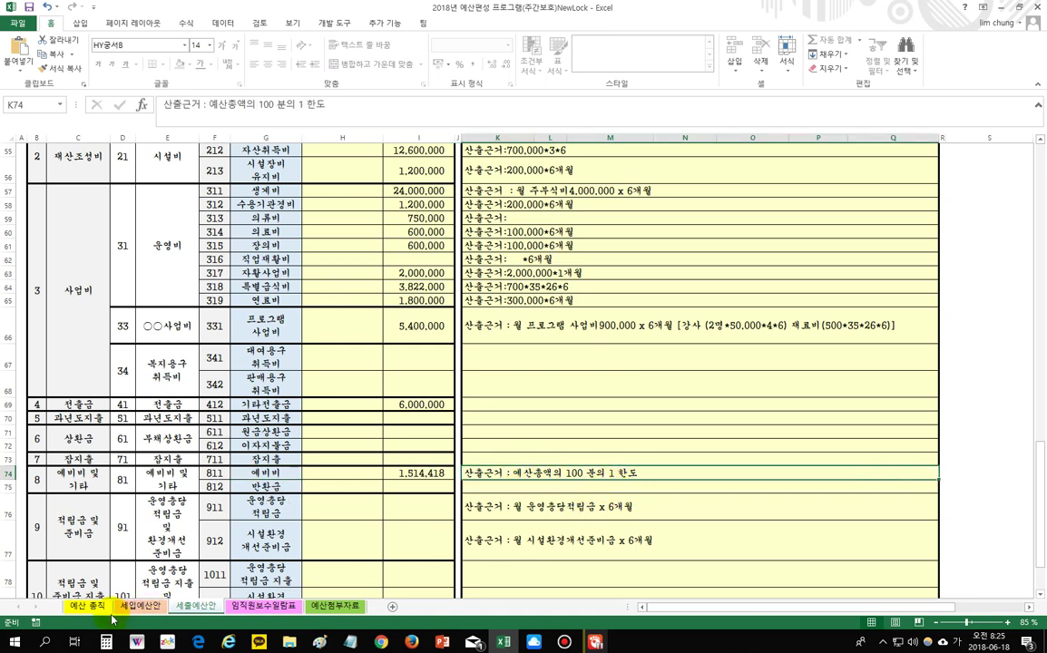
Step: Look up the 세입 총계 at the end of the 세입예산안 sheet and return to the 세출예산안 sheet
click(141, 605)
scroll(329, 511, down, 5)
scroll(345, 503, up, 2)
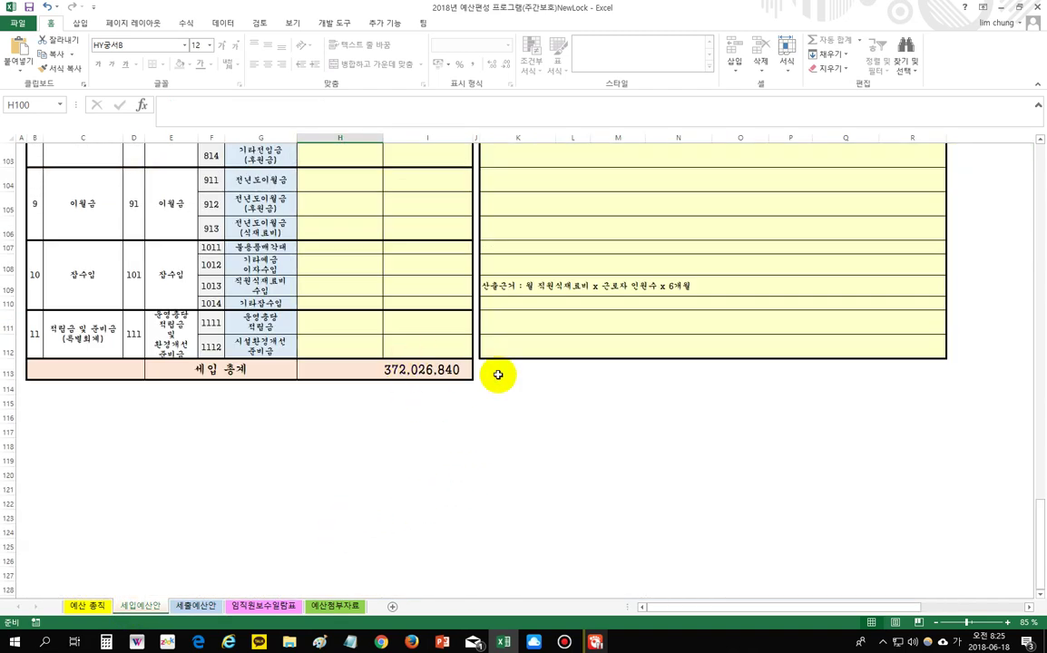
click(188, 606)
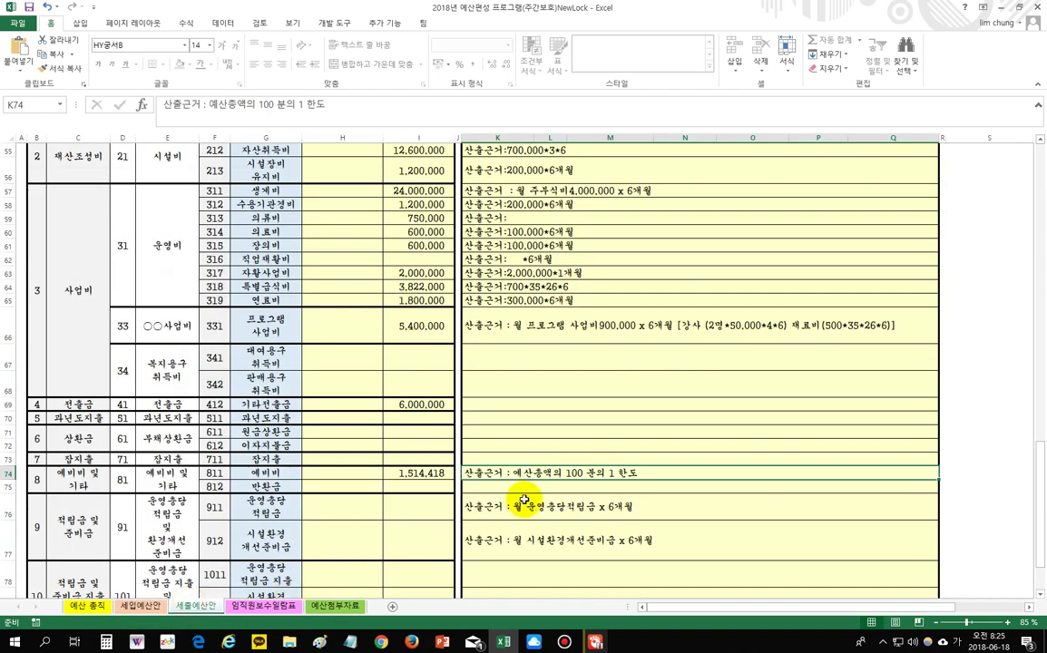
Step: Read the notes on 반환금, 운영충당적립금 and 시설환경개선준비금, and check the amount cells of the two reserves in rows 76 and 77
scroll(526, 498, down, 3)
click(263, 431)
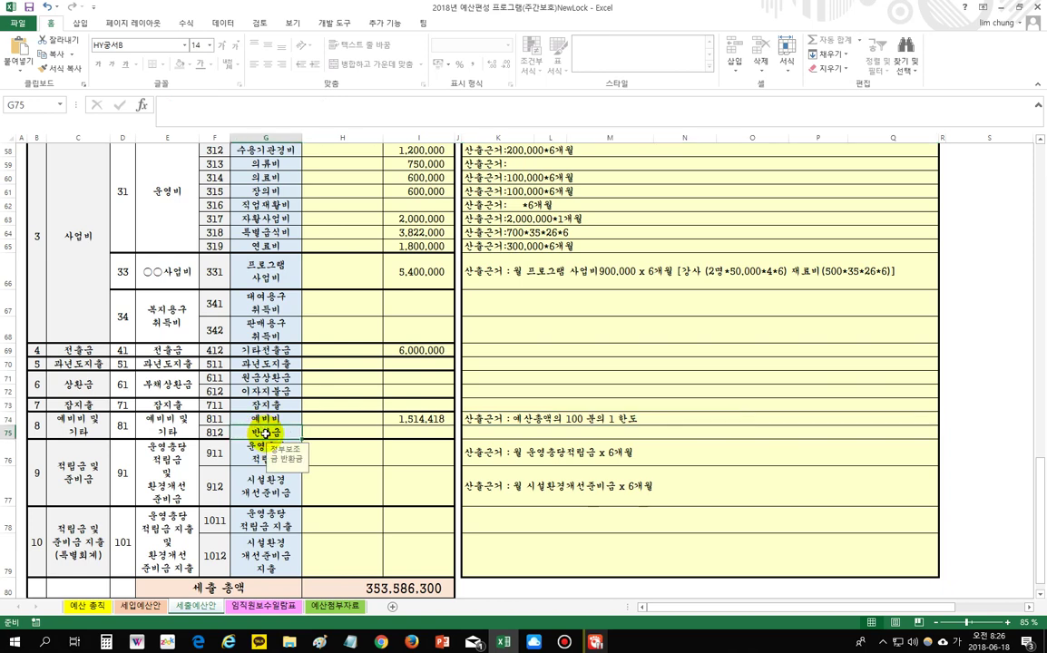
click(490, 432)
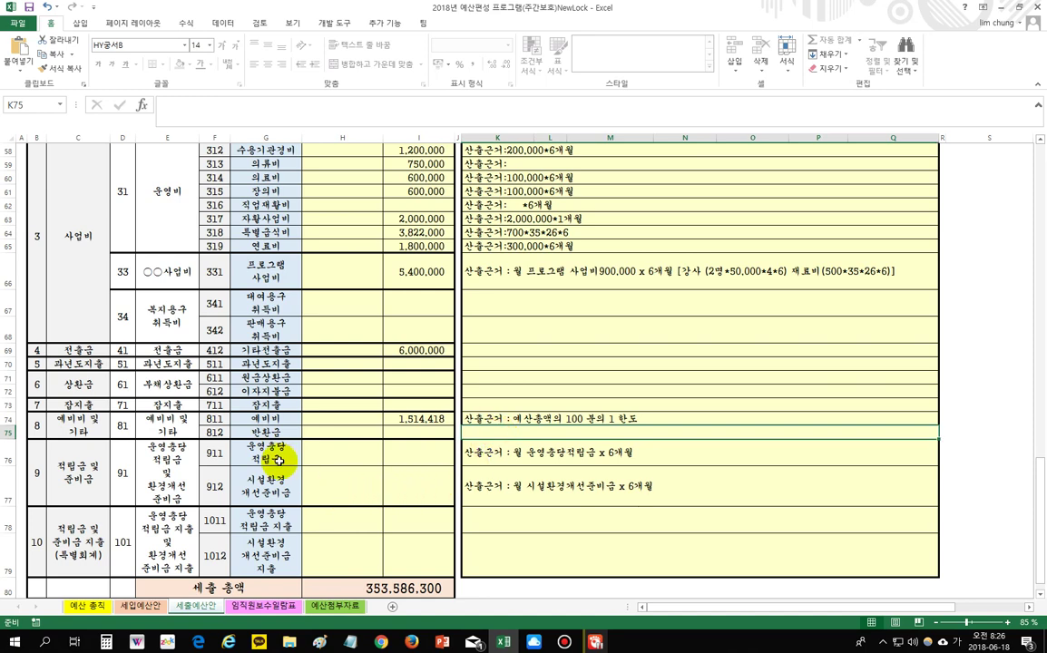
click(276, 458)
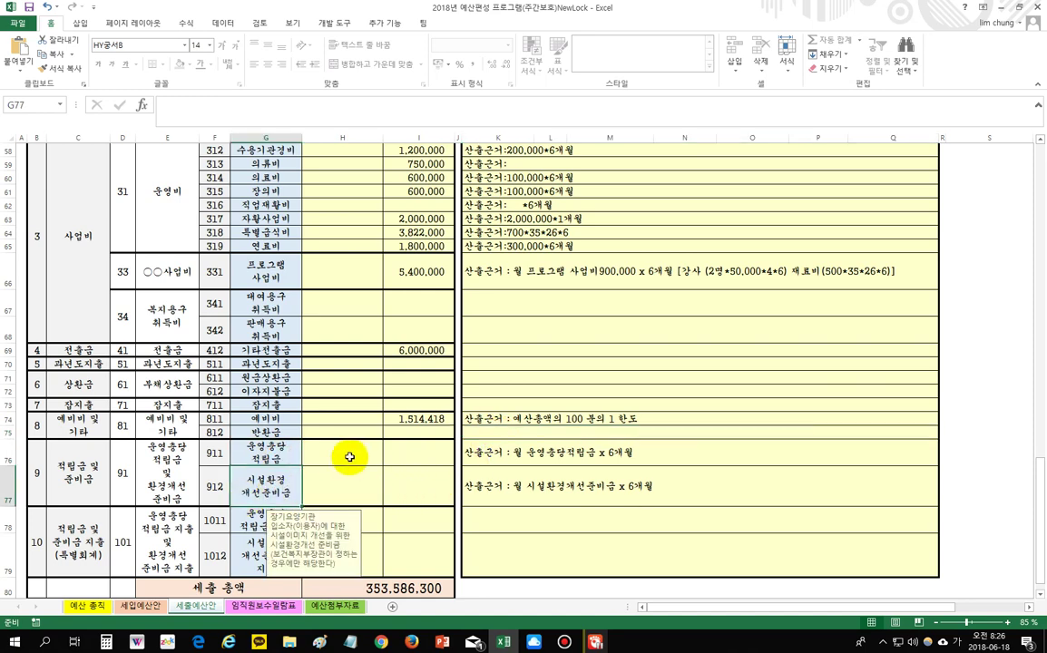
click(411, 455)
click(421, 494)
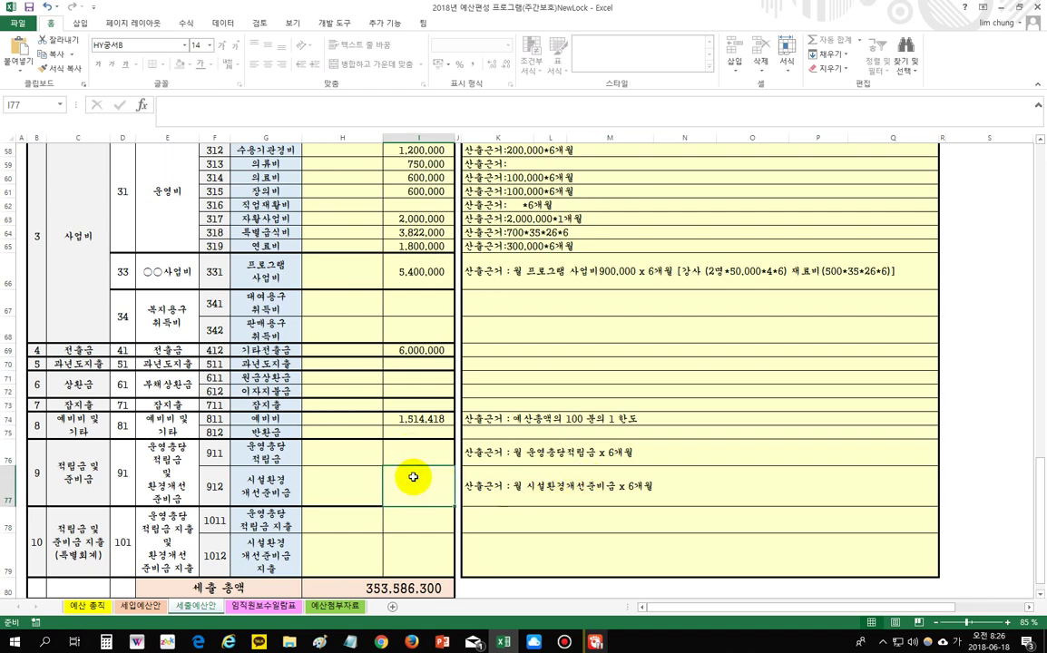
Step: Review the 급여(직접비) staff table from row 6 and the 급여(간접비) amount in the 인건비 section
scroll(473, 522, up, 19)
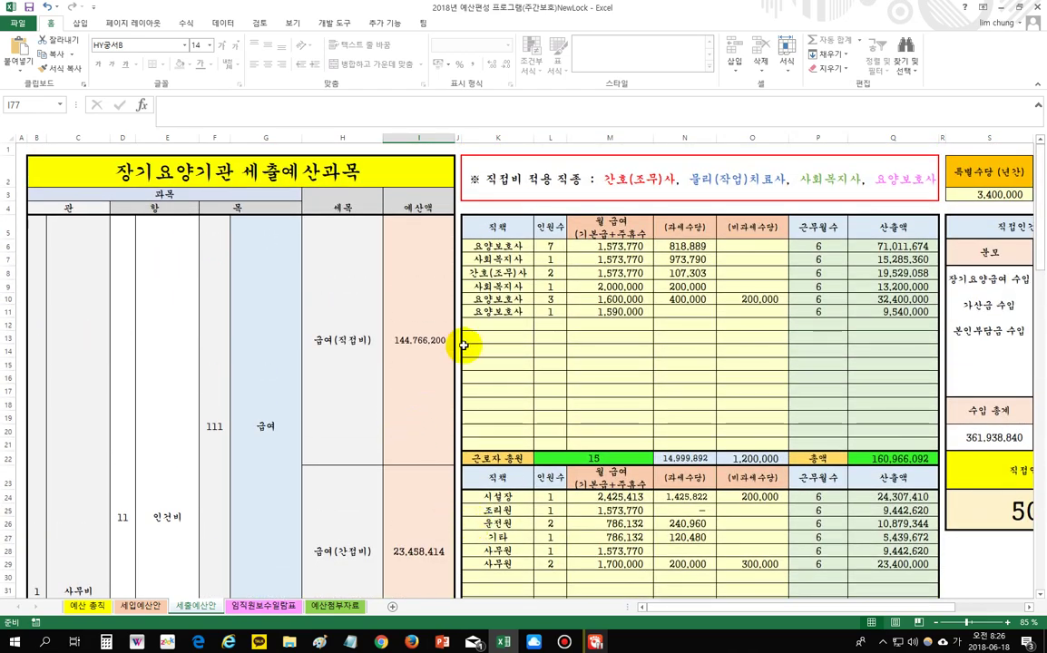
drag(497, 246, 752, 440)
scroll(751, 440, down, 6)
click(401, 363)
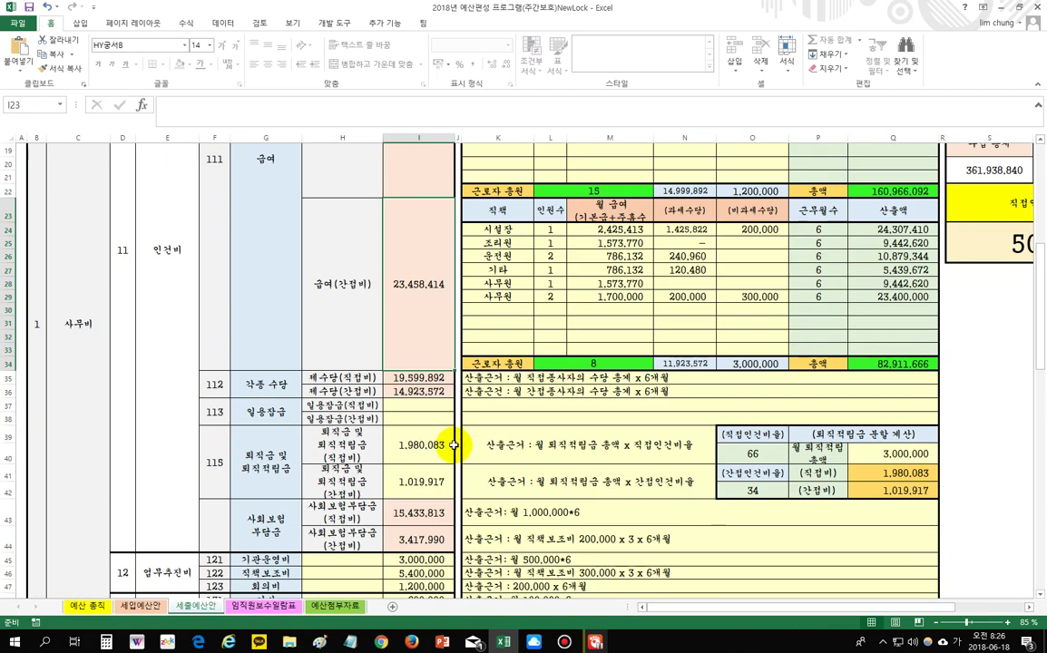
Step: Examine the 직접인건비 비율 계산 table beside the staff salary tables, including its numerator and denominator items
scroll(454, 445, up, 4)
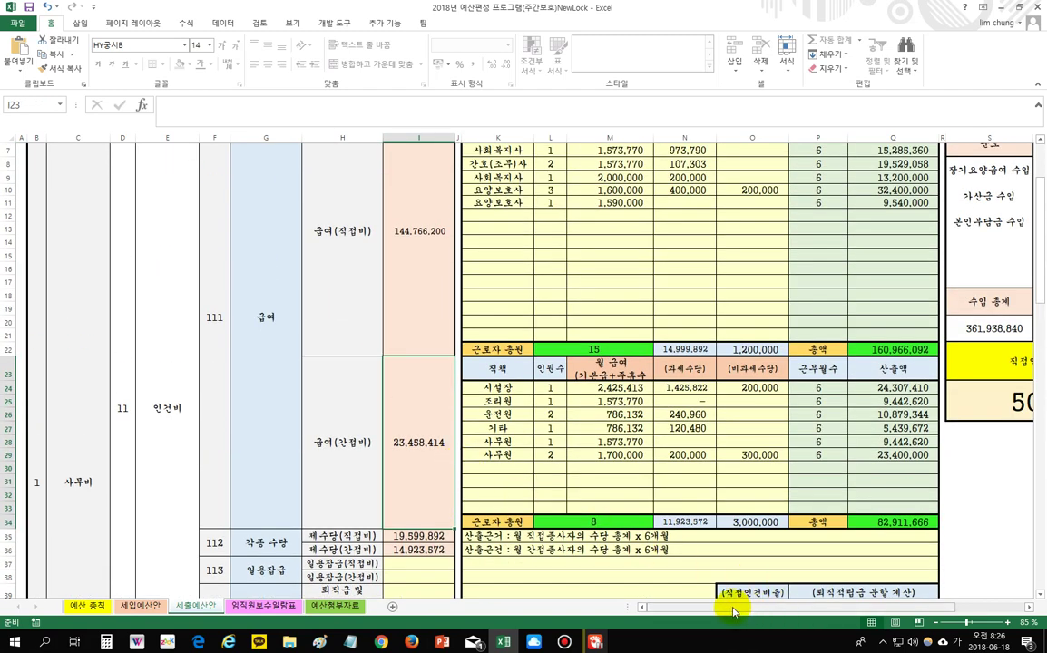
click(1027, 607)
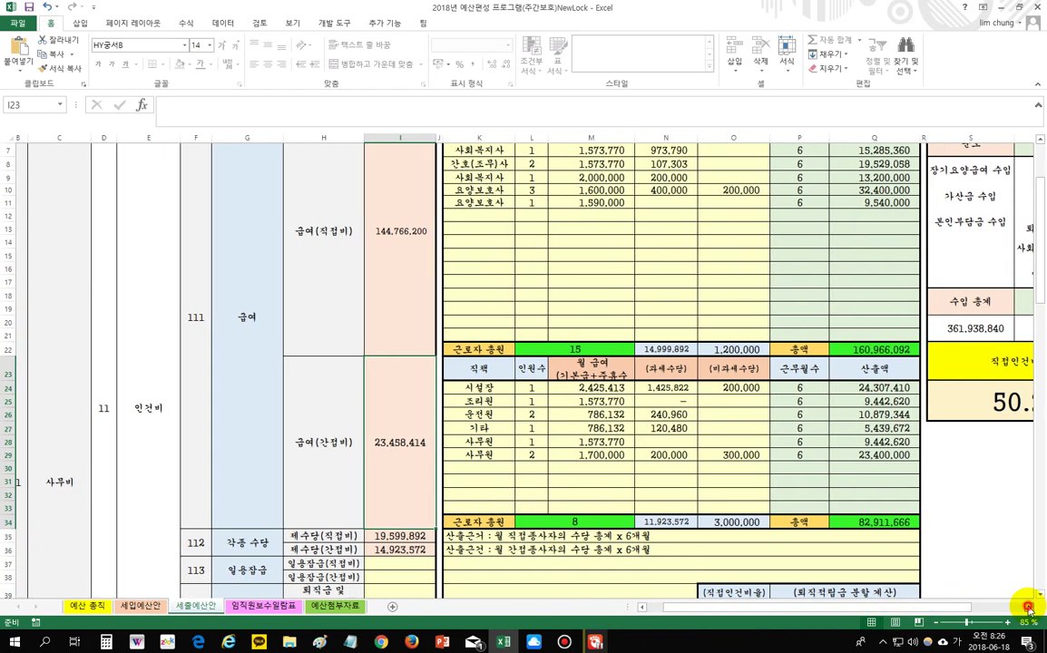
drag(997, 608, 962, 601)
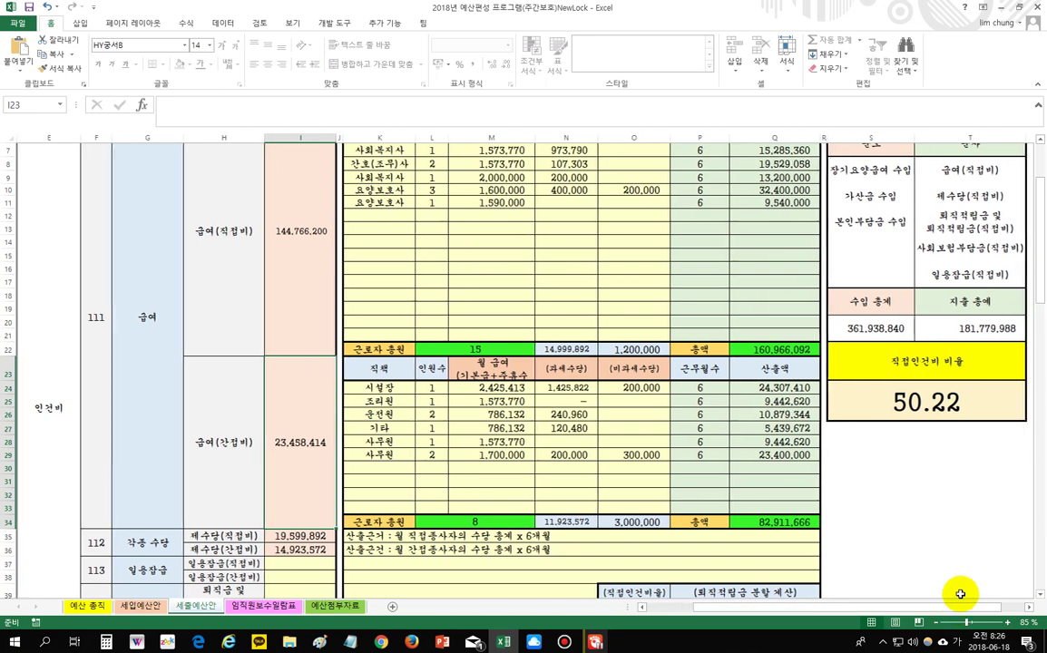
scroll(960, 593, up, 2)
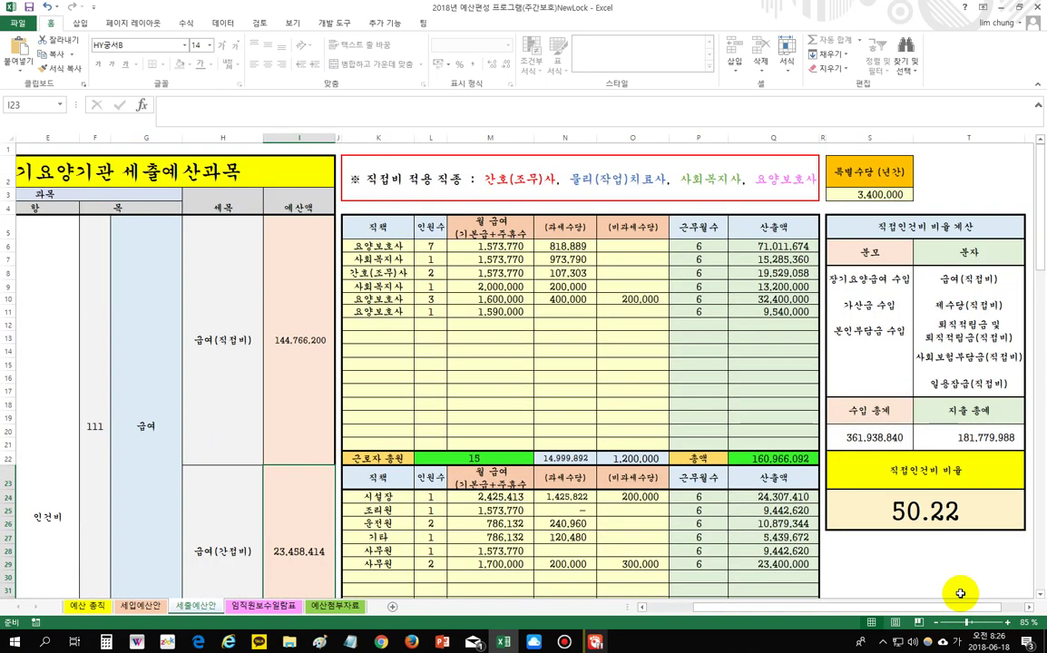
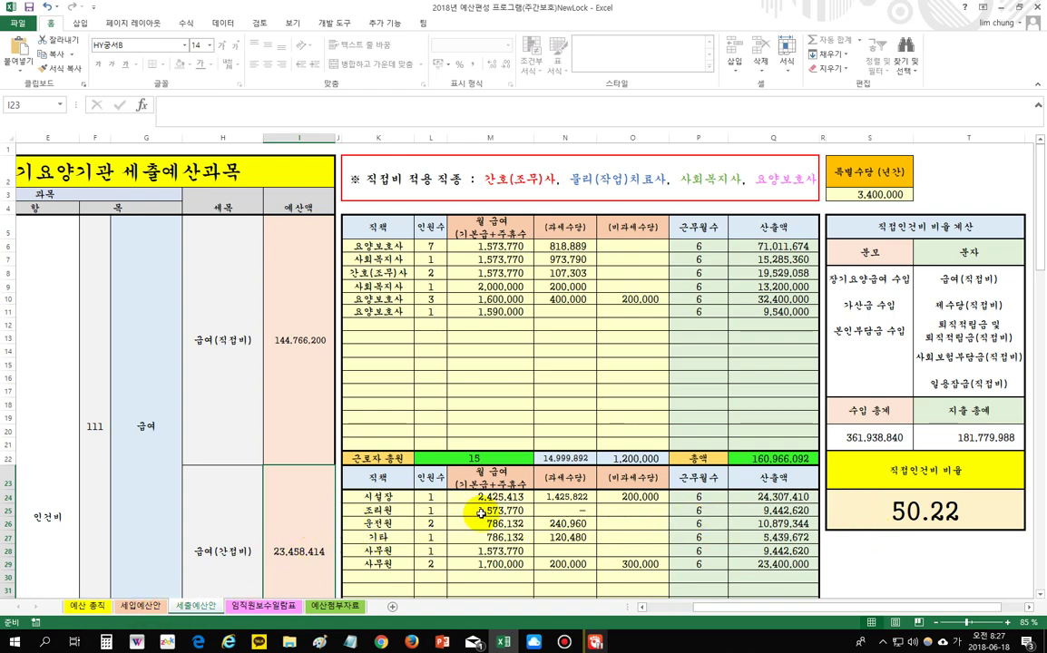
Step: Clear the two 사무원 entries in rows 28 and 29 of the indirect-cost staff table
scroll(468, 494, down, 2)
scroll(449, 515, up, 1)
drag(378, 493, 627, 521)
key(Delete)
click(543, 359)
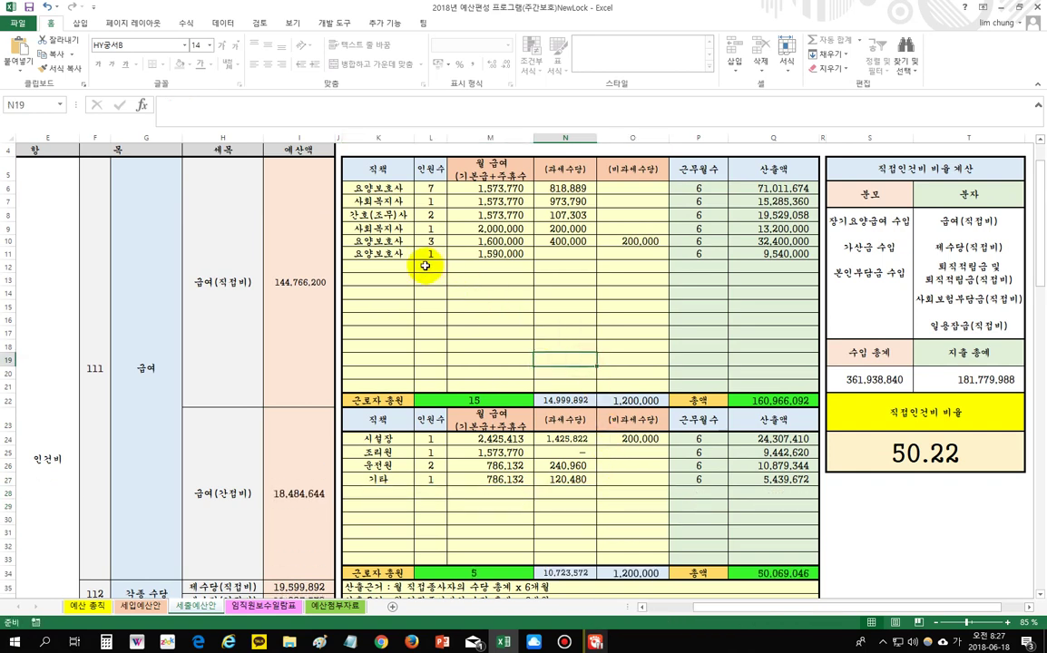
Step: Clear the two 요양보호사 entries in rows 10 and 11 of the direct-cost staff table
drag(380, 251, 619, 258)
key(Delete)
click(591, 316)
click(611, 508)
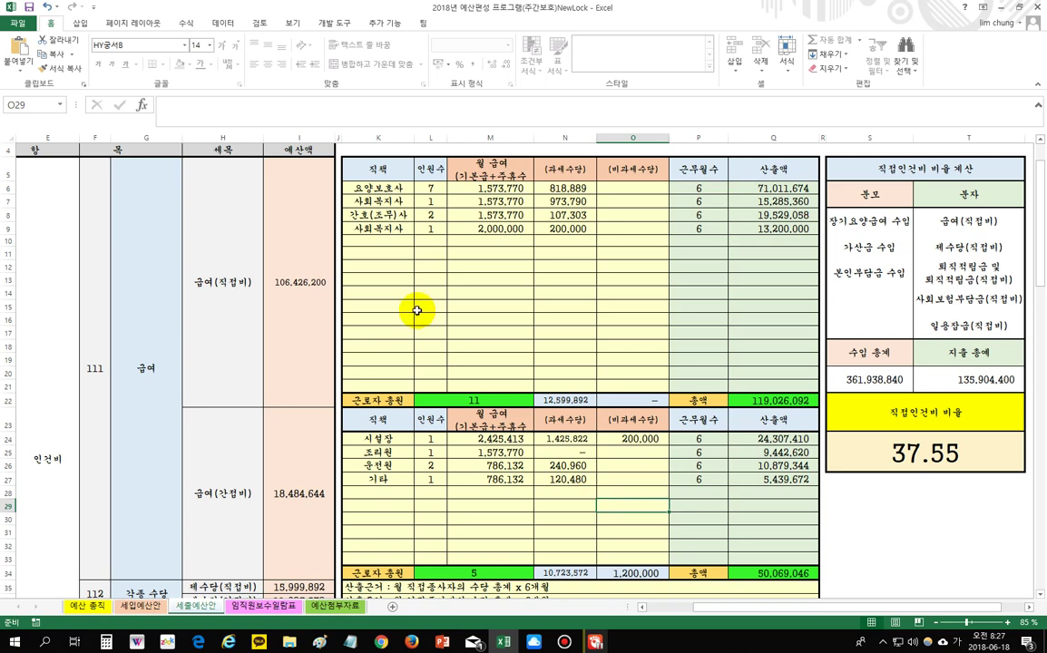
Step: Check the empty direct-cost rows 10 to 15, the 직접인건비 비율 formula and the 직책 choices for row 10
drag(381, 242, 649, 311)
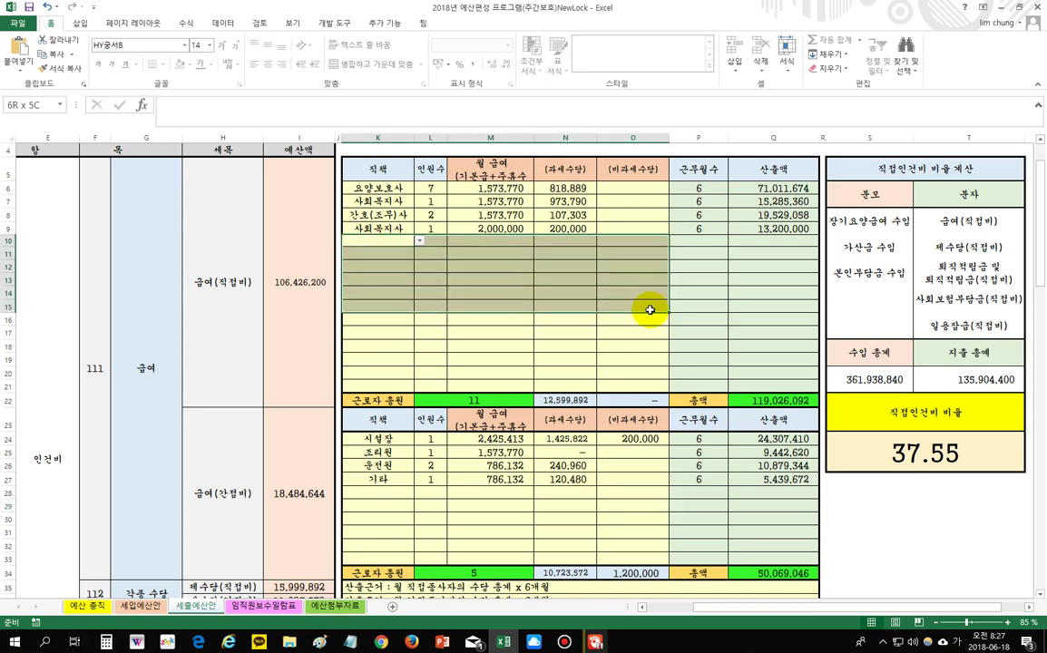
click(903, 460)
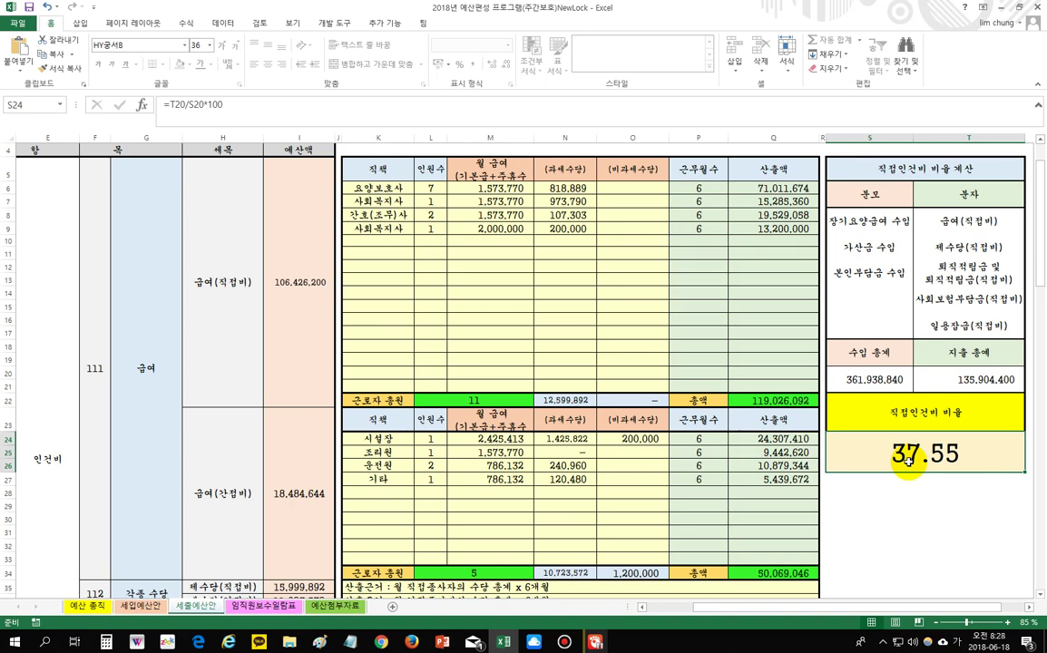
click(409, 245)
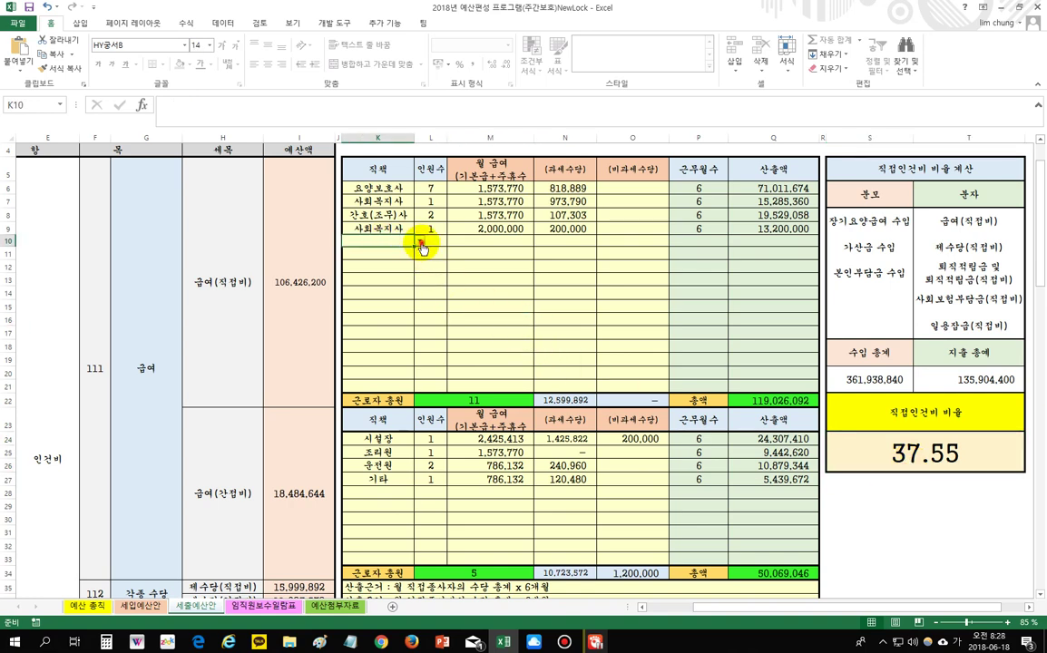
click(420, 243)
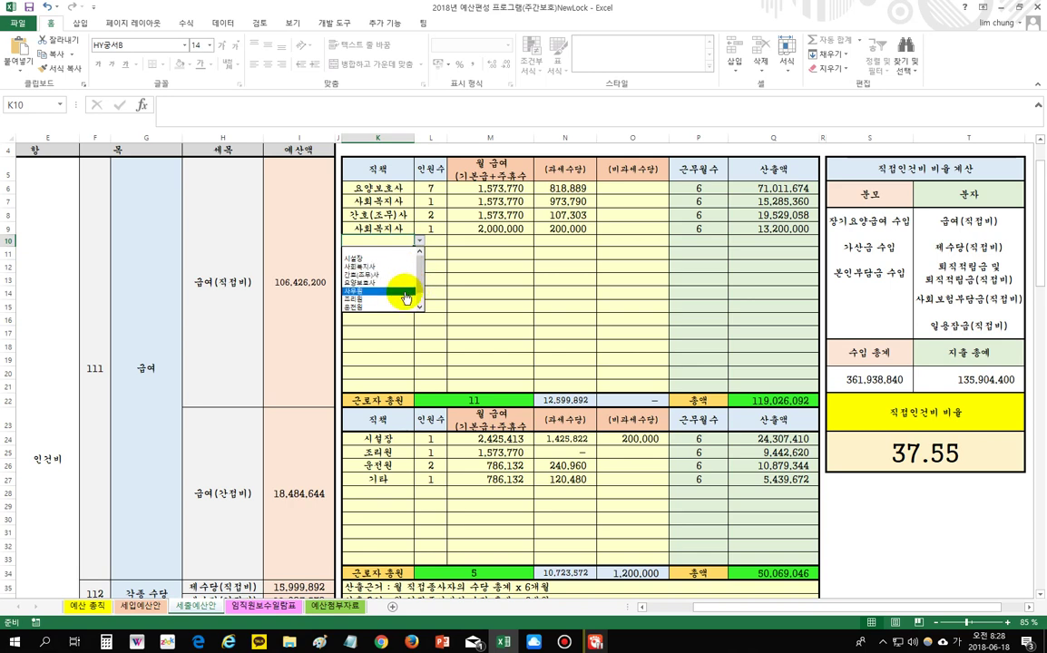
Step: Add a 사무원 entry in row 28 of the indirect-cost staff table with 1 person and a monthly salary of 1,600,000
click(369, 497)
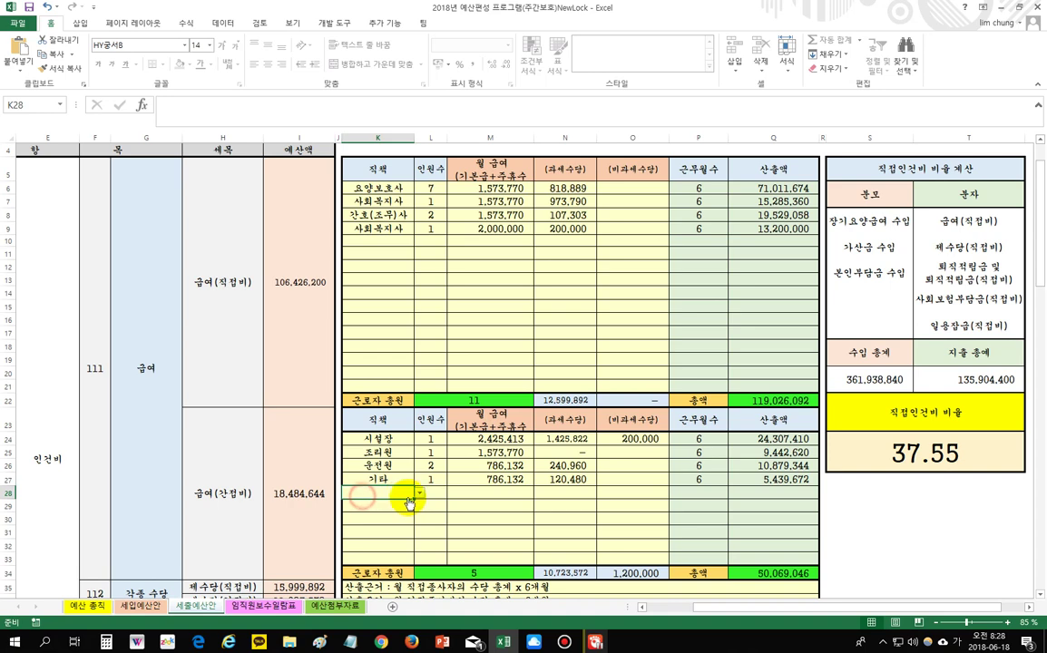
click(419, 493)
click(402, 542)
click(434, 490)
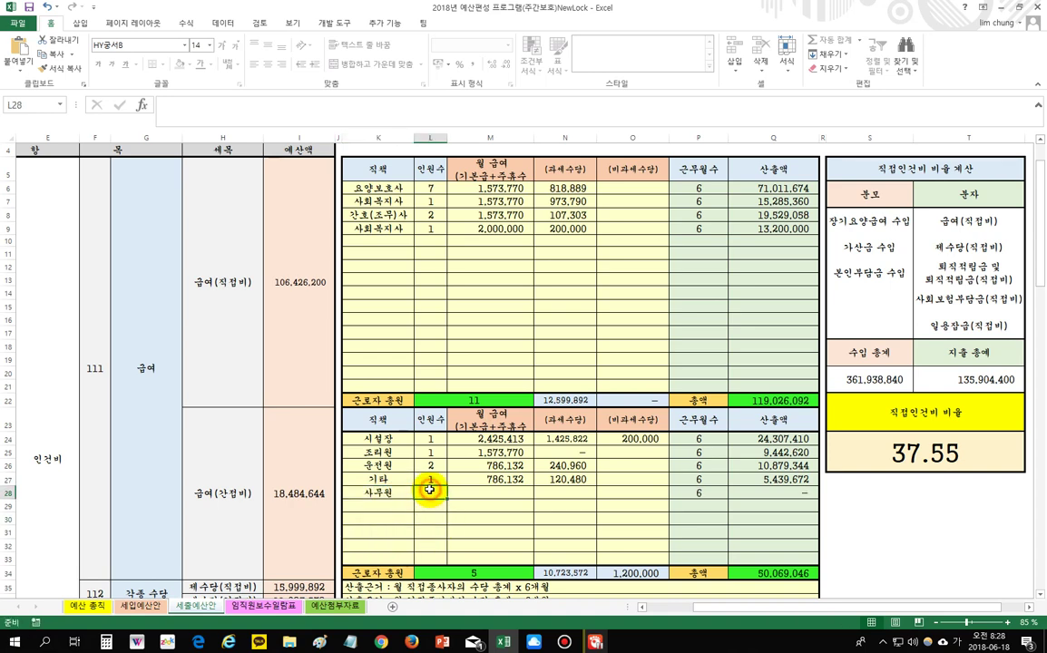
text(1)
key(Tab)
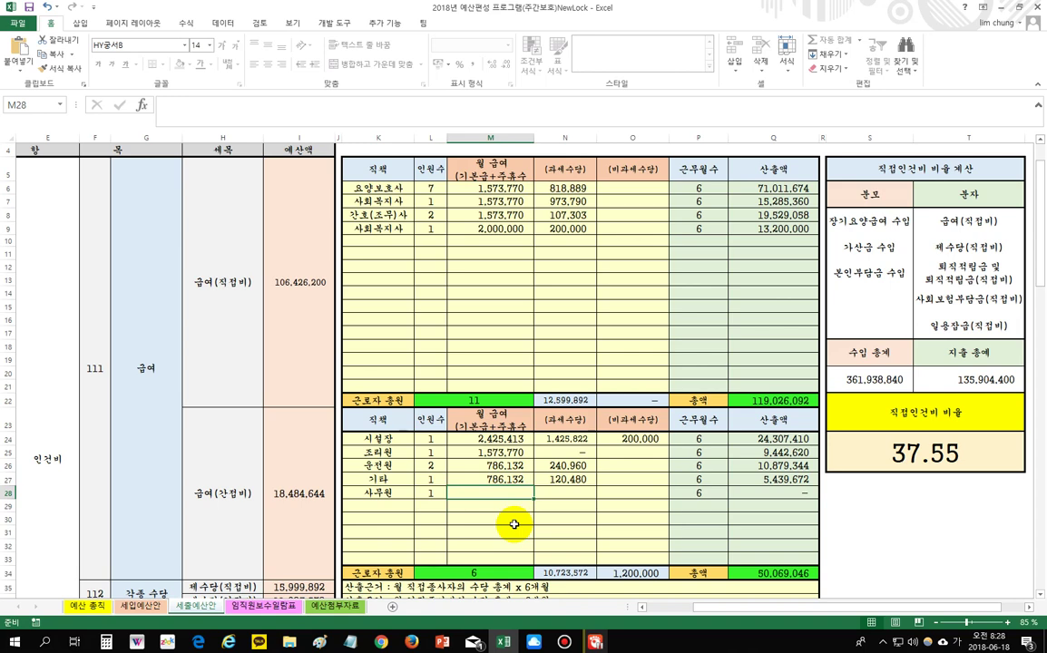
text(1)
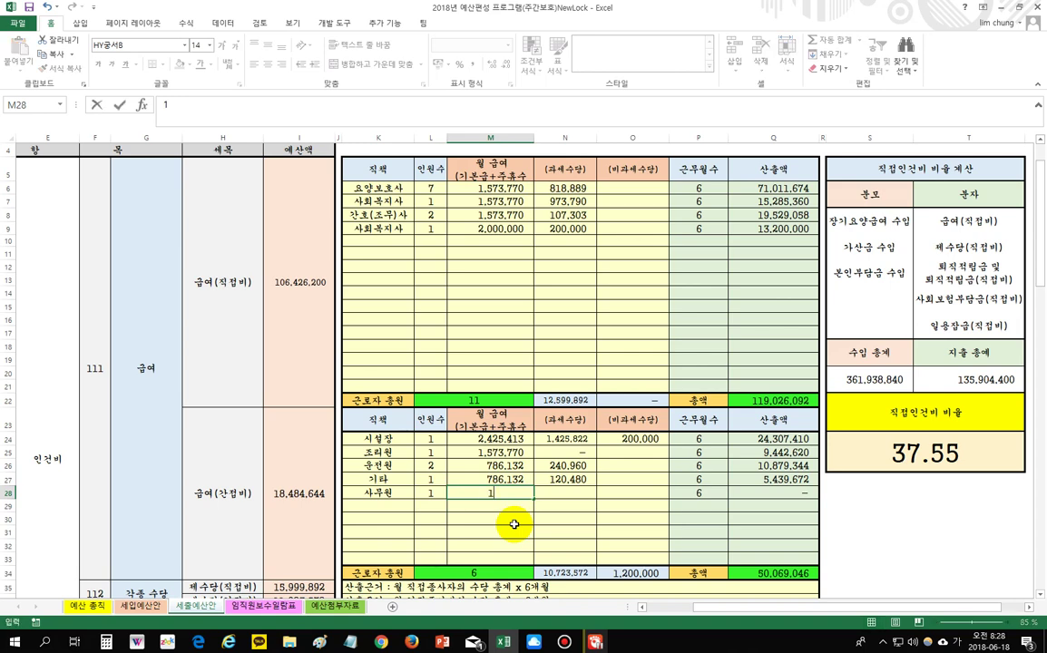
text(,600,000)
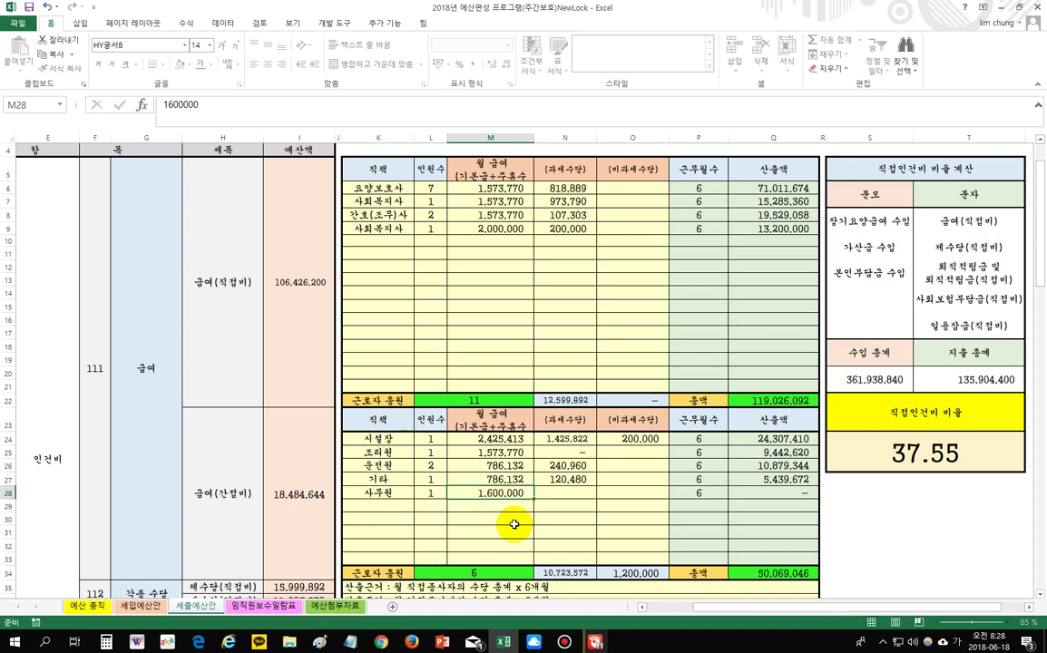
click(612, 534)
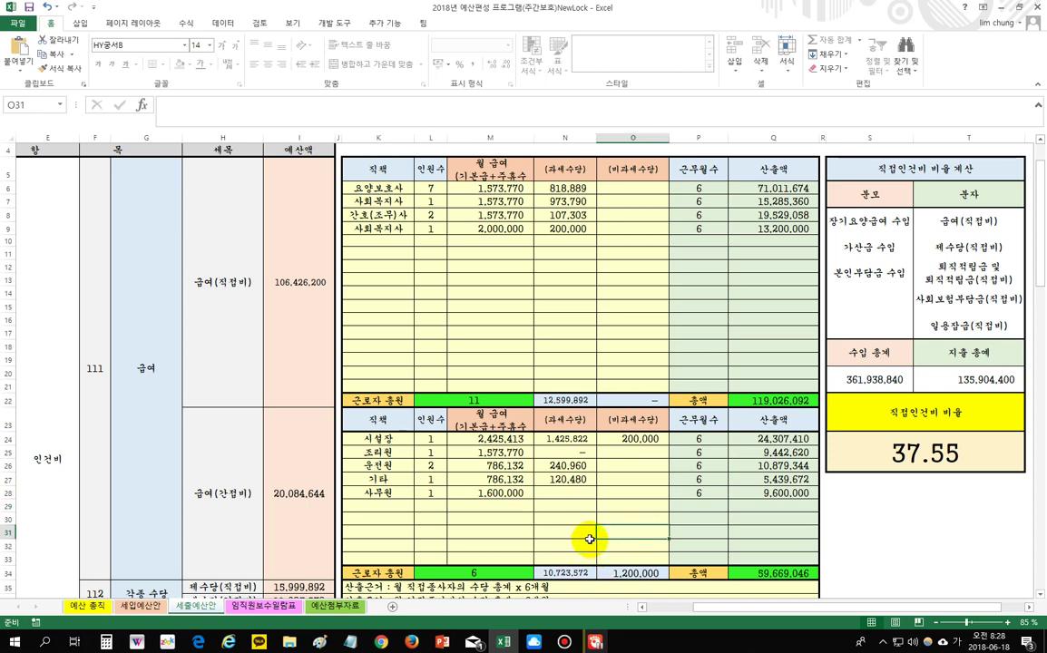
click(602, 454)
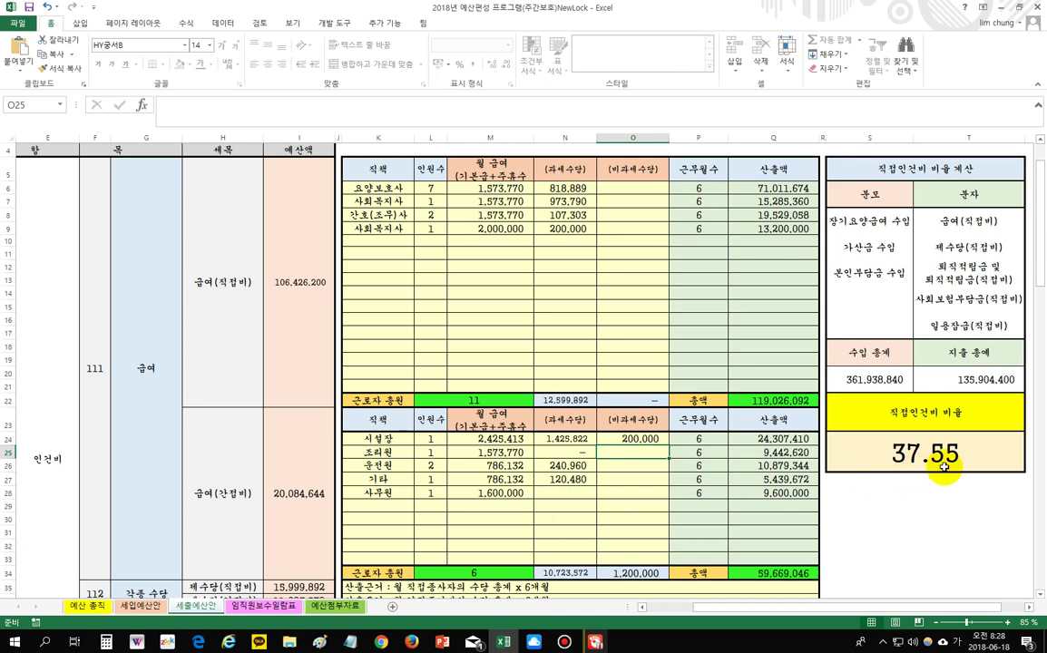
Step: Set the headcount of the 사무원 entry in row 28 to 2 and check the 직접인건비 비율
click(429, 492)
text(2)
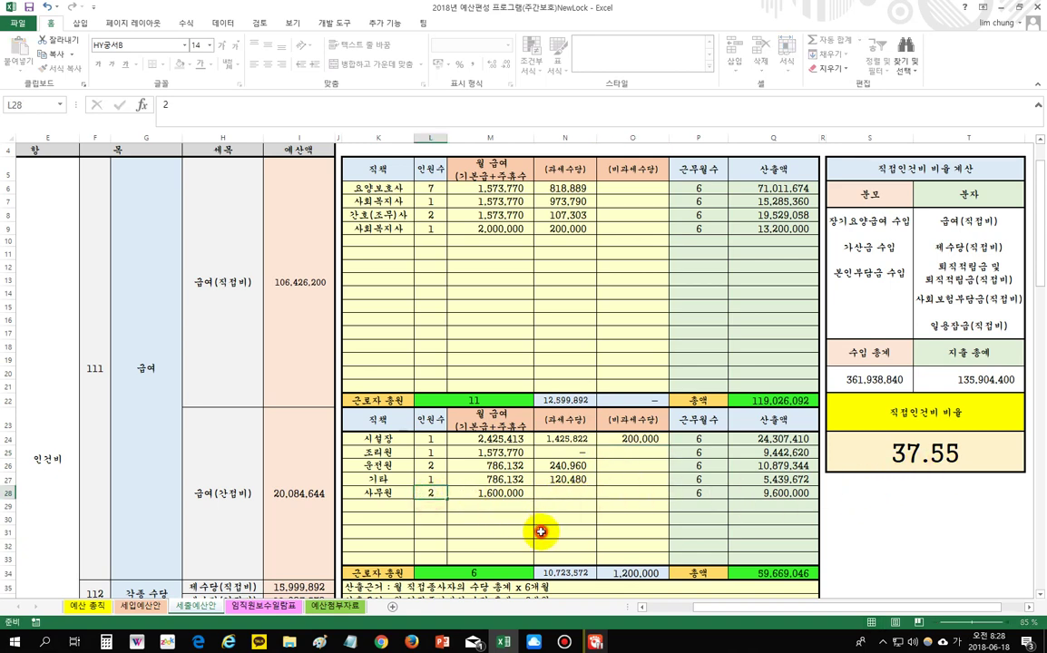
click(541, 531)
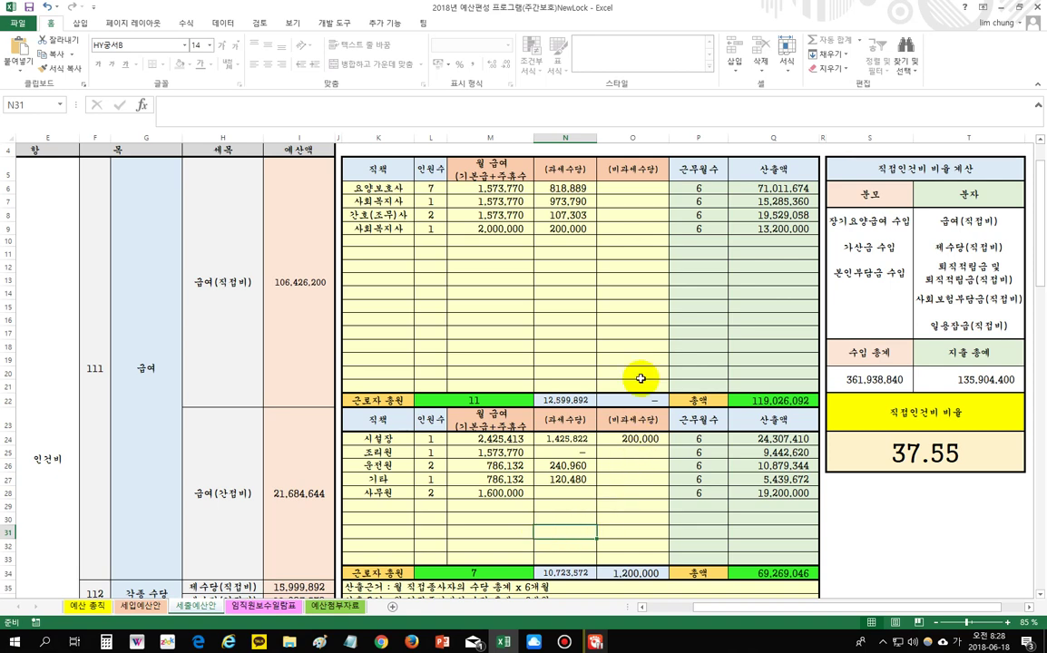
click(626, 332)
click(639, 506)
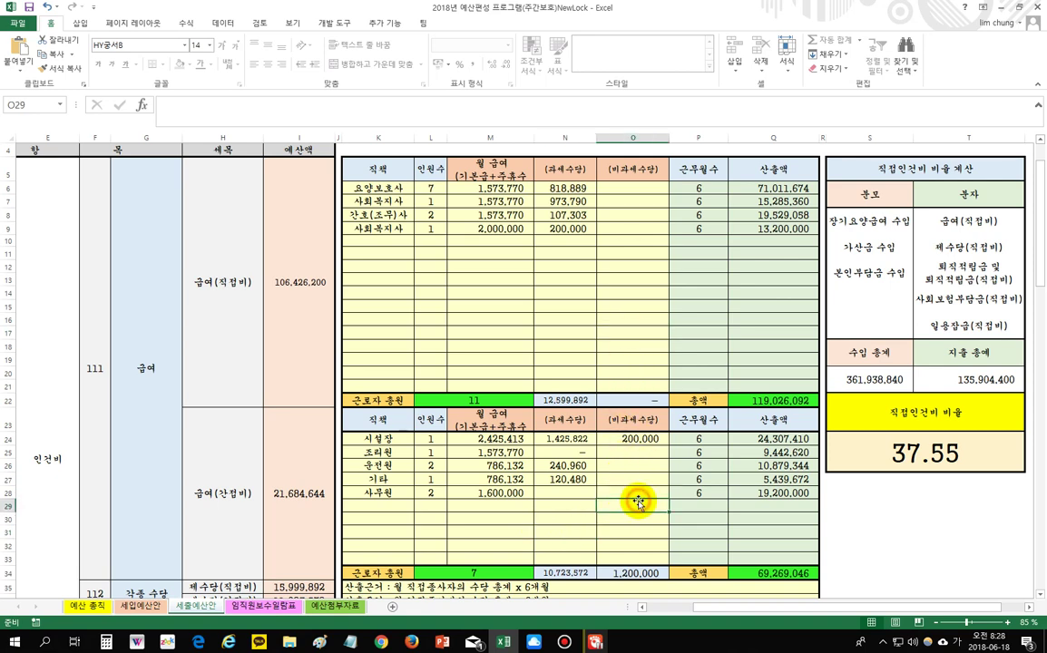
scroll(633, 524, down, 4)
scroll(634, 527, up, 2)
scroll(634, 527, up, 2)
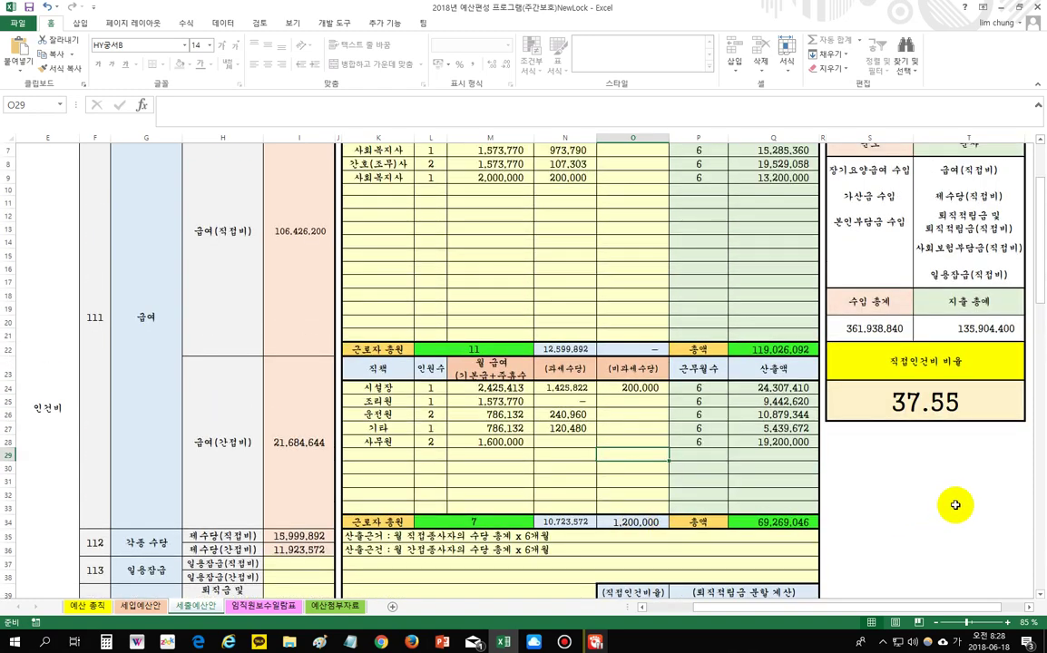
click(141, 606)
click(193, 606)
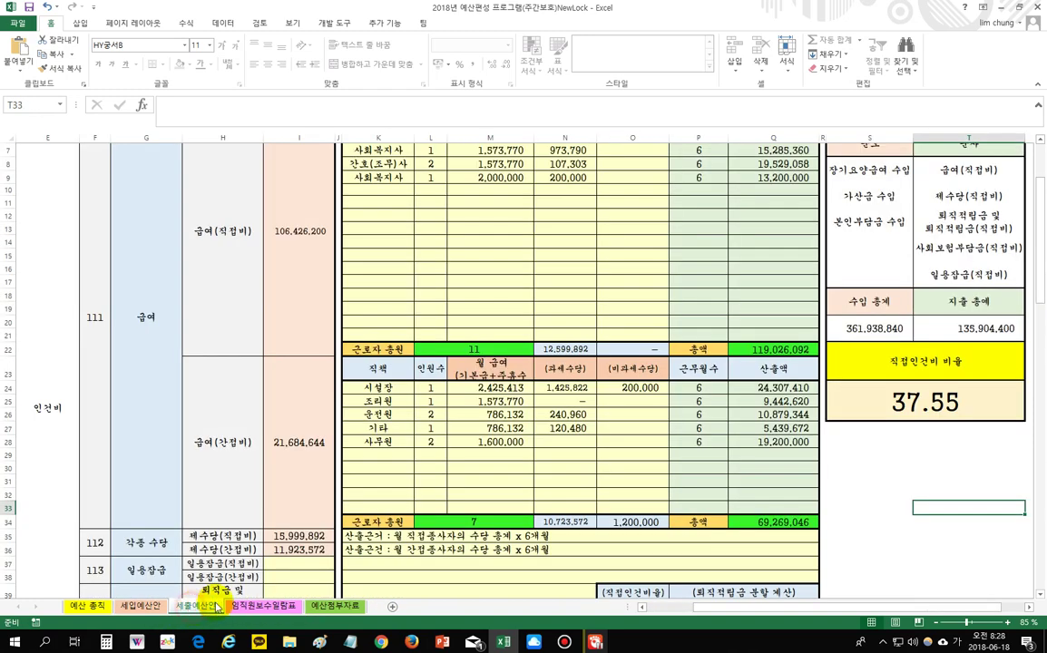
Step: Clear the 사무원 entry with its headcount and salary from row 28 of the indirect-cost staff table
click(582, 456)
drag(377, 442, 536, 461)
key(Delete)
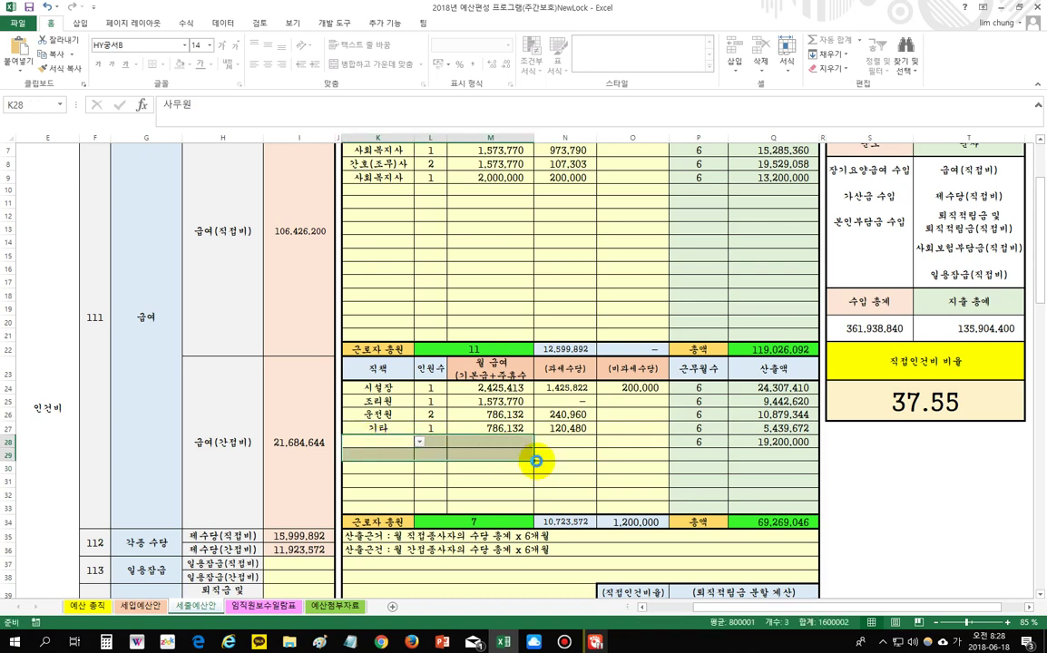
Step: Add a 사회복지사 entry in row 10 of the direct-cost staff table with 1 person and a monthly salary of 1,600,000
scroll(472, 426, up, 2)
click(395, 299)
click(419, 298)
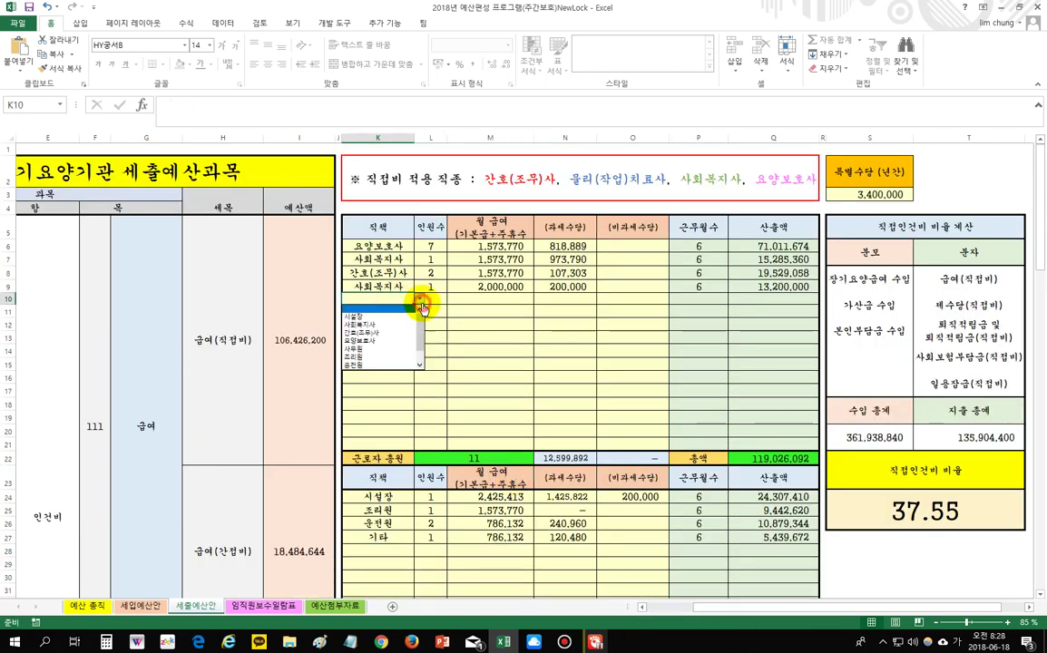
click(404, 322)
click(427, 300)
text(1)
click(491, 298)
text(1600)
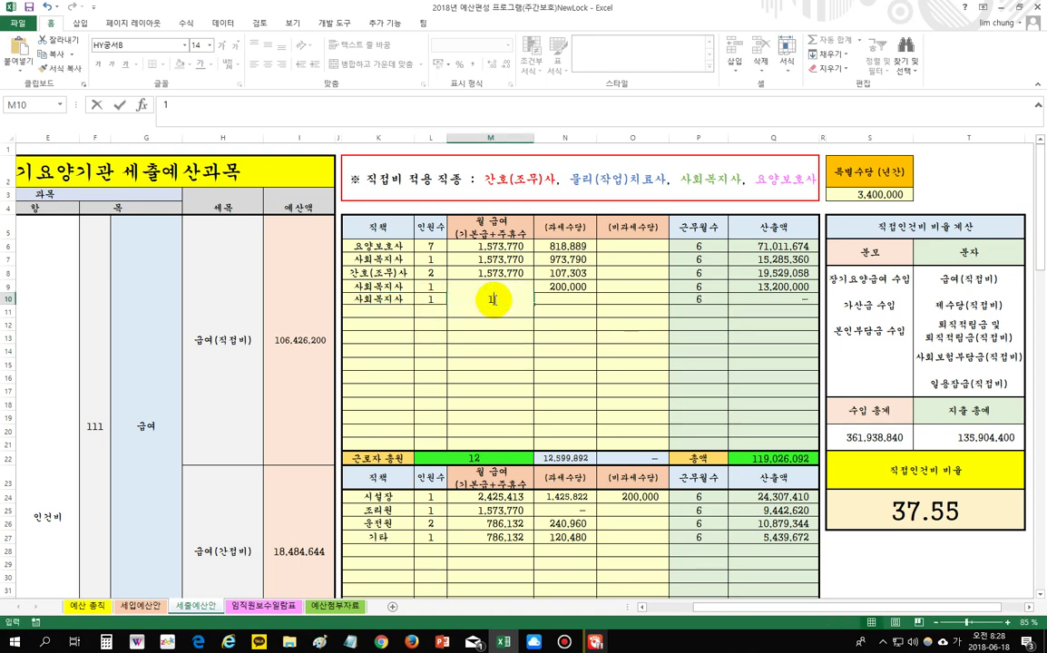
key(Return)
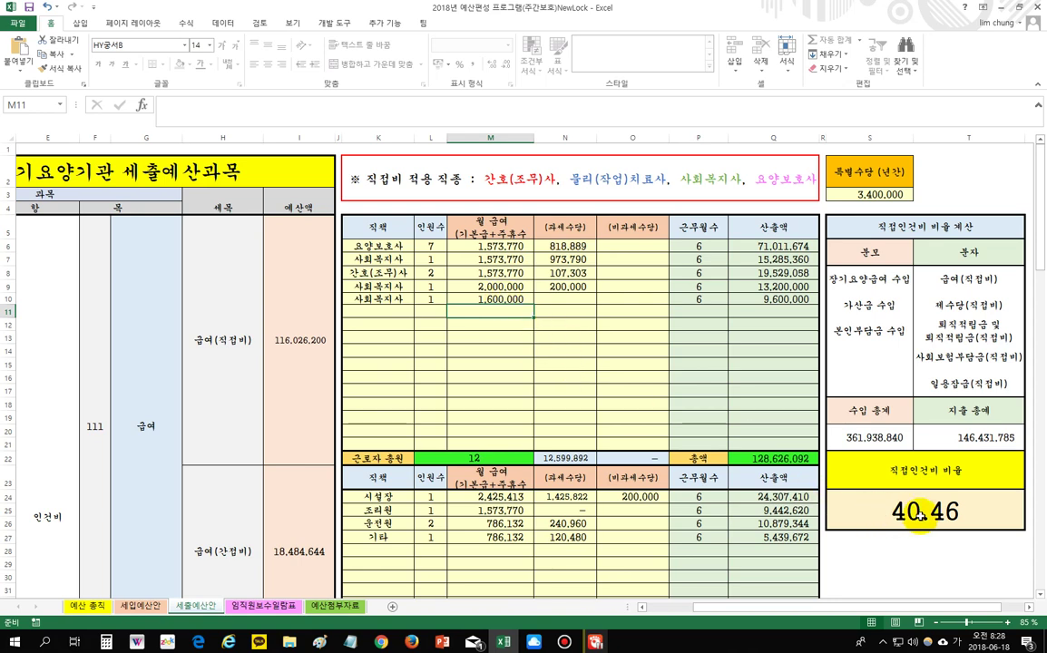
Step: Raise the headcount of the 사회복지사 entry in row 10 to 2 and finally to 3
click(431, 300)
text(2)
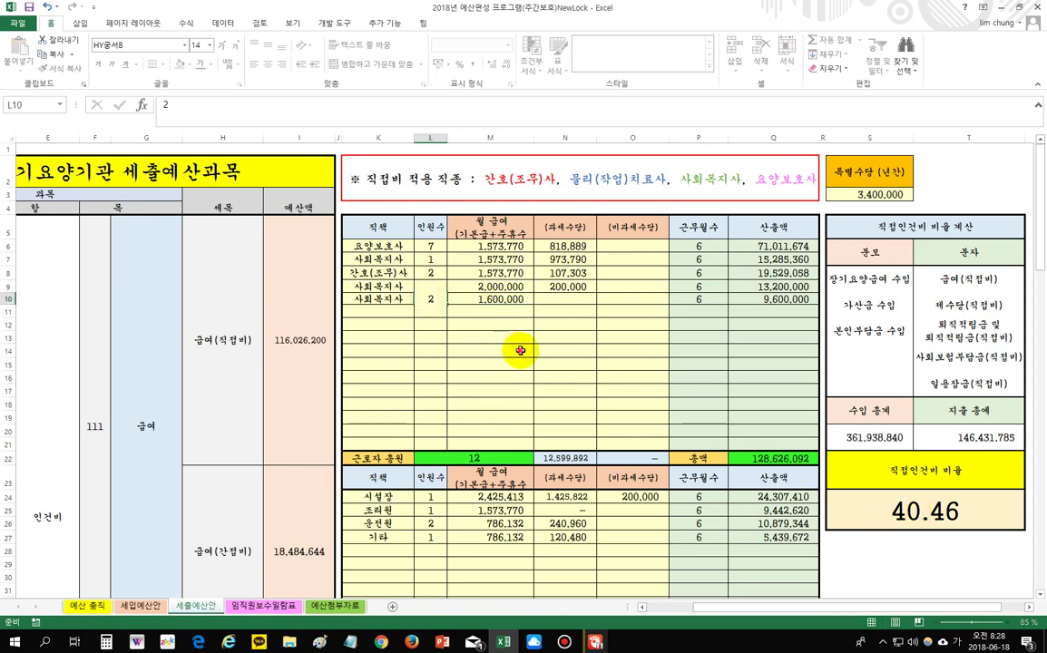
click(524, 361)
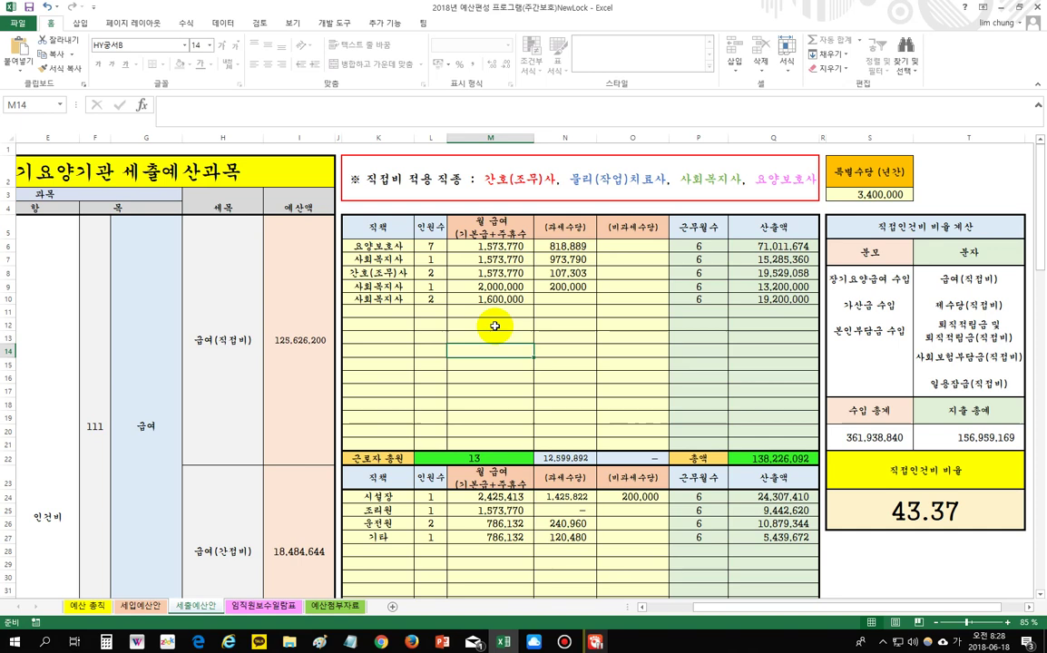
click(438, 301)
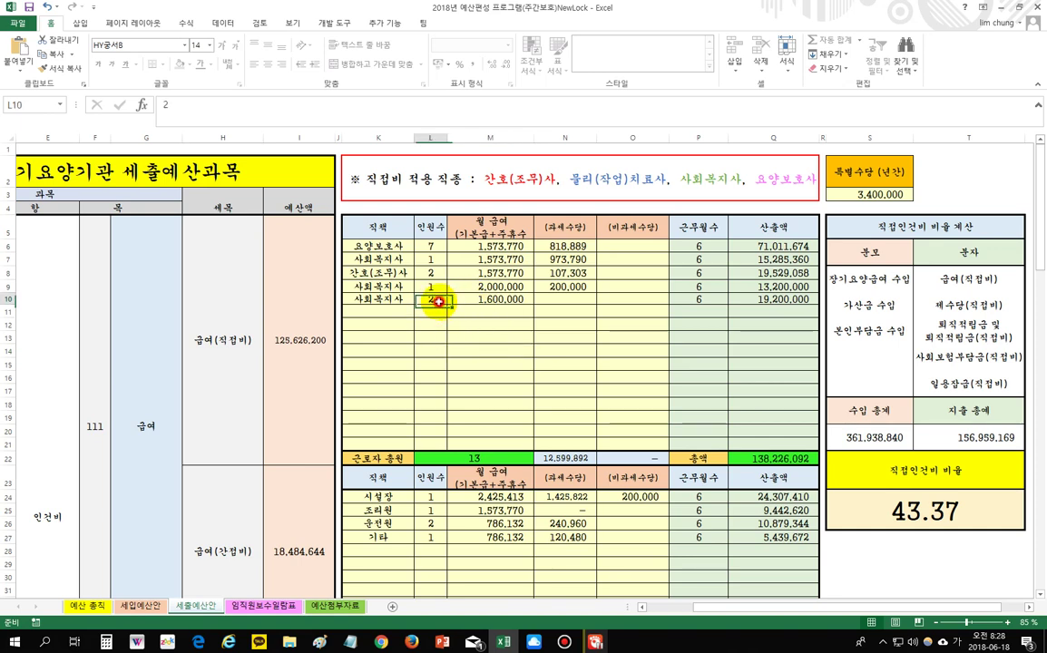
text(3)
click(531, 353)
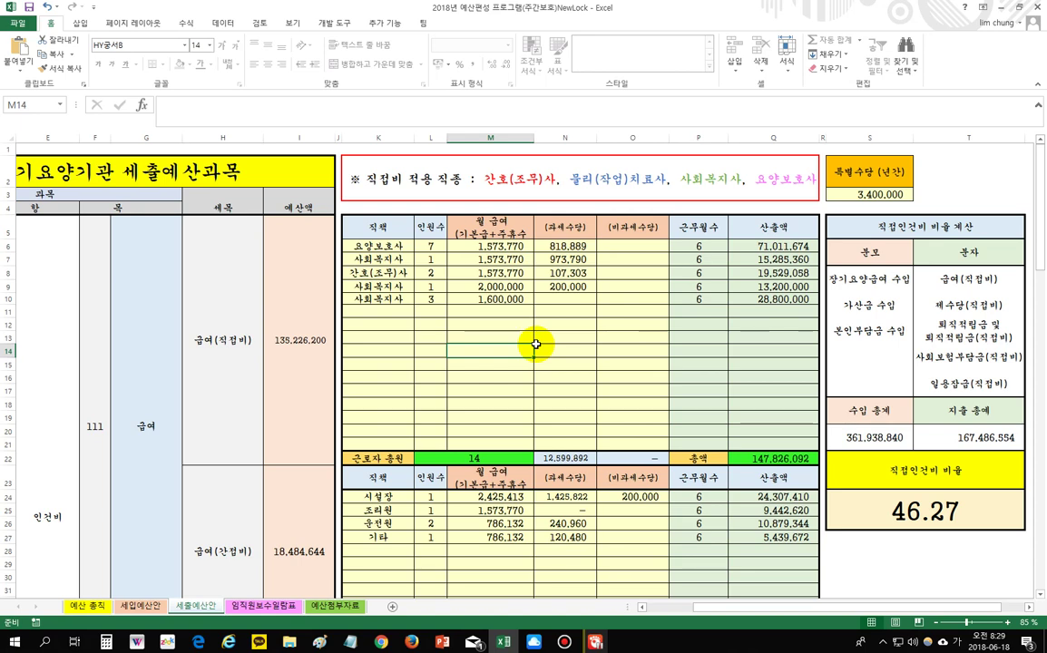
click(552, 330)
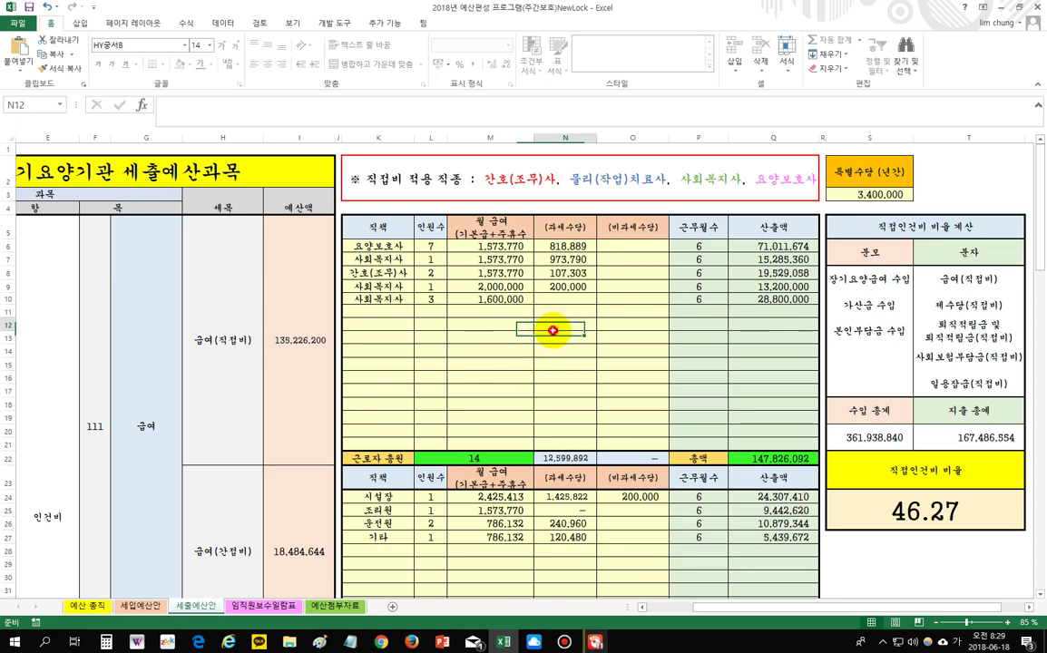
Step: Examine the job titles, headcounts and salaries entered in rows 6 to 10 of the direct-cost staff table
click(433, 299)
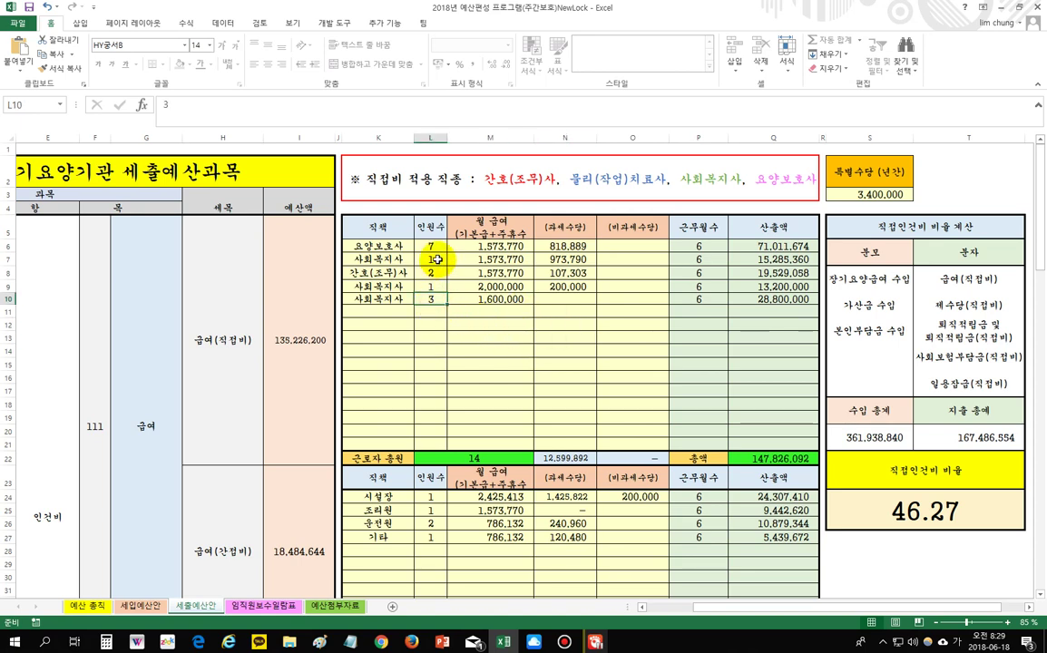
click(478, 300)
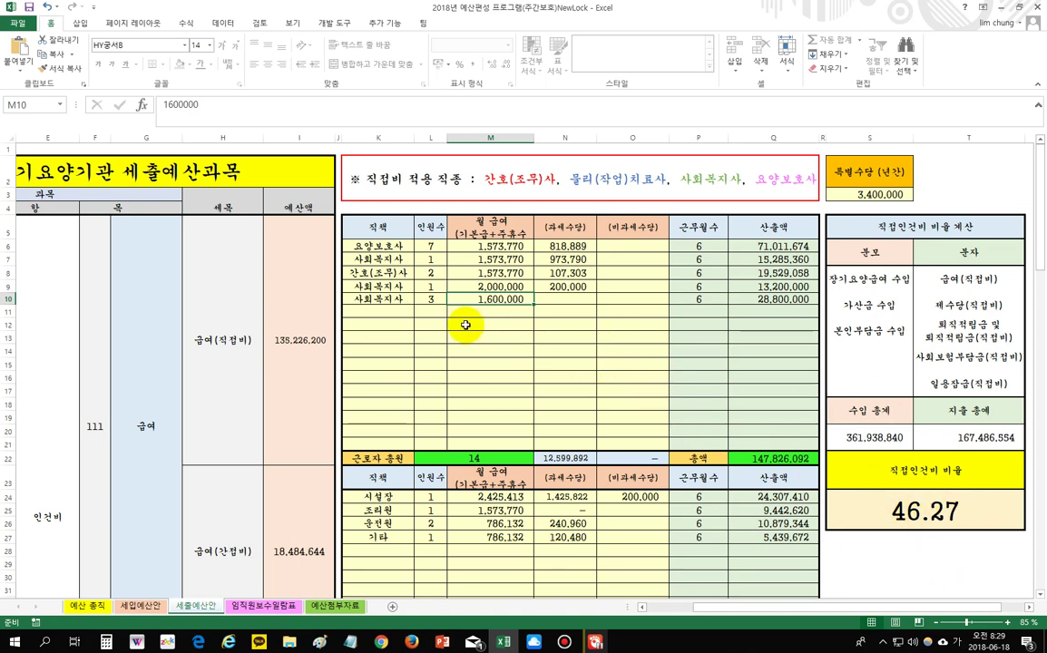
drag(383, 250, 616, 312)
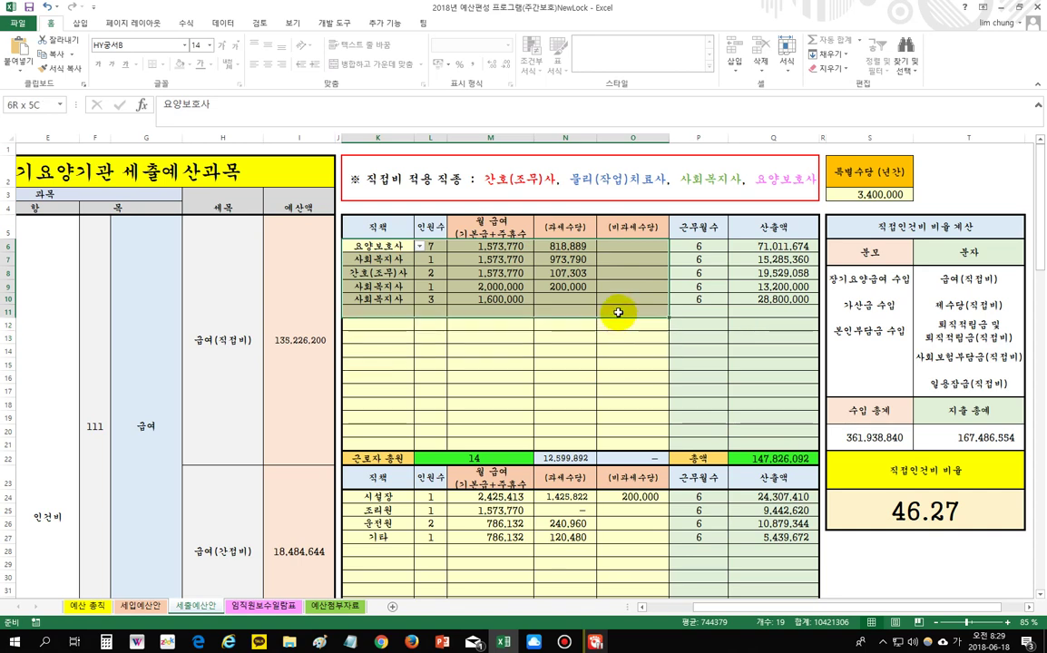
mouse_move(617, 312)
mouse_down()
mouse_move(619, 381)
mouse_move(613, 314)
mouse_up()
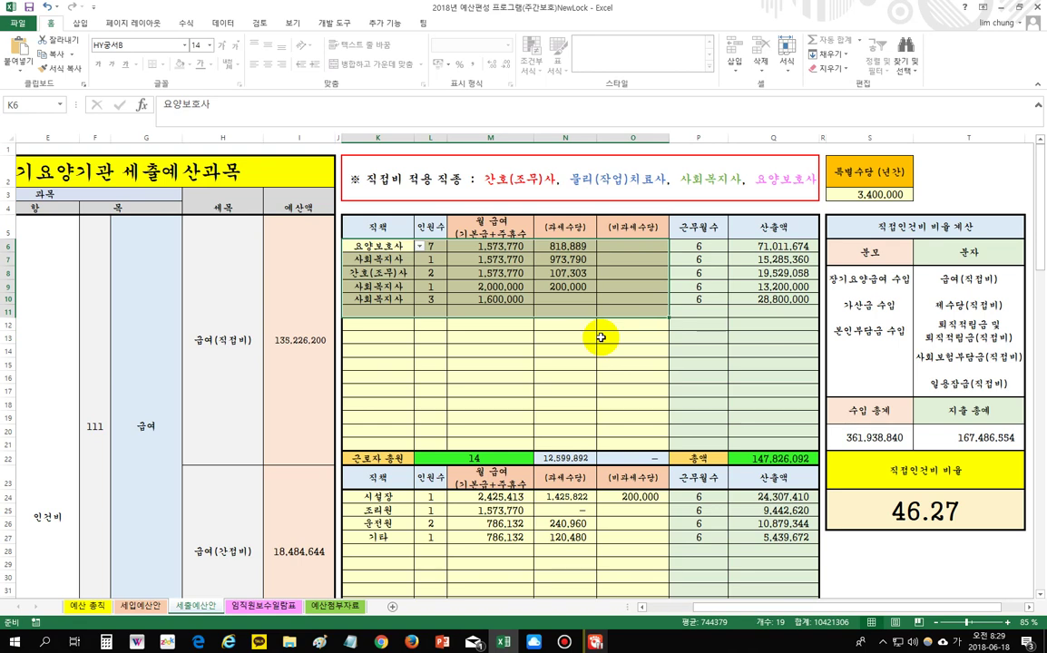
click(562, 377)
click(372, 289)
click(372, 299)
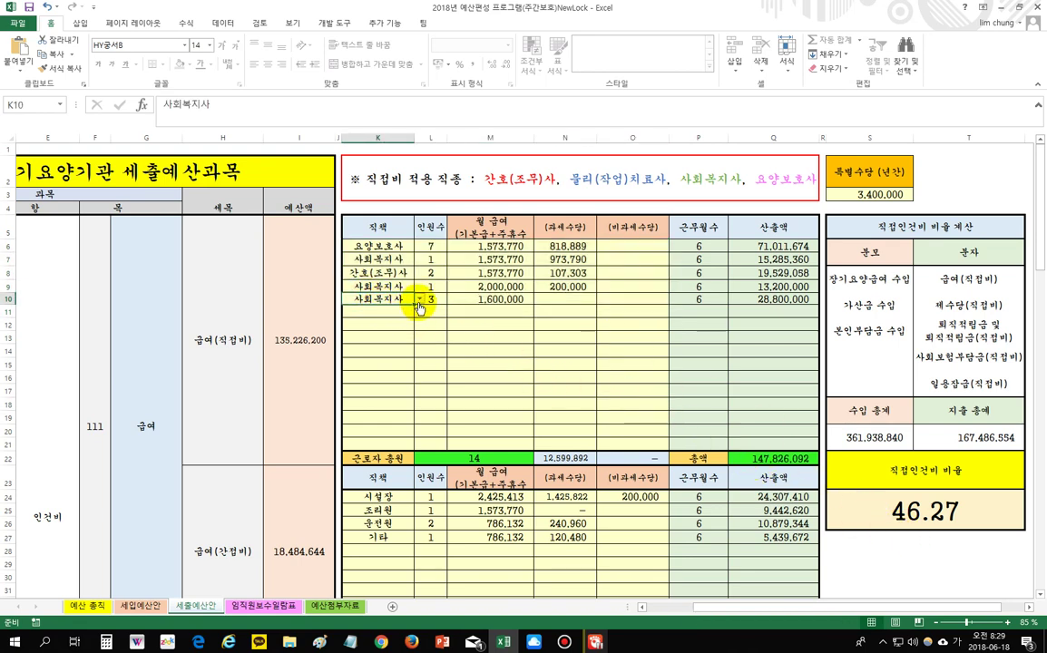
click(537, 338)
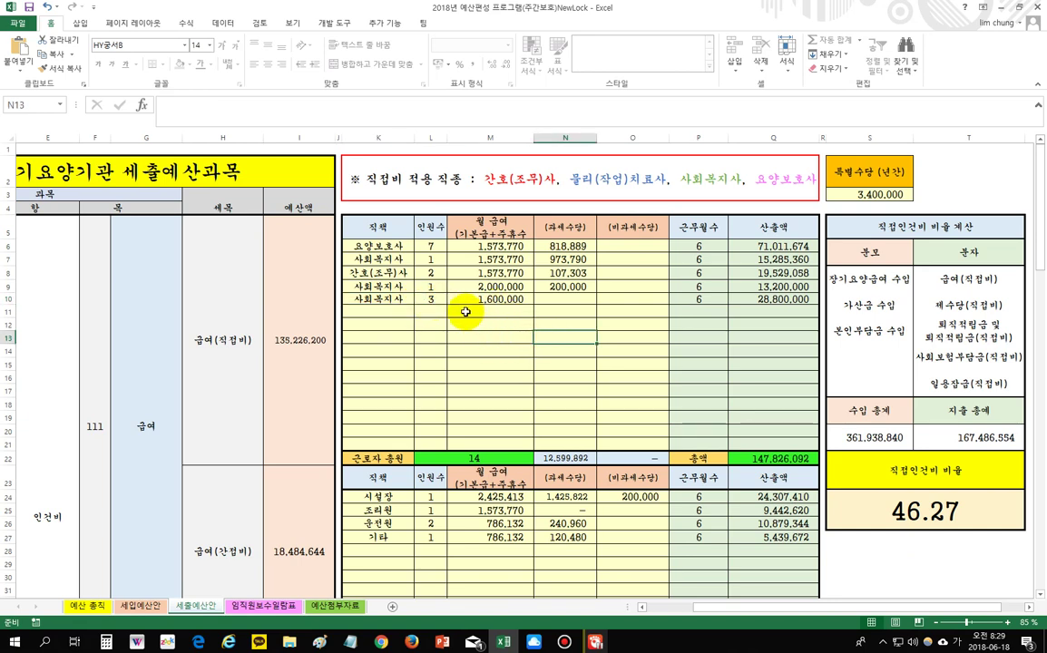
click(521, 352)
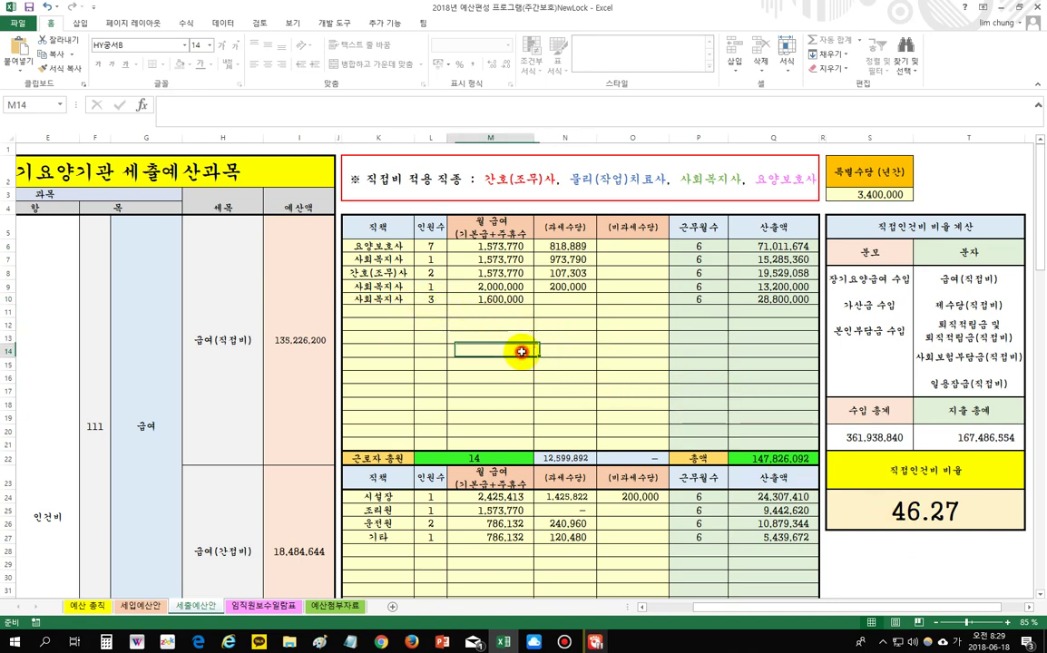
Step: Clear the annual special allowance amount under 특별수당 (년간)
click(882, 195)
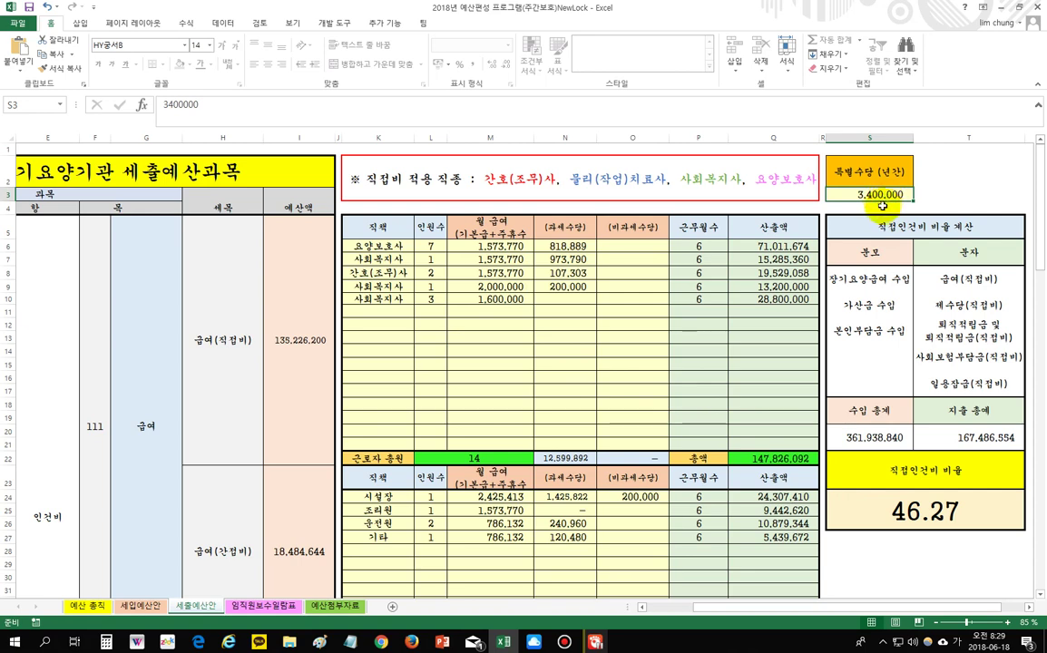
key(Delete)
click(585, 392)
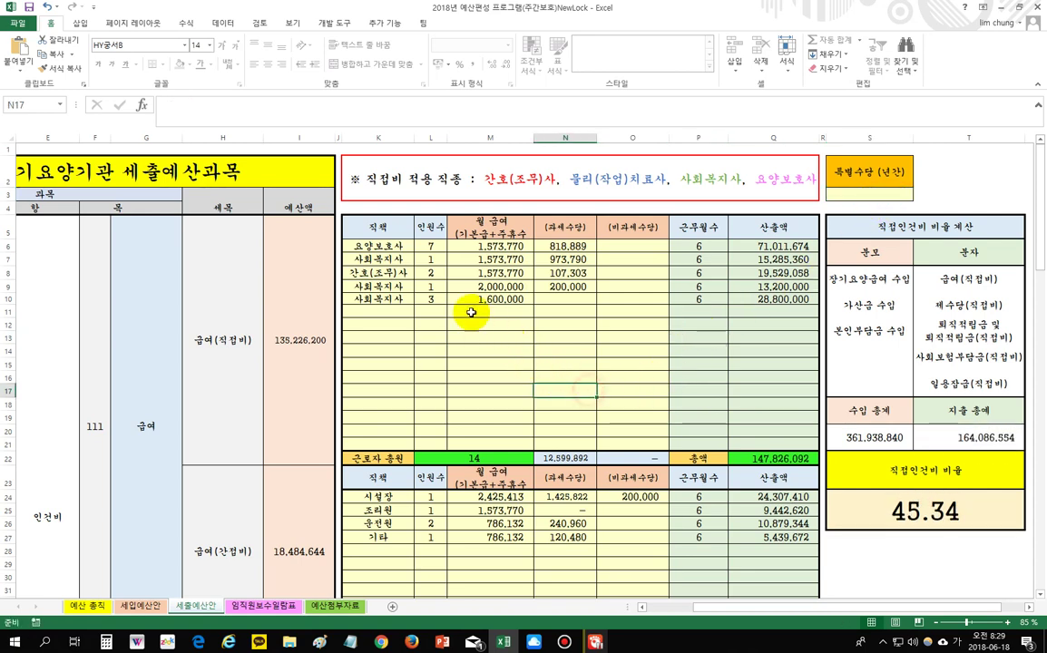
Step: Try a headcount of 4 for the 사회복지사 entry in row 10 and undo the change
click(430, 299)
text(4)
click(481, 354)
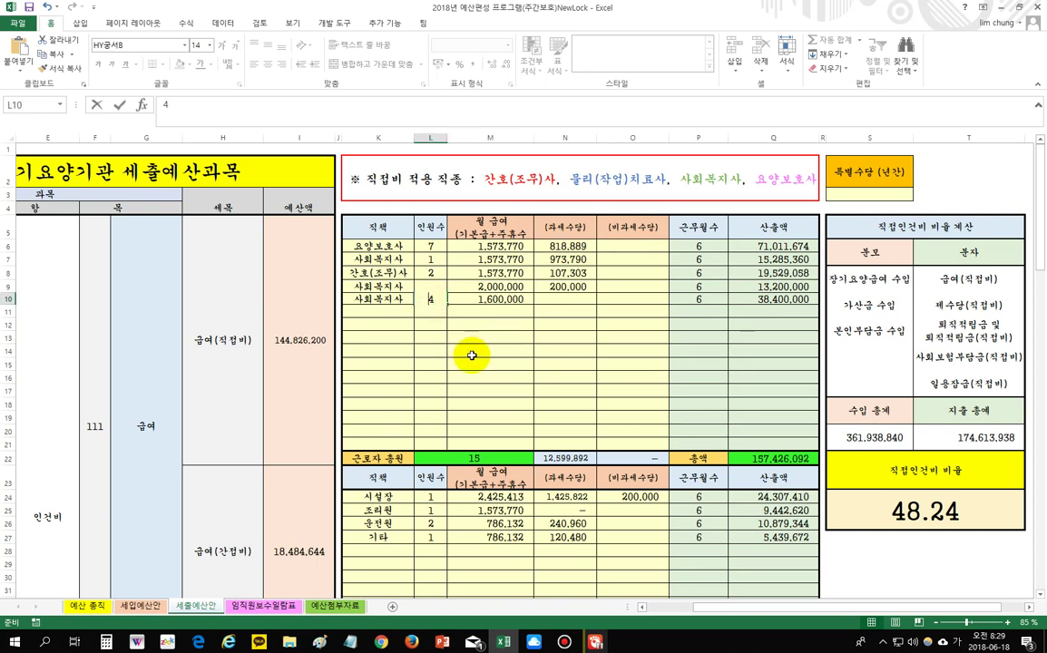
key(ctrl+z)
click(499, 366)
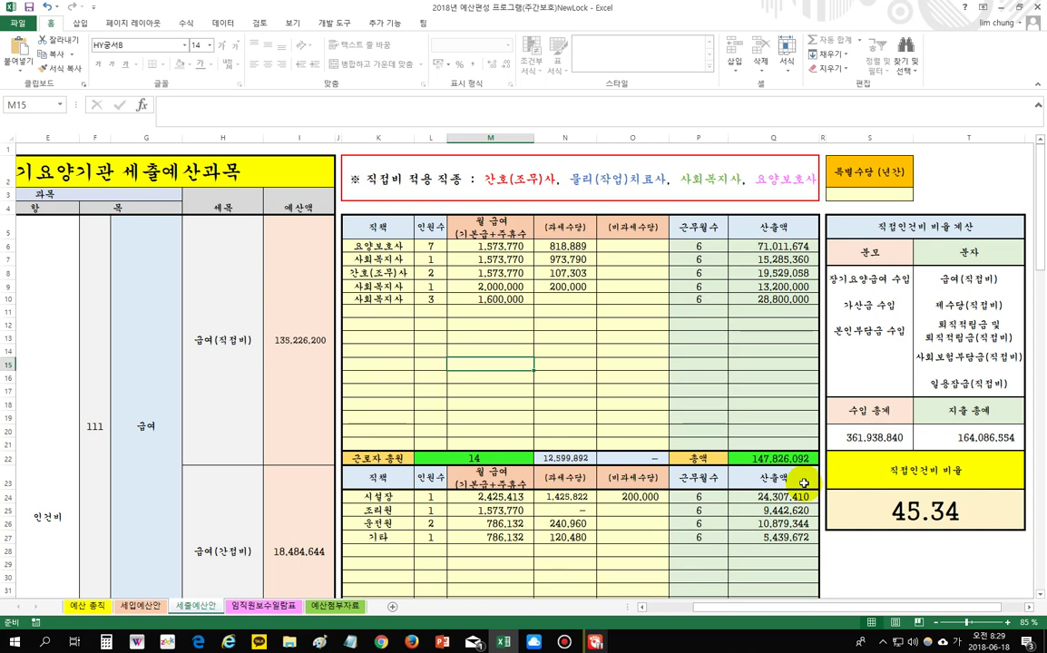
click(625, 407)
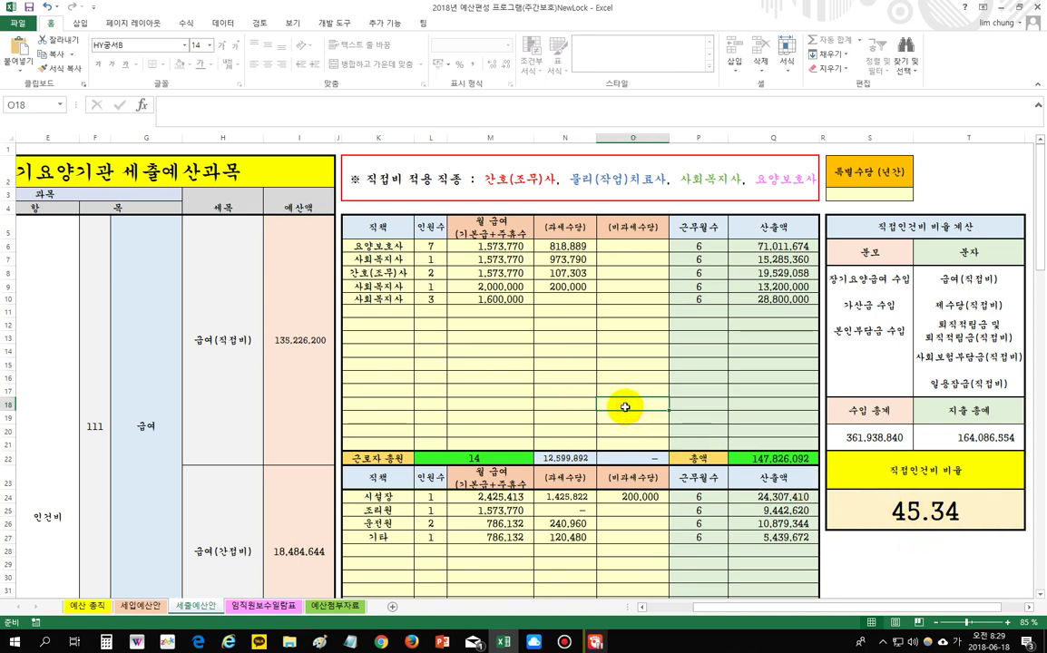
click(887, 196)
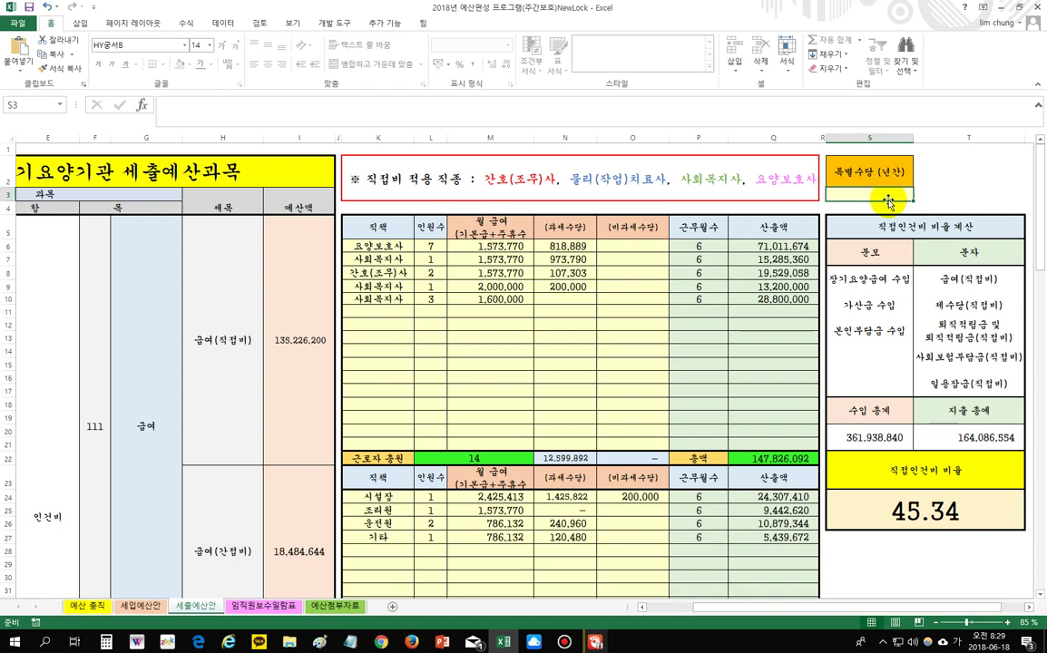
scroll(759, 350, down, 3)
scroll(625, 362, up, 3)
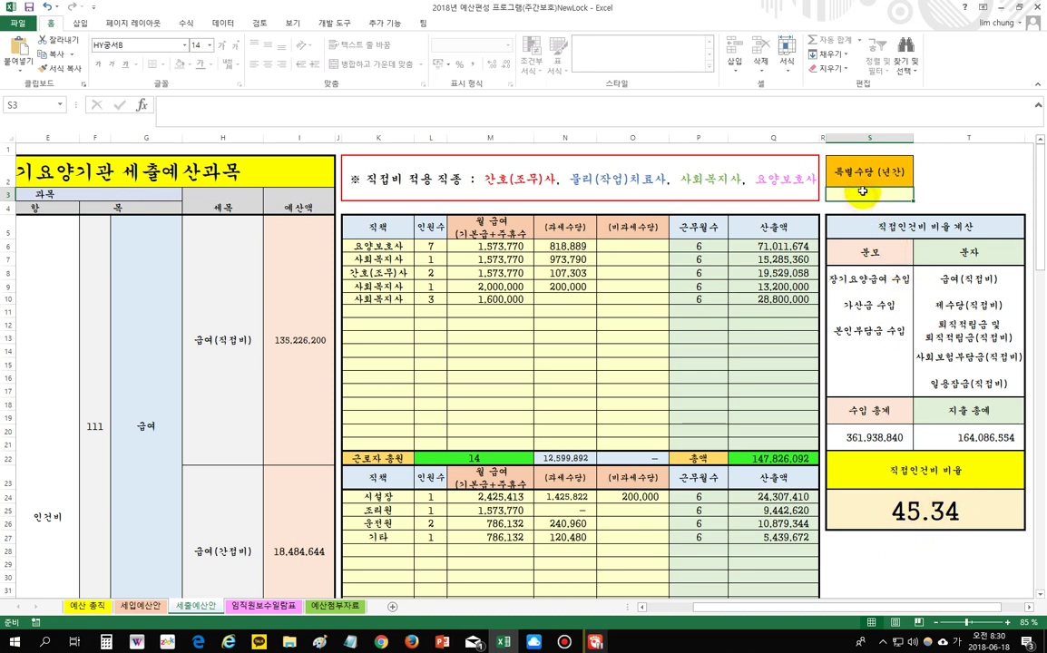
Step: Set the annual special allowance under 특별수당 (년간) to 3,000,000 and raise it to 3,500,000
text(3000000)
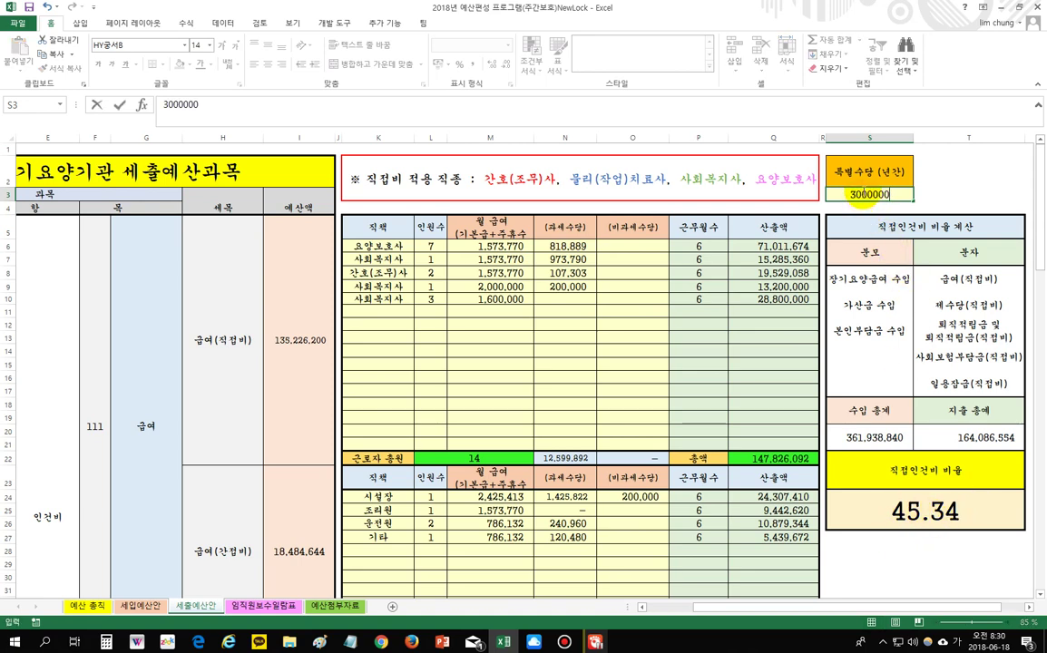
key(Return)
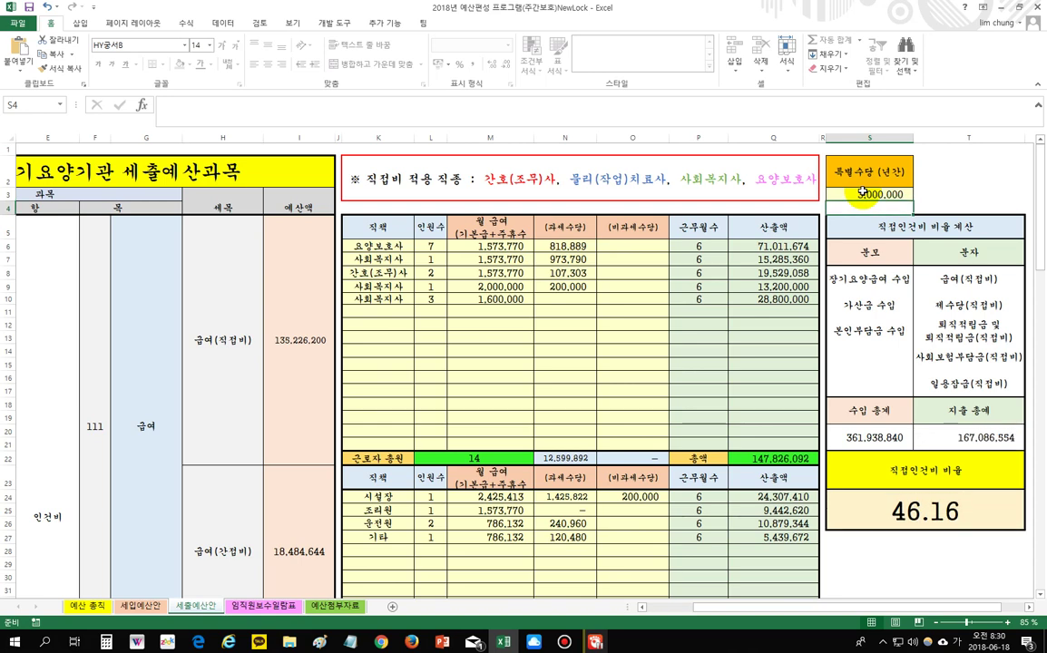
click(862, 190)
text(3)
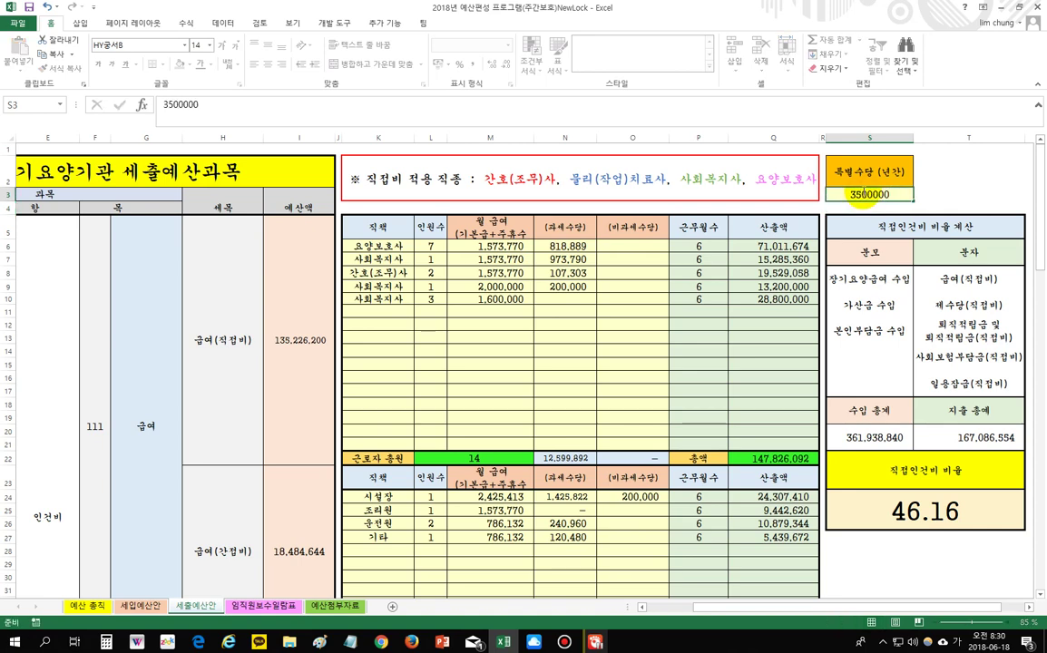
key(Return)
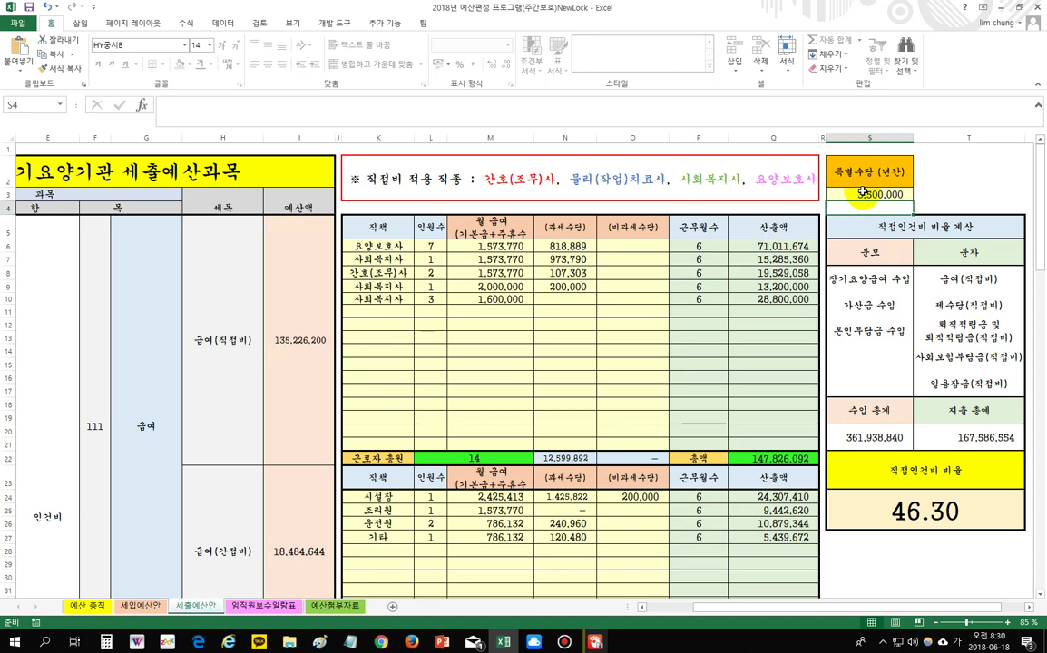
Step: Examine the 직접인건비 비율, the direct and indirect staff entries, the special allowance and the other expense items on the sheet
click(907, 497)
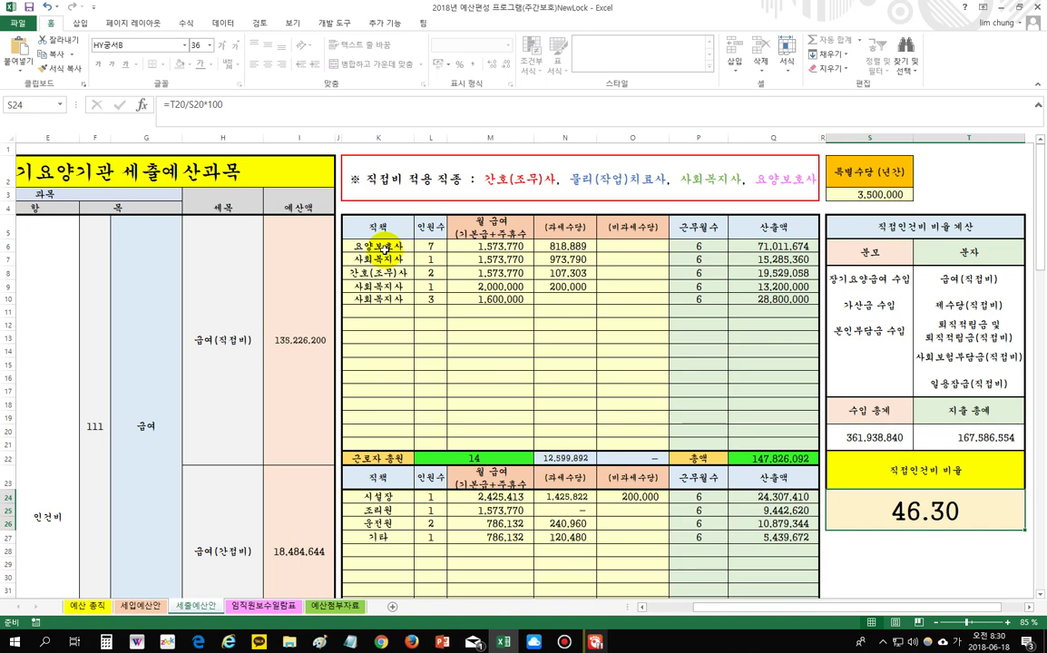
drag(384, 247, 626, 417)
drag(386, 497, 625, 577)
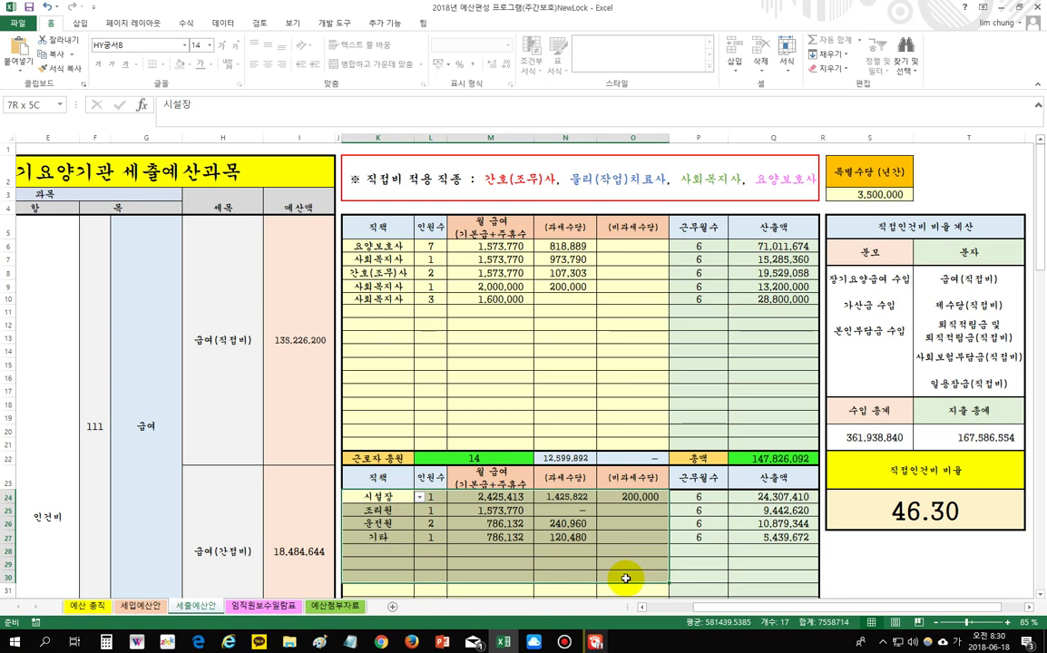
click(565, 371)
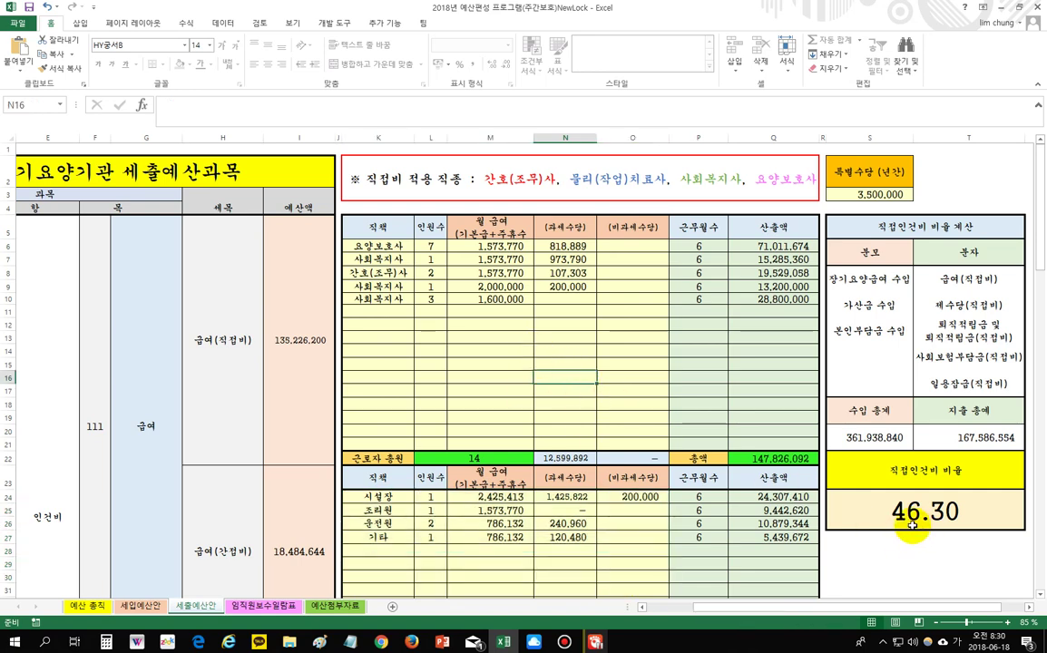
drag(399, 300, 611, 311)
click(568, 324)
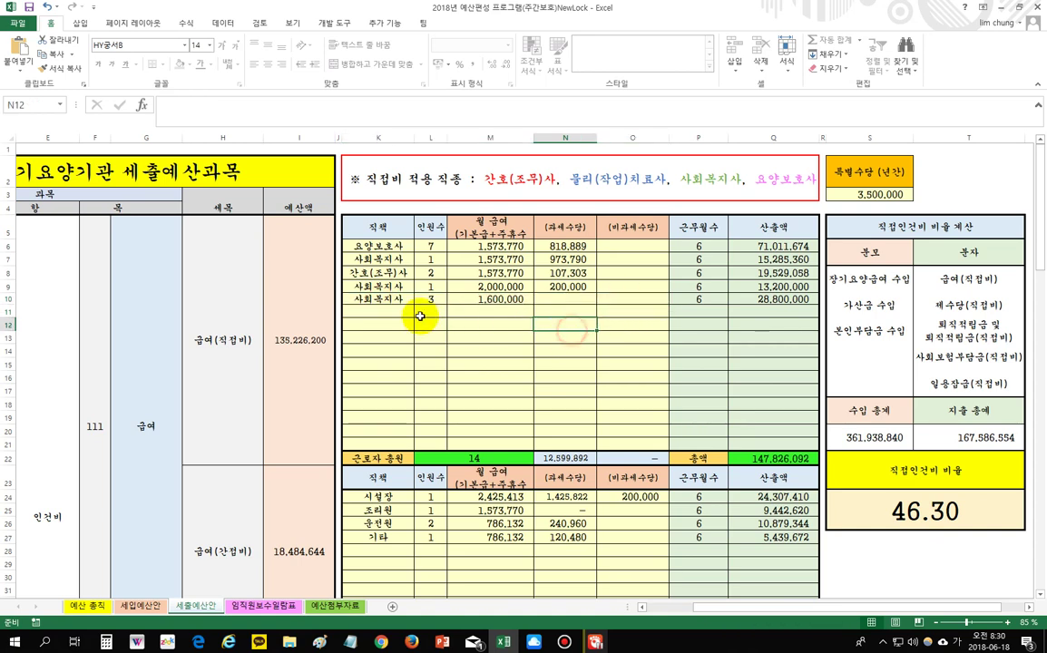
drag(378, 296, 626, 300)
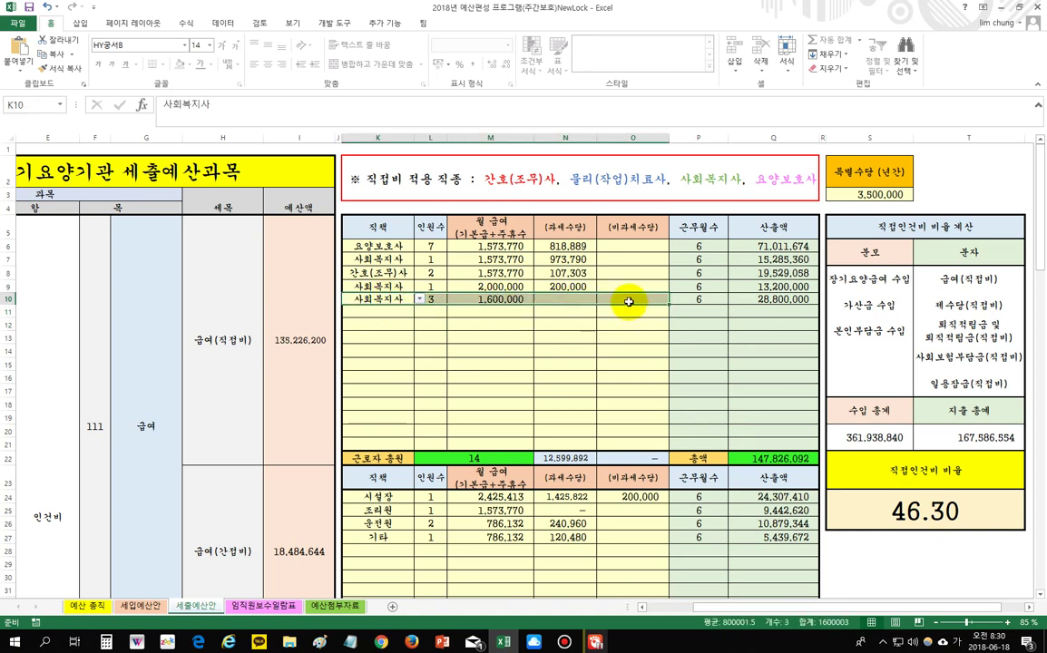
click(875, 196)
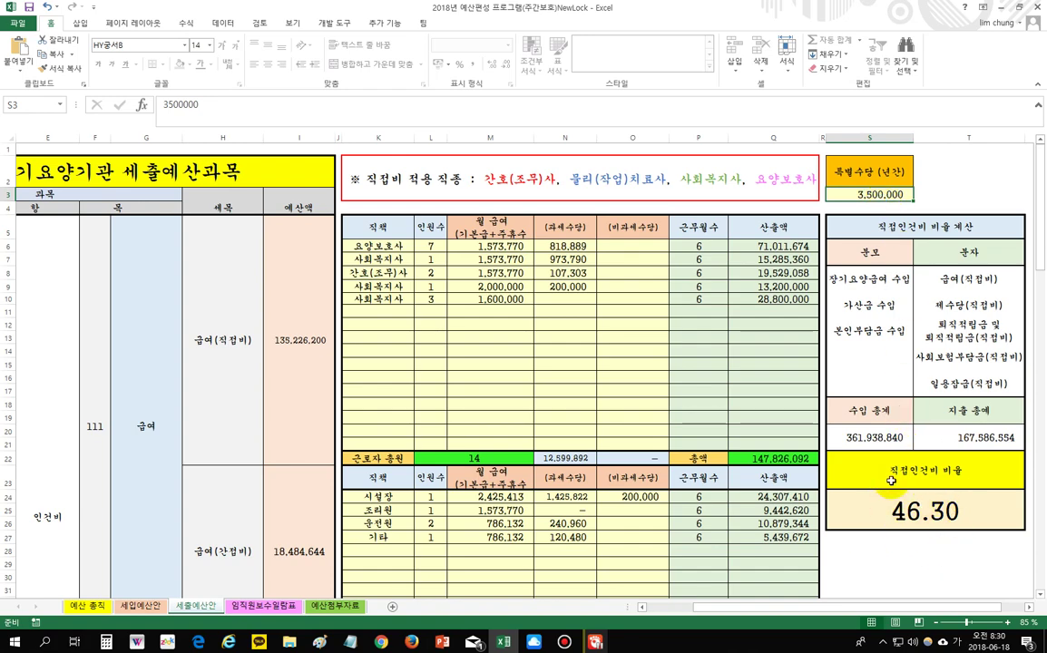
scroll(730, 399, down, 14)
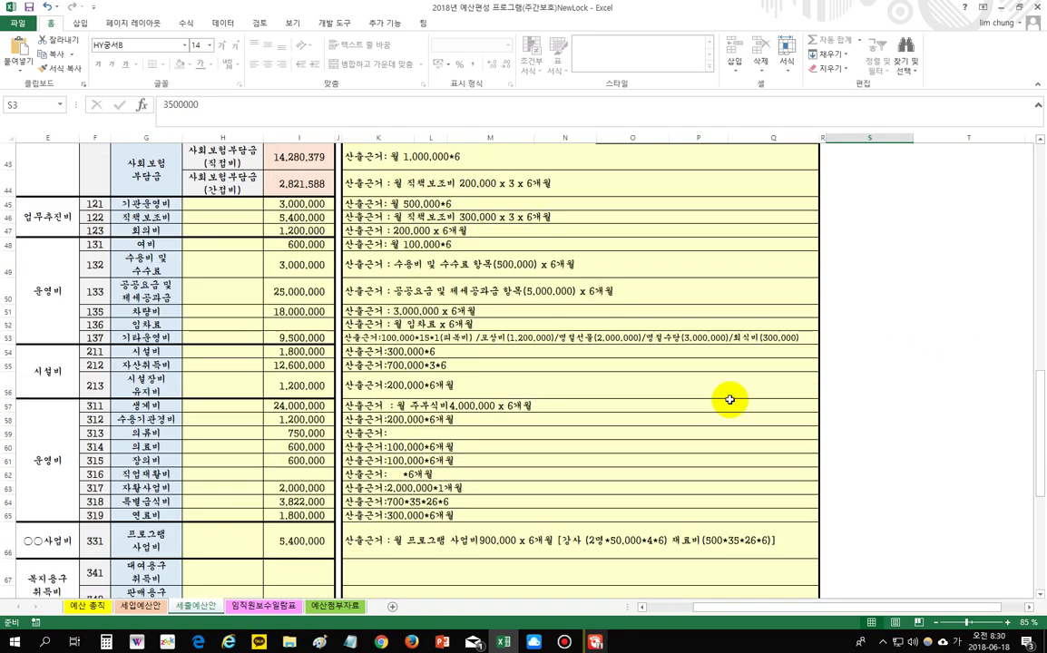
scroll(724, 388, down, 3)
scroll(729, 390, up, 17)
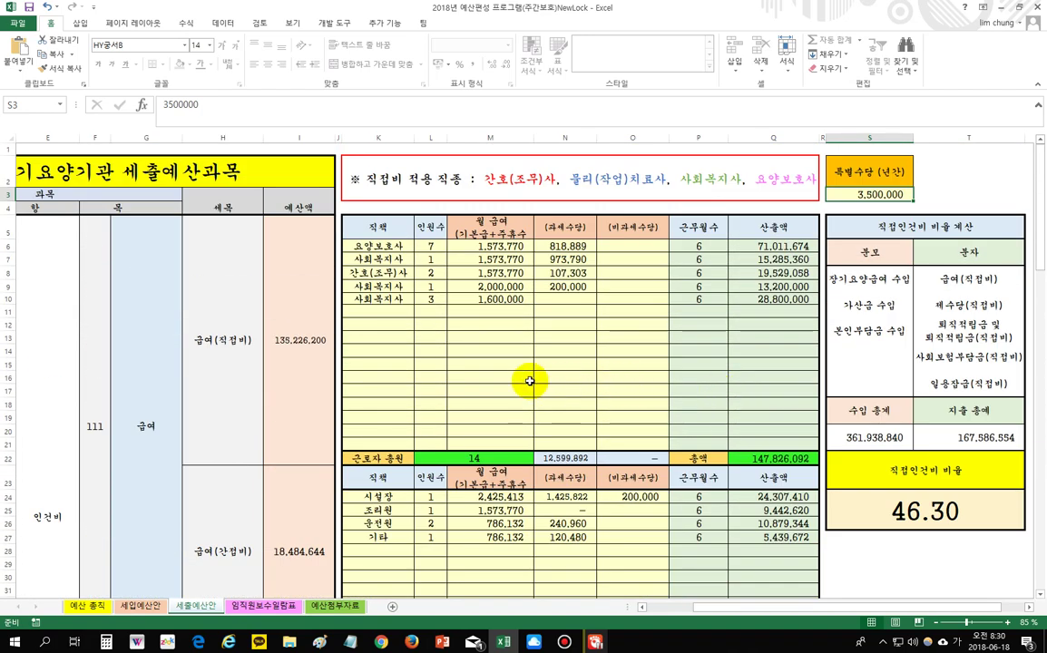
drag(752, 616, 659, 618)
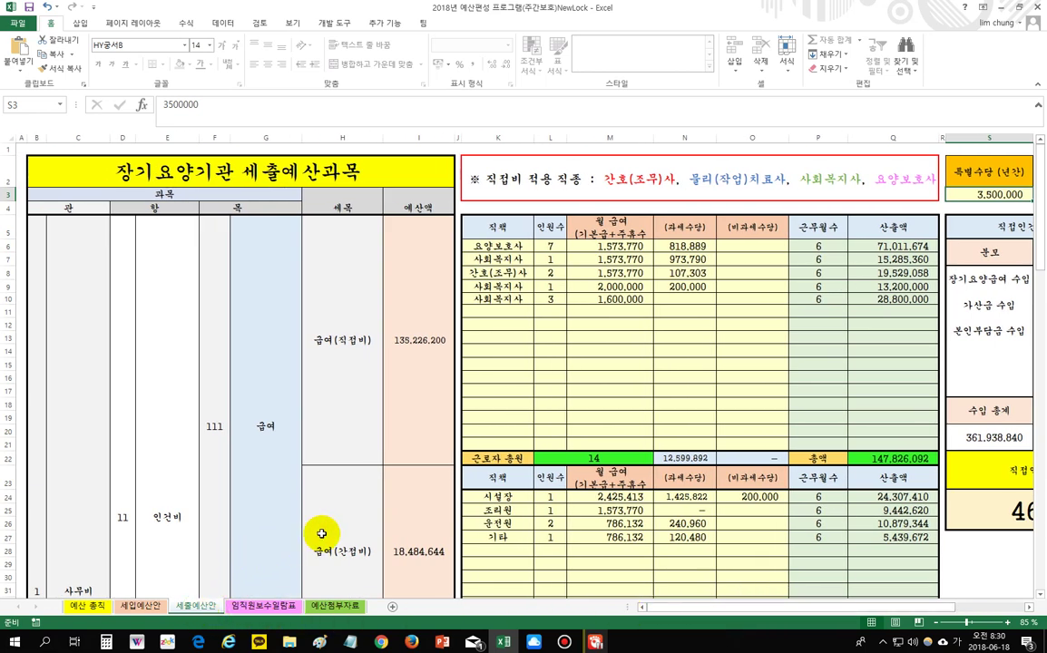
Step: Compare the 세입 총액 and 세출 총액 figures on the 예산 총칙 sheet
click(88, 605)
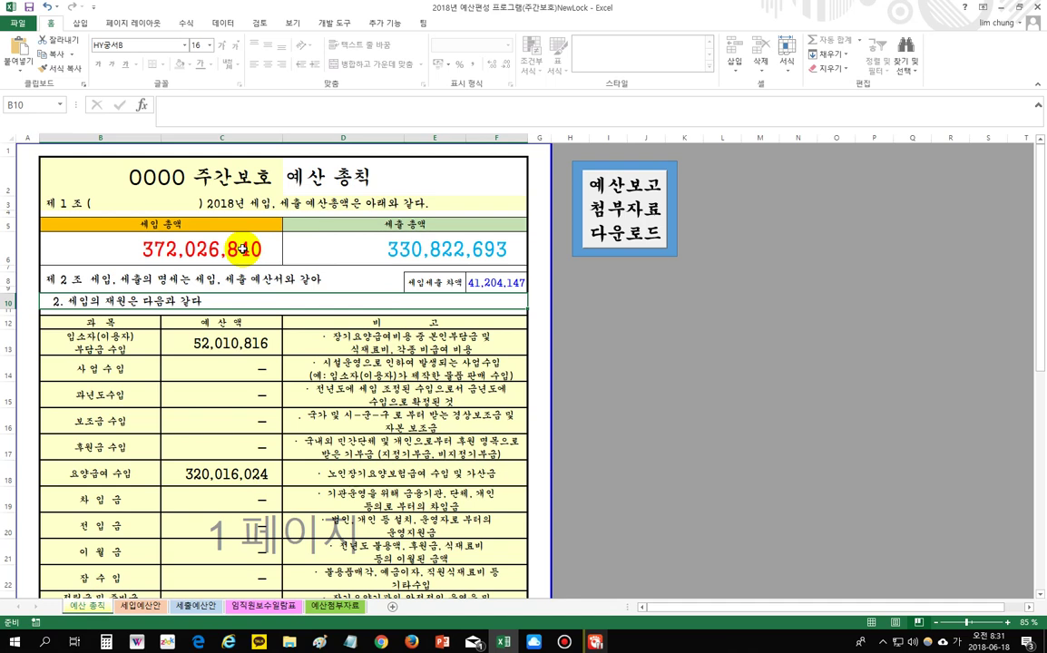
click(370, 250)
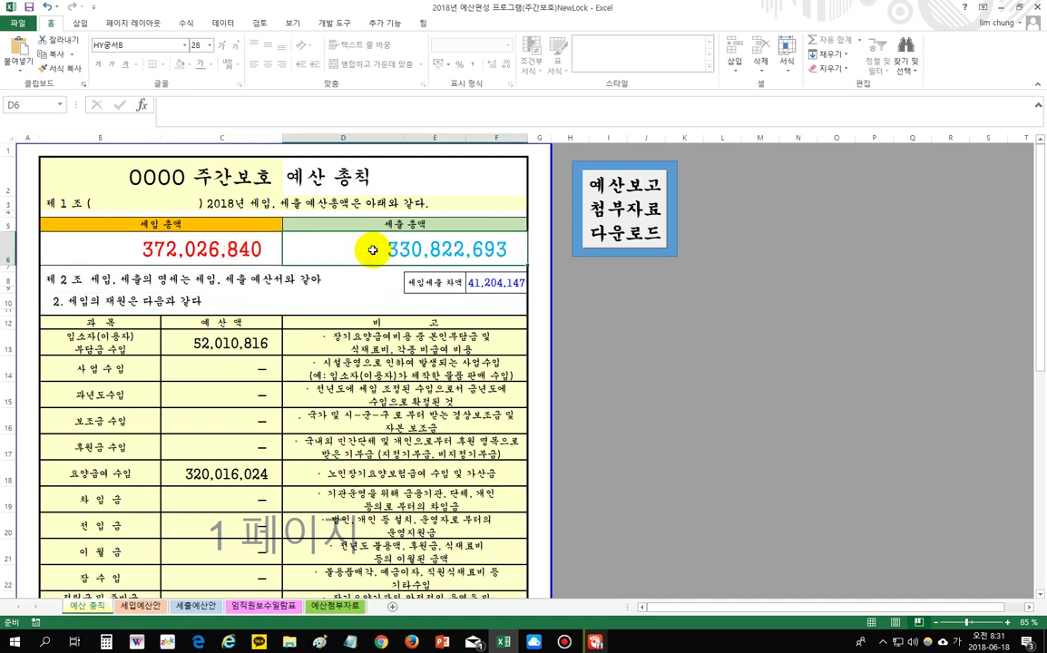
drag(261, 251, 334, 250)
click(363, 298)
click(252, 249)
click(370, 258)
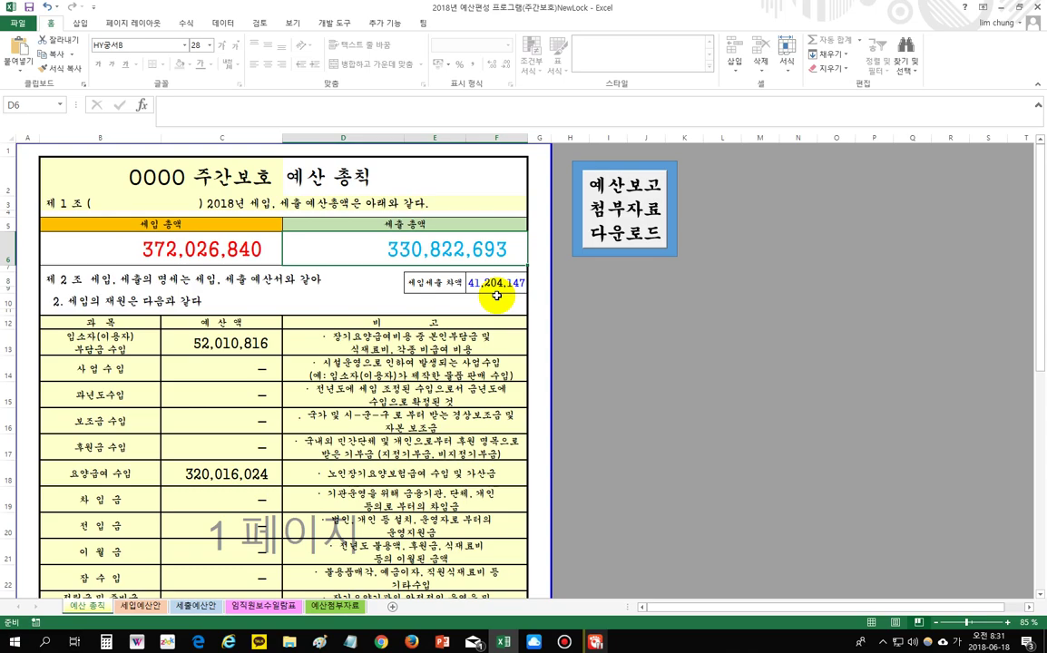
Step: Clear the 3등급 entry in row 17 of the 15% copayment table on the 세입예산안 sheet
click(122, 608)
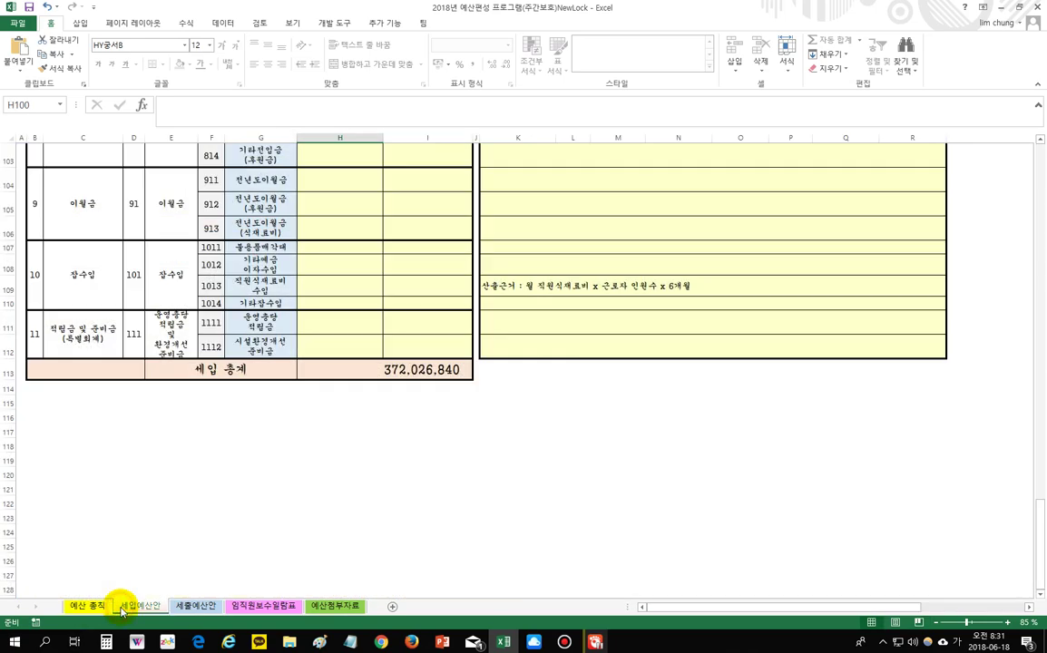
click(199, 605)
click(136, 605)
scroll(263, 524, up, 5)
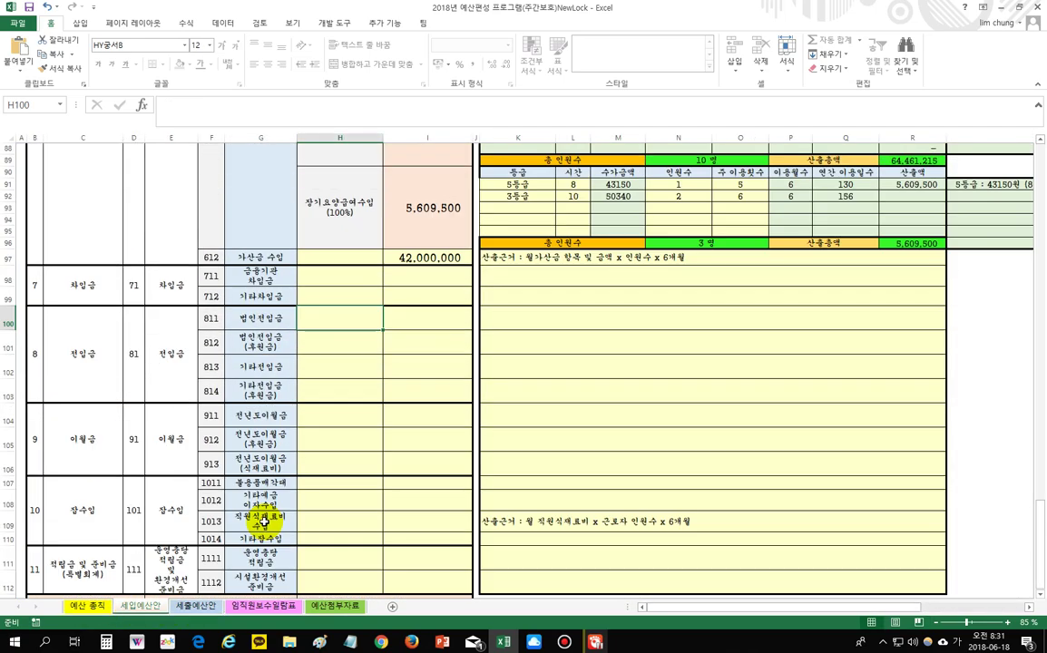
scroll(263, 523, up, 20)
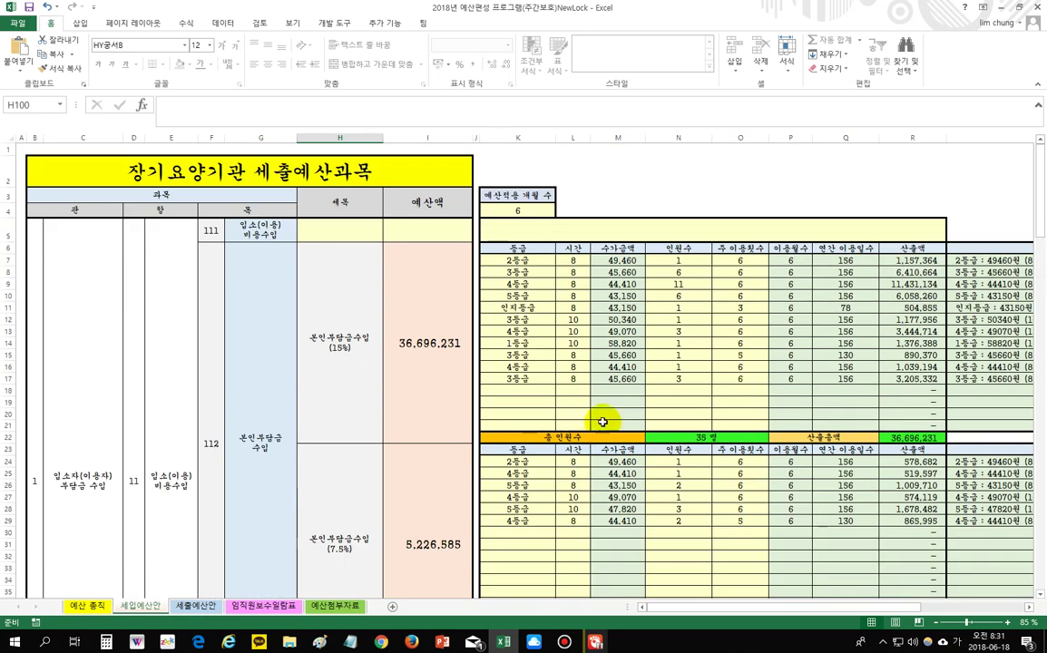
drag(543, 381, 564, 379)
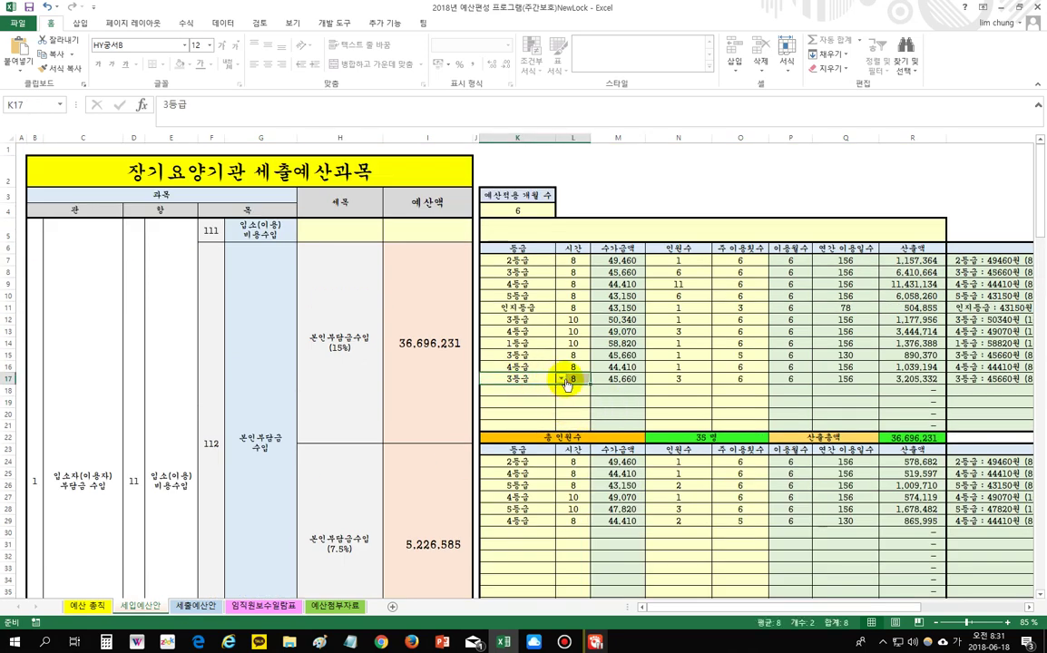
key(Delete)
drag(682, 379, 731, 380)
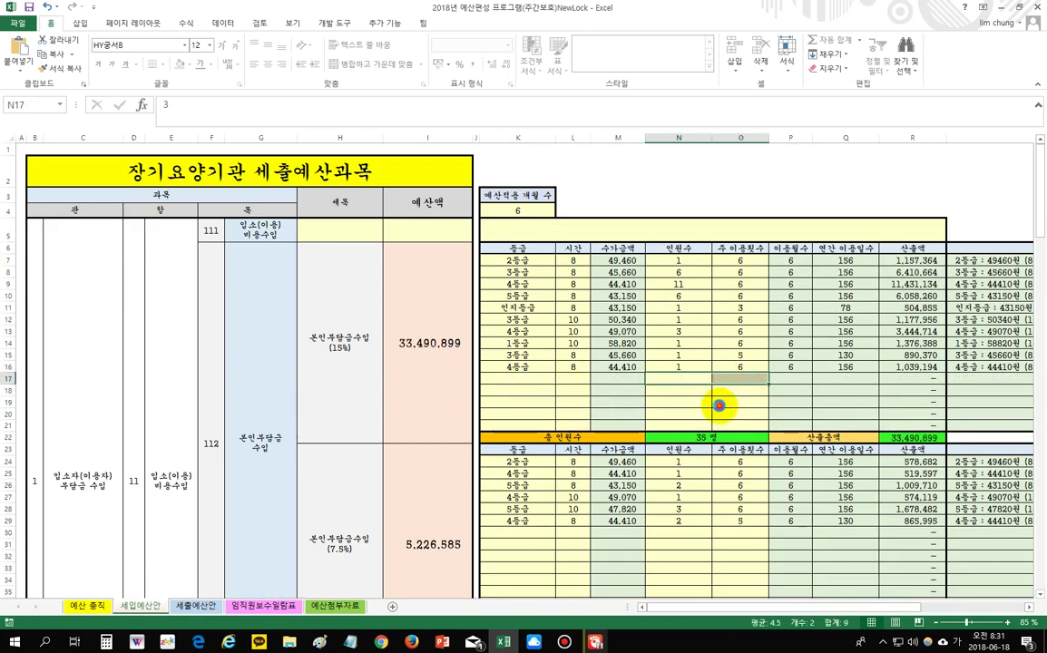
Step: Check the 세입세출 차액 on the 예산 총칙 sheet and inspect the 4등급 entry in row 29 of the 세입예산안 sheet
click(94, 608)
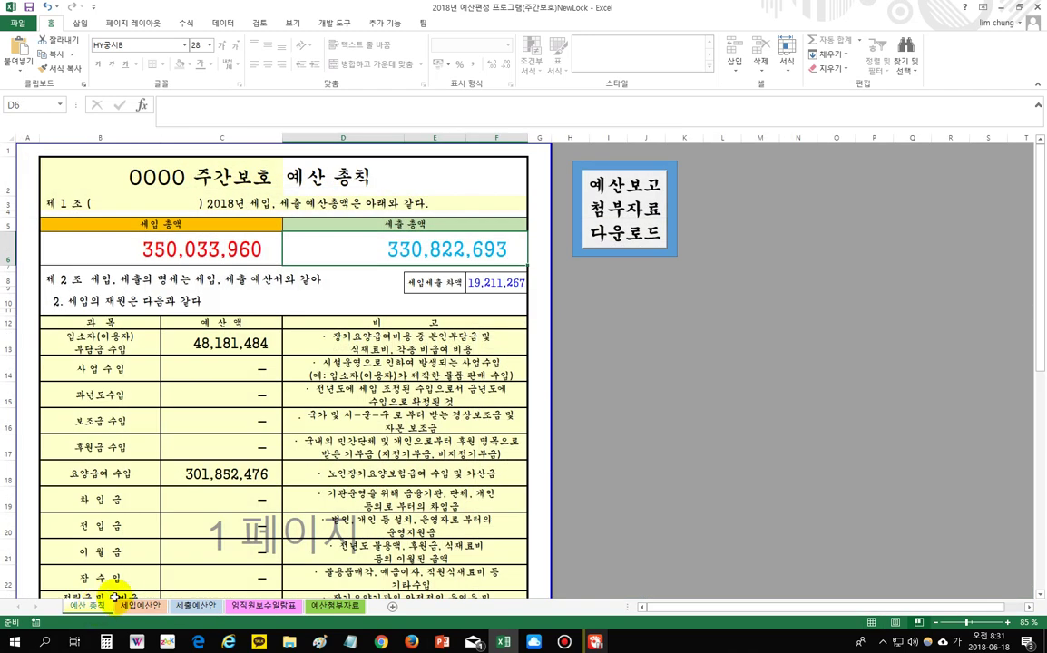
click(143, 606)
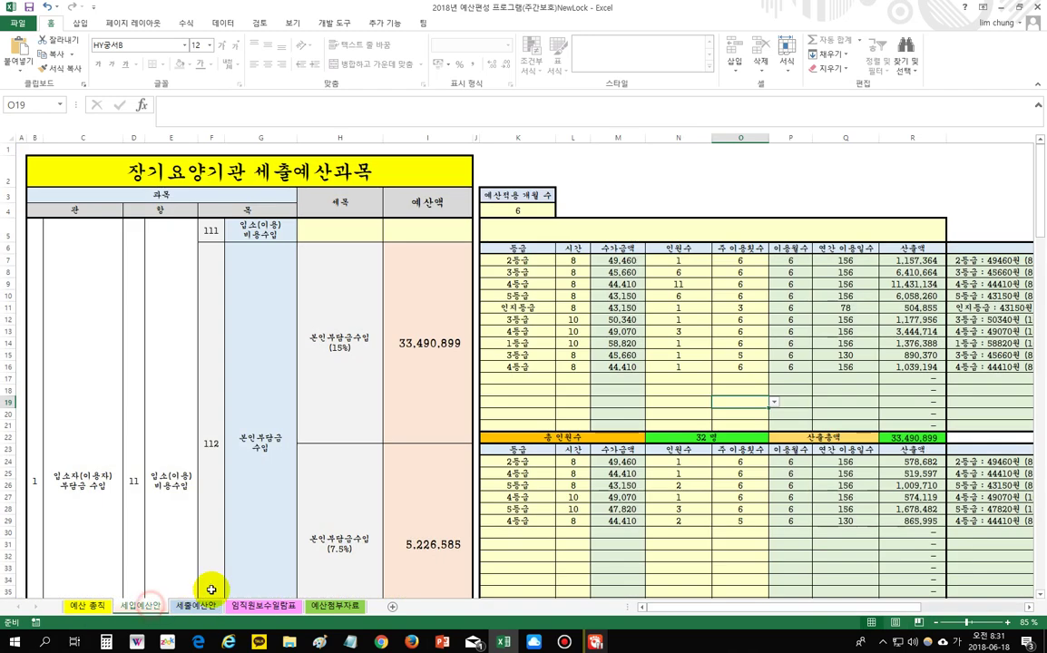
click(512, 521)
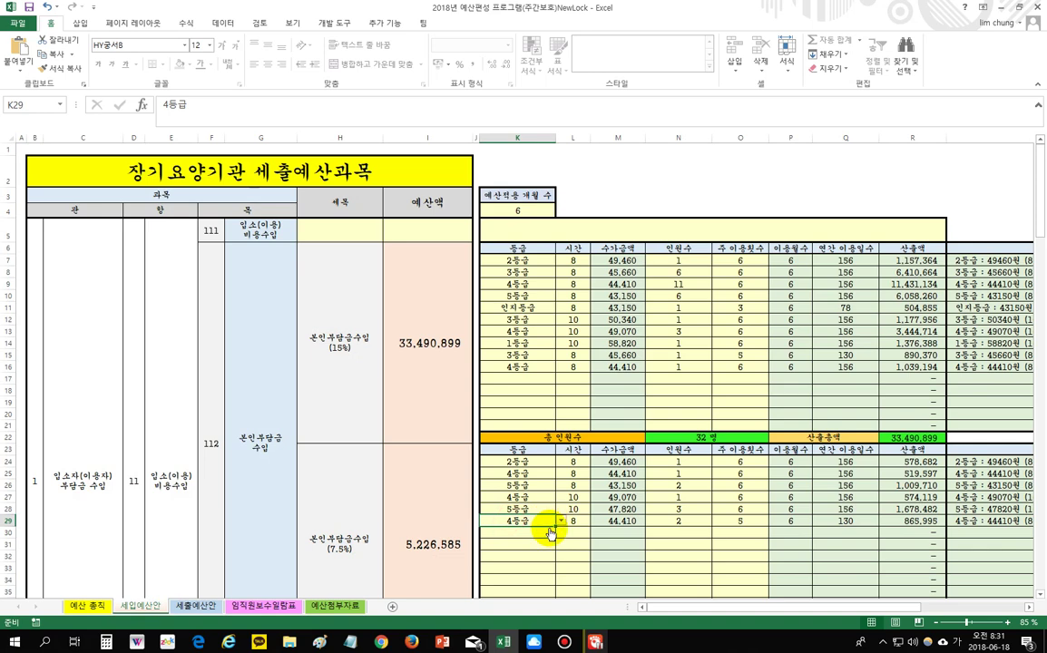
drag(517, 522, 565, 521)
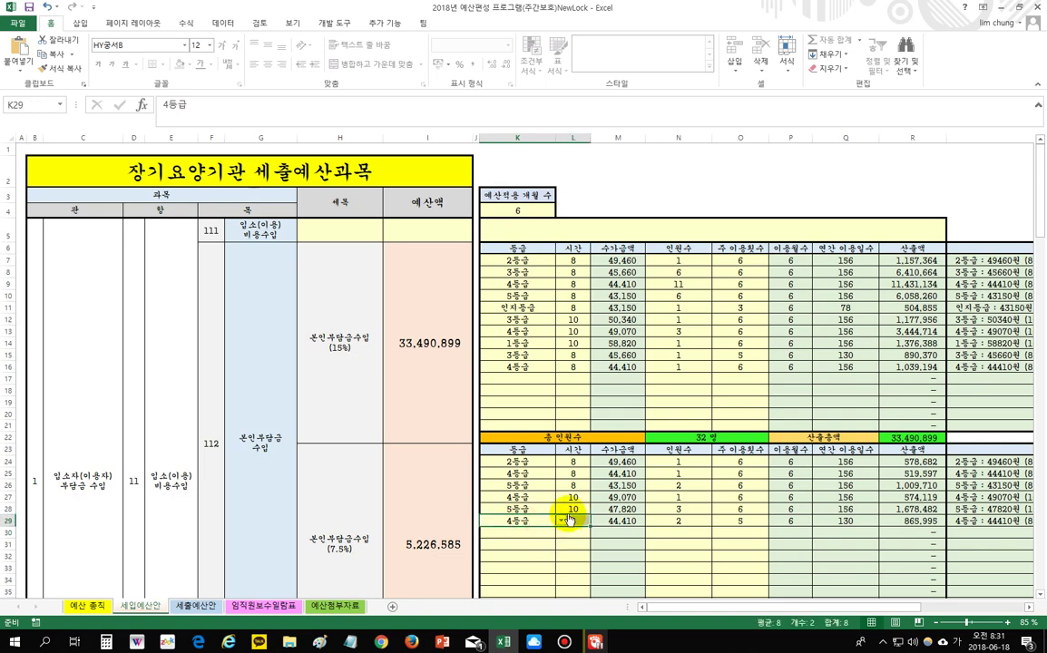
click(570, 401)
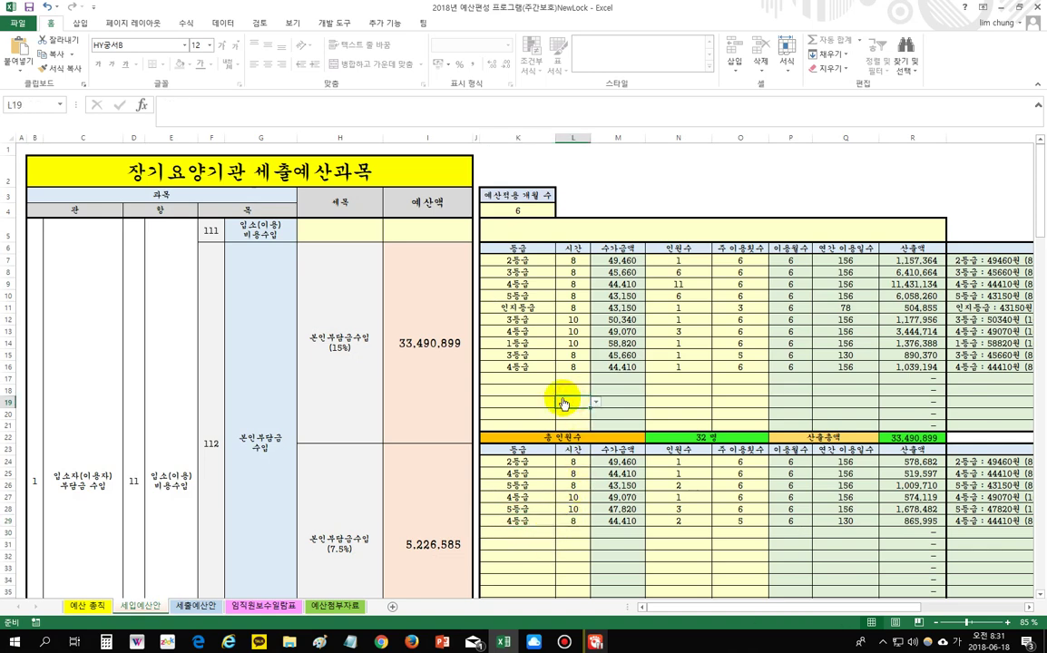
Step: Undo the clearing of the headcount and weekly use count in row 17 and clear both cells again
key(ctrl+z)
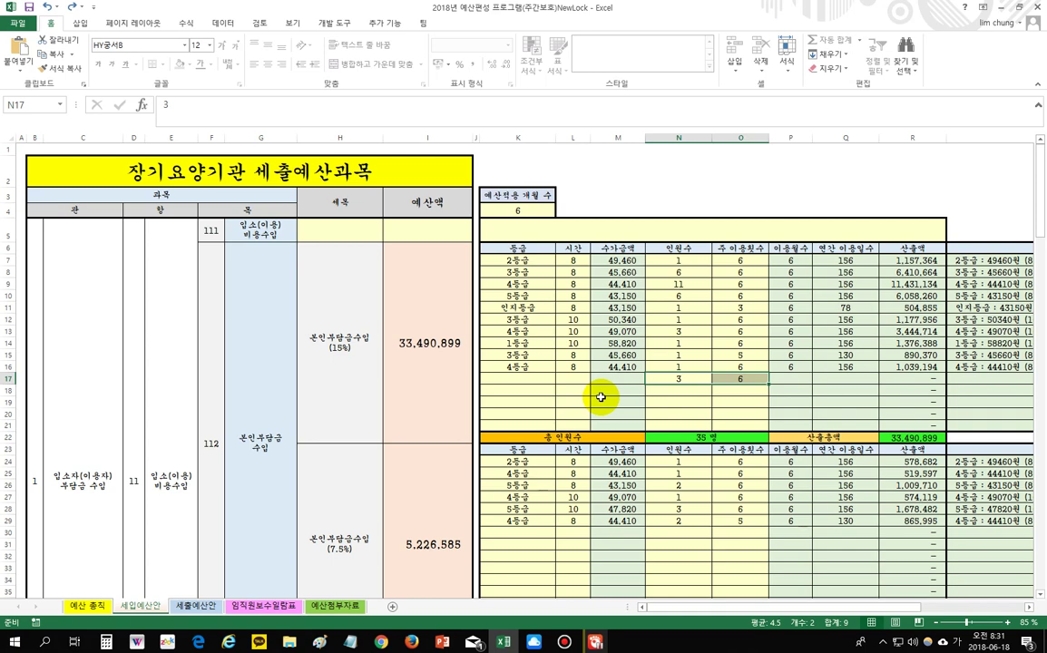
drag(678, 378, 739, 382)
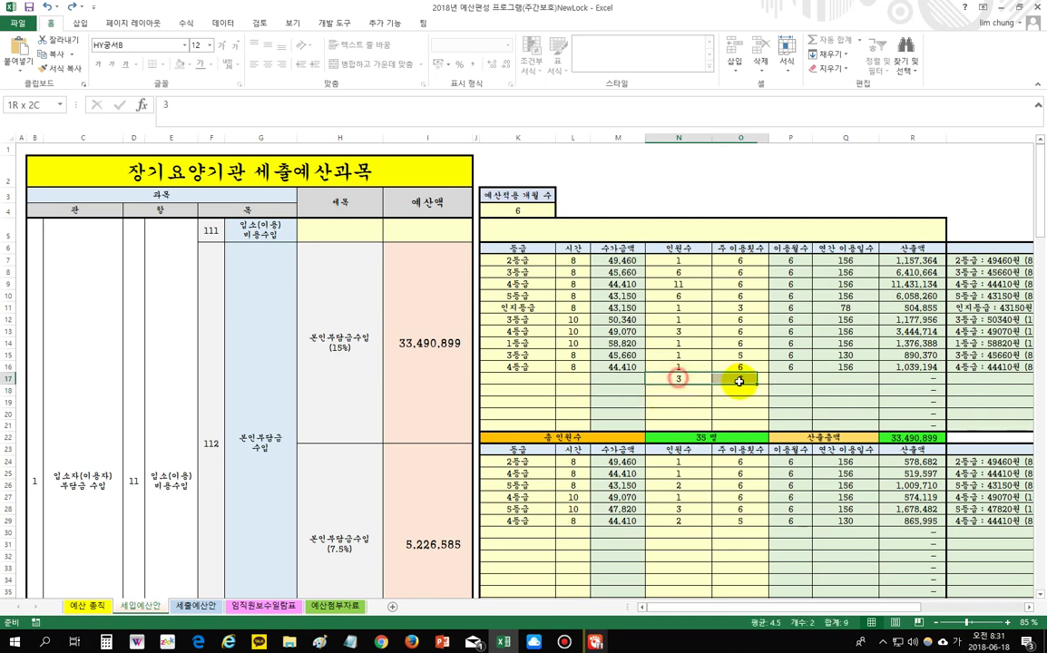
key(Delete)
Step: Clear the 4등급 entry in row 29 of the 7.5% copayment table and check the 세입세출 차액 on the 예산 총칙 sheet
drag(518, 522, 719, 527)
key(Delete)
click(714, 555)
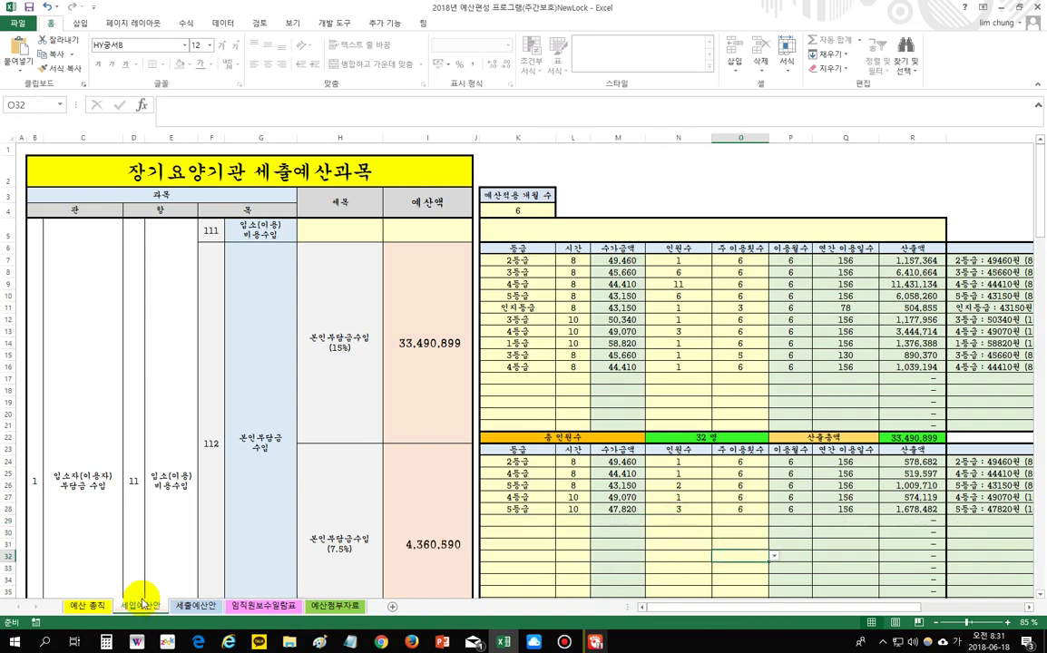
click(86, 604)
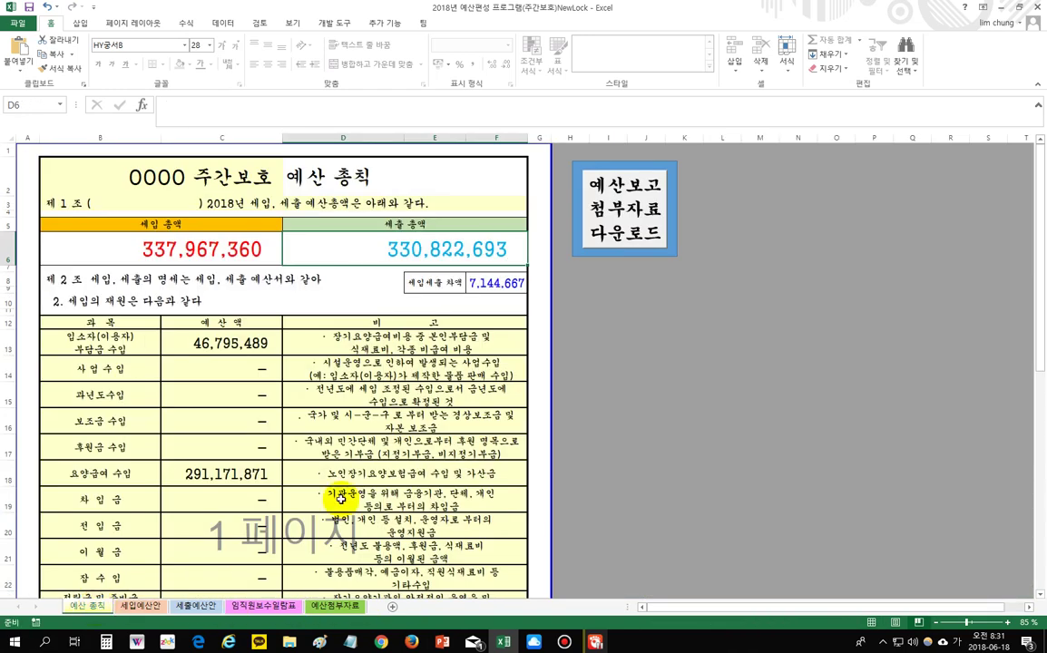
Step: Set the 잡지출 (711) budget amount to 7,000,000 on the 세출예산안 sheet
click(200, 604)
scroll(408, 508, down, 10)
scroll(402, 515, down, 9)
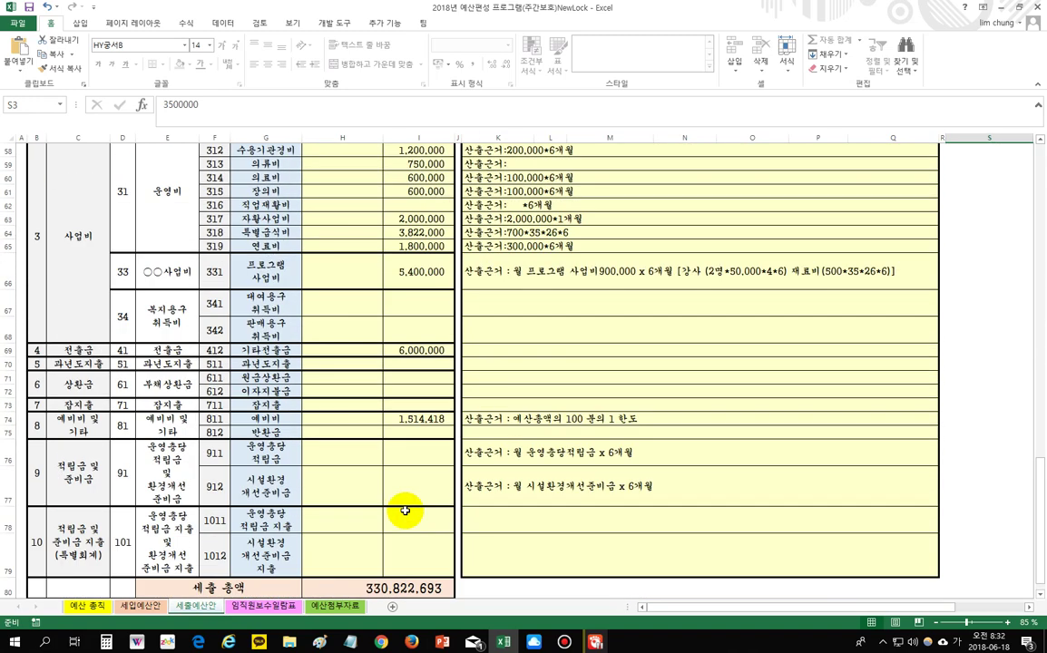
click(432, 405)
text(7,)
text(000,000)
key(Return)
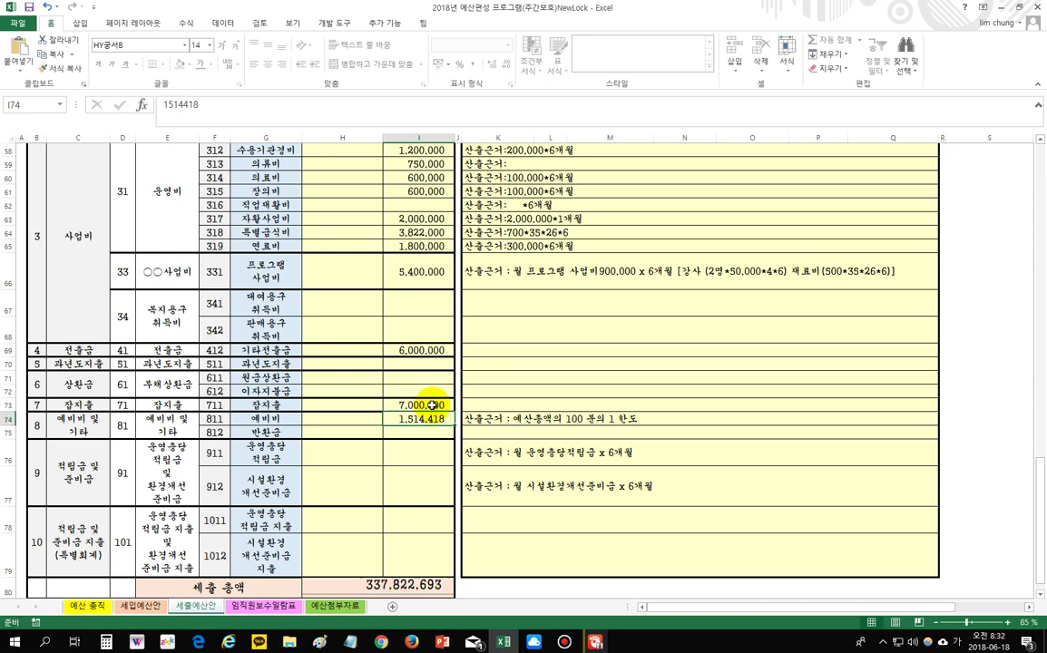
click(532, 490)
Step: Check the 세입세출 차액 on the 예산 총칙 sheet and return to the 세출예산안 sheet by way of 세입예산안
click(102, 608)
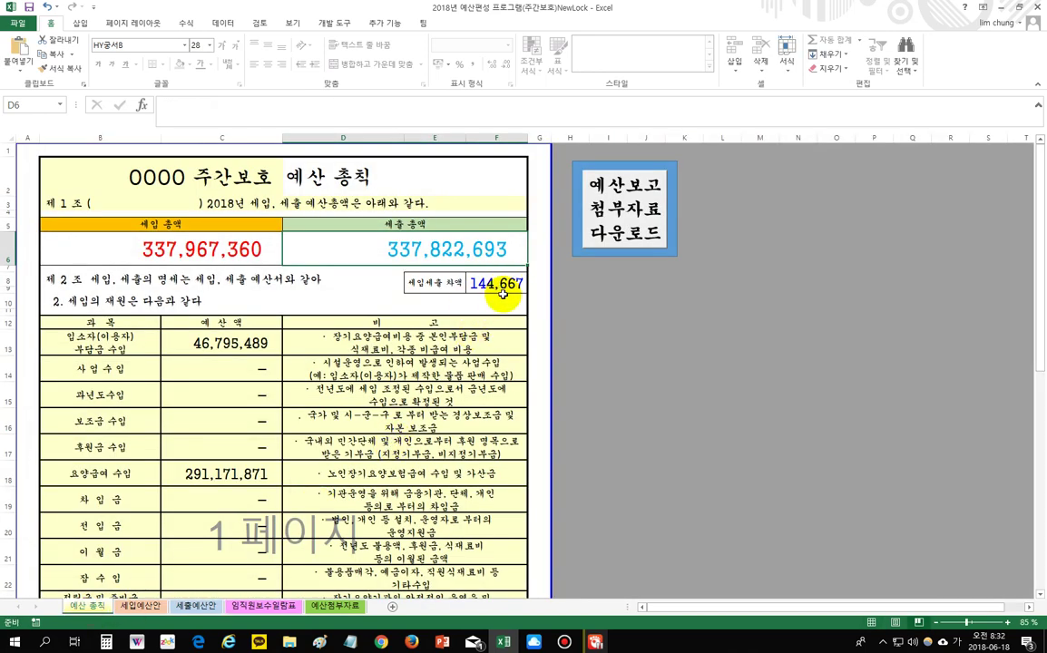
click(141, 606)
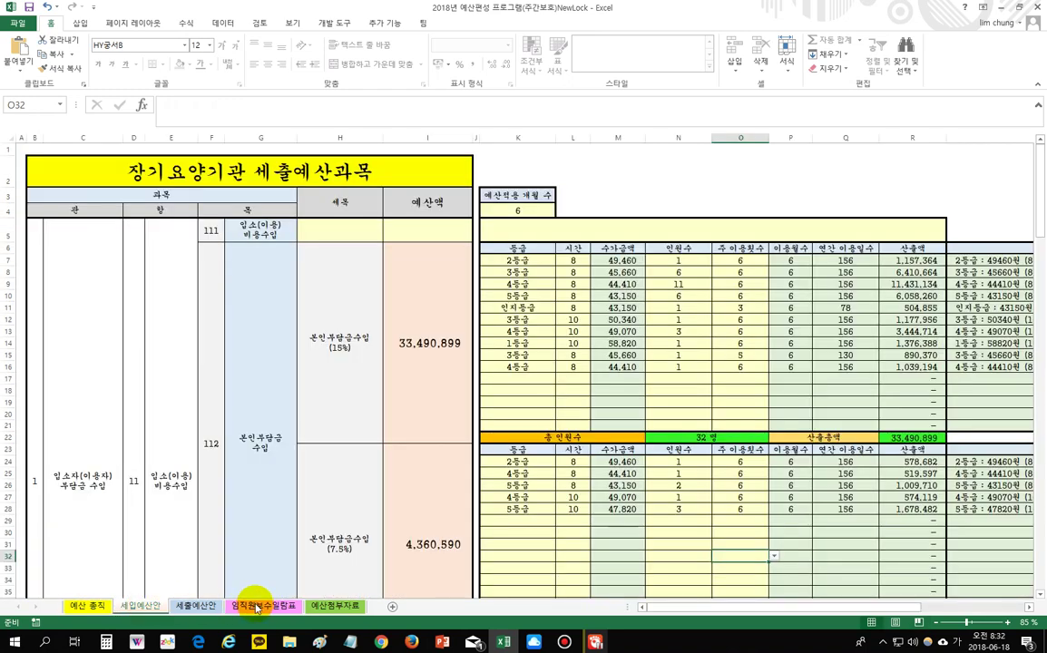
click(202, 605)
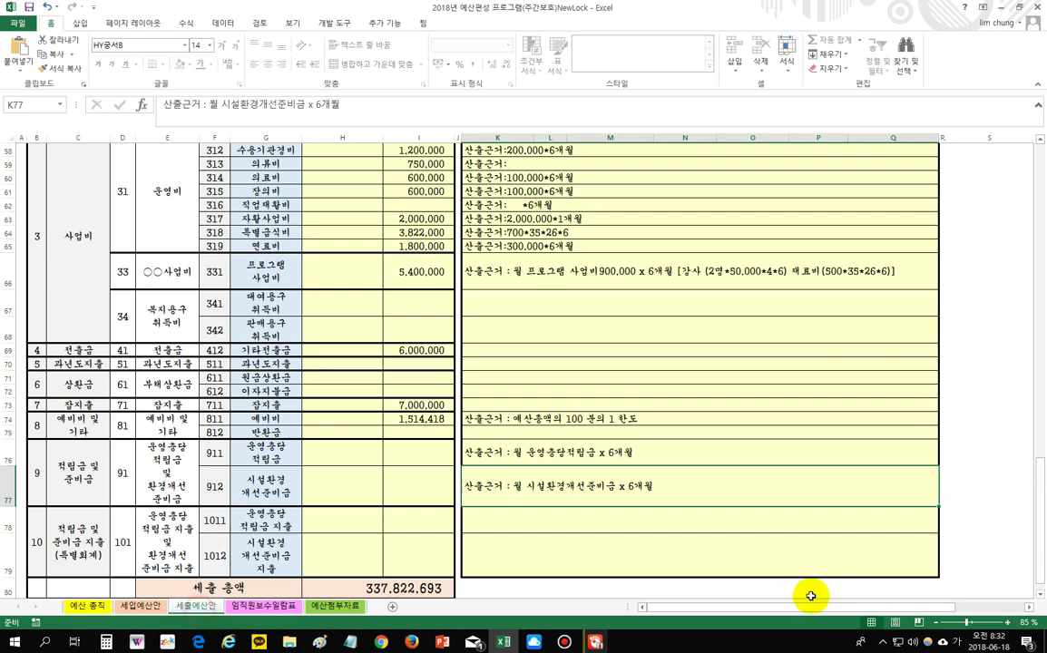
Step: Set the 특별수당 (년간) amount above the 직접인건비 비율 계산 table to 3,000,000
scroll(829, 584, up, 18)
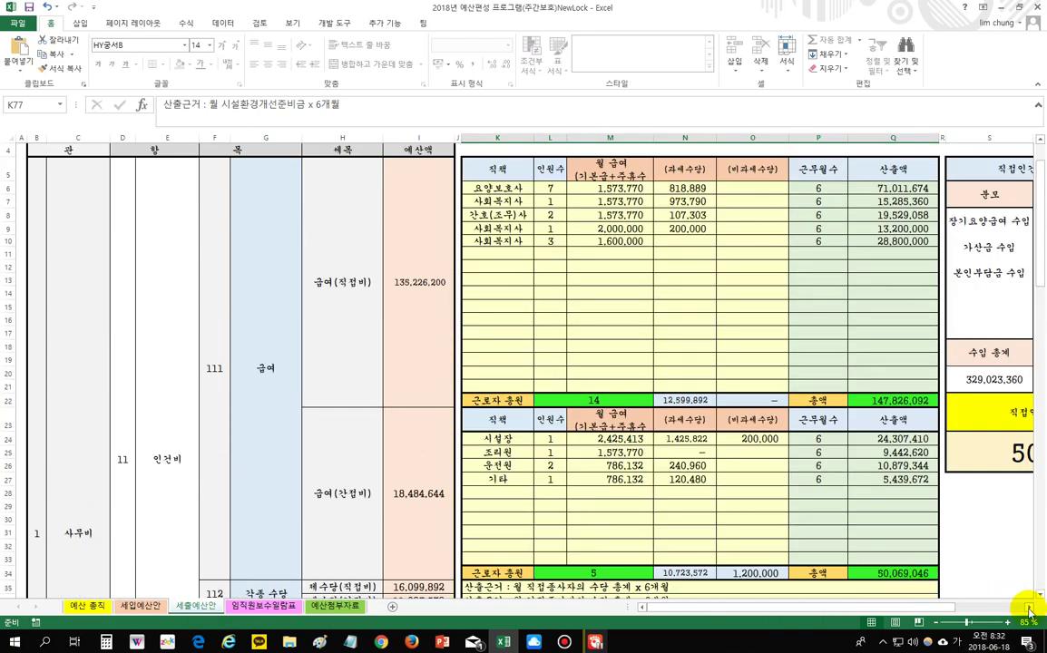
scroll(1002, 606, right, 5)
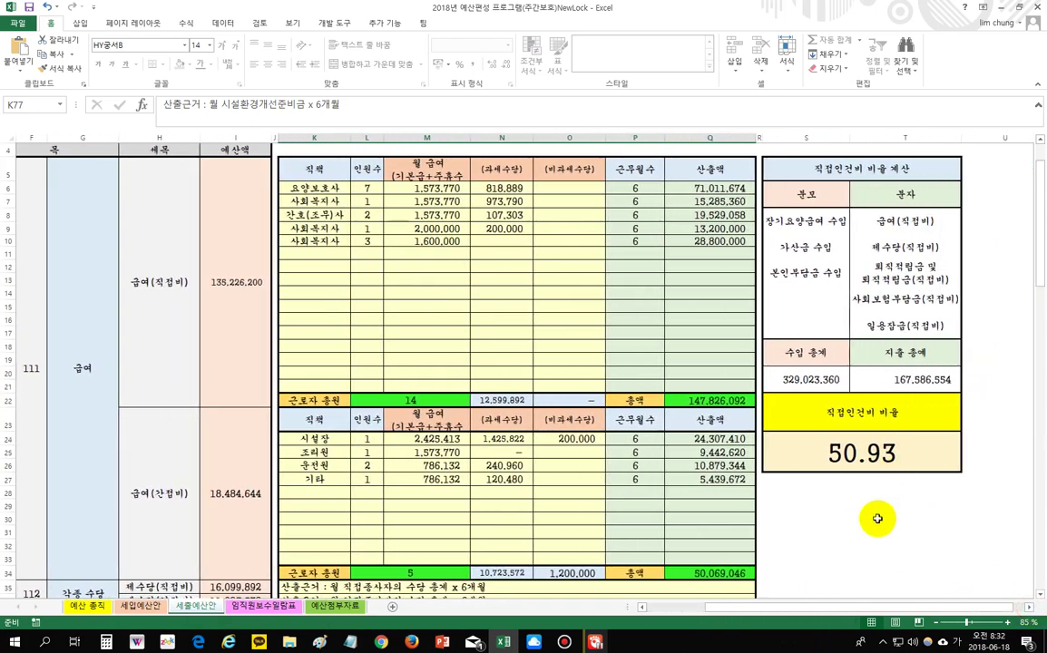
scroll(907, 399, up, 1)
click(817, 194)
text(3,00)
text(0,000)
key(Return)
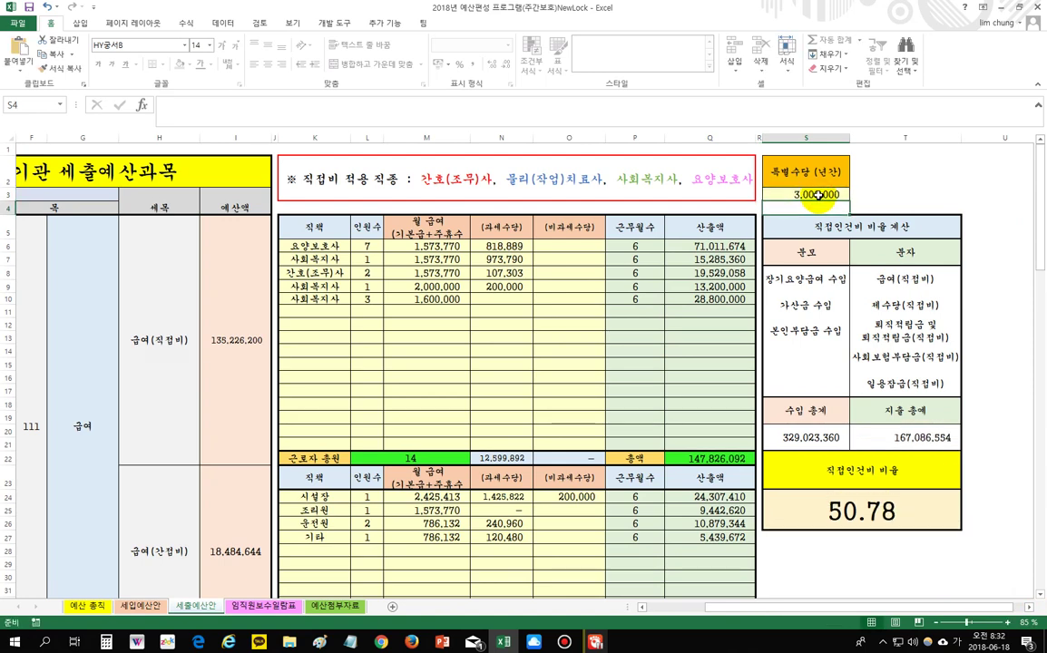
Step: Lower the 특별수당 (년간) amount to 2,500,000
click(817, 195)
text(2,5)
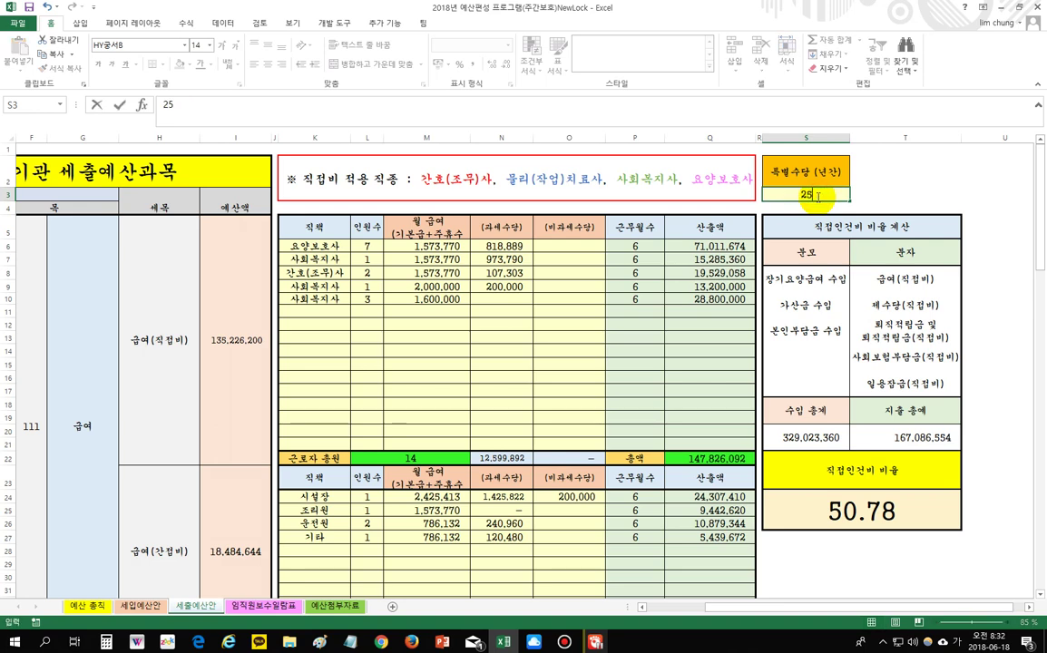
text(00,000)
key(Return)
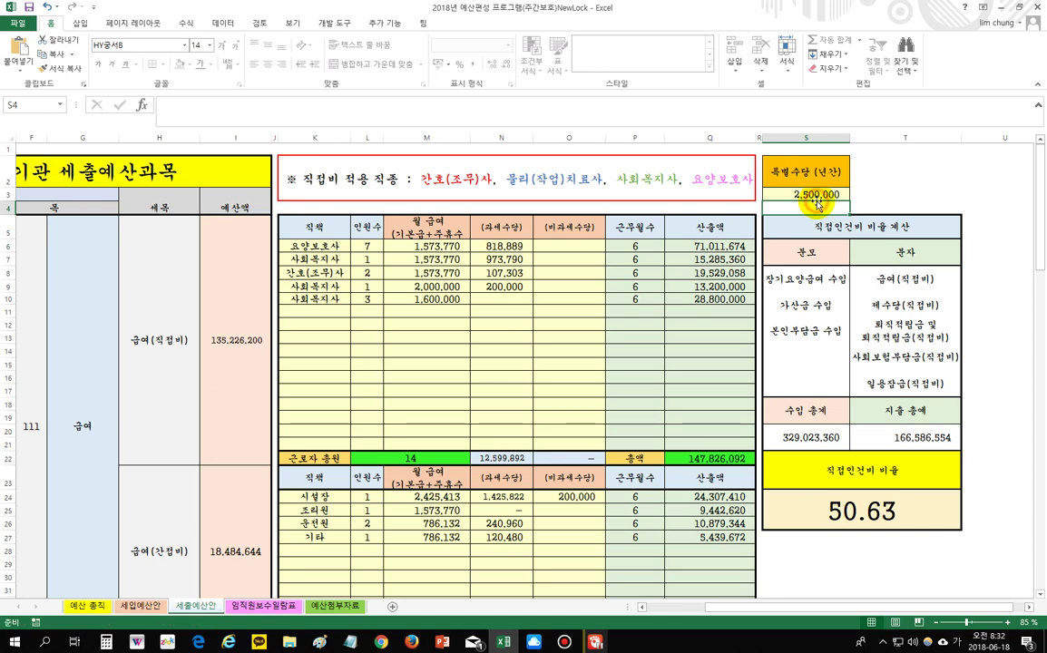
Step: Clear the 특별수당 (년간) amount so that no special allowance is entered
click(802, 194)
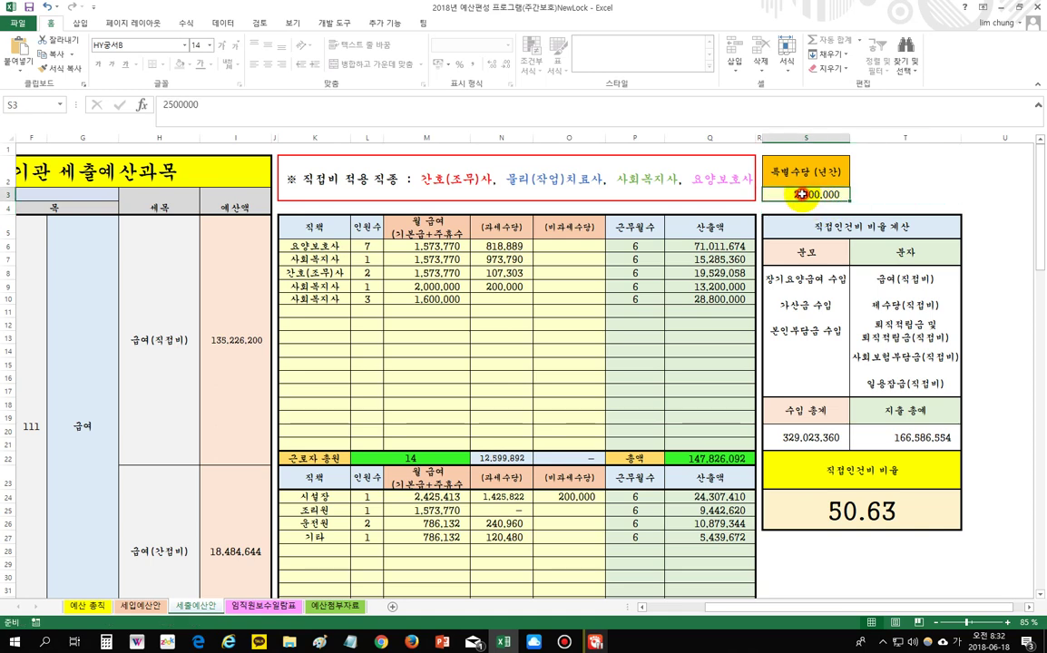
text(2)
click(922, 170)
click(832, 198)
key(Delete)
click(855, 304)
Step: Look over the 세입예산안 sheet and check the 세입세출 차액 on the 예산 총칙 sheet
scroll(504, 546, down, 5)
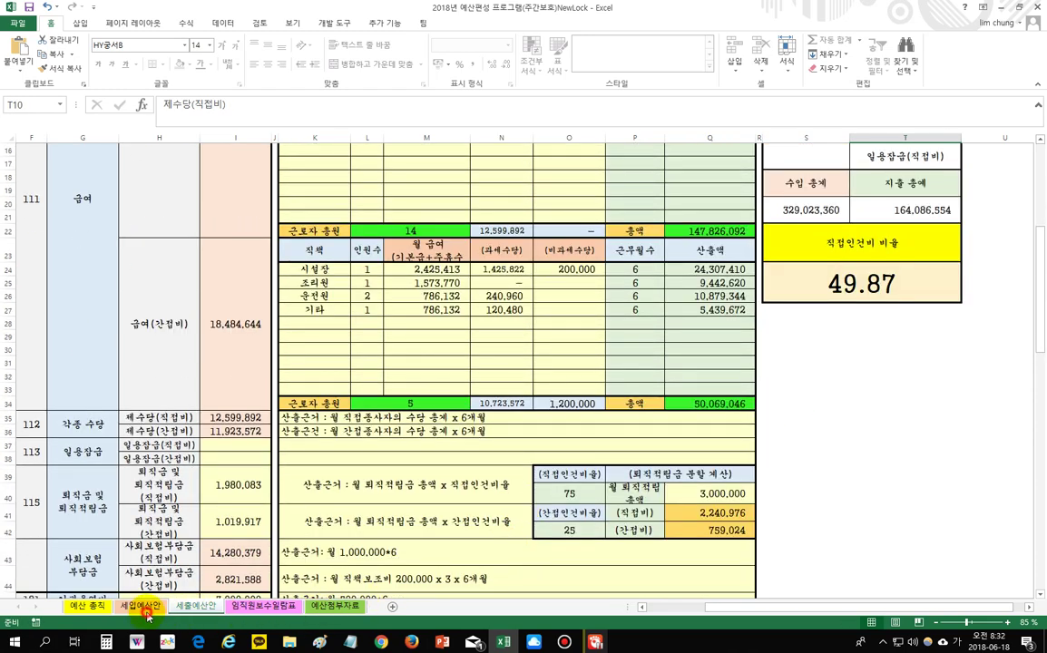
click(147, 617)
scroll(353, 562, down, 4)
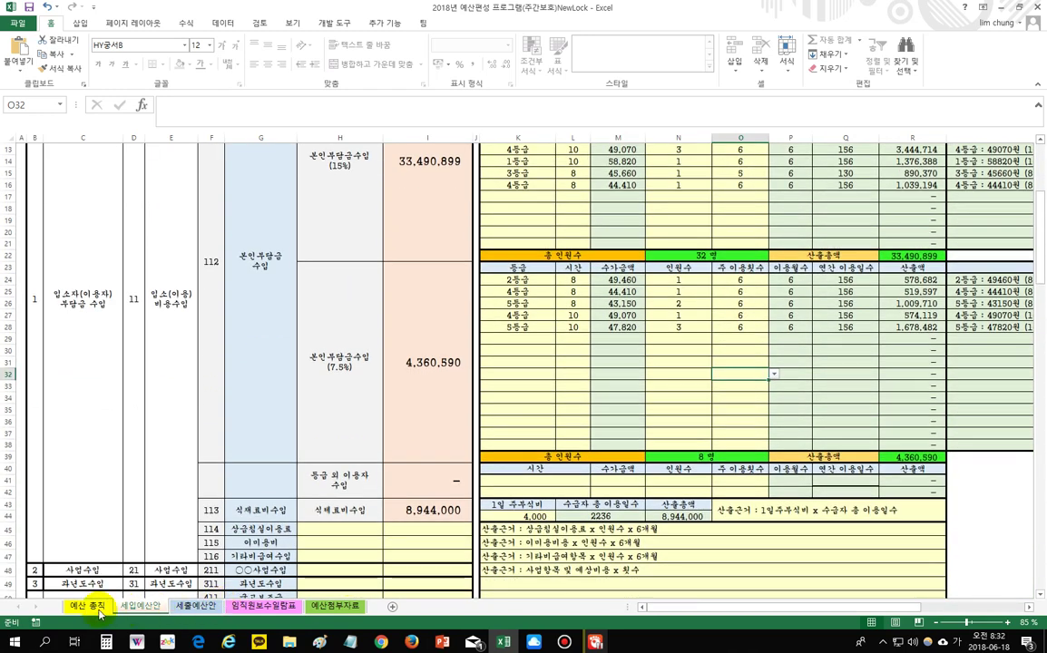
click(88, 606)
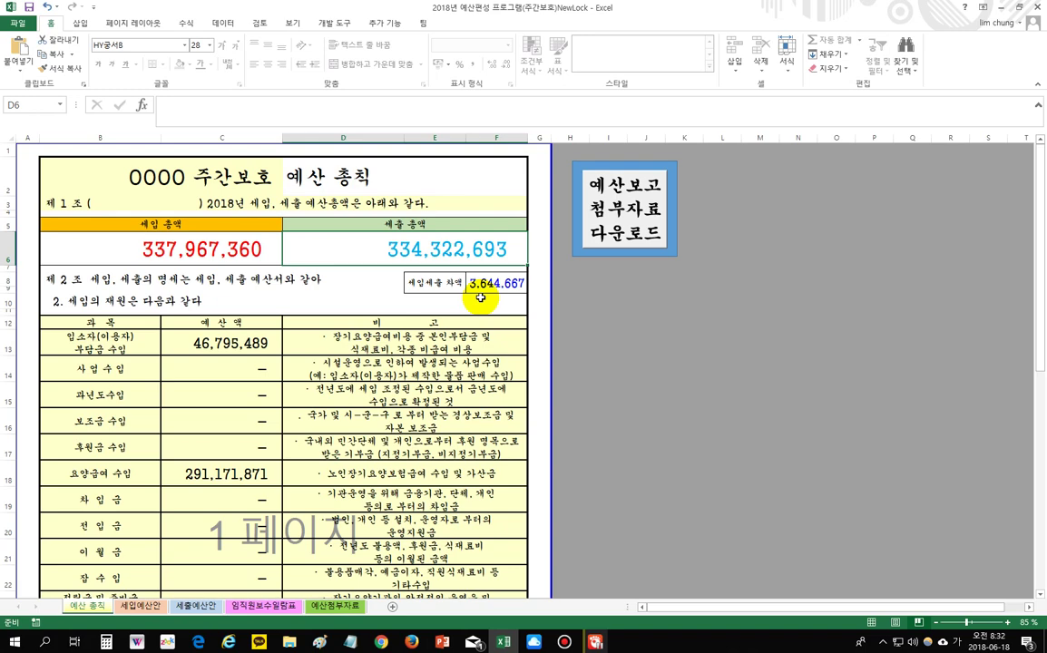
Step: Set the 잡지출 (711) budget amount on the 세출예산안 sheet to 10,644,667
click(196, 606)
scroll(345, 544, down, 6)
scroll(363, 544, down, 6)
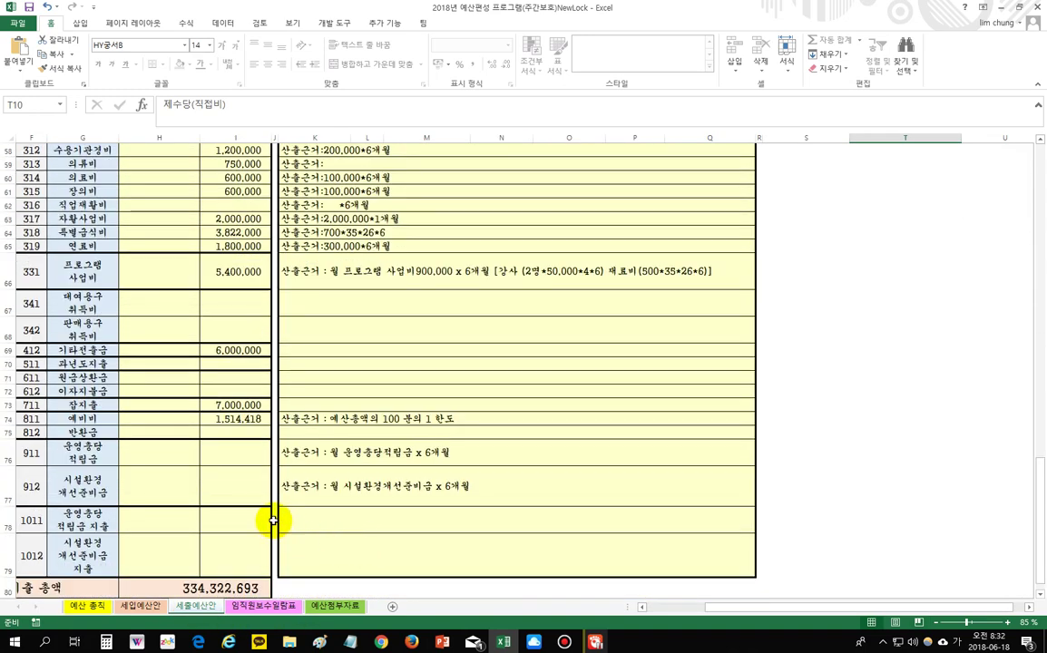
click(235, 405)
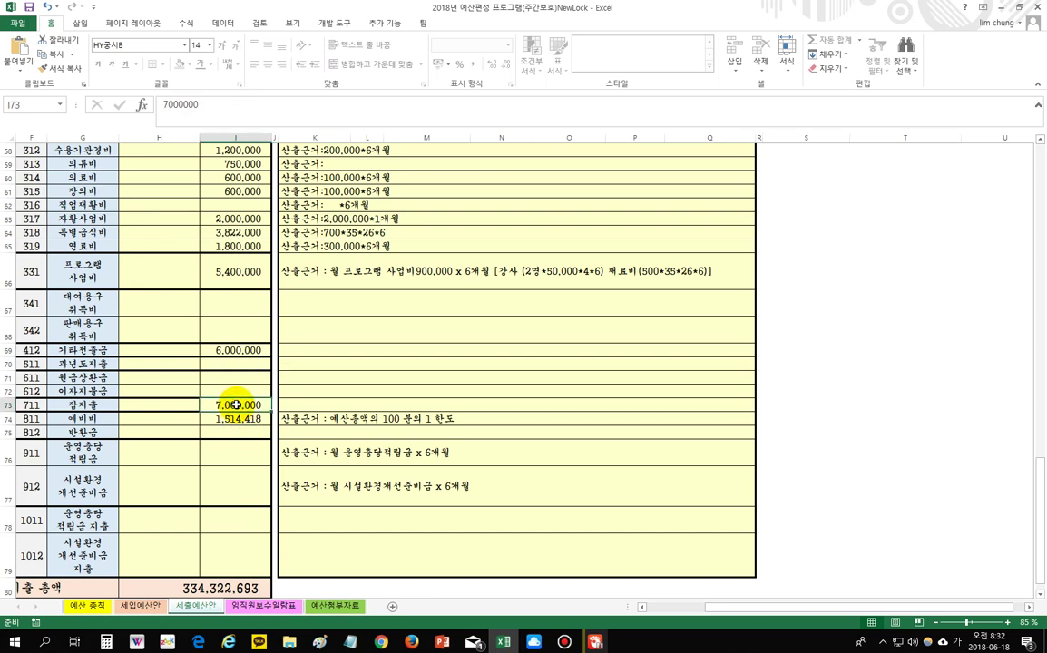
text(10644667)
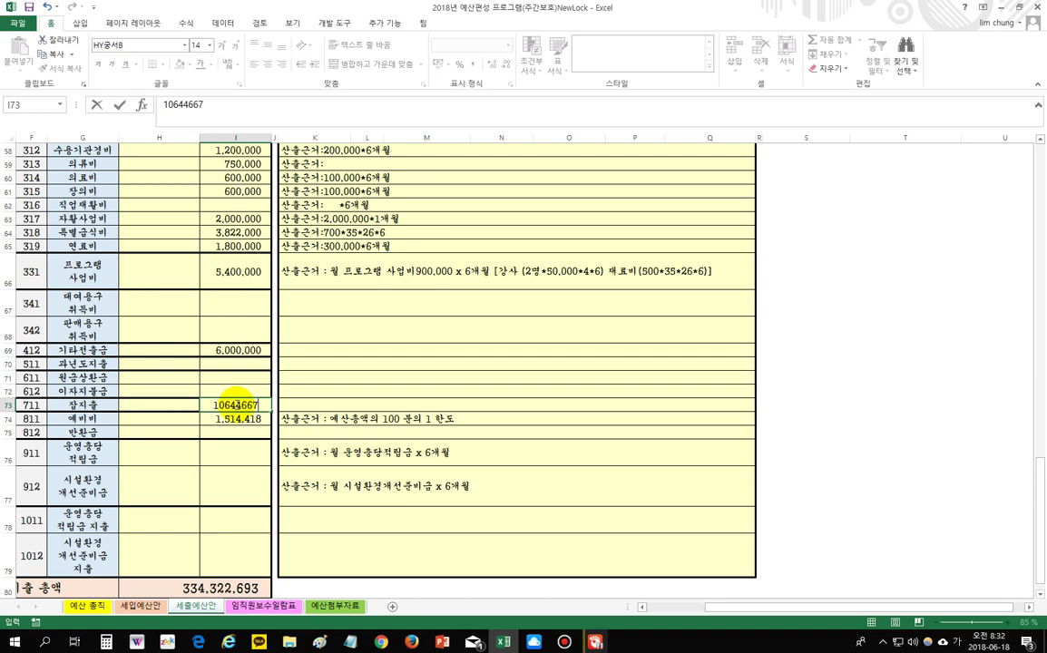
click(233, 493)
Step: Check the 세입세출 차액 on the 예산 총칙 sheet and compare the 세입 총액 with the 세출 총액
scroll(206, 459, up, 1)
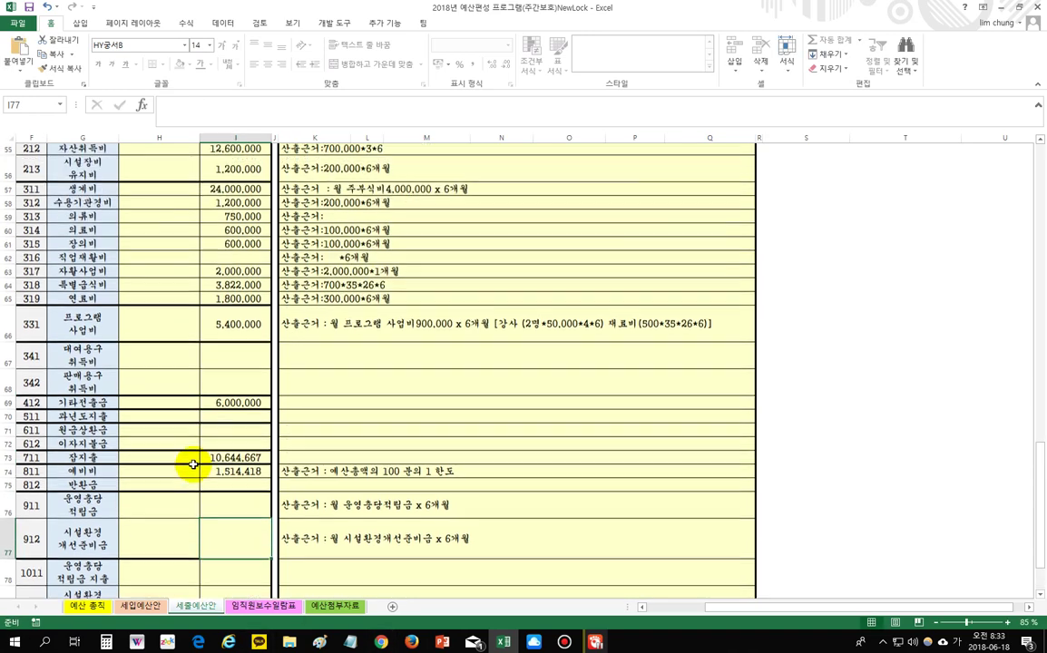
scroll(193, 465, up, 2)
scroll(197, 454, down, 1)
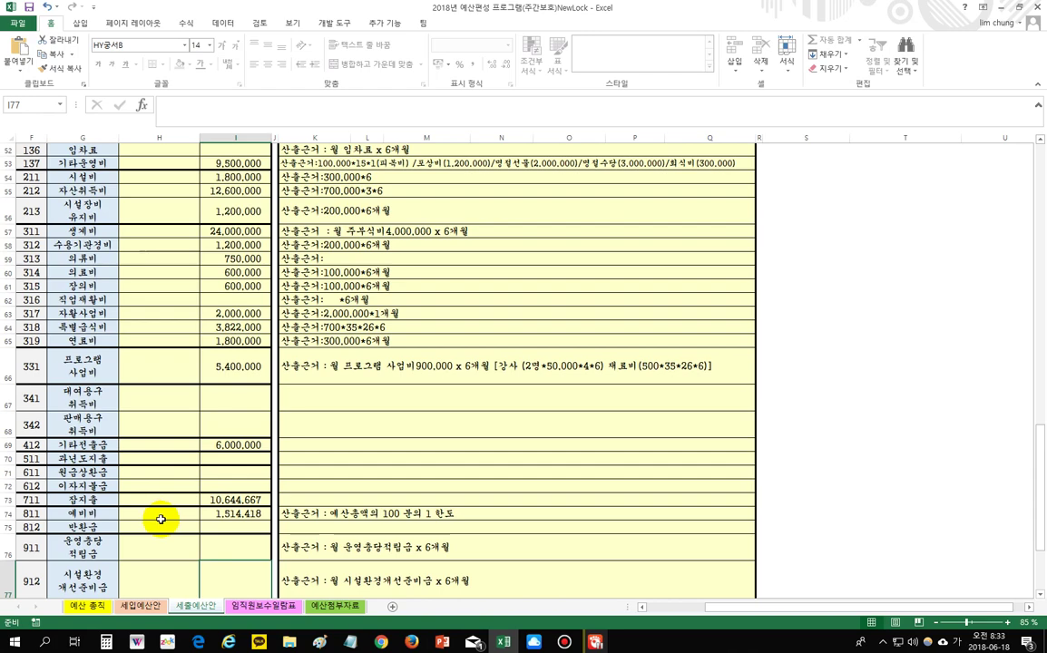
click(141, 605)
click(90, 606)
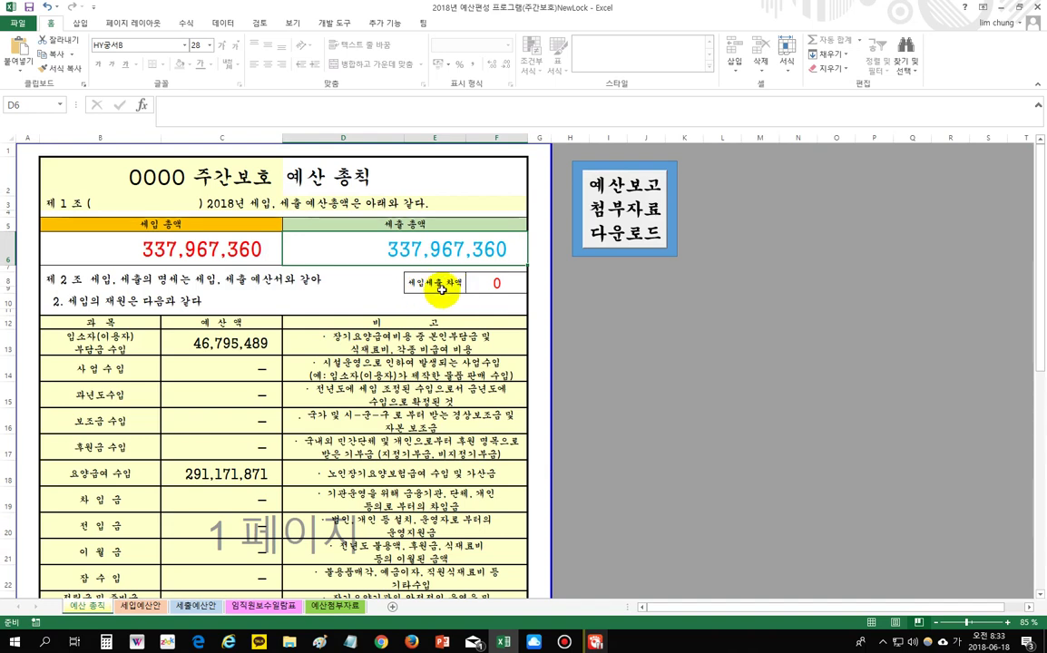
click(215, 250)
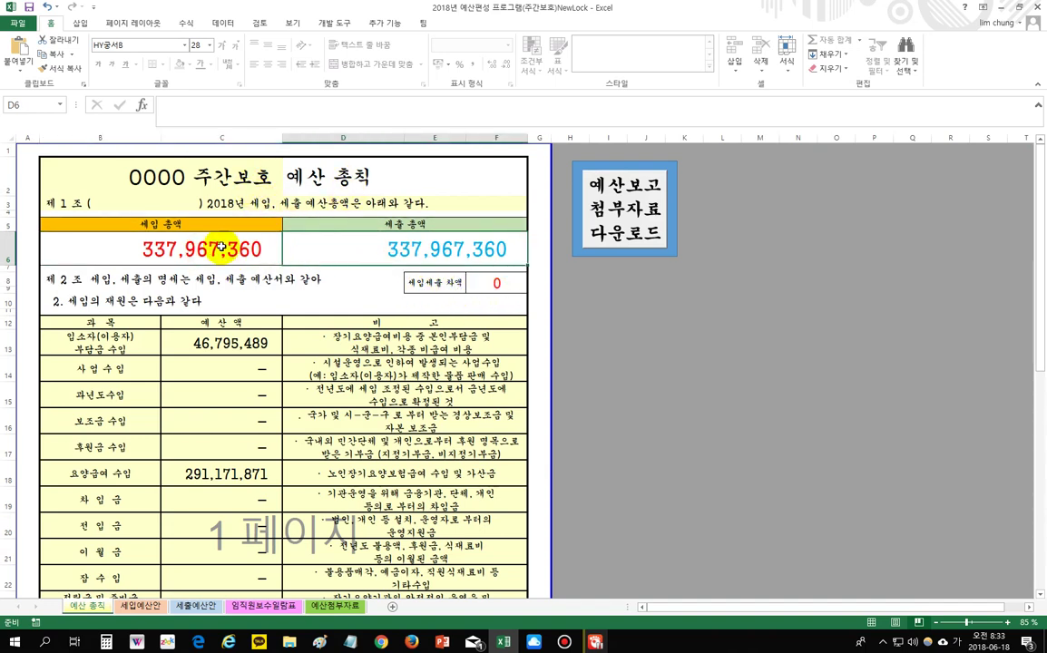
click(309, 250)
Step: Return to the 세출예산안 sheet and check the 직접인건비 비율 result cell
click(142, 606)
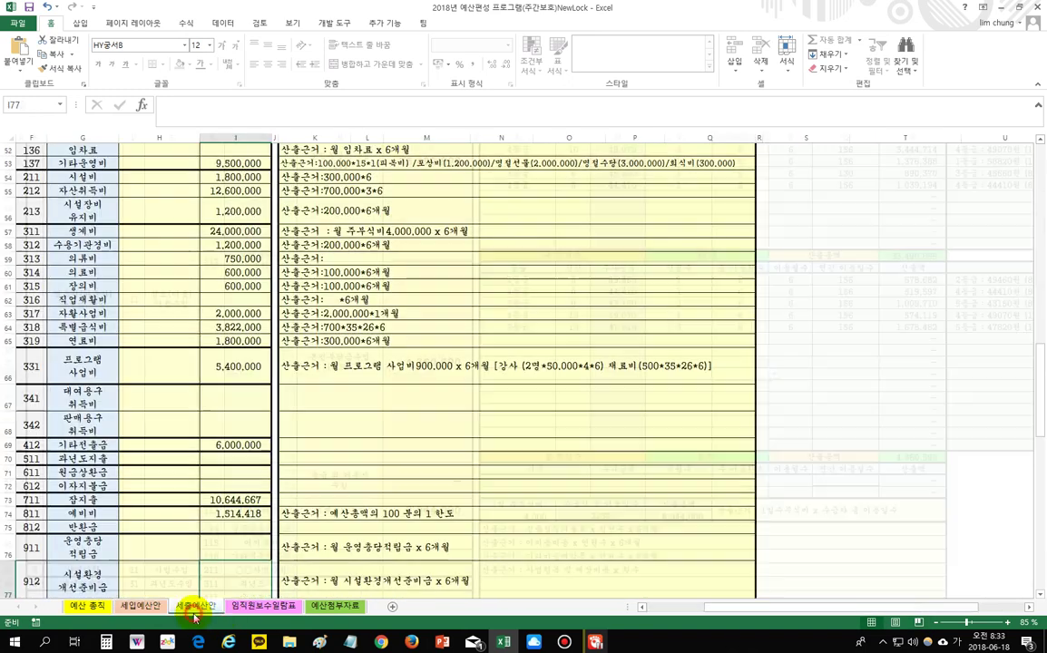
click(195, 606)
scroll(311, 495, up, 17)
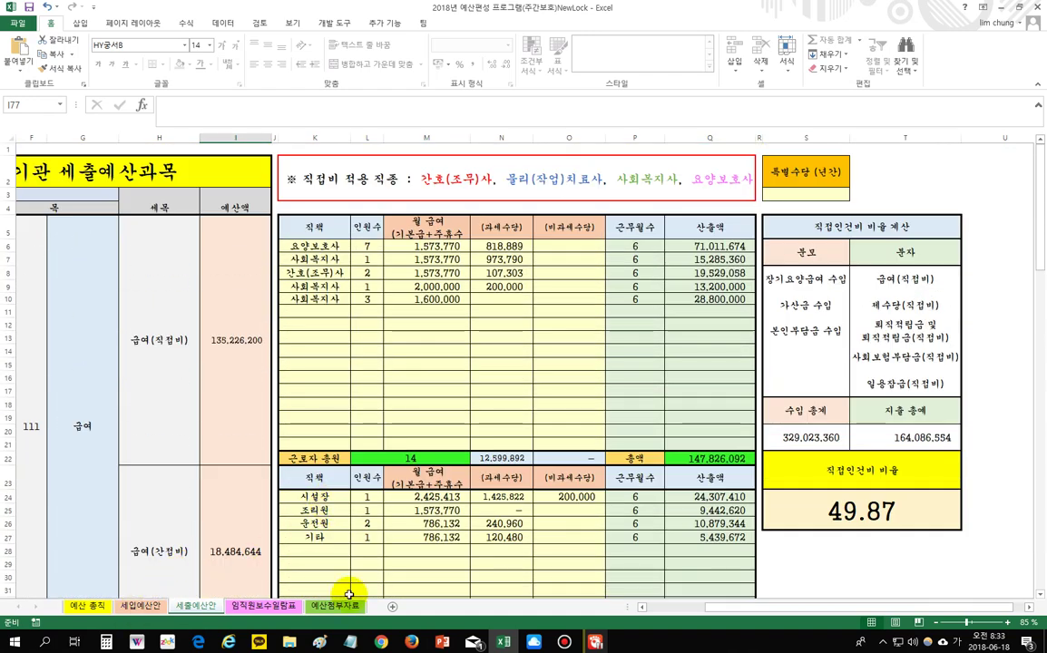
click(857, 513)
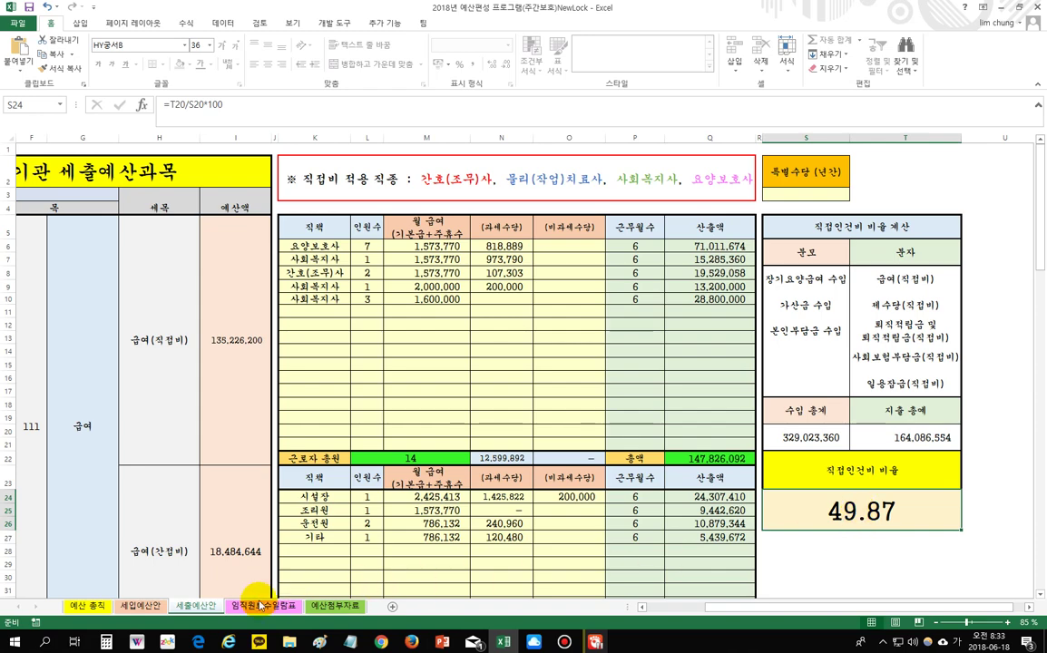
Step: Compare the 세입 총액, 세출 총액 and 세입세출 차액 on the 예산 총칙 sheet once more
click(87, 606)
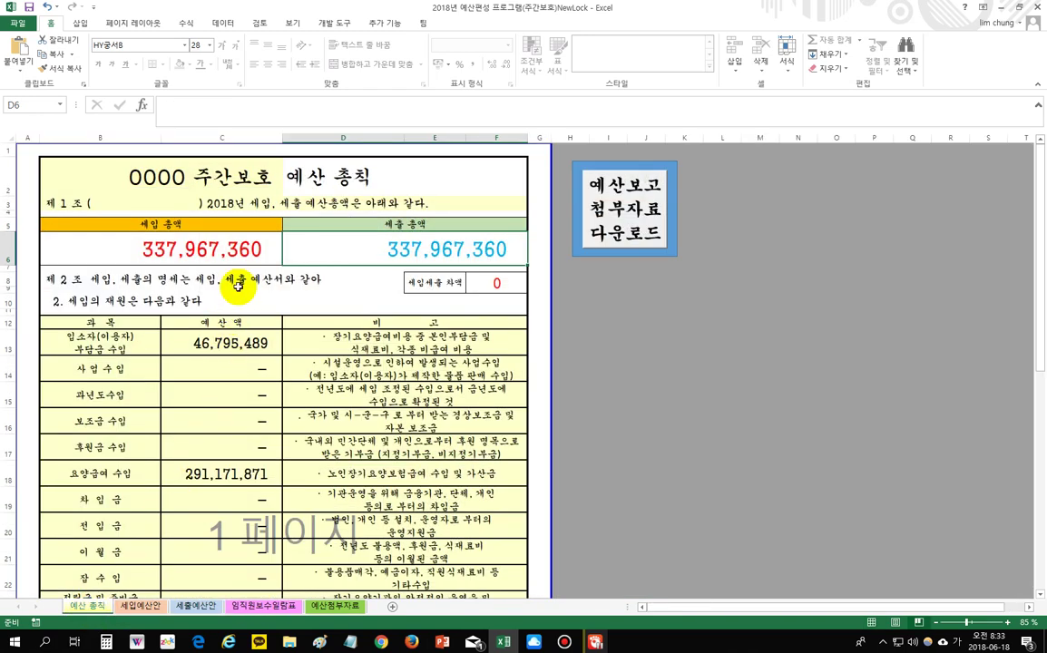
click(243, 248)
click(332, 248)
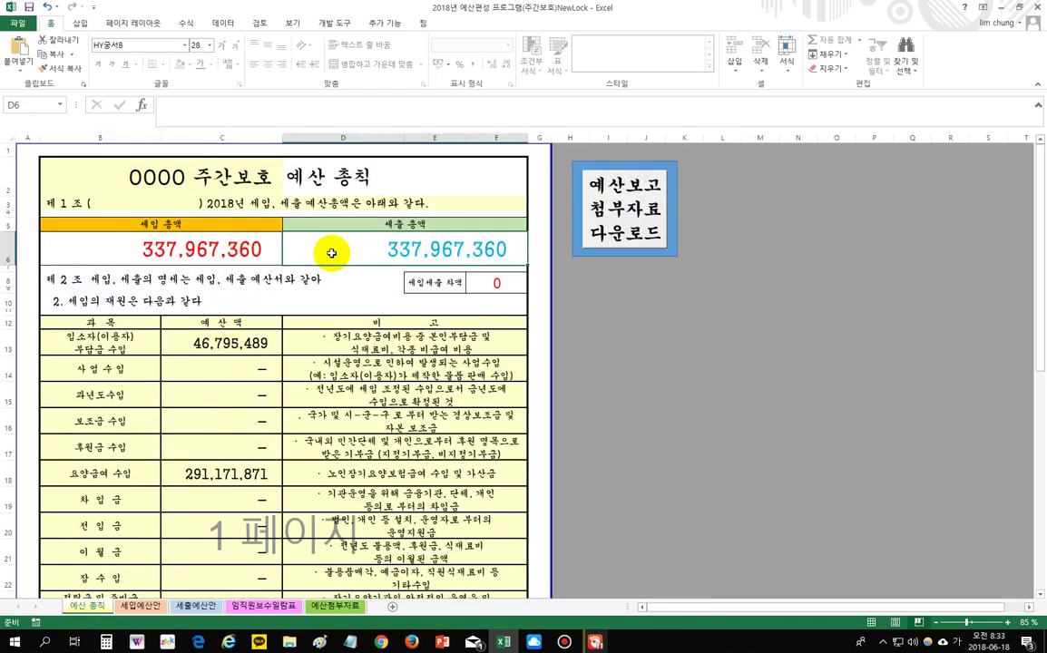
click(491, 284)
click(243, 250)
click(322, 250)
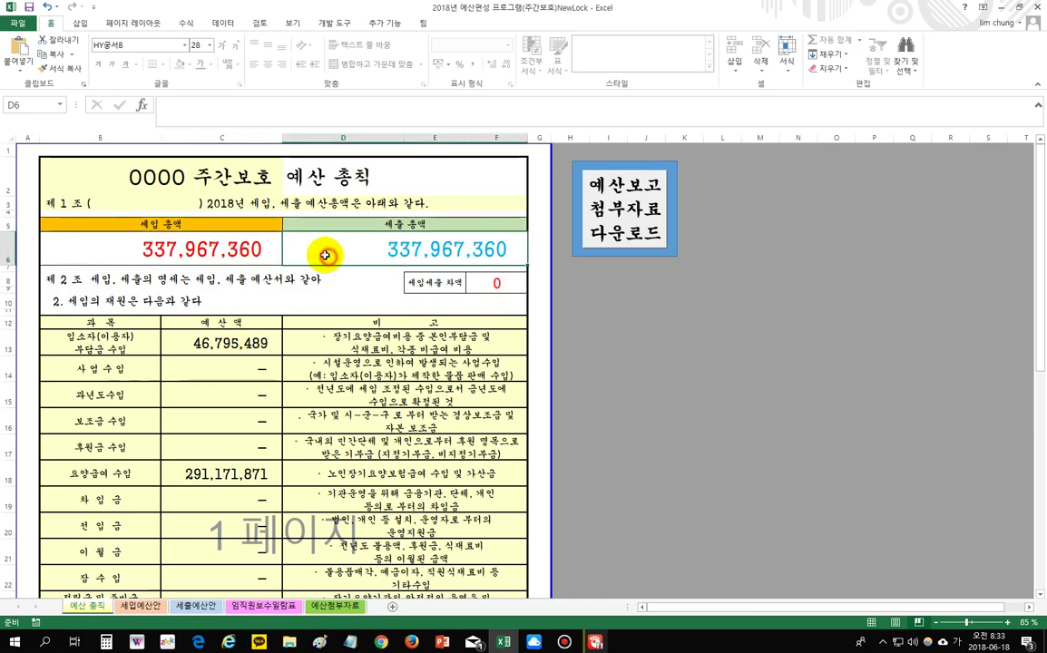
click(243, 250)
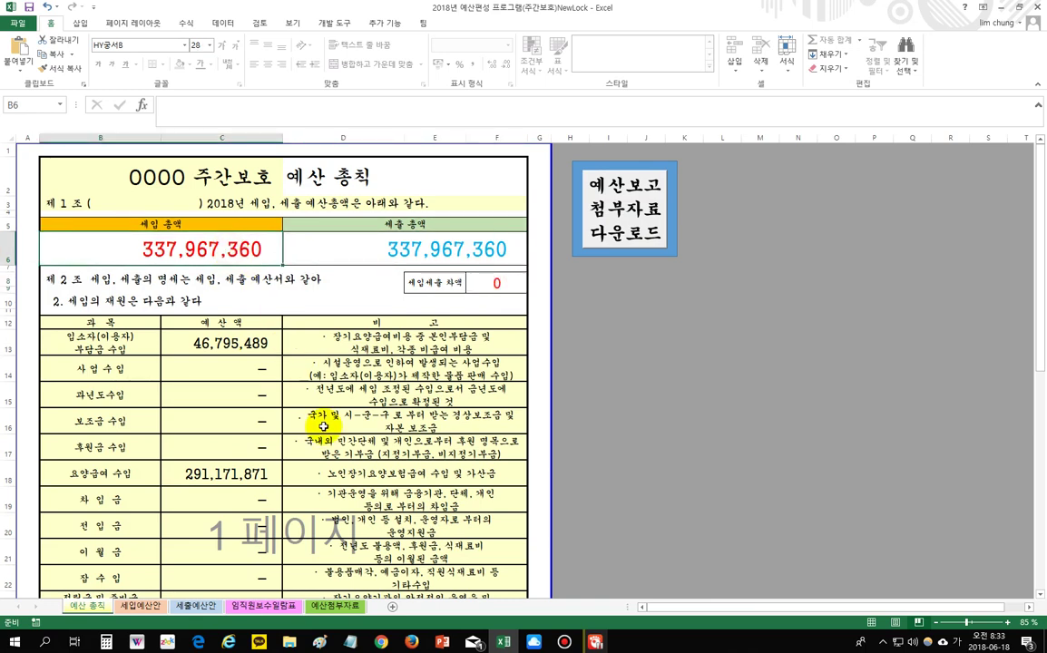
Step: Review the staff cost tables on the 세출예산안 sheet and glance at the 임직원보수일람표 sheet before returning
click(193, 605)
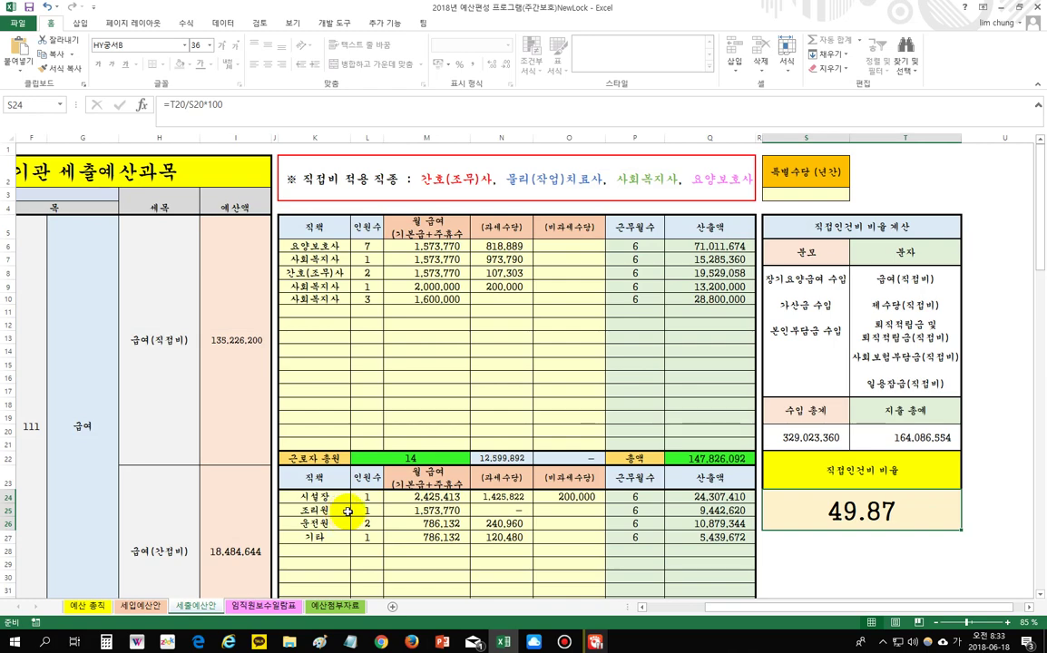
scroll(341, 503, down, 2)
scroll(309, 472, up, 2)
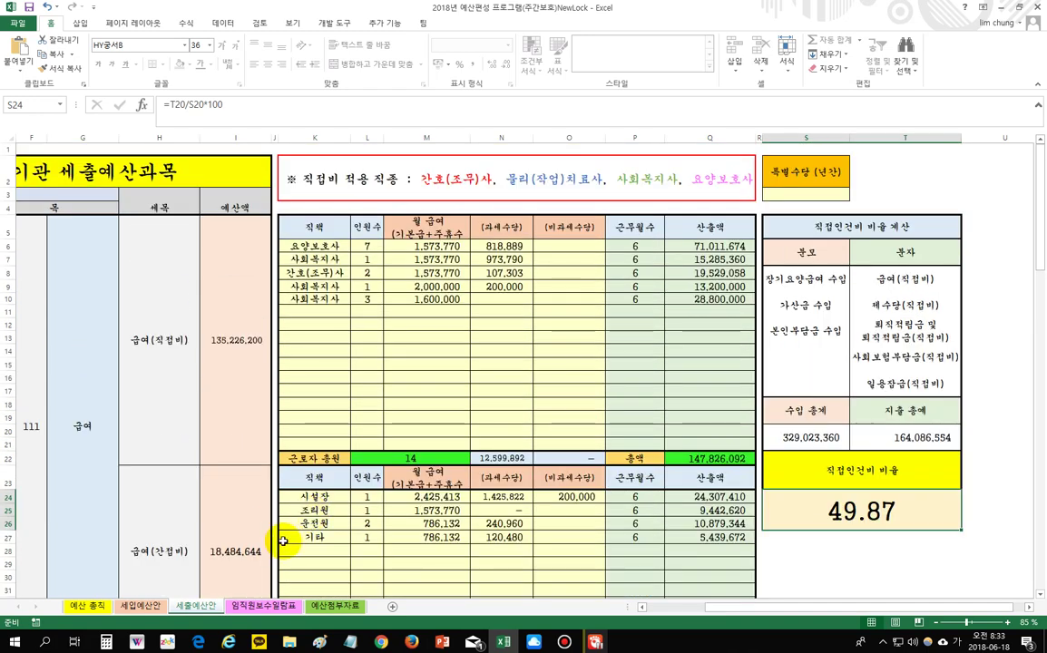
click(259, 605)
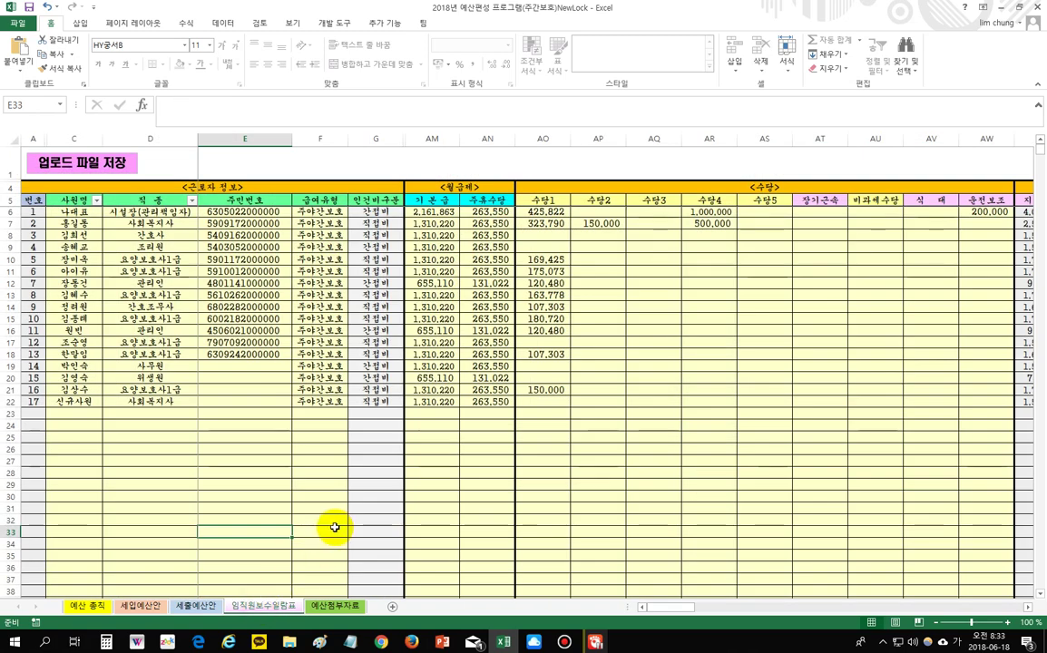
click(198, 603)
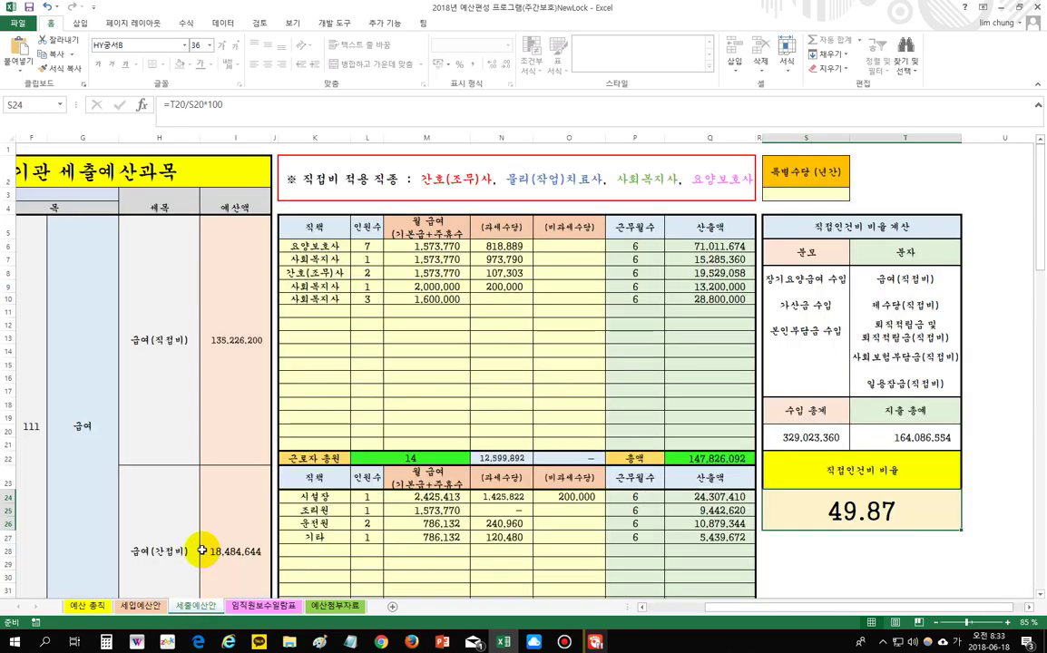